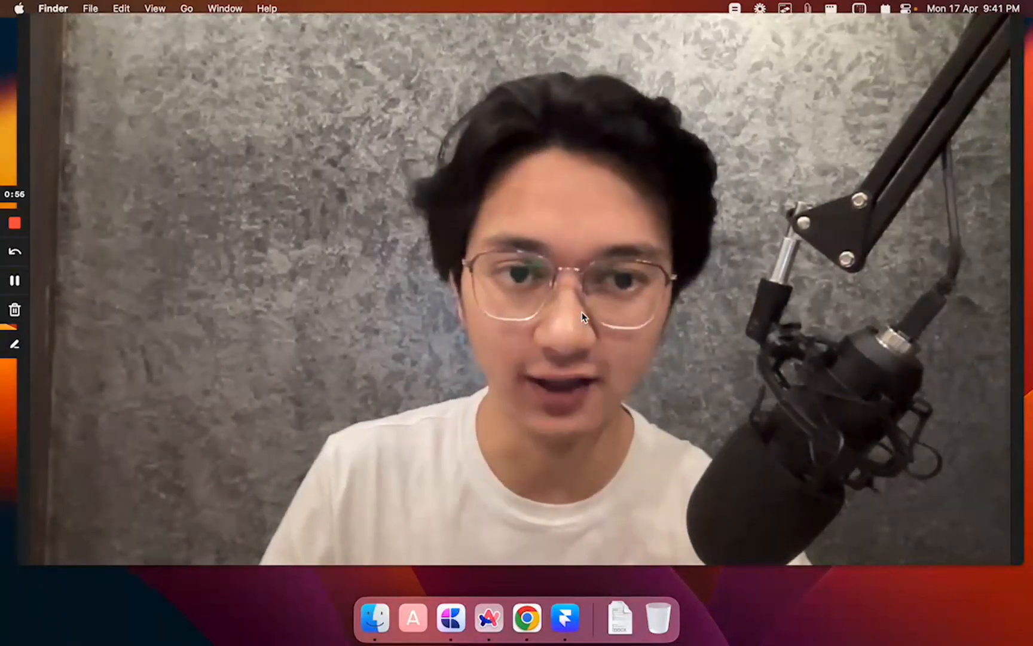
From the Framer homepage, choose 'Build your site for free' to open the login page in a new tab.
{"action": "key", "text": "ctrl+Right"}
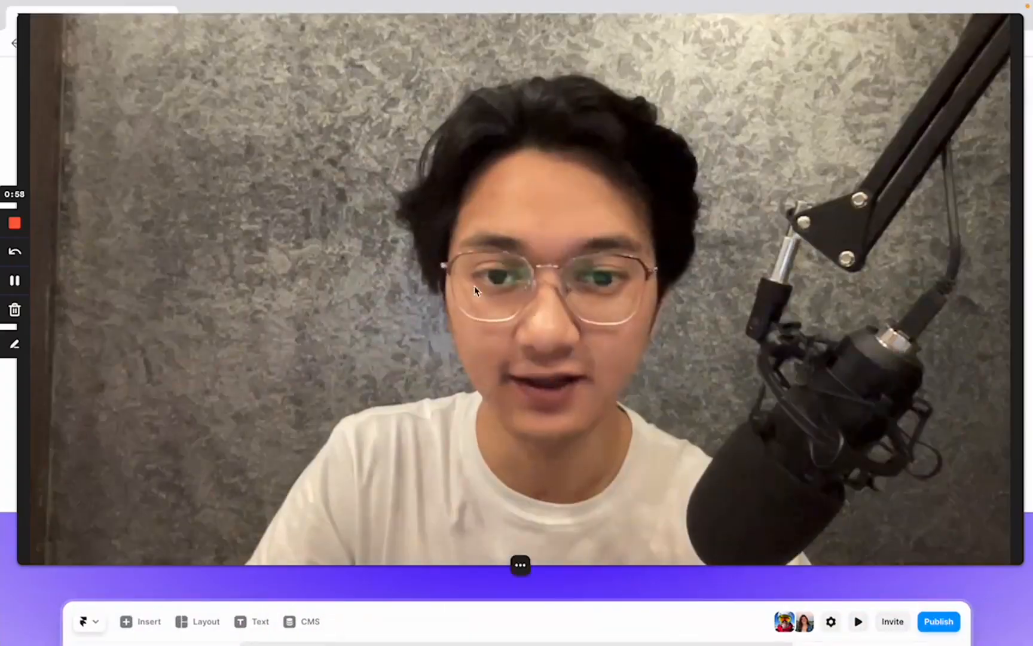
{"action": "left_click", "coordinate": [511, 564]}
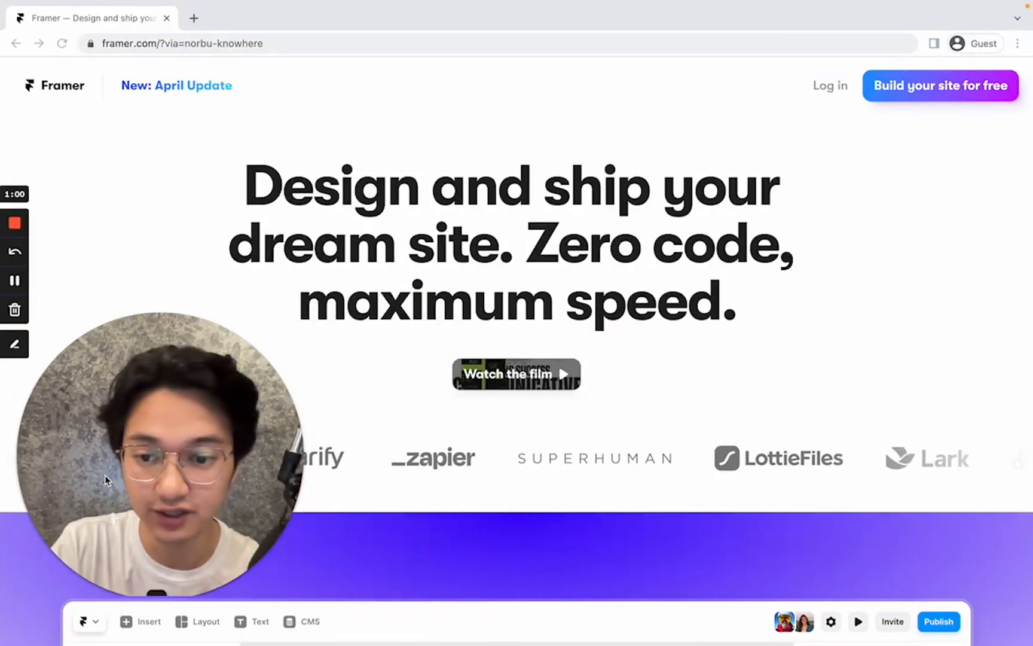
{"action": "left_click_drag", "start_coordinate": [172, 486], "coordinate": [218, 318]}
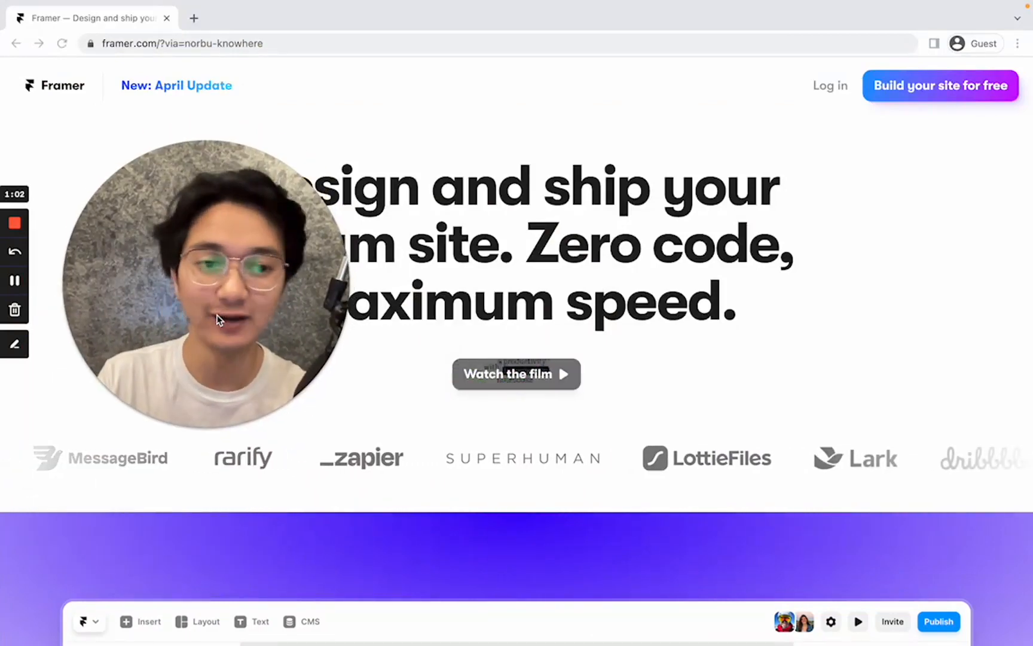
{"action": "left_click", "coordinate": [927, 93]}
{"action": "left_click", "coordinate": [925, 94]}
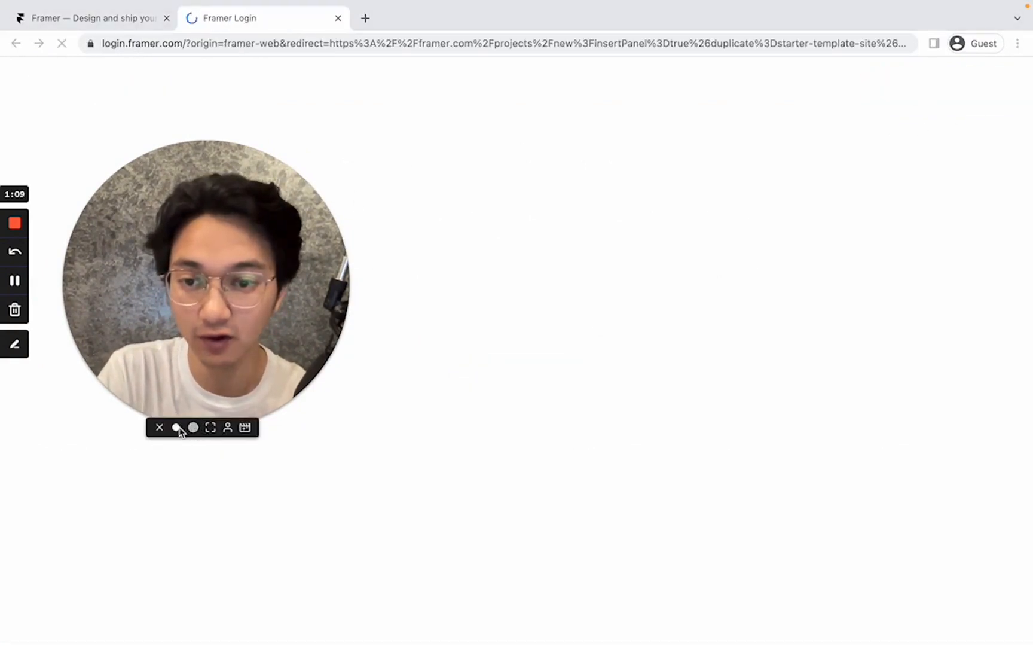
Sign up to Framer with a Google account, entering the account e-mail address.
{"action": "left_click", "coordinate": [177, 427]}
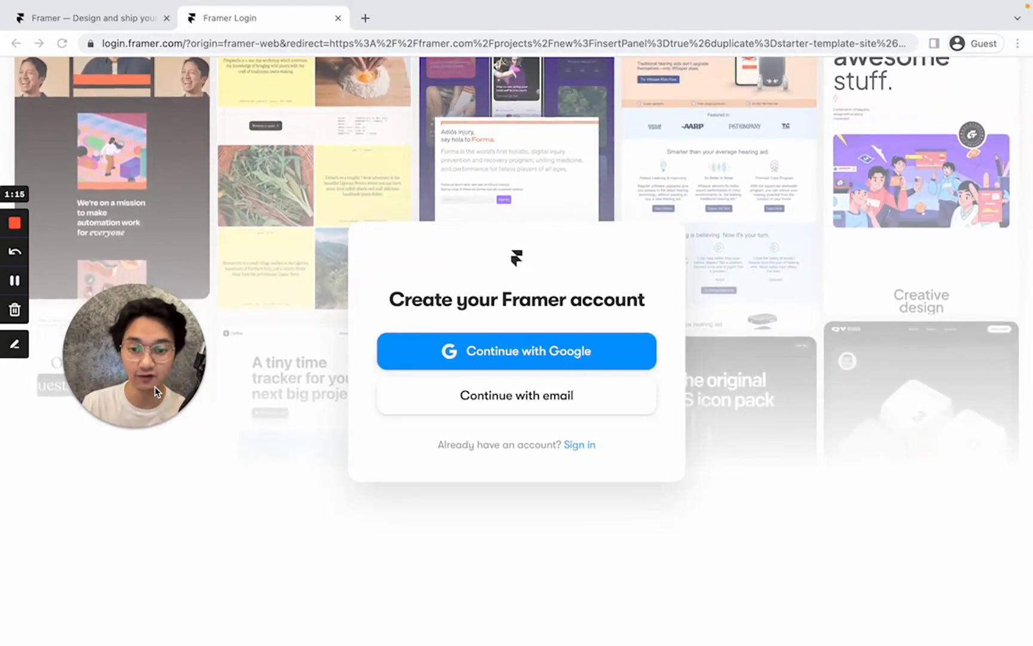
{"action": "left_click", "coordinate": [526, 360]}
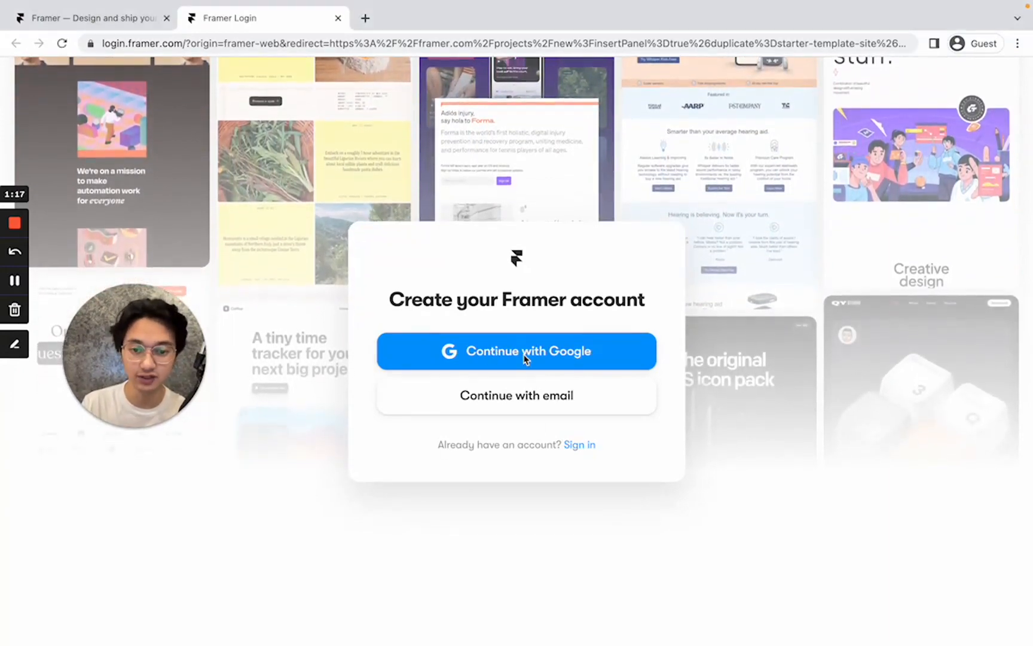
{"action": "left_click", "coordinate": [505, 358]}
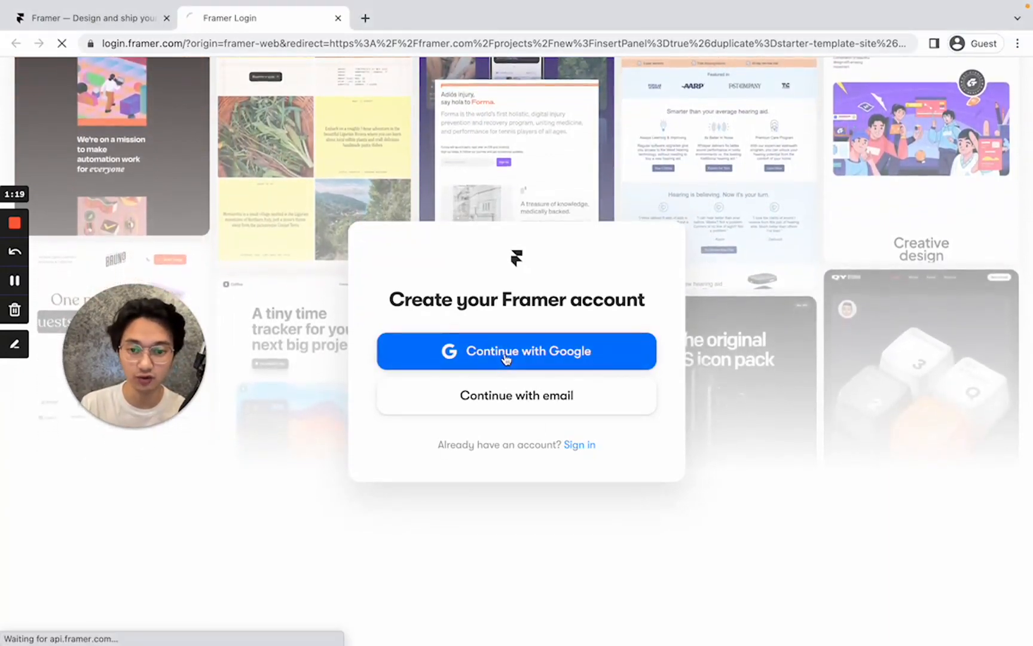
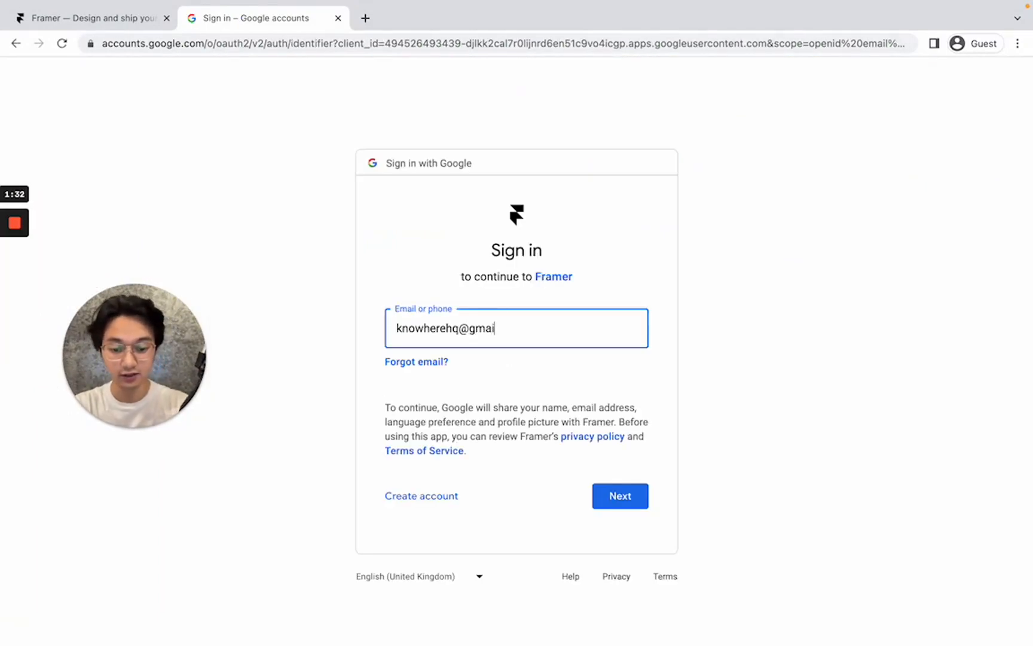
{"action": "key", "text": "Return"}
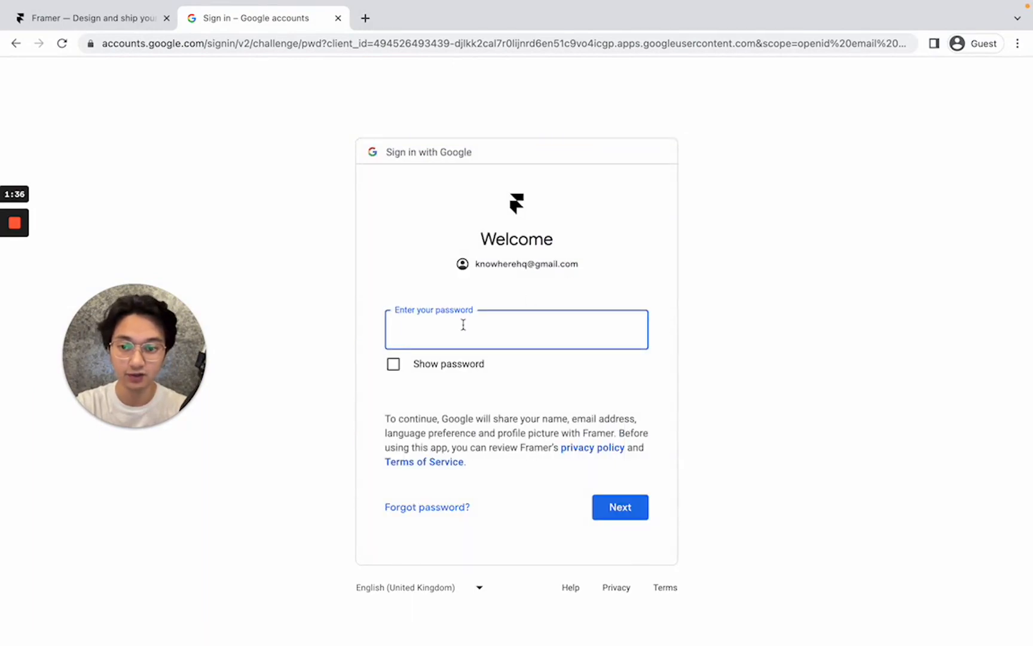
{"action": "left_click", "coordinate": [22, 286]}
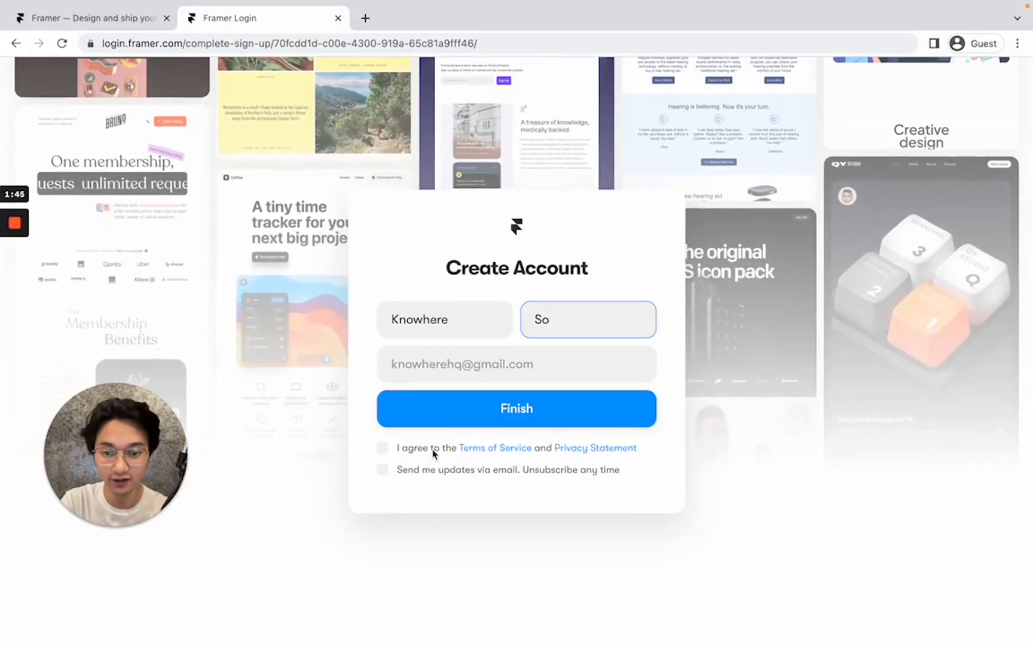
Agree to the terms, opt in to e-mail updates, and create a team named 'Knowhere'.
{"action": "left_click", "coordinate": [433, 454]}
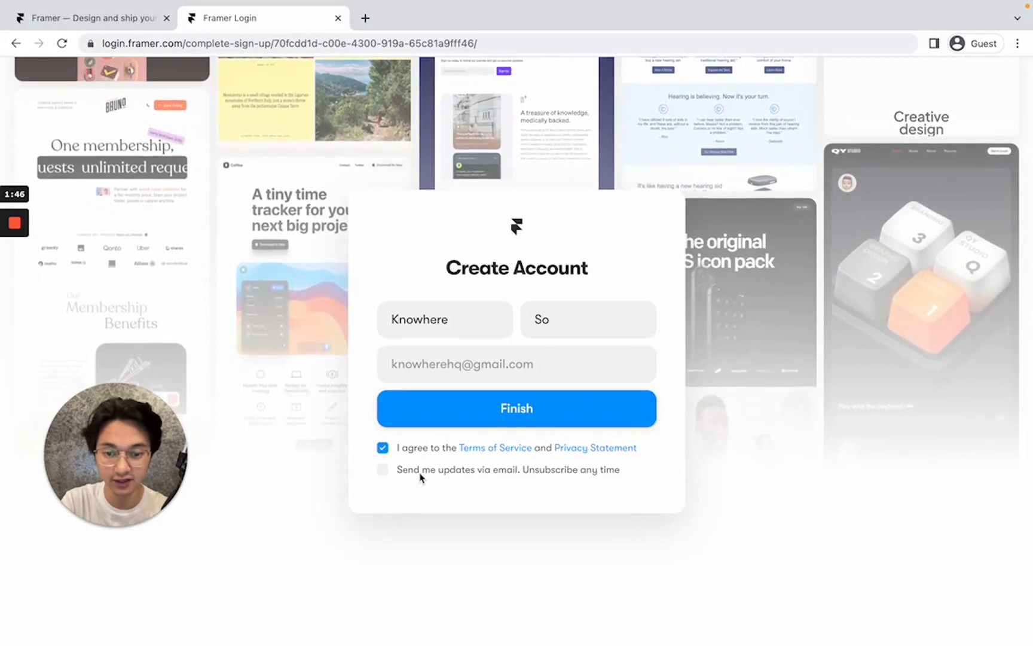
{"action": "left_click", "coordinate": [424, 470]}
{"action": "left_click", "coordinate": [510, 423]}
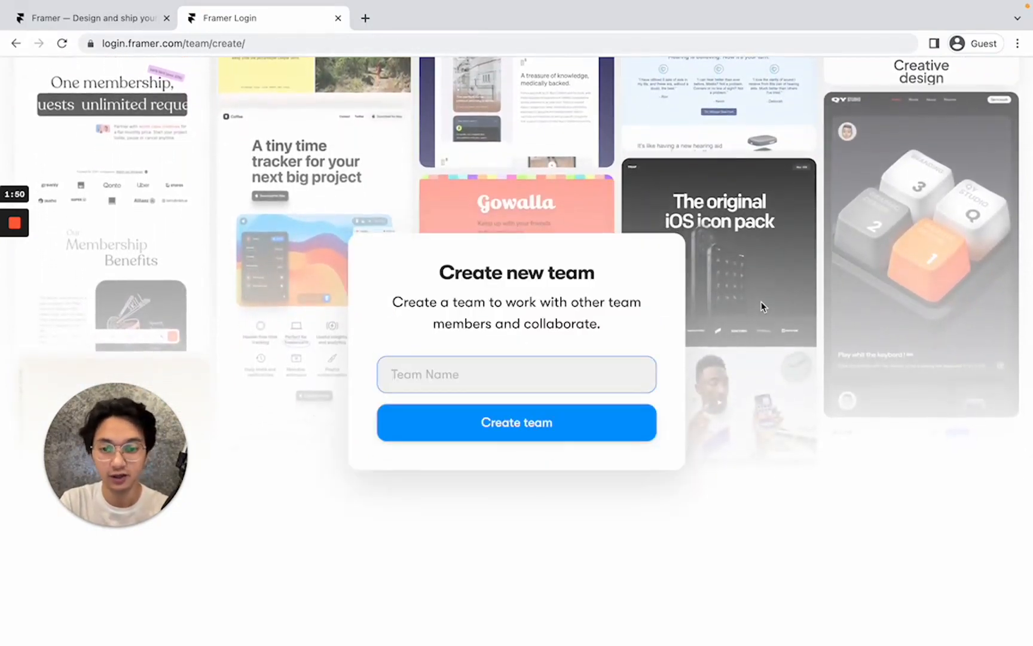
{"action": "type", "text": "Knowhere"}
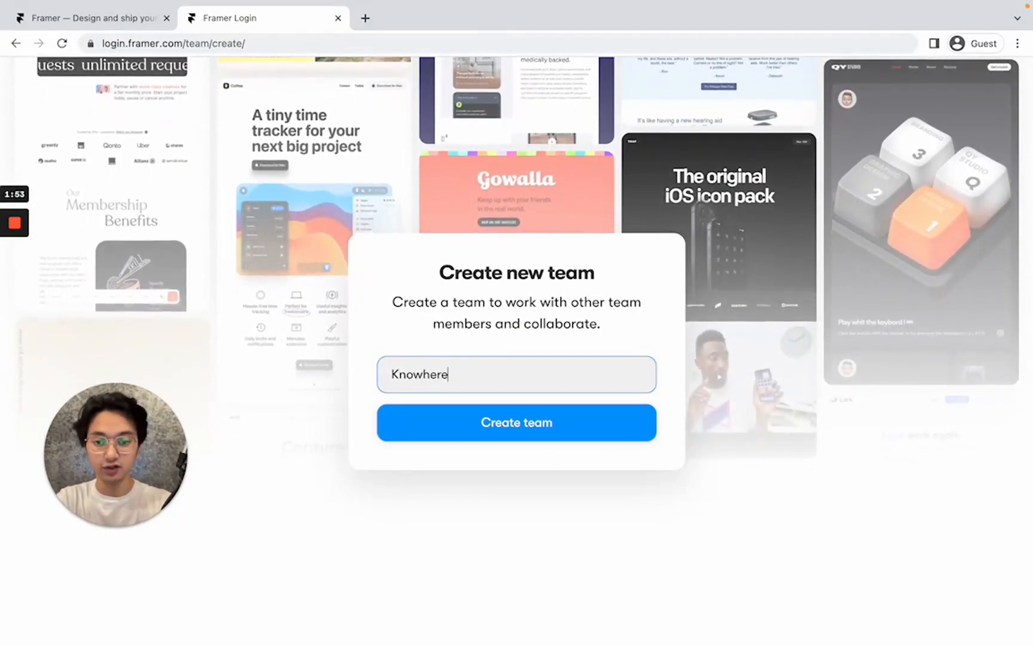
{"action": "key", "text": "Return"}
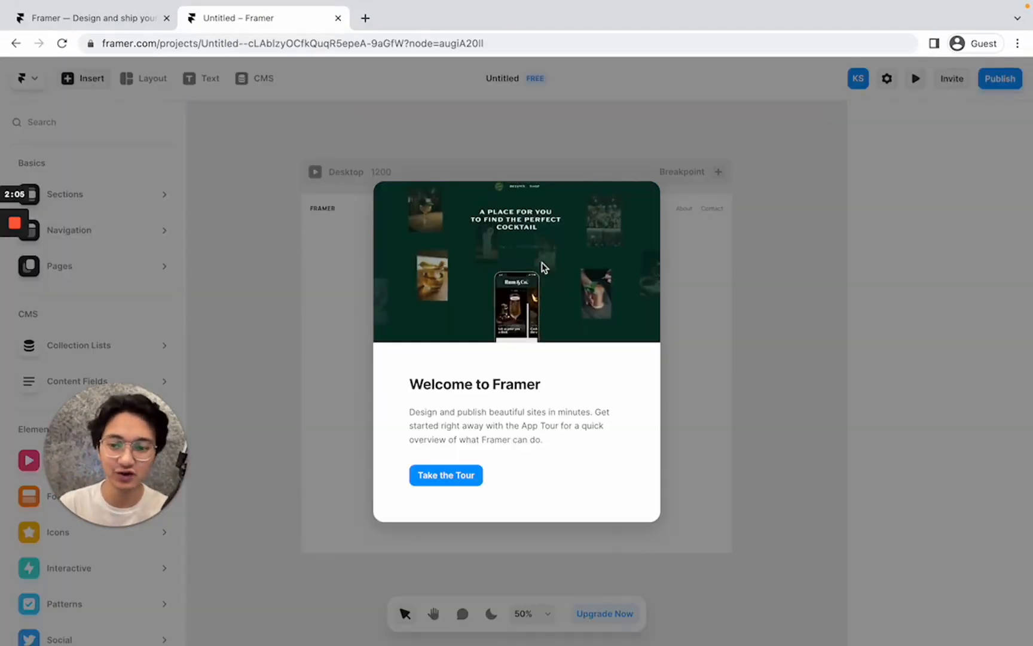
Dismiss the welcome message, close the tour video, and exit the app tutorial.
{"action": "left_click_drag", "start_coordinate": [109, 470], "coordinate": [222, 253]}
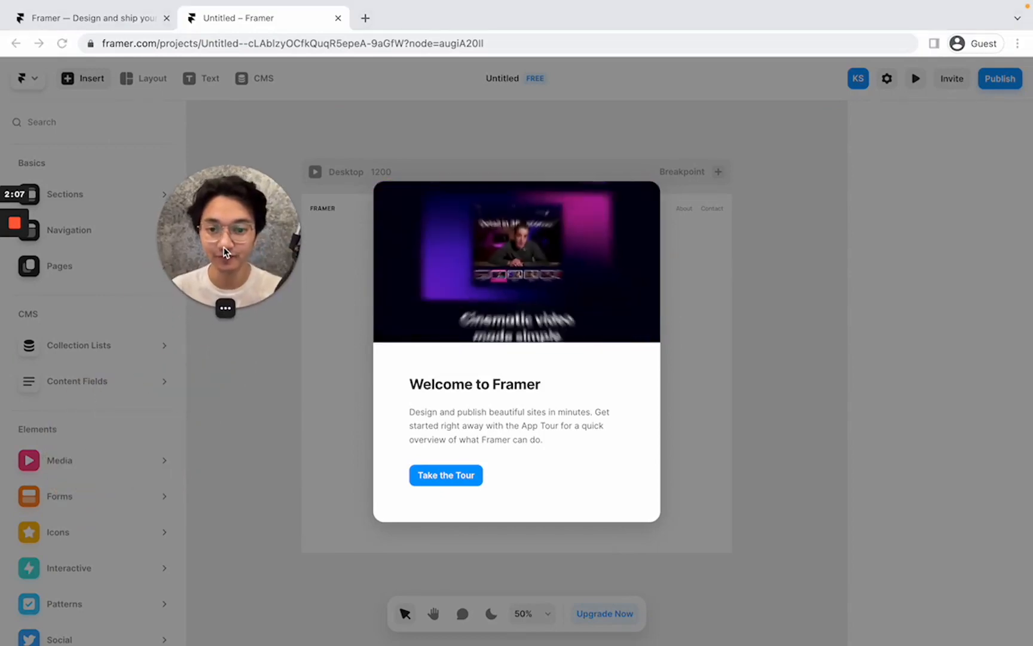
{"action": "left_click", "coordinate": [441, 472]}
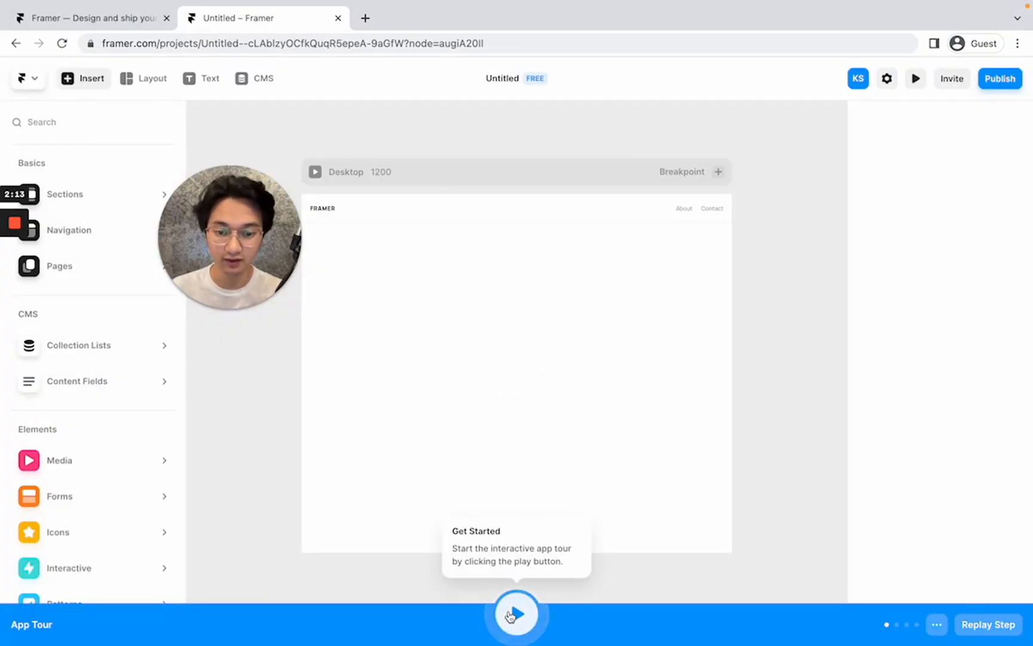
{"action": "left_click", "coordinate": [518, 614]}
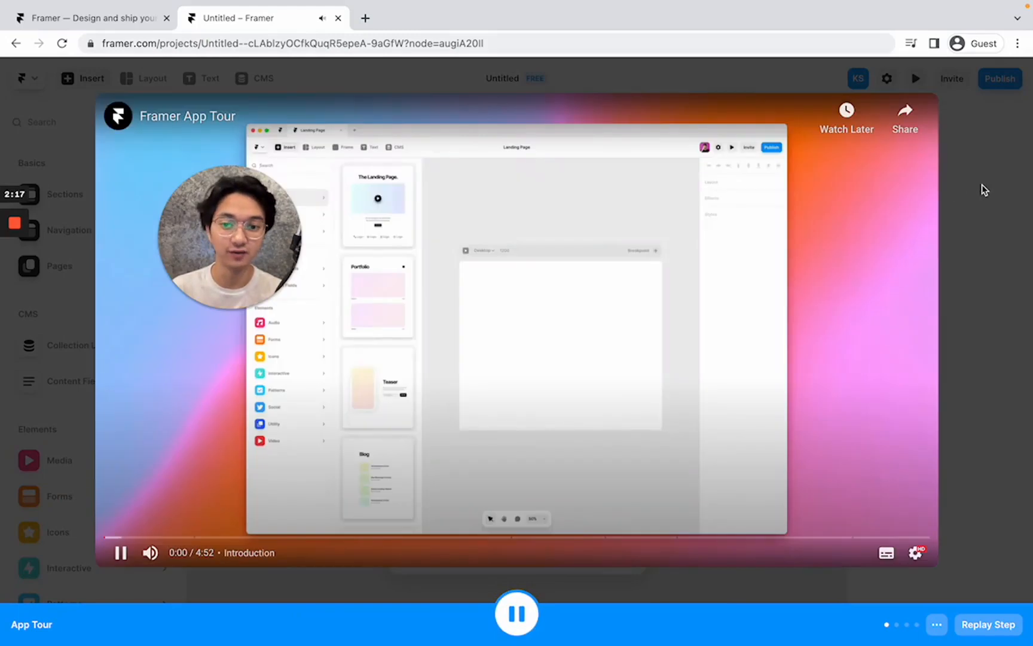
{"action": "left_click", "coordinate": [984, 190]}
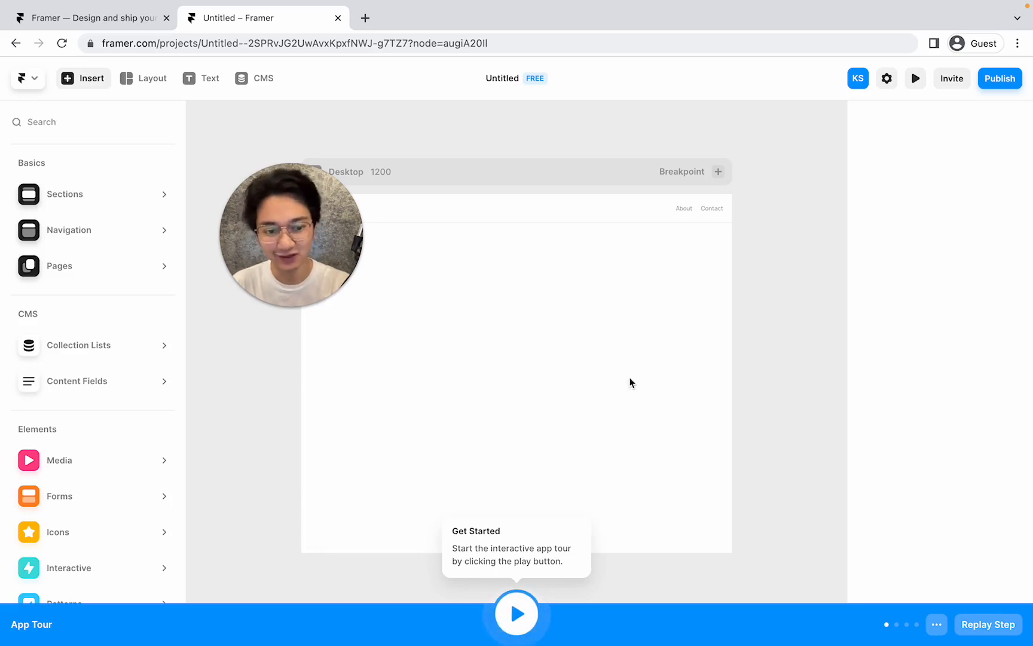
{"action": "left_click", "coordinate": [937, 624]}
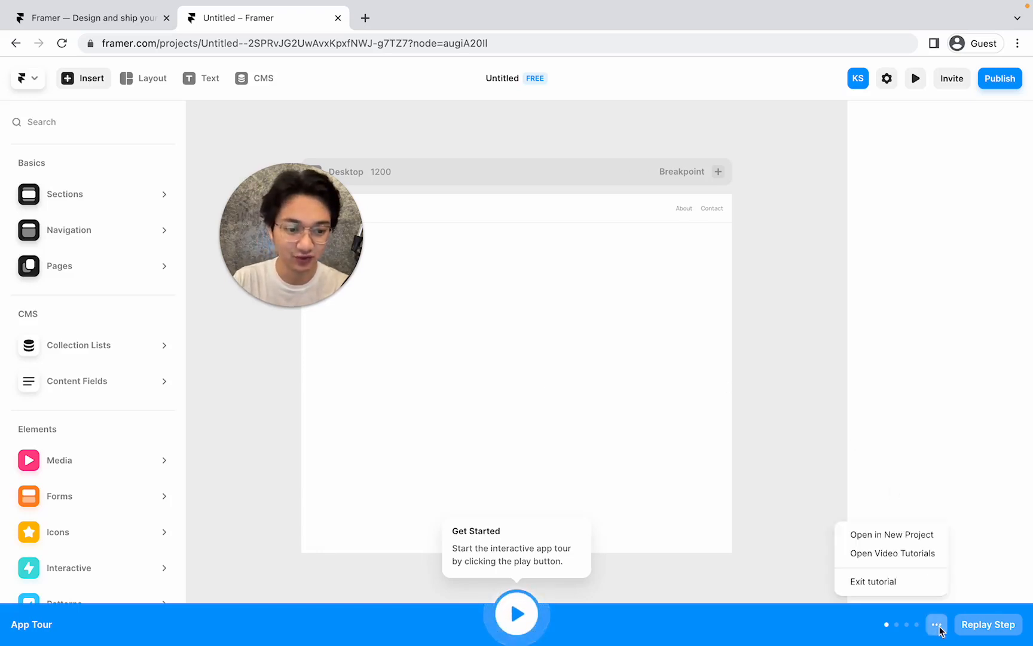
{"action": "left_click", "coordinate": [872, 581]}
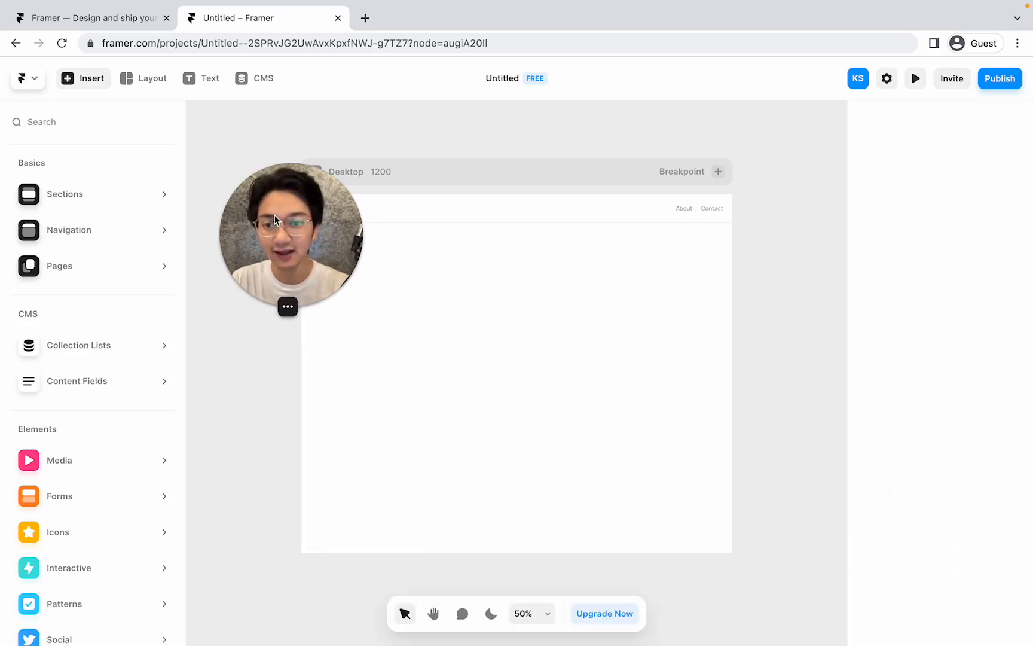
{"action": "left_click_drag", "start_coordinate": [274, 214], "coordinate": [487, 315]}
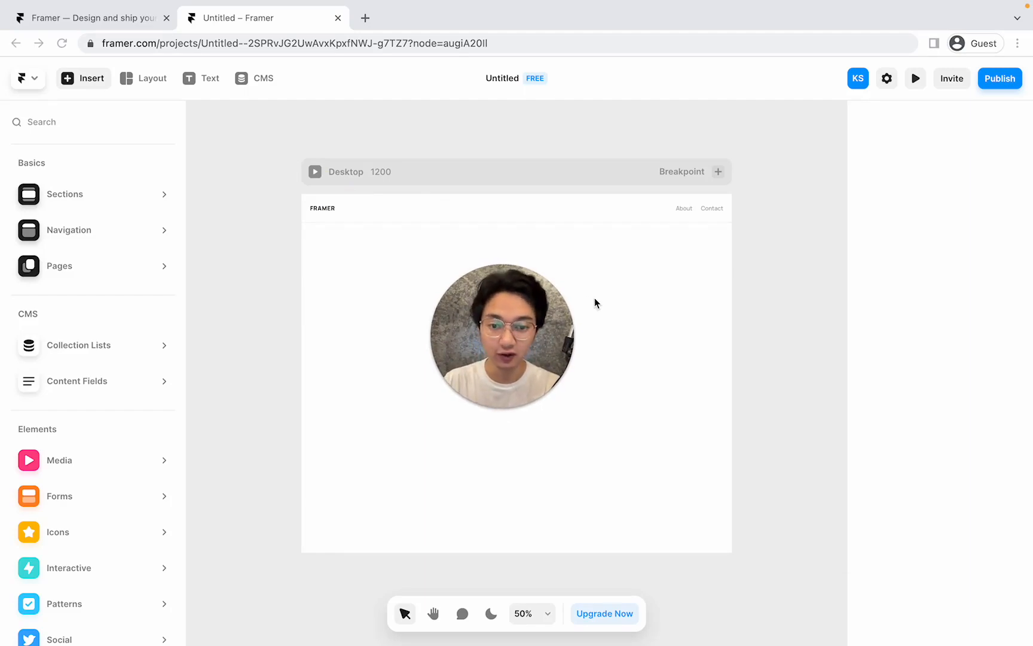
{"action": "key", "text": "ctrl+Left"}
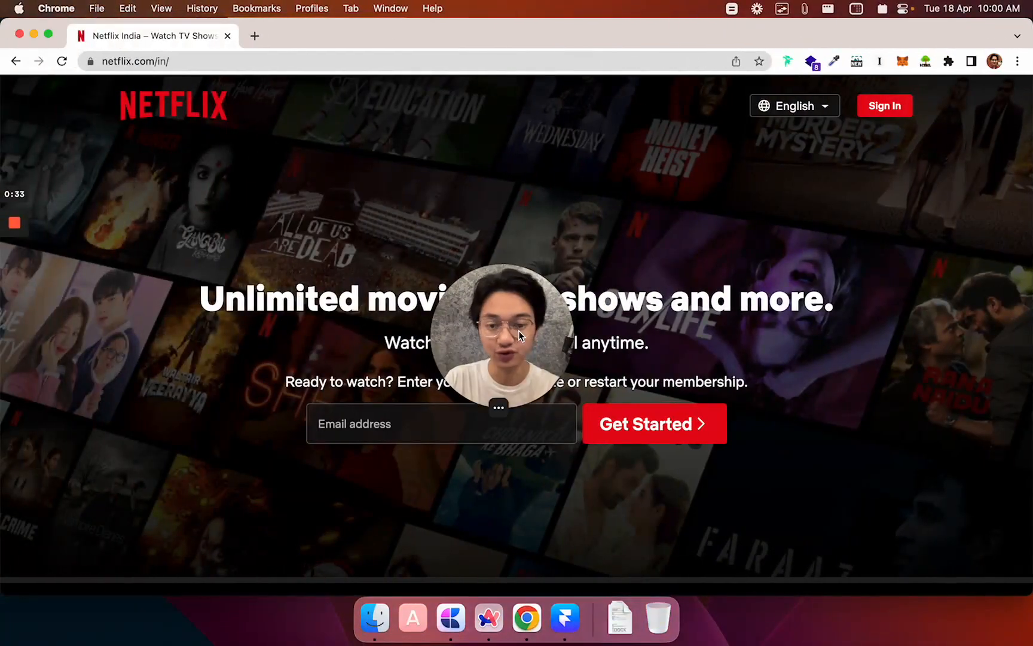
Narrow the Chrome window in stages to watch the Netflix hero reflow at smaller widths.
{"action": "left_click_drag", "start_coordinate": [496, 350], "coordinate": [901, 231]}
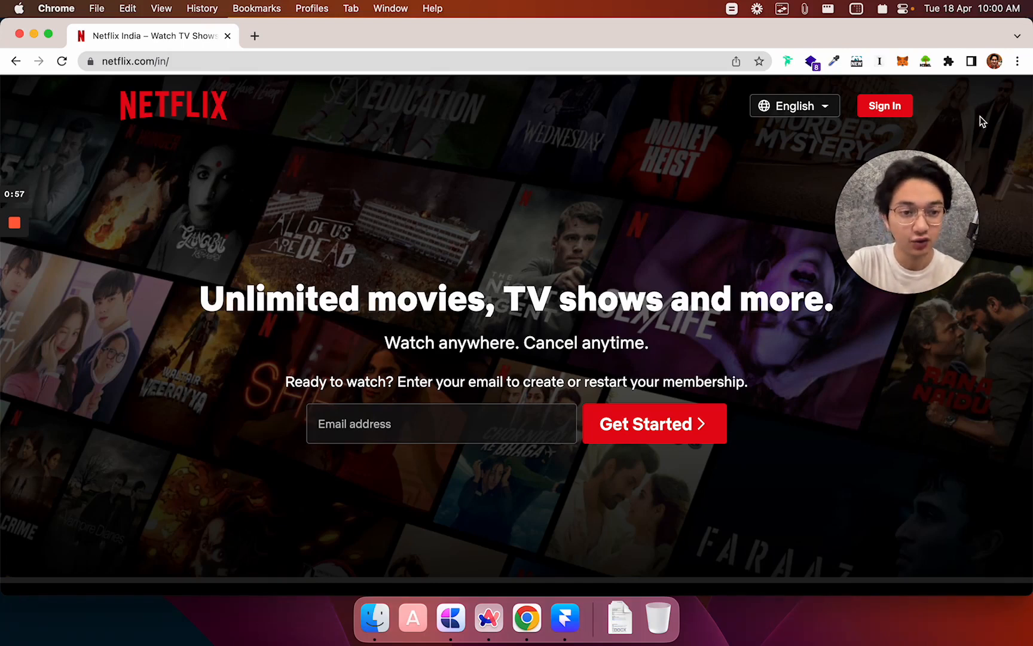
{"action": "left_click_drag", "start_coordinate": [887, 220], "coordinate": [926, 199]}
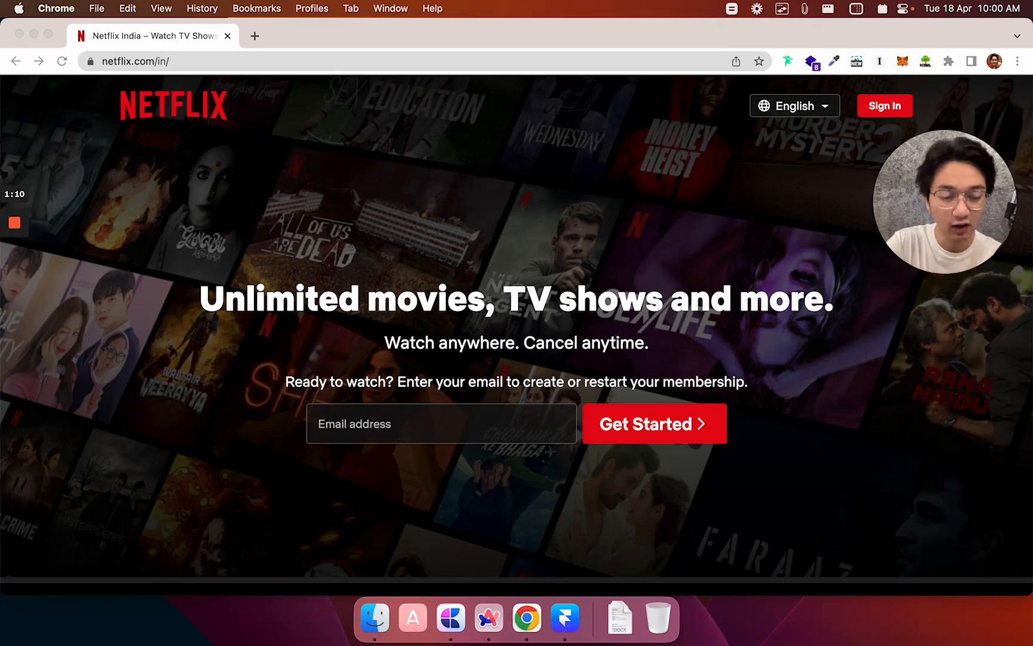
{"action": "left_click_drag", "start_coordinate": [1031, 287], "coordinate": [678, 308]}
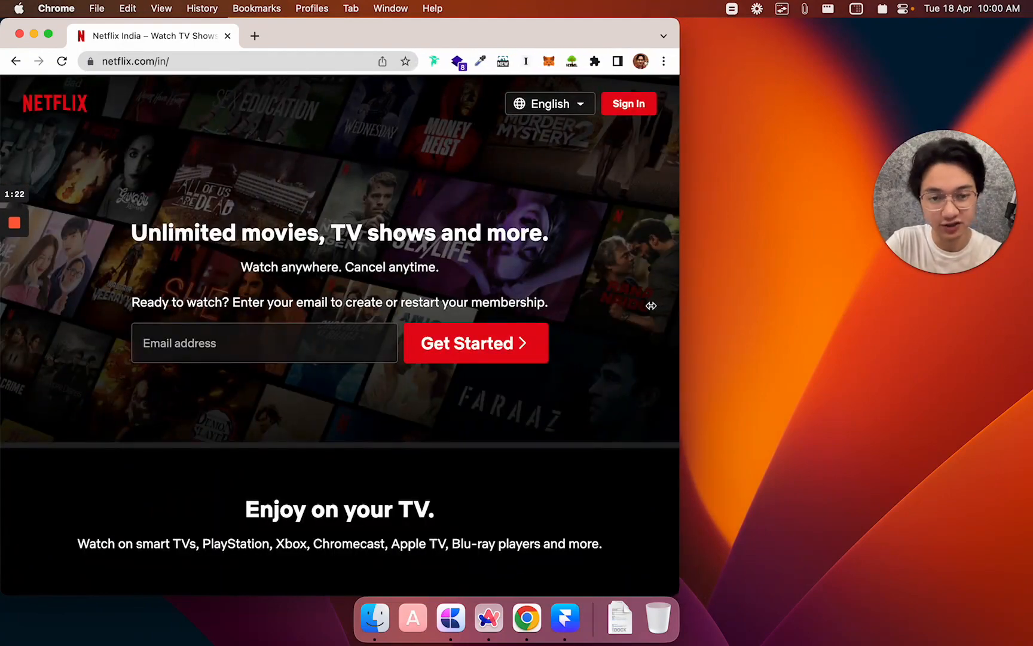
{"action": "left_click_drag", "start_coordinate": [651, 305], "coordinate": [480, 324]}
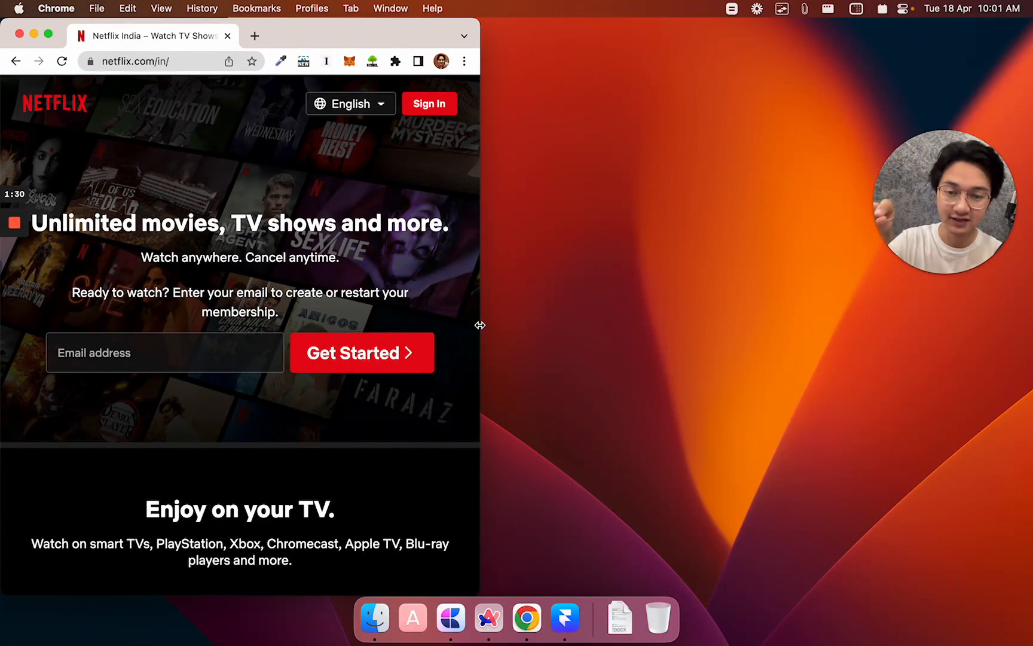
{"action": "left_click_drag", "start_coordinate": [480, 325], "coordinate": [1030, 324]}
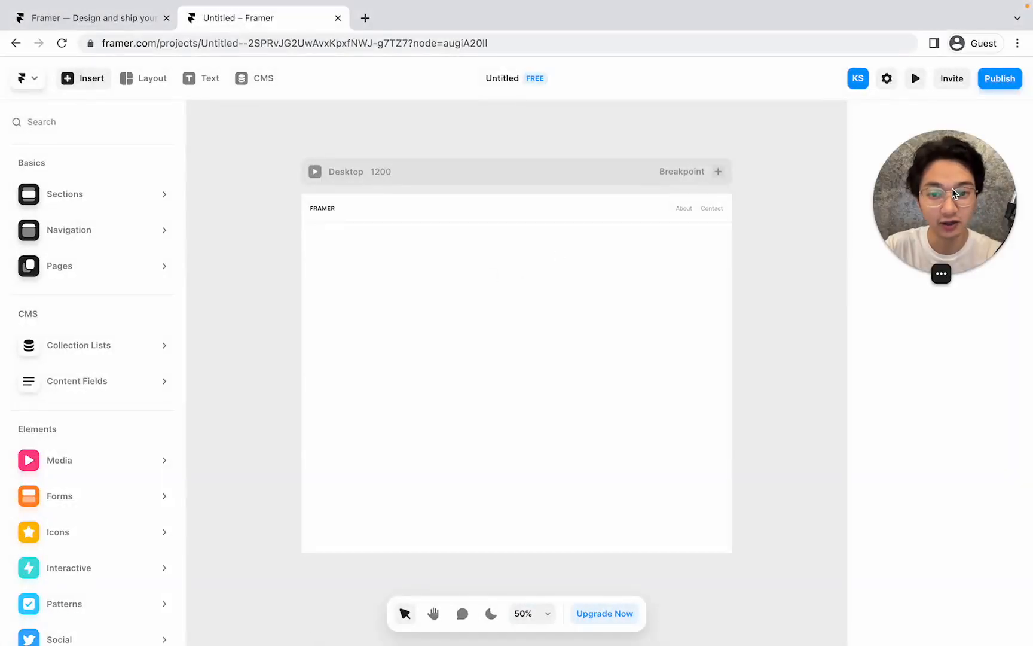
Delete the default FRAMER / About / Contact navigation header from the Desktop frame.
{"action": "left_click_drag", "start_coordinate": [955, 193], "coordinate": [117, 487]}
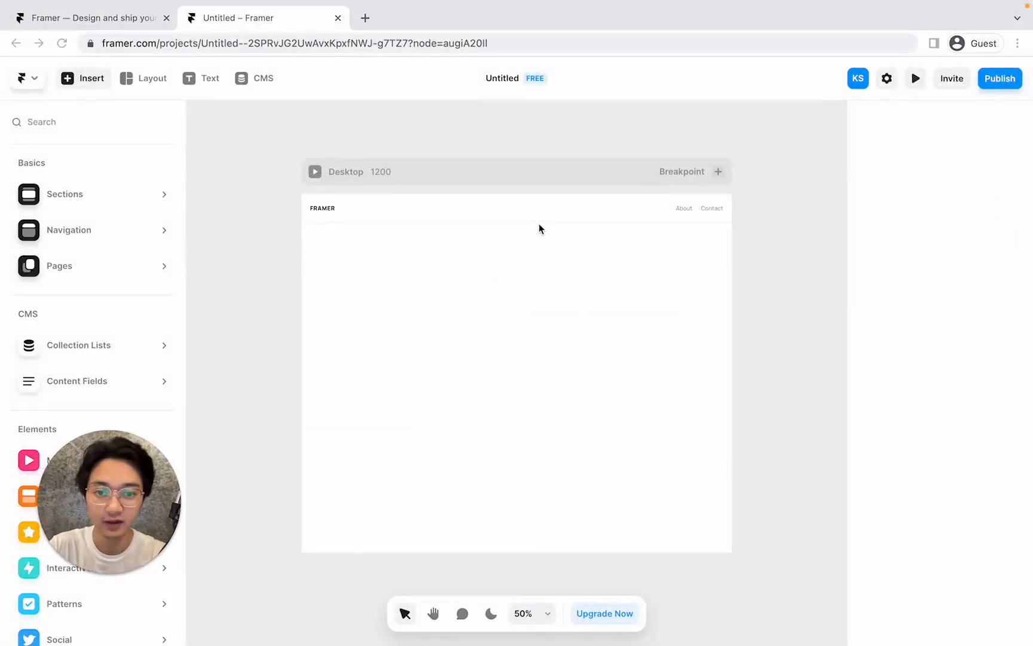
{"action": "left_click", "coordinate": [535, 170]}
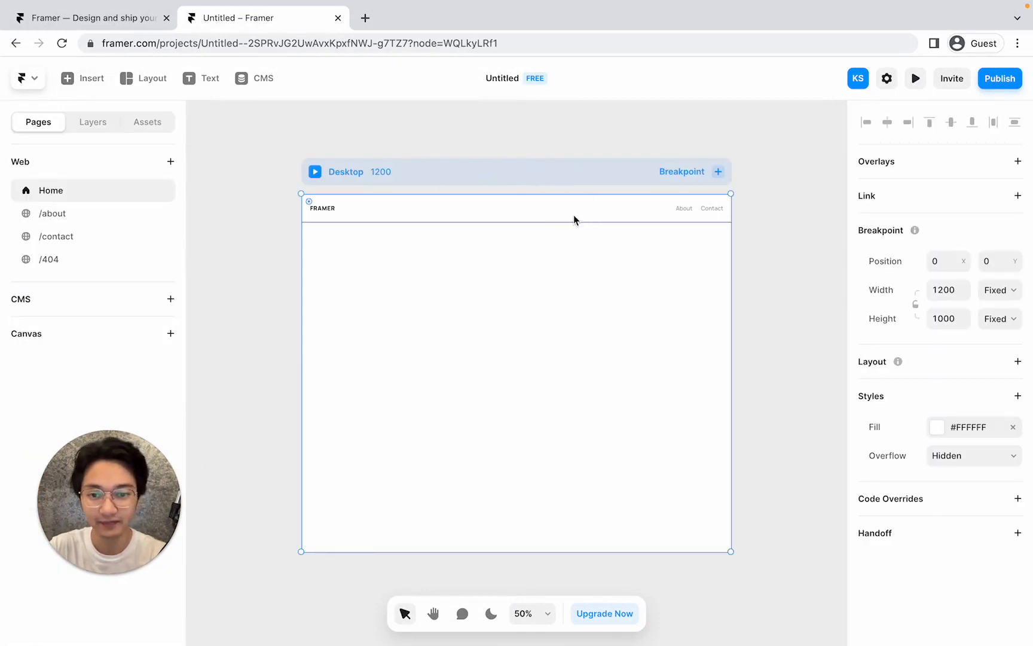
{"action": "left_click", "coordinate": [520, 219]}
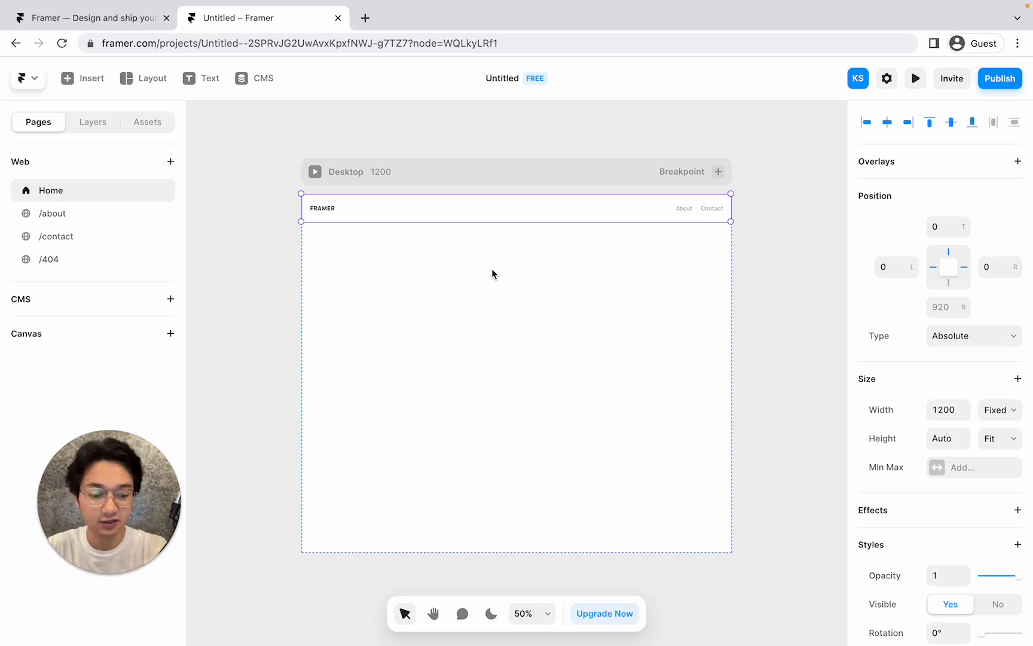
{"action": "key", "text": "Delete"}
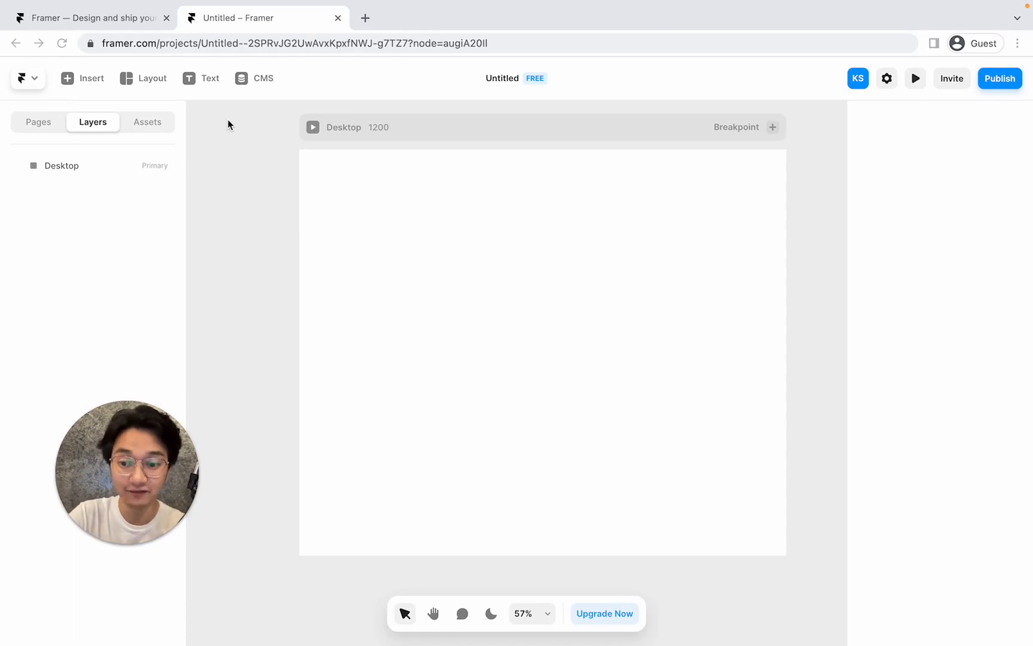
Draw a large frame near the top of the Desktop page.
{"action": "left_click", "coordinate": [149, 81]}
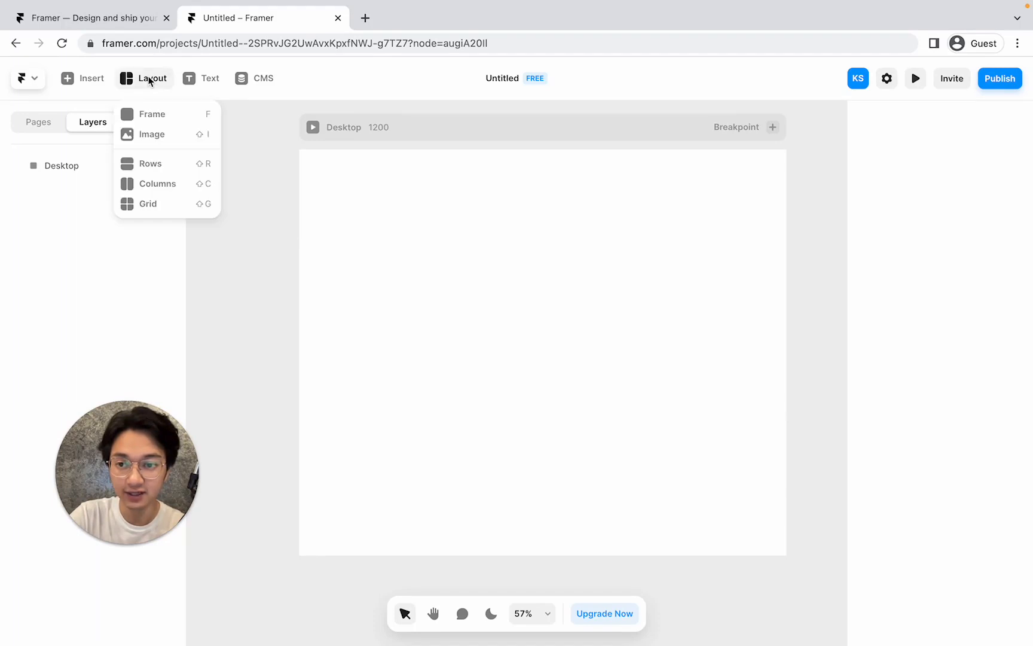
{"action": "left_click", "coordinate": [154, 117]}
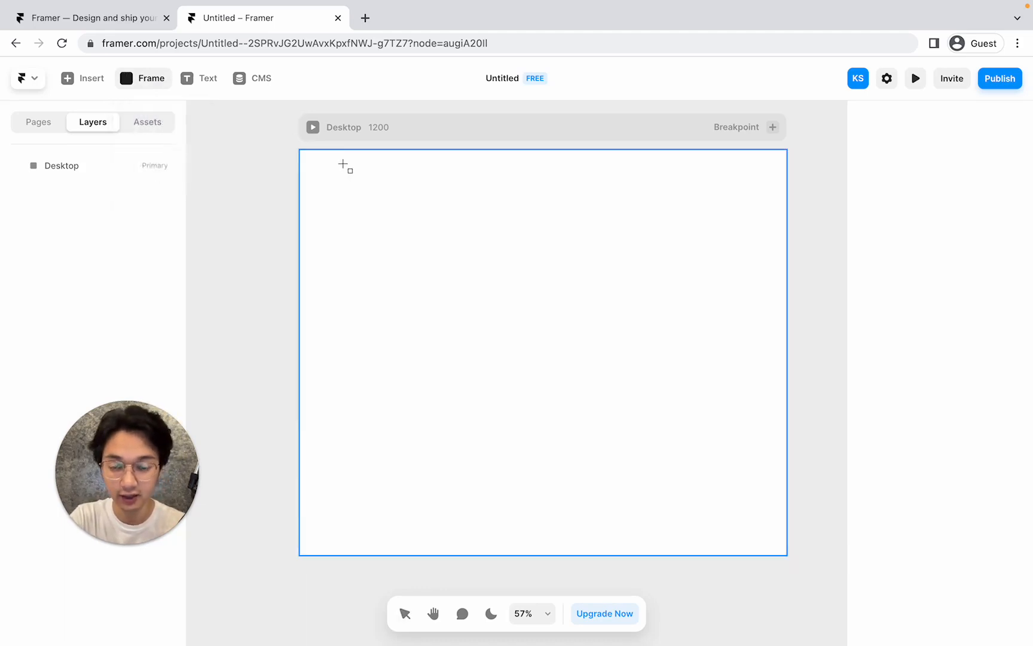
{"action": "mouse_move", "coordinate": [338, 161]}
{"action": "left_mouse_down"}
{"action": "mouse_move", "coordinate": [597, 272]}
{"action": "mouse_move", "coordinate": [747, 344]}
{"action": "mouse_move", "coordinate": [755, 358]}
{"action": "left_mouse_up"}
{"action": "mouse_move", "coordinate": [624, 242]}
{"action": "left_mouse_down"}
{"action": "mouse_move", "coordinate": [610, 329]}
{"action": "mouse_move", "coordinate": [632, 249]}
{"action": "mouse_move", "coordinate": [578, 283]}
{"action": "mouse_move", "coordinate": [586, 299]}
{"action": "mouse_move", "coordinate": [573, 280]}
{"action": "mouse_move", "coordinate": [538, 282]}
{"action": "left_mouse_up"}
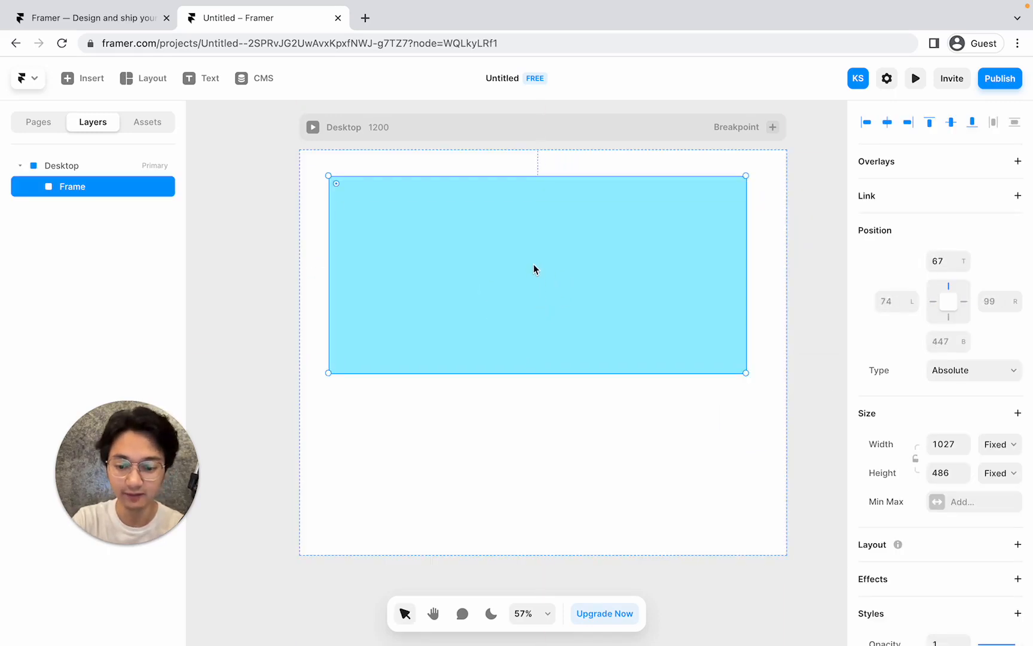
Draw two smaller frames inside it and nest the narrow one into the other.
{"action": "key", "text": "f"}
{"action": "left_click_drag", "start_coordinate": [424, 216], "coordinate": [614, 319]}
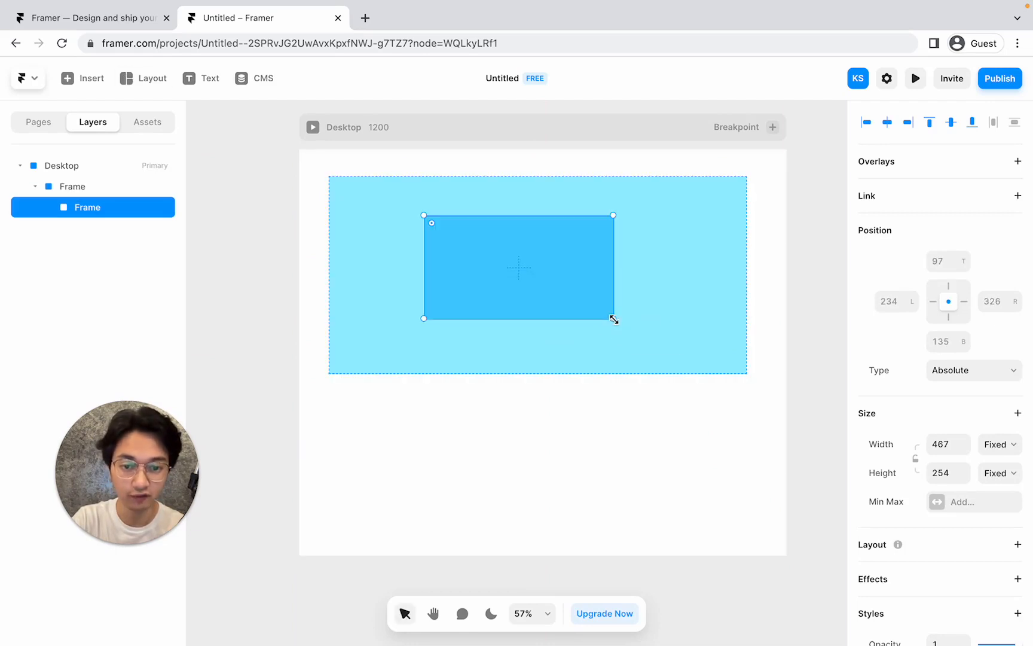
{"action": "key", "text": "f"}
{"action": "left_click_drag", "start_coordinate": [646, 247], "coordinate": [703, 342]}
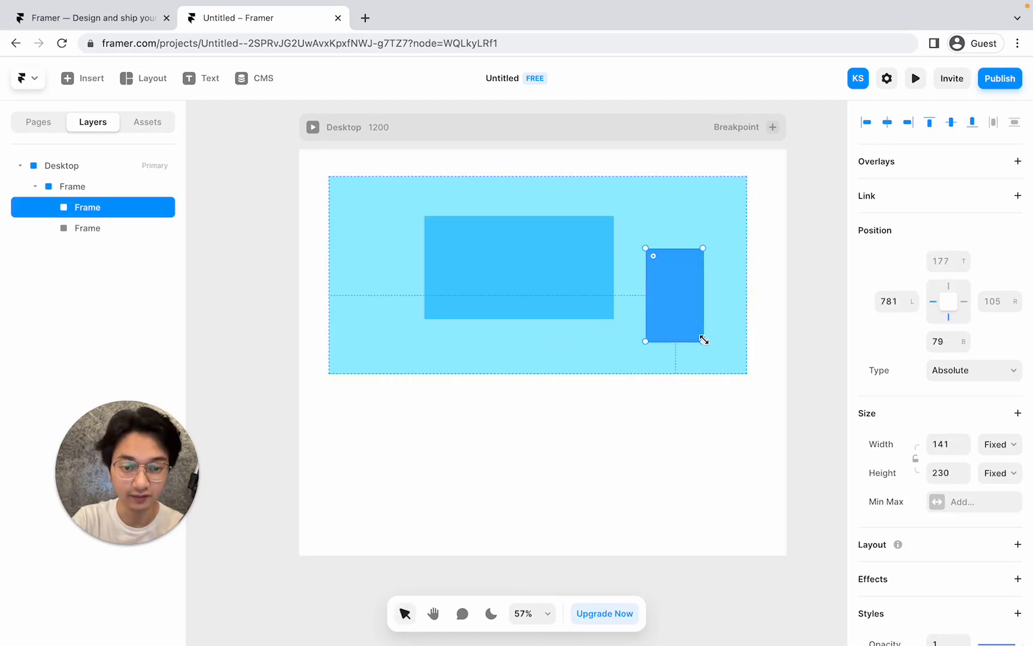
{"action": "left_click", "coordinate": [588, 311]}
{"action": "left_click", "coordinate": [526, 354]}
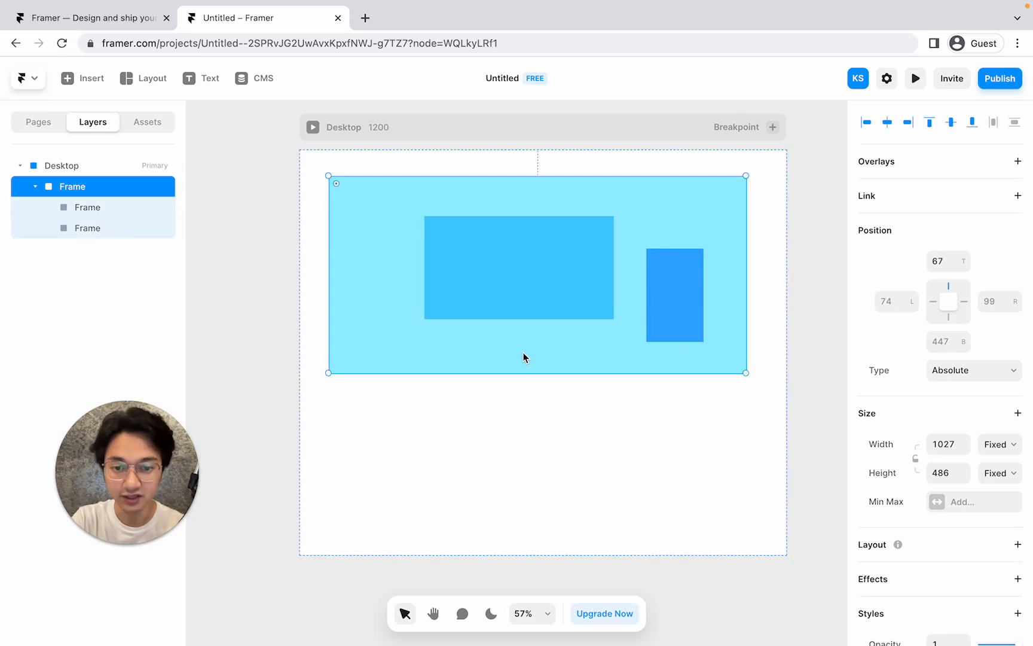
{"action": "left_click", "coordinate": [582, 269]}
{"action": "left_click", "coordinate": [659, 286]}
{"action": "mouse_move", "coordinate": [659, 285]}
{"action": "left_mouse_down"}
{"action": "mouse_move", "coordinate": [482, 265]}
{"action": "mouse_move", "coordinate": [502, 272]}
{"action": "left_mouse_up"}
{"action": "key", "text": "f"}
{"action": "left_click", "coordinate": [624, 251]}
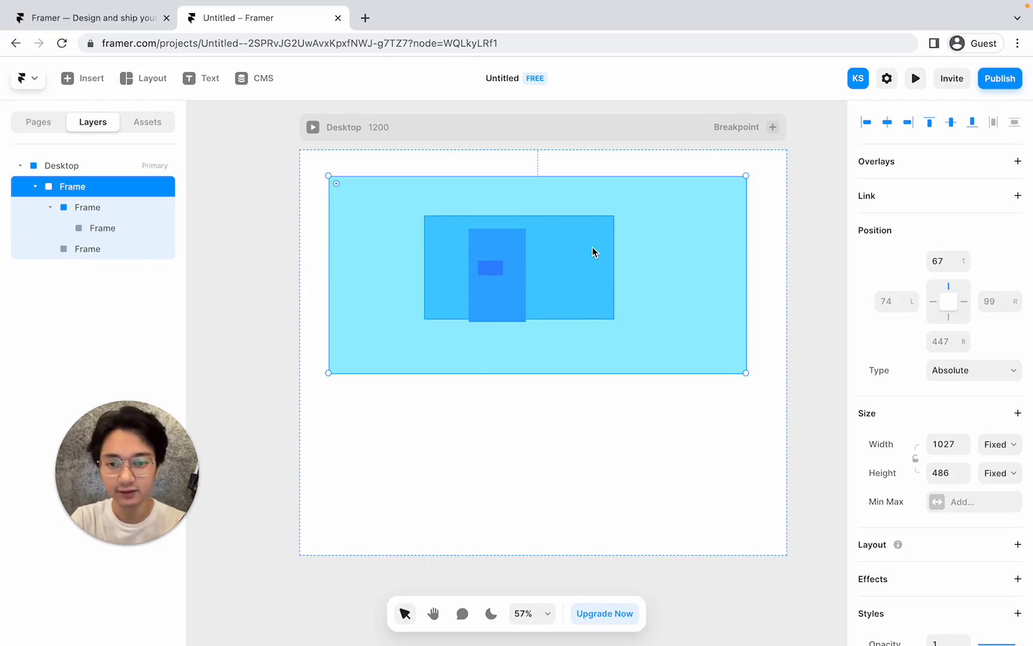
Delete the nested test frames, leaving only the large frame.
{"action": "left_click", "coordinate": [480, 266]}
{"action": "left_click", "coordinate": [543, 246]}
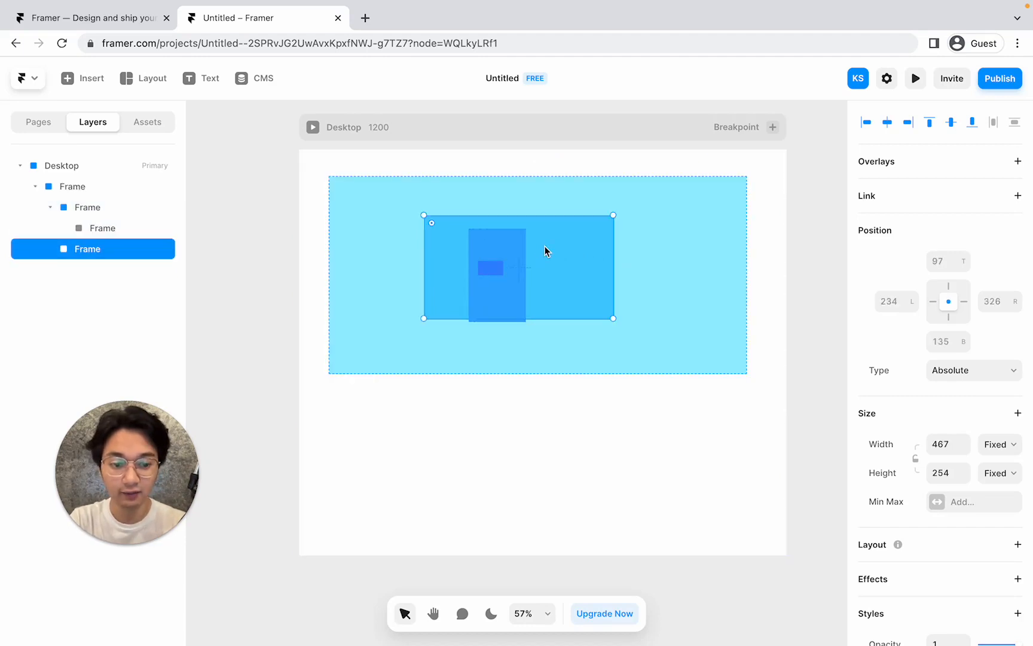
{"action": "key", "text": "Delete"}
{"action": "left_click", "coordinate": [505, 242]}
{"action": "key", "text": "Delete"}
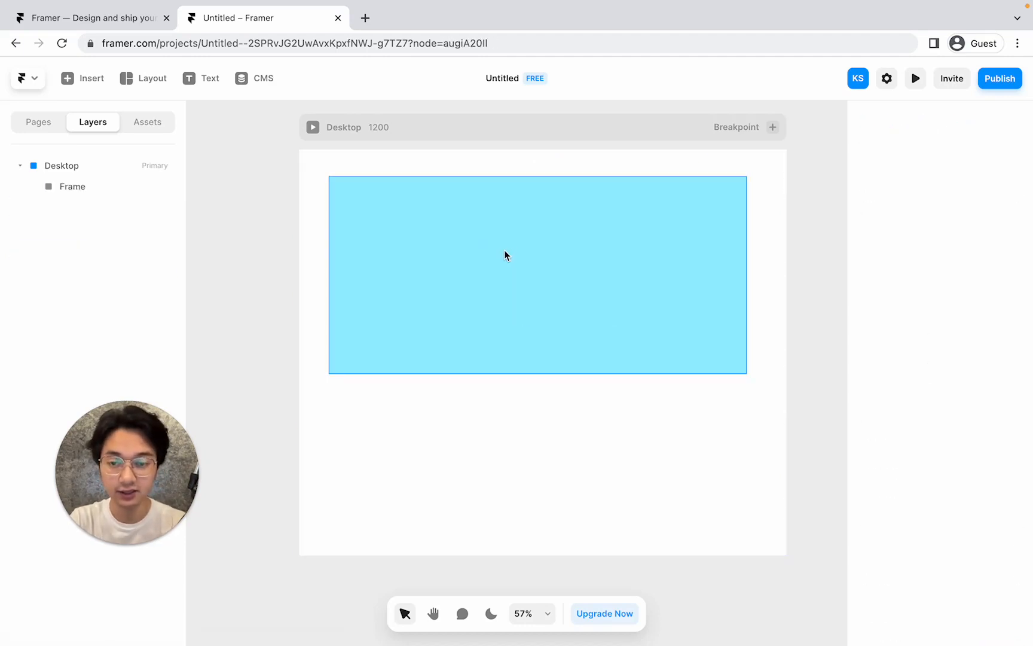
Snap the frame to the top-left corner and stretch it to 1200×610 across the page.
{"action": "left_click", "coordinate": [504, 249]}
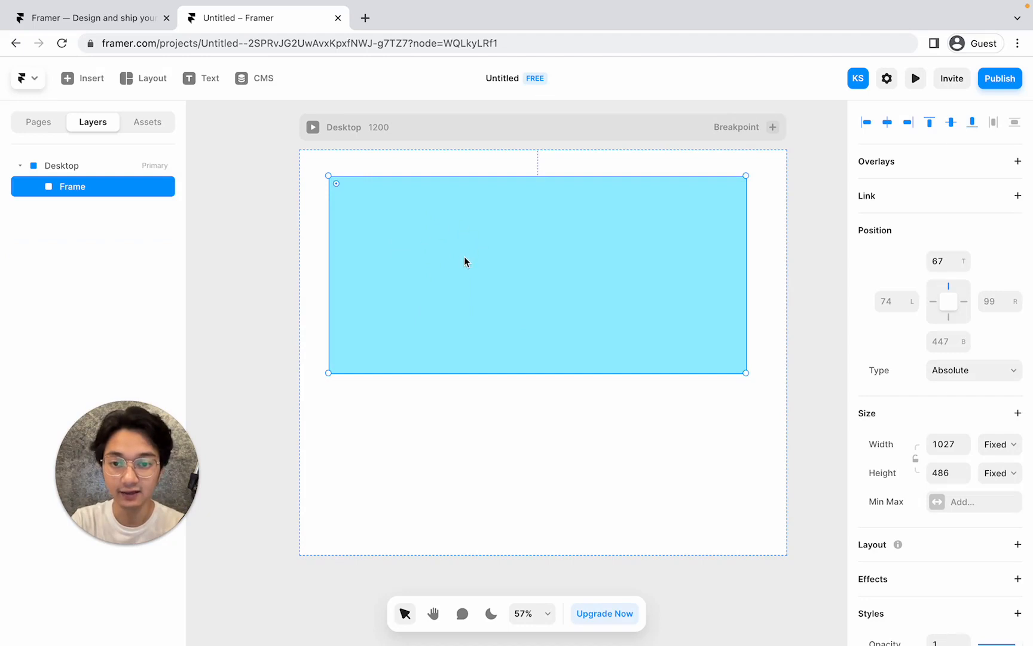
{"action": "left_click_drag", "start_coordinate": [463, 256], "coordinate": [433, 230]}
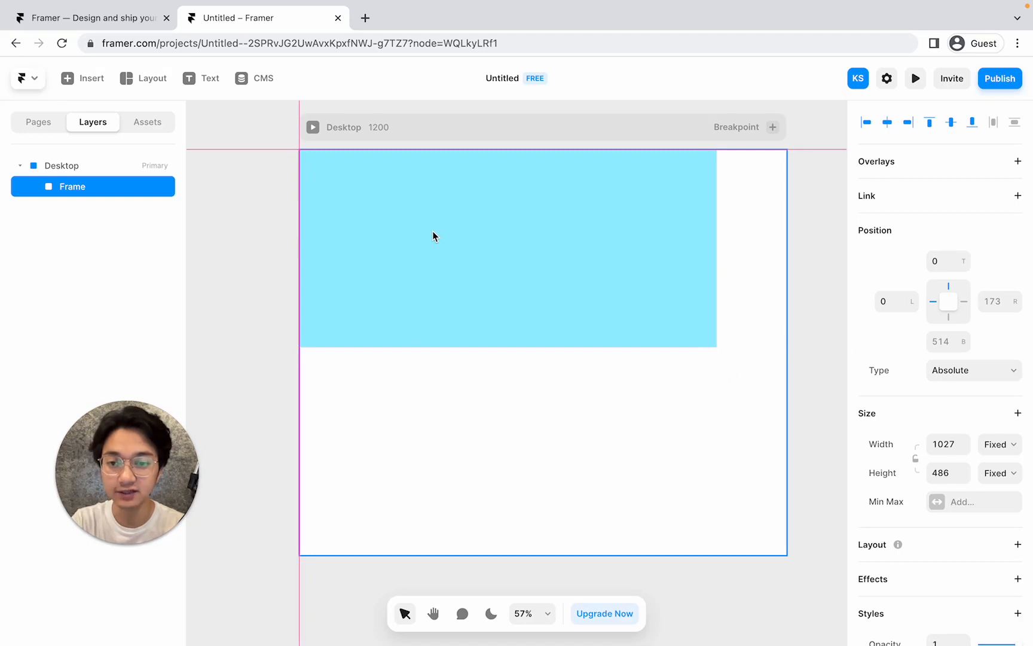
{"action": "left_click_drag", "start_coordinate": [433, 237], "coordinate": [433, 236]}
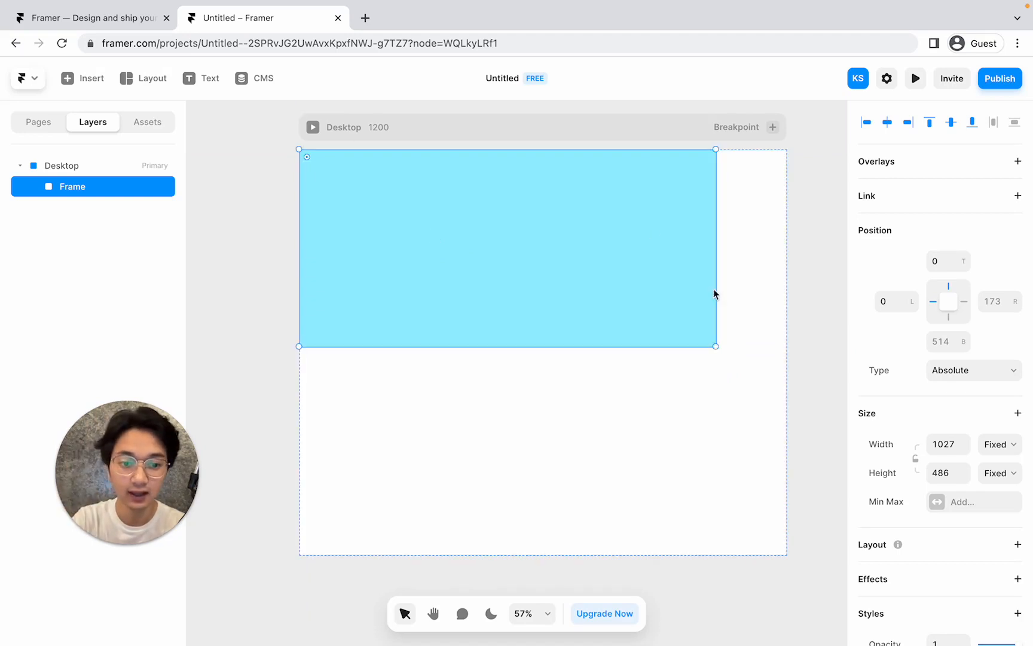
{"action": "left_click_drag", "start_coordinate": [715, 346], "coordinate": [787, 397]}
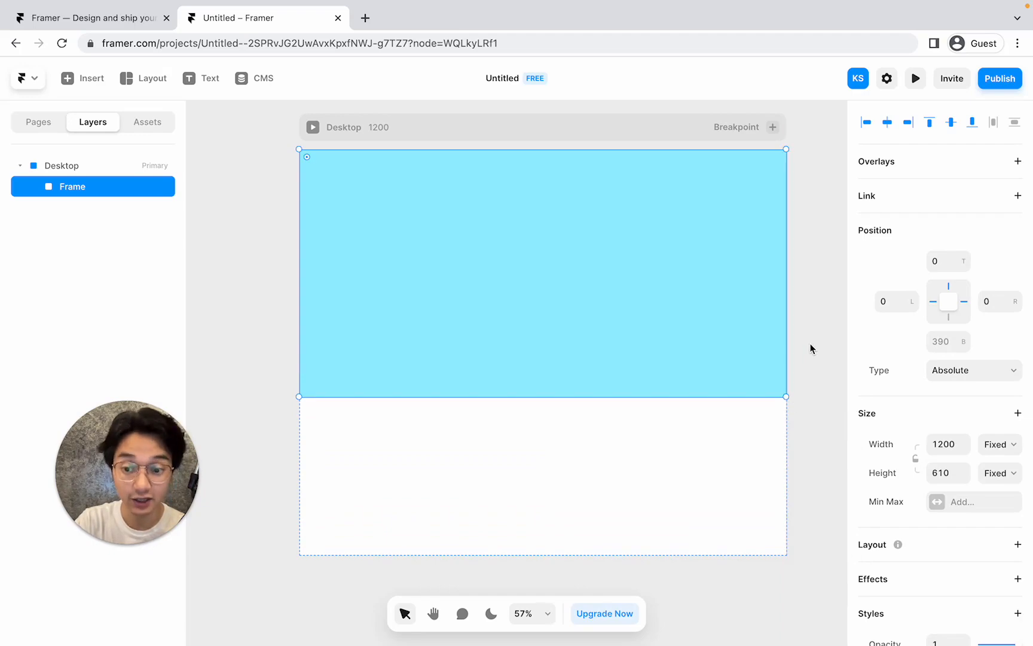
{"action": "key", "text": "ctrl+Left"}
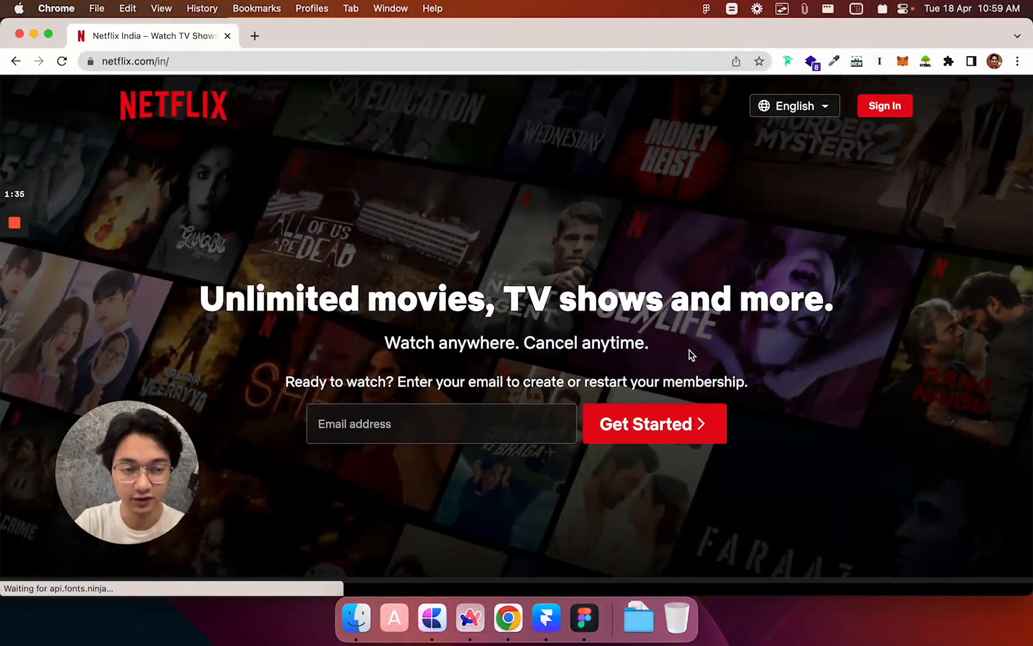
{"action": "scroll", "coordinate": [693, 353], "scroll_direction": "down", "scroll_amount": 5}
{"action": "scroll", "coordinate": [691, 354], "scroll_direction": "down", "scroll_amount": 5}
{"action": "scroll", "coordinate": [689, 353], "scroll_direction": "up", "scroll_amount": 2}
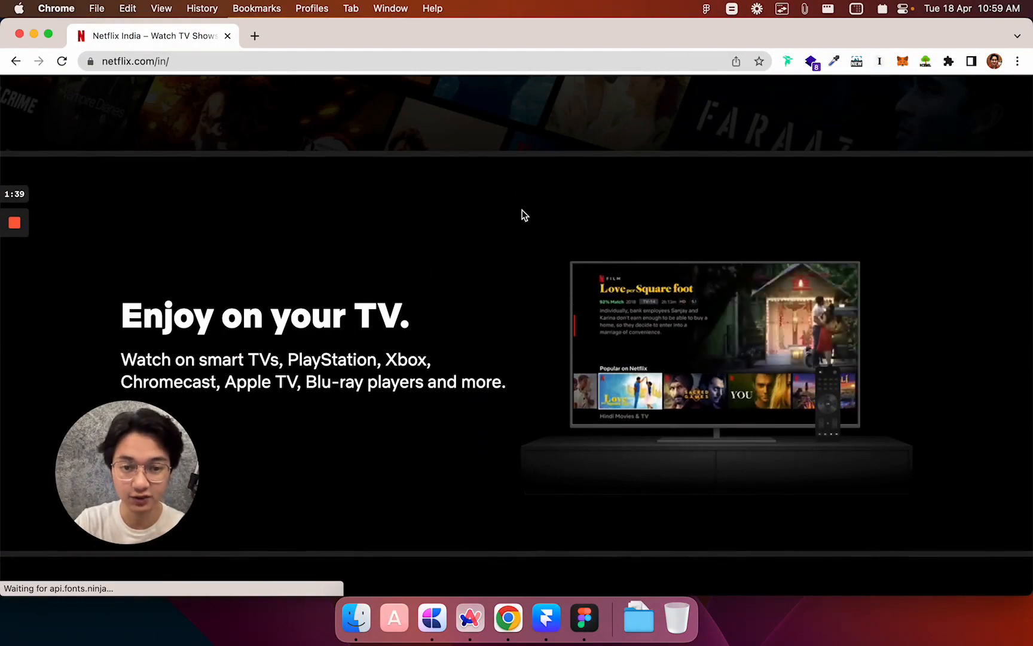
{"action": "scroll", "coordinate": [408, 237], "scroll_direction": "up", "scroll_amount": 10}
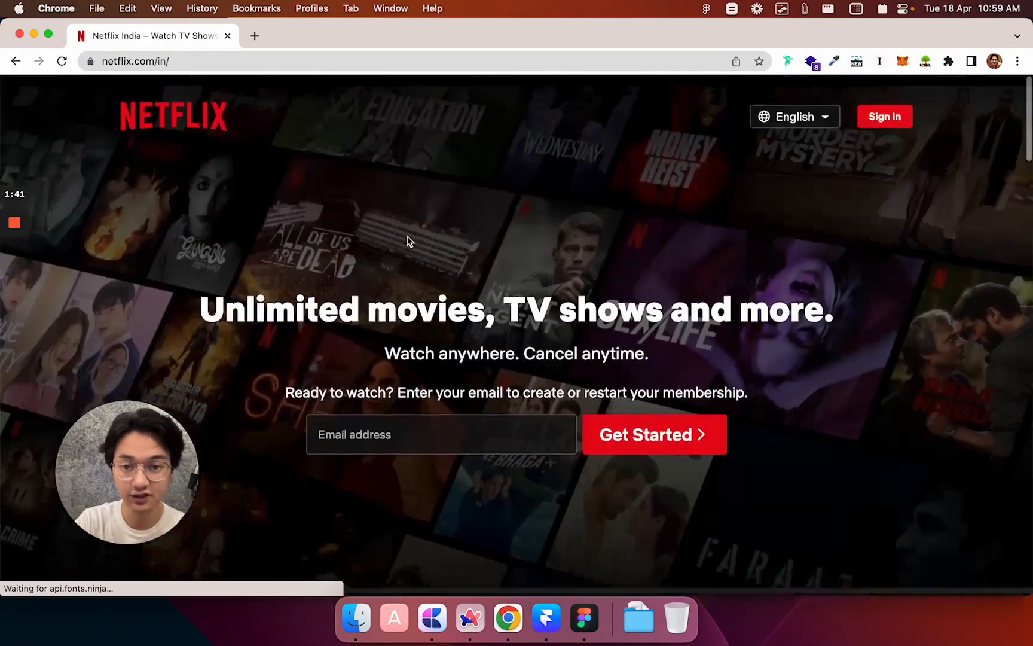
{"action": "scroll", "coordinate": [610, 425], "scroll_direction": "down", "scroll_amount": 15}
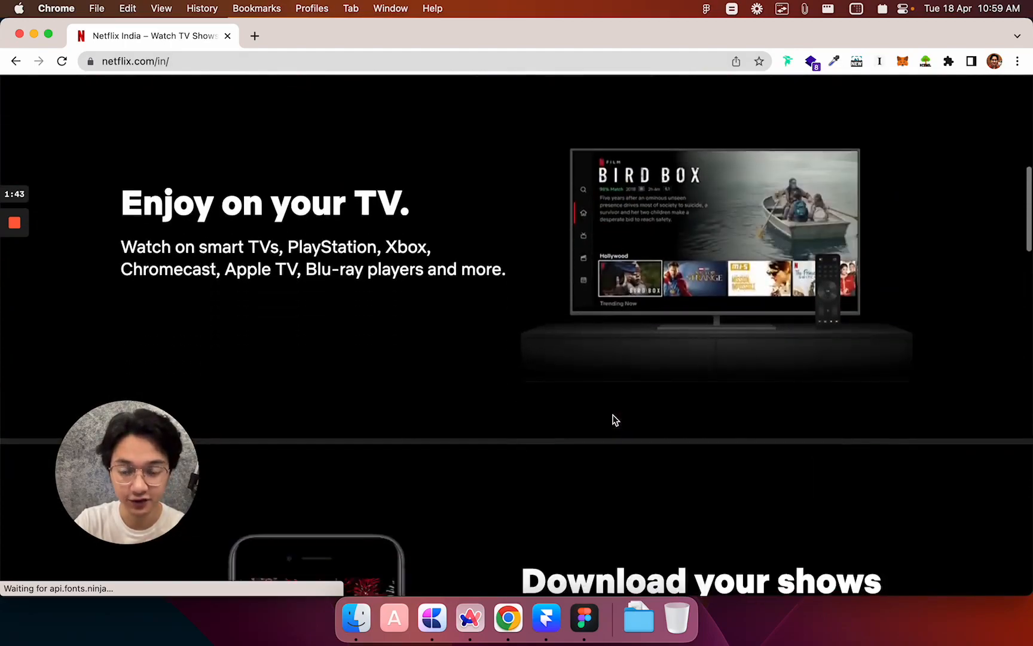
{"action": "scroll", "coordinate": [615, 419], "scroll_direction": "down", "scroll_amount": 20}
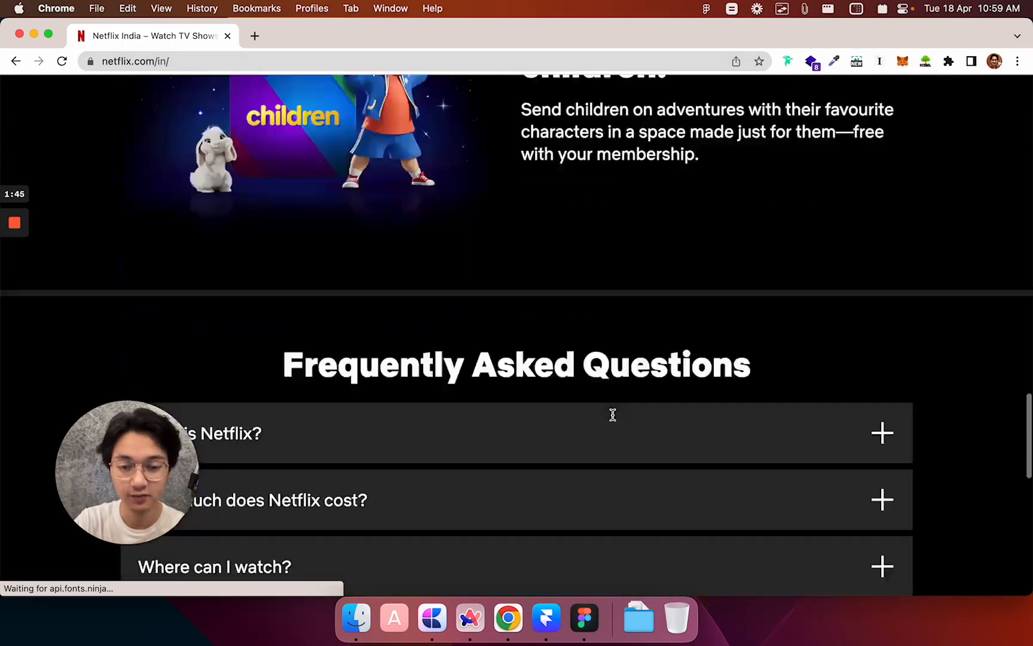
{"action": "scroll", "coordinate": [615, 420], "scroll_direction": "down", "scroll_amount": 5}
{"action": "scroll", "coordinate": [614, 419], "scroll_direction": "up", "scroll_amount": 20}
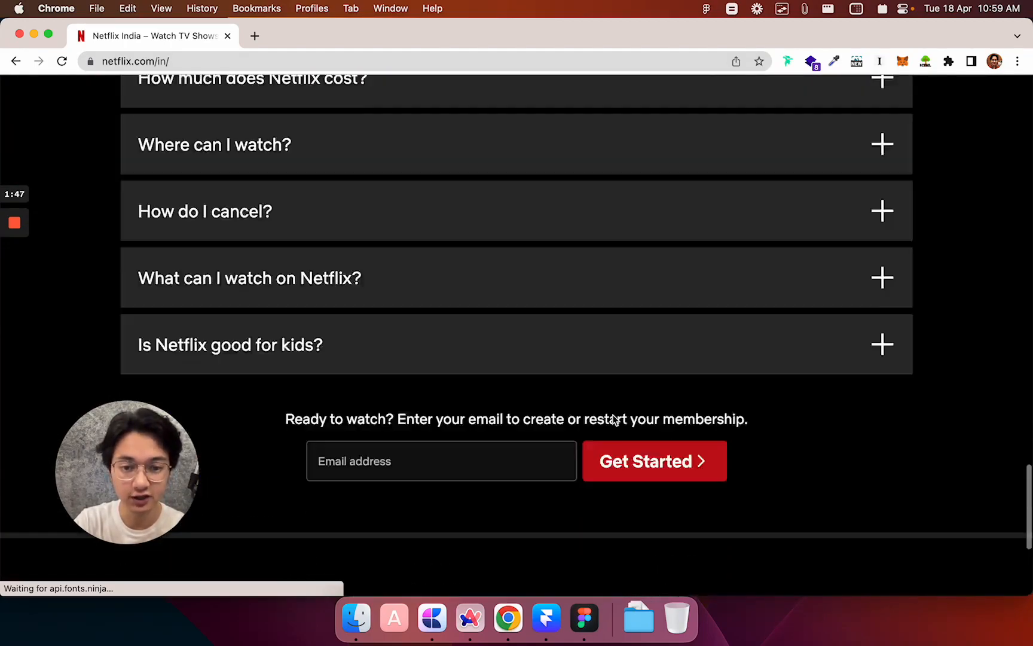
{"action": "scroll", "coordinate": [615, 420], "scroll_direction": "up", "scroll_amount": 3}
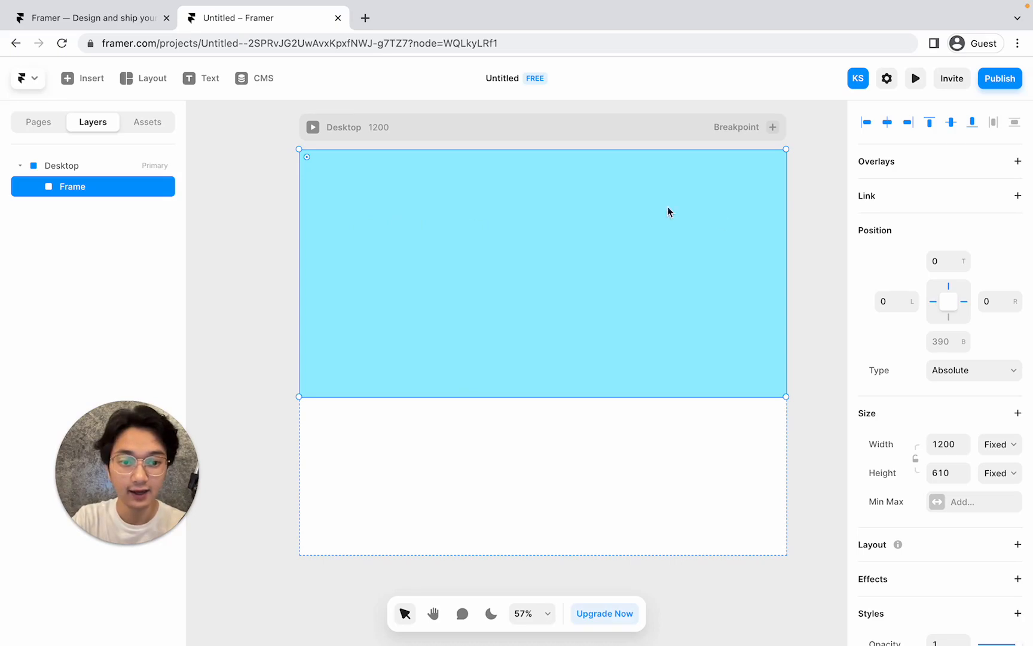
{"action": "key", "text": "ctrl+Left"}
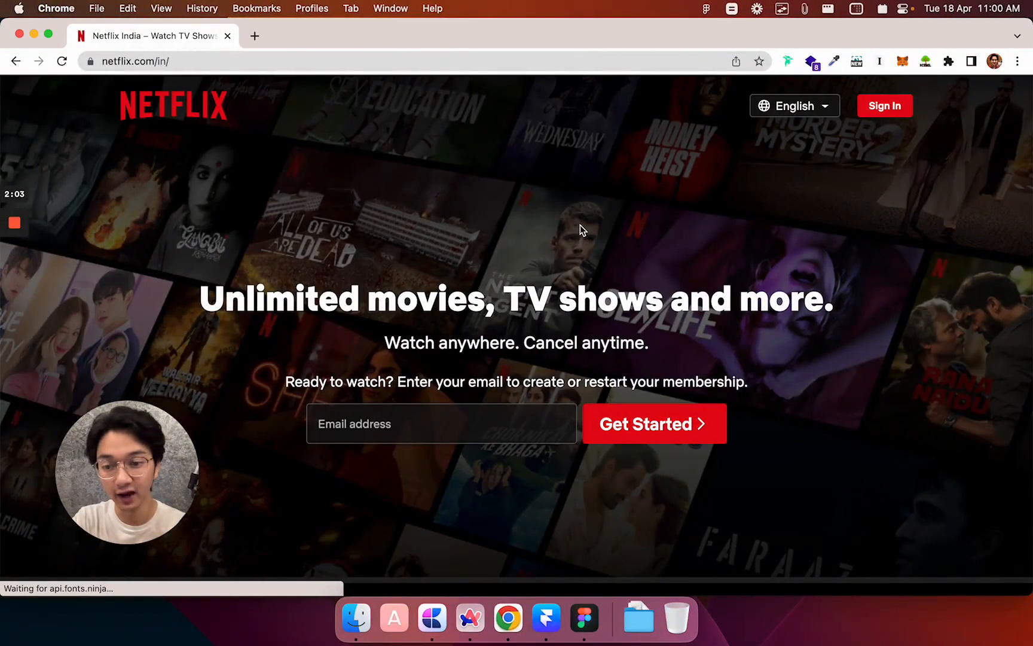
{"action": "key", "text": "ctrl+Right"}
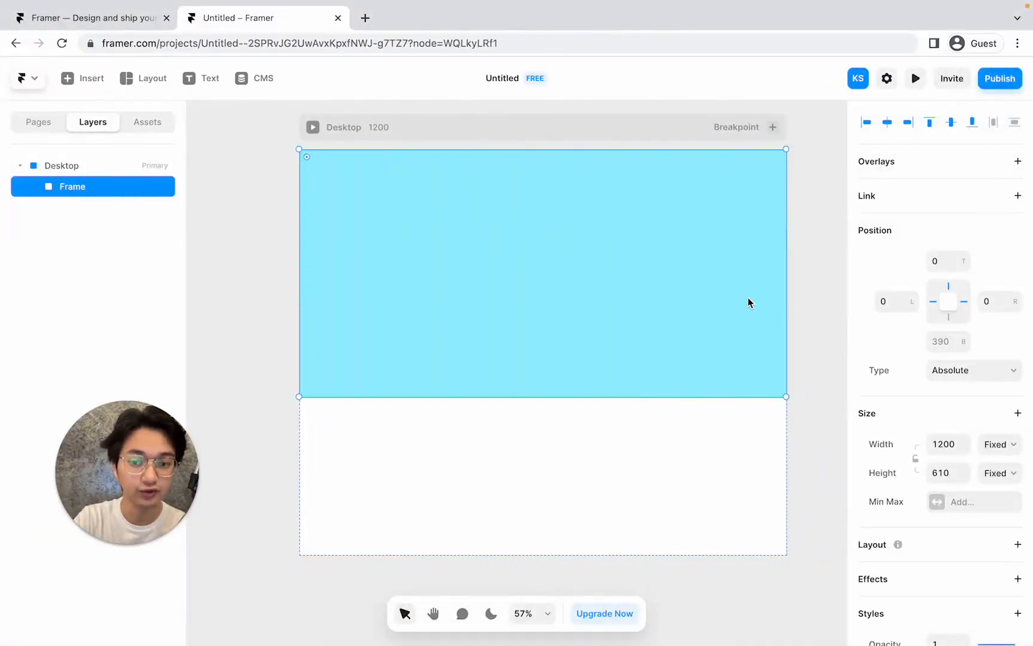
Set the frame's fill to the image Netflix Homepage BG.png.
{"action": "scroll", "coordinate": [970, 224], "scroll_direction": "down", "scroll_amount": 5}
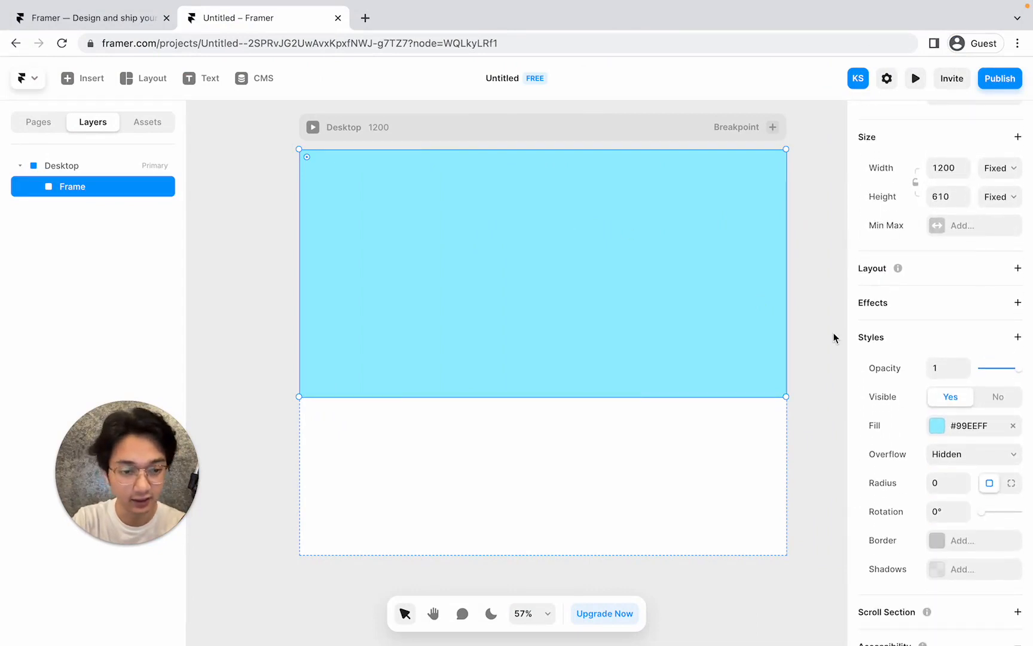
{"action": "scroll", "coordinate": [835, 338], "scroll_direction": "down", "scroll_amount": 3}
{"action": "scroll", "coordinate": [835, 337], "scroll_direction": "left", "scroll_amount": 1}
{"action": "scroll", "coordinate": [807, 352], "scroll_direction": "up", "scroll_amount": 3}
{"action": "scroll", "coordinate": [807, 353], "scroll_direction": "right", "scroll_amount": 1}
{"action": "scroll", "coordinate": [960, 355], "scroll_direction": "down", "scroll_amount": 2}
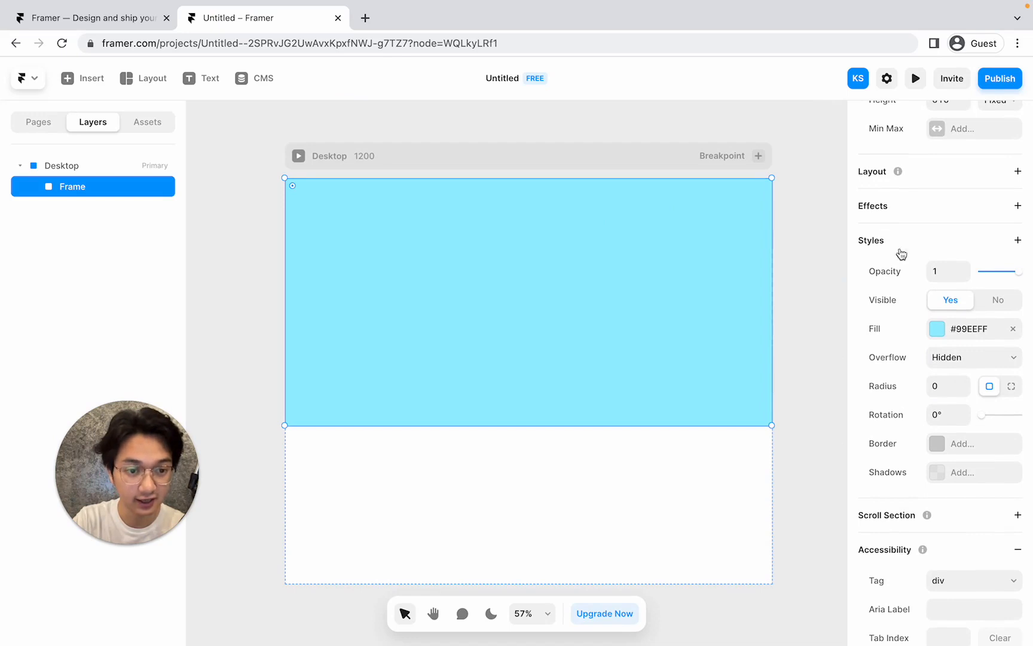
{"action": "left_click", "coordinate": [937, 332]}
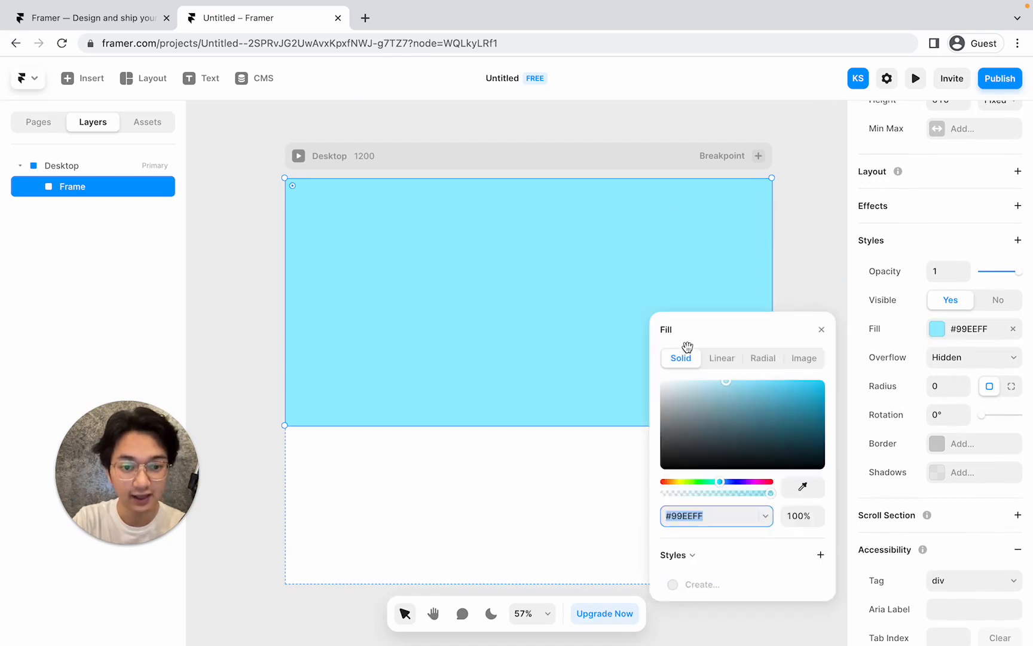
{"action": "left_click", "coordinate": [802, 362]}
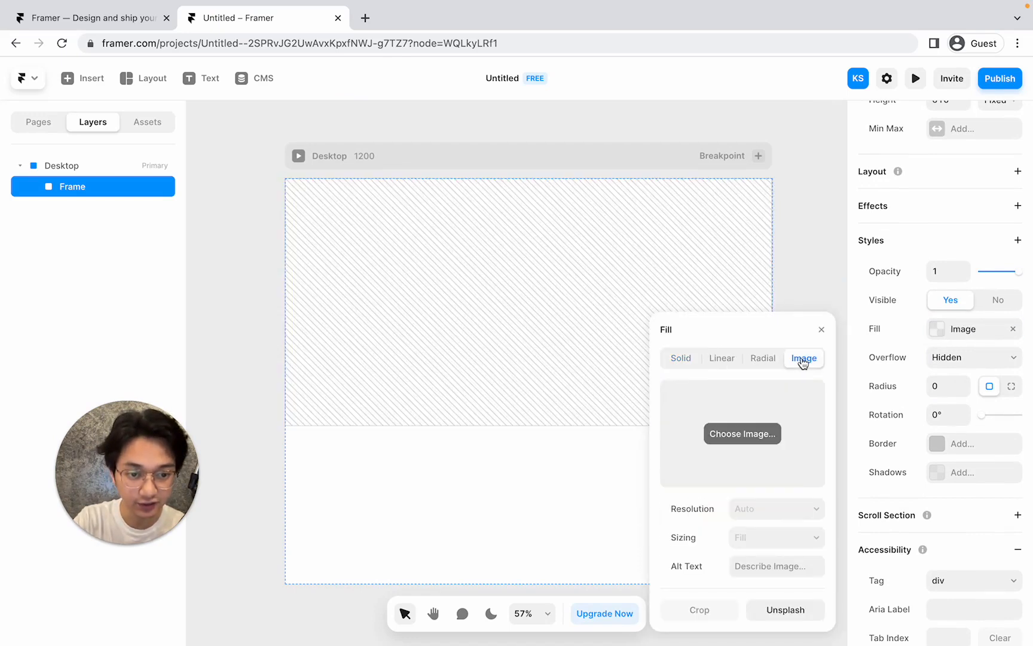
{"action": "left_click", "coordinate": [741, 434]}
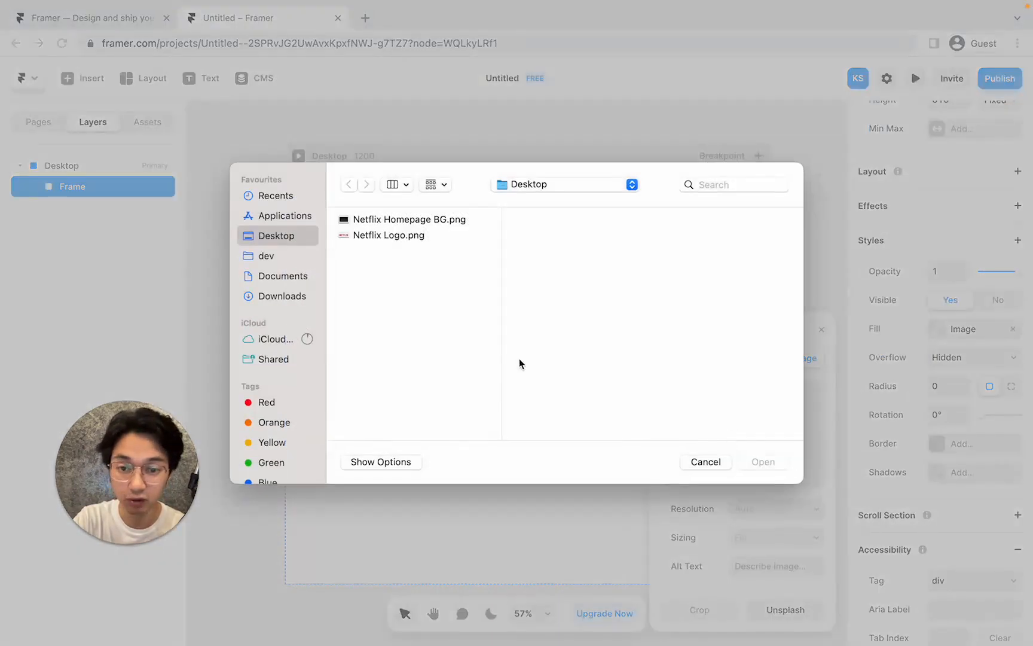
{"action": "left_click", "coordinate": [421, 224]}
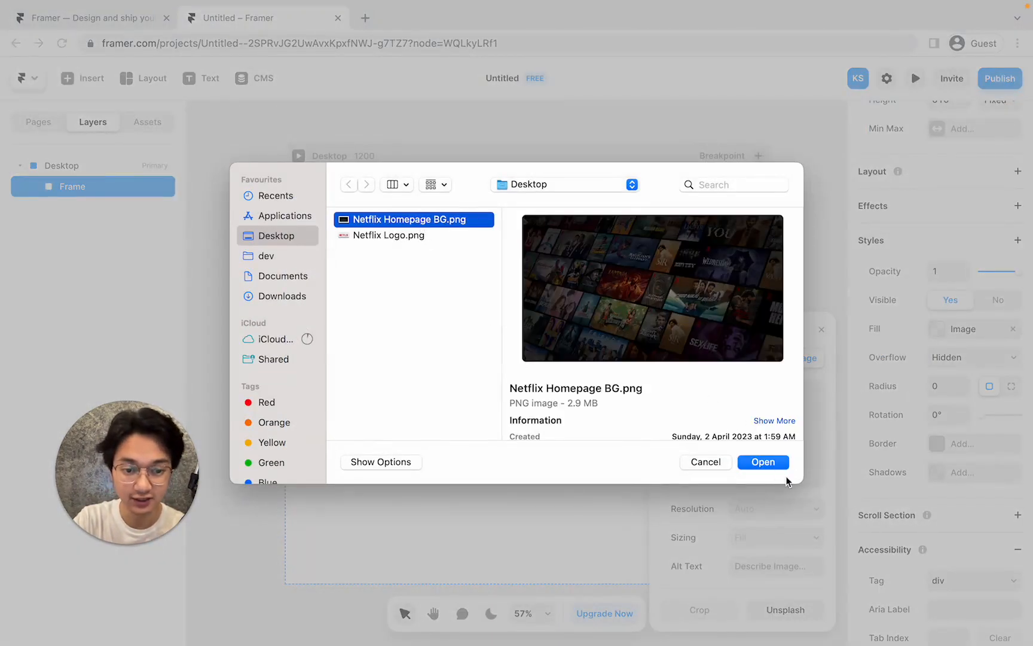
{"action": "left_click", "coordinate": [764, 464]}
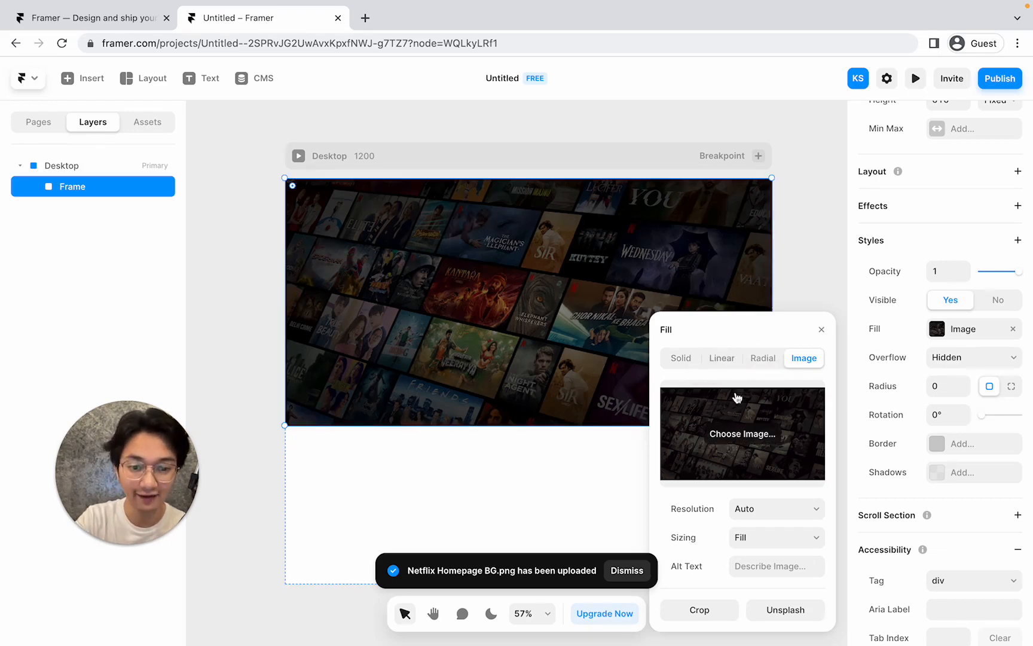
Set the poster image's resolution to Auto and sizing to Fill, then close the Fill popover.
{"action": "left_click", "coordinate": [747, 509]}
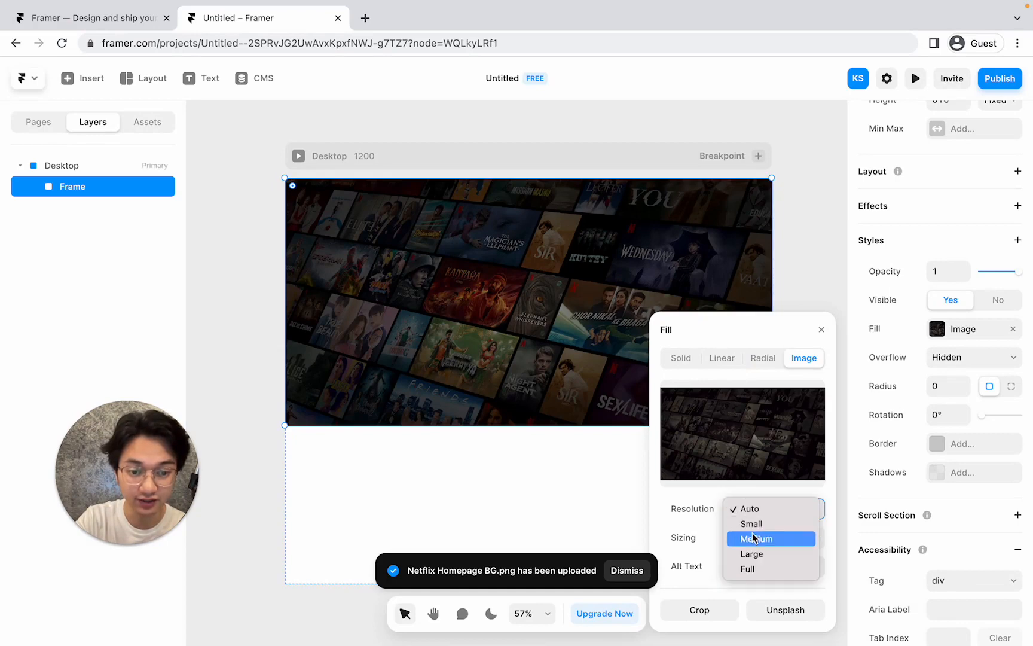
{"action": "left_click", "coordinate": [753, 537]}
{"action": "left_click", "coordinate": [761, 516]}
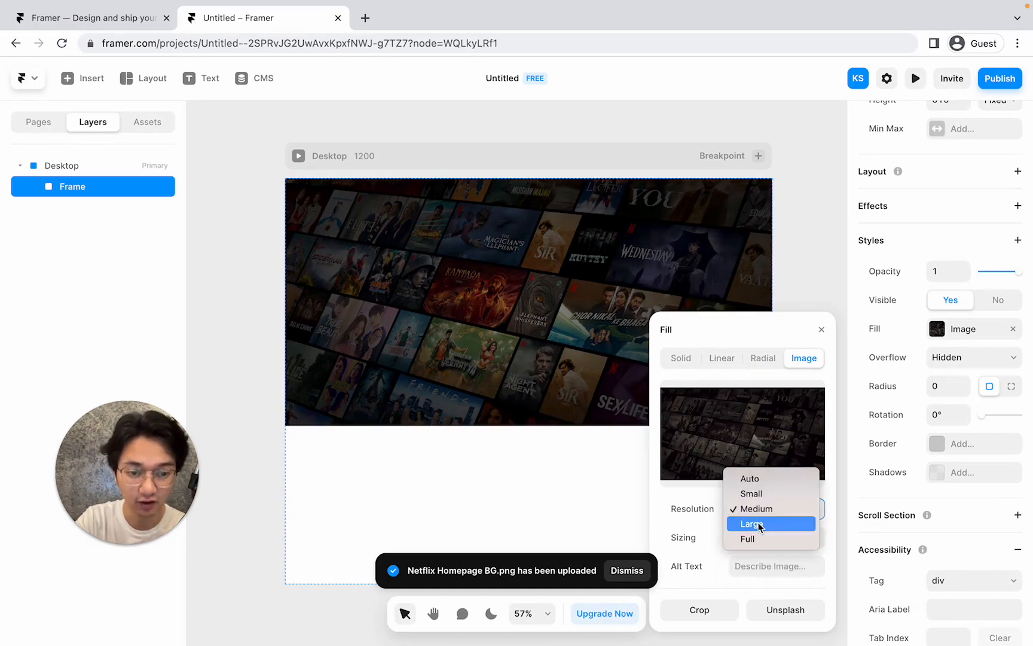
{"action": "left_click", "coordinate": [761, 520]}
{"action": "left_click", "coordinate": [761, 518]}
{"action": "left_click", "coordinate": [758, 465]}
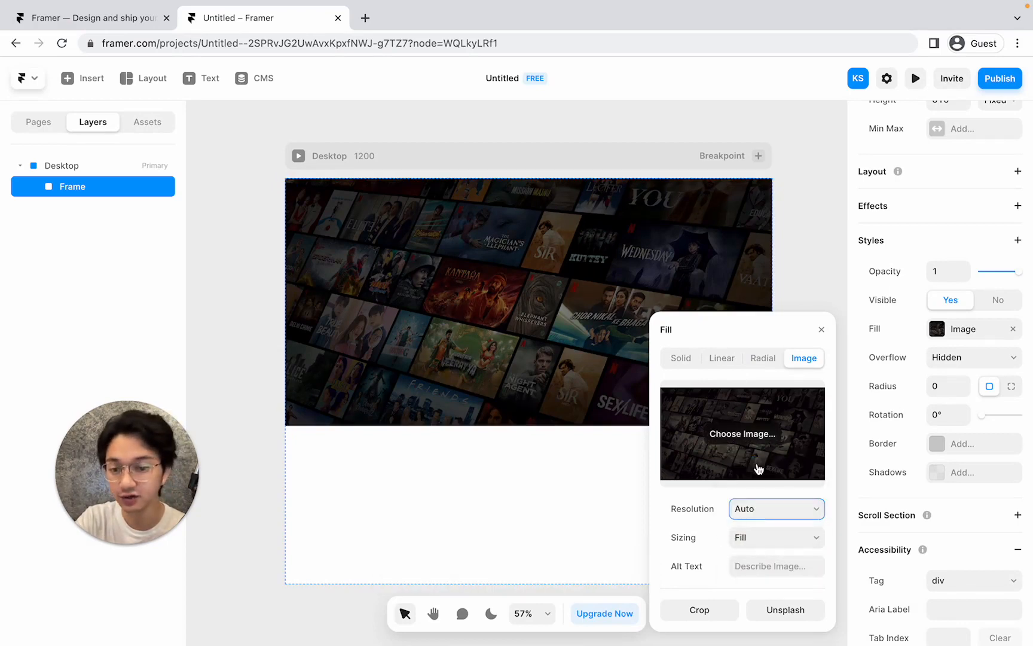
{"action": "left_click", "coordinate": [738, 540]}
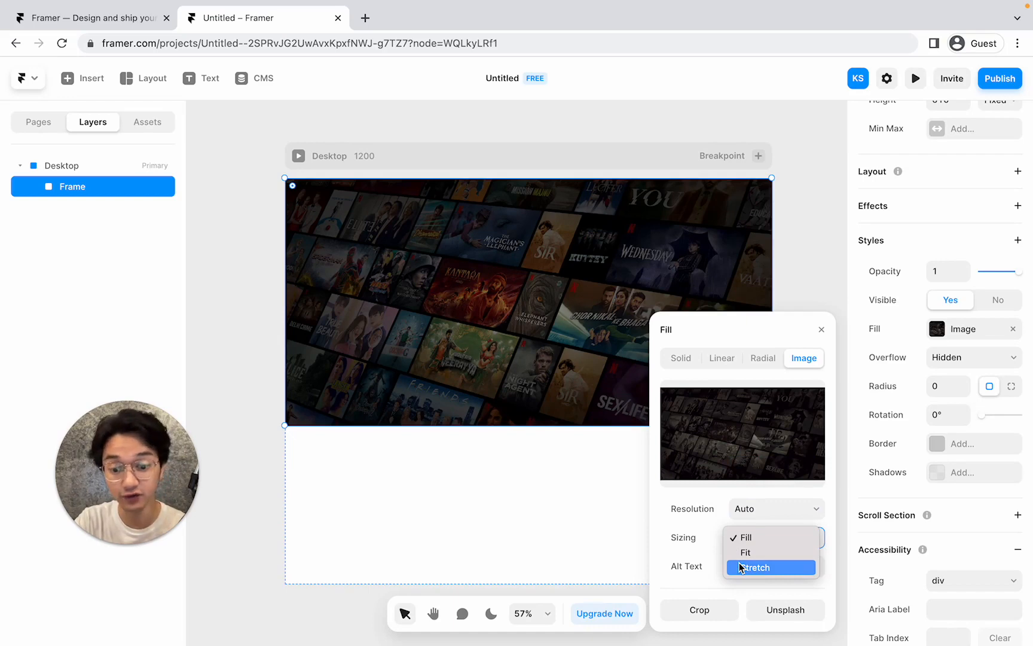
{"action": "left_click", "coordinate": [744, 536]}
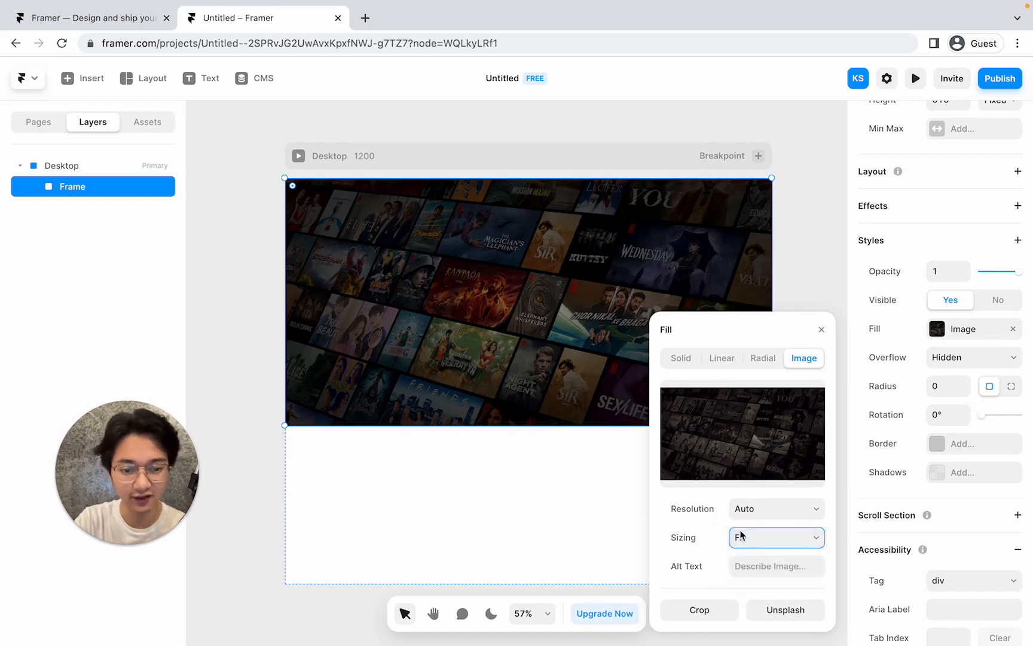
{"action": "left_click", "coordinate": [822, 331]}
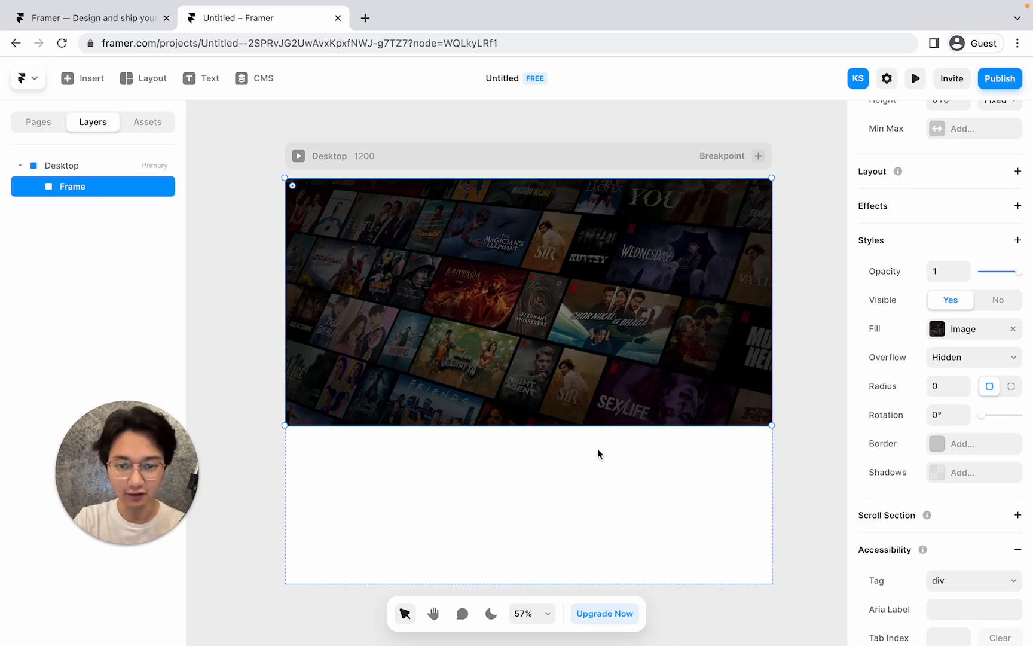
{"action": "key", "text": "ctrl+Left"}
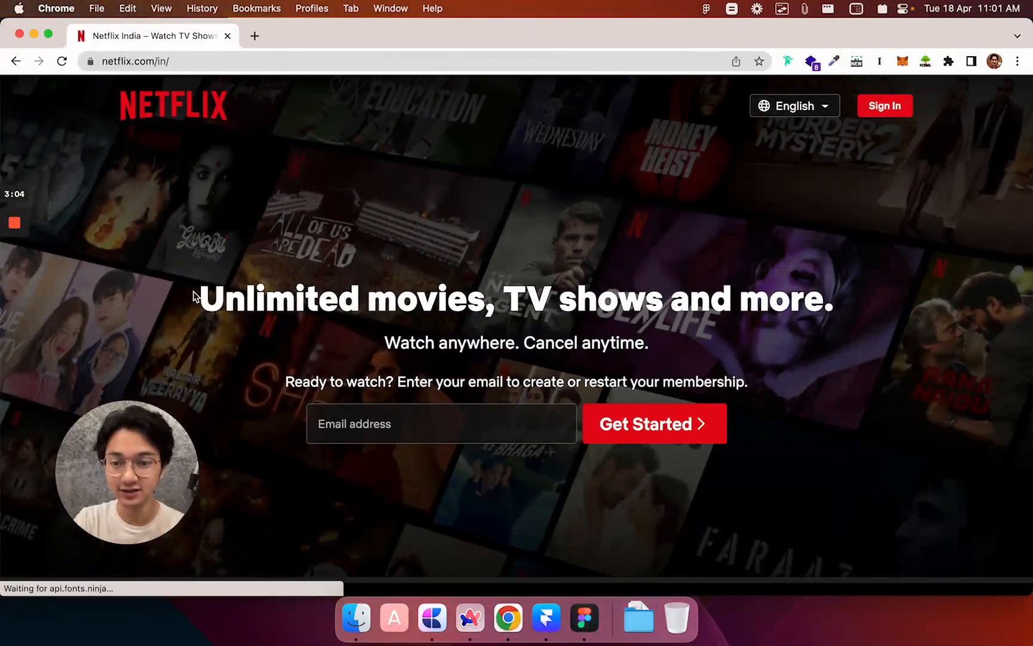
{"action": "left_click_drag", "start_coordinate": [198, 297], "coordinate": [813, 388]}
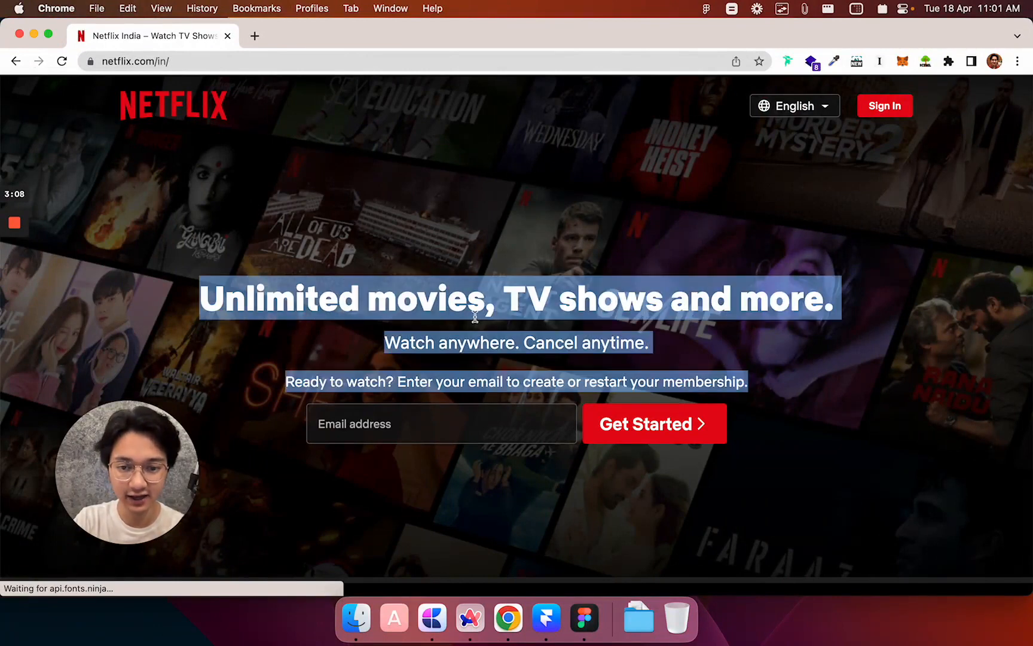
{"action": "left_click", "coordinate": [351, 283]}
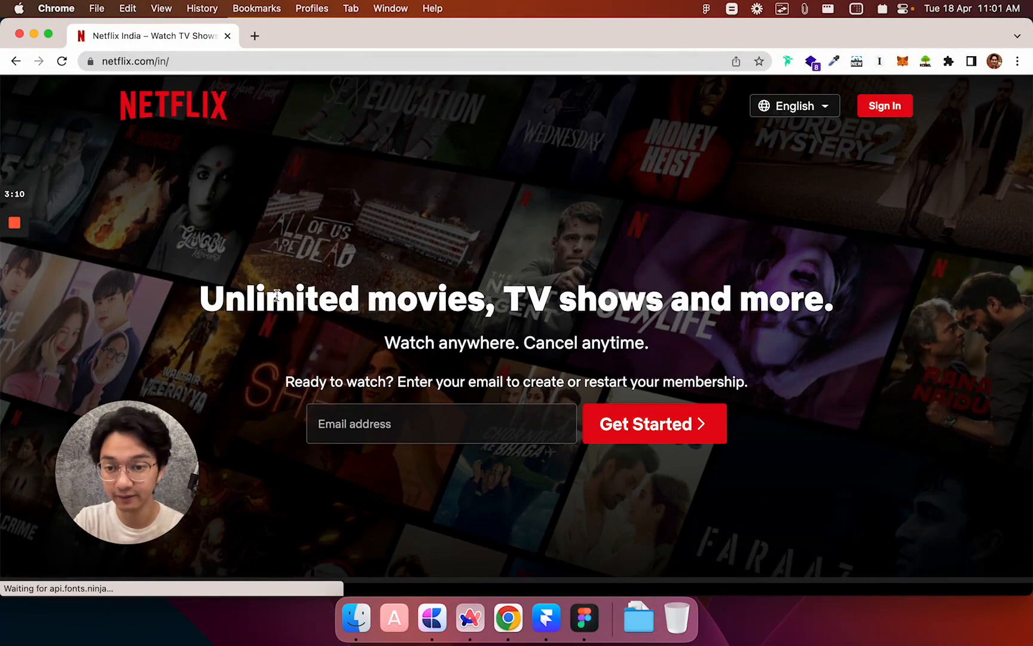
{"action": "left_click_drag", "start_coordinate": [199, 308], "coordinate": [828, 299]}
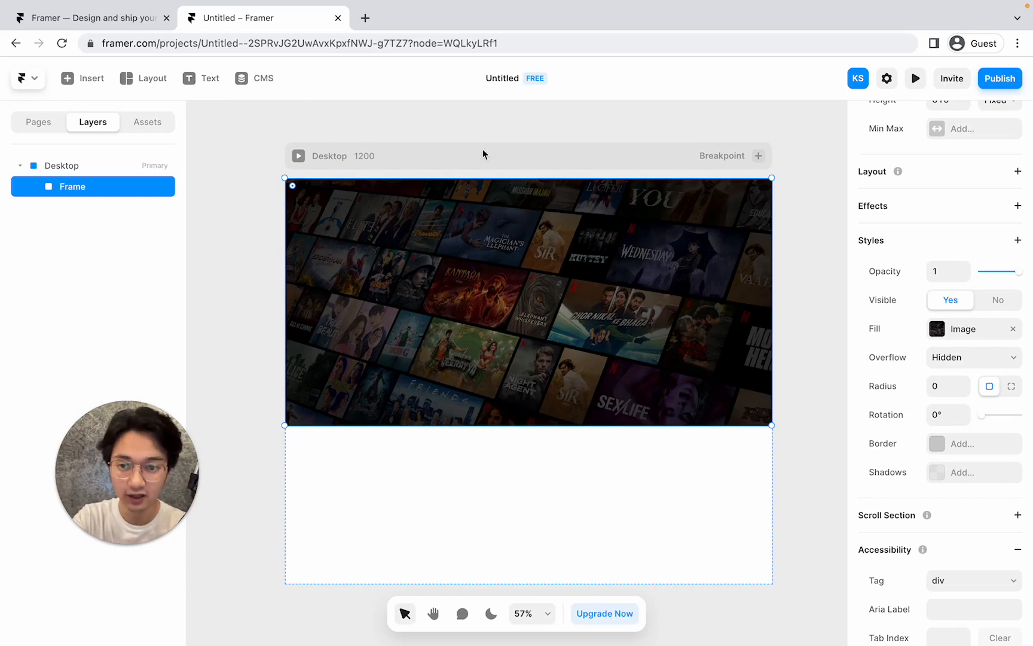
Add a text layer reading 'Unlimited Movies, TV shows and more.' on the poster.
{"action": "left_click", "coordinate": [207, 76]}
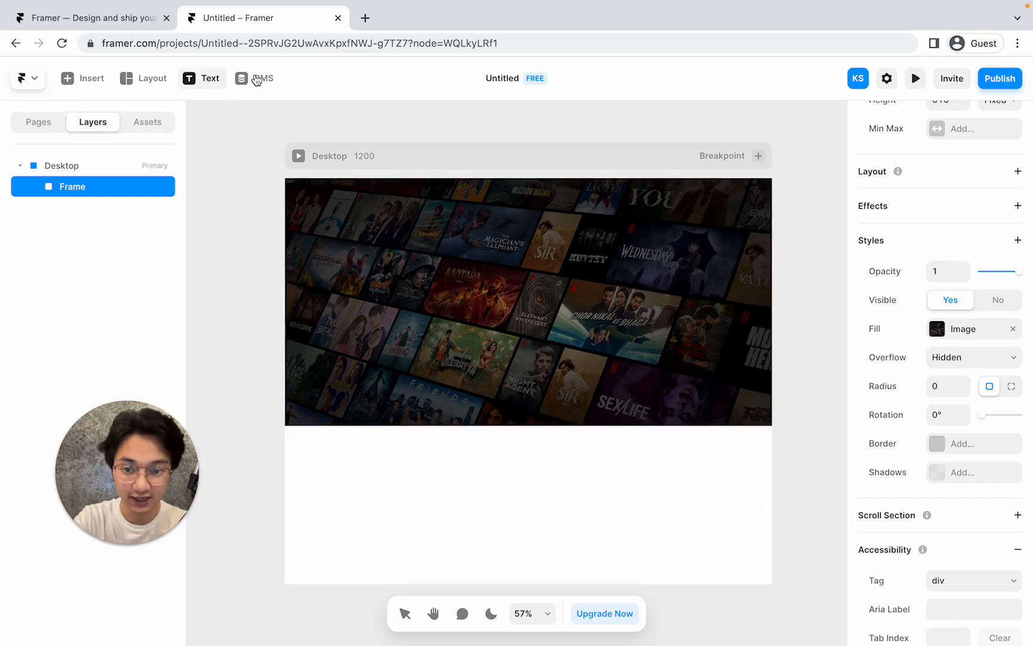
{"action": "left_click", "coordinate": [430, 321]}
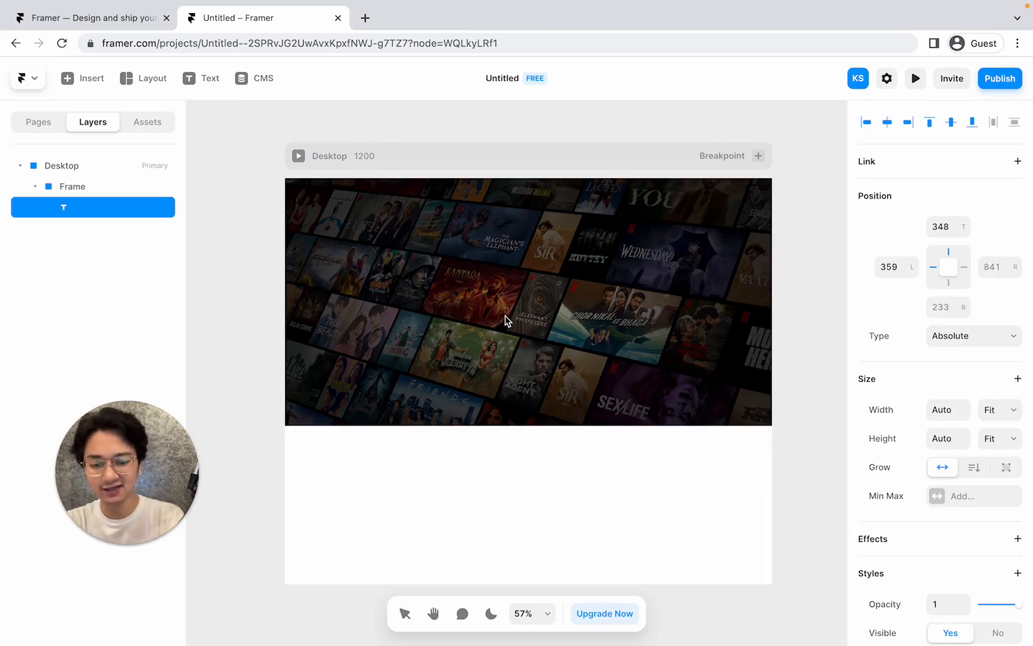
{"action": "type", "text": "Unlimi"}
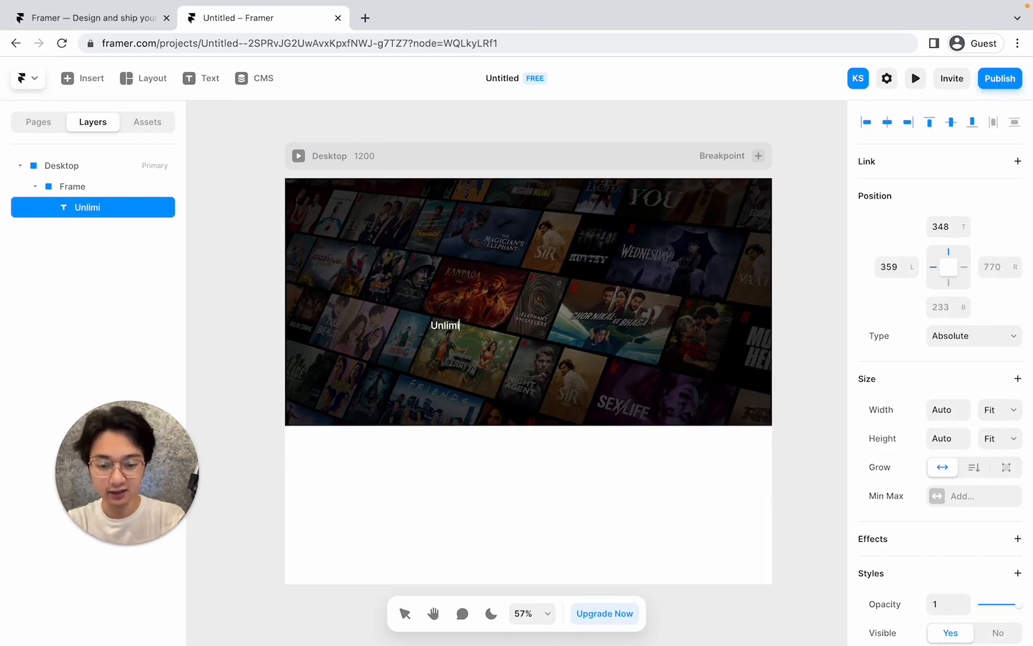
{"action": "type", "text": "ted Movie"}
{"action": "type", "text": "s"}
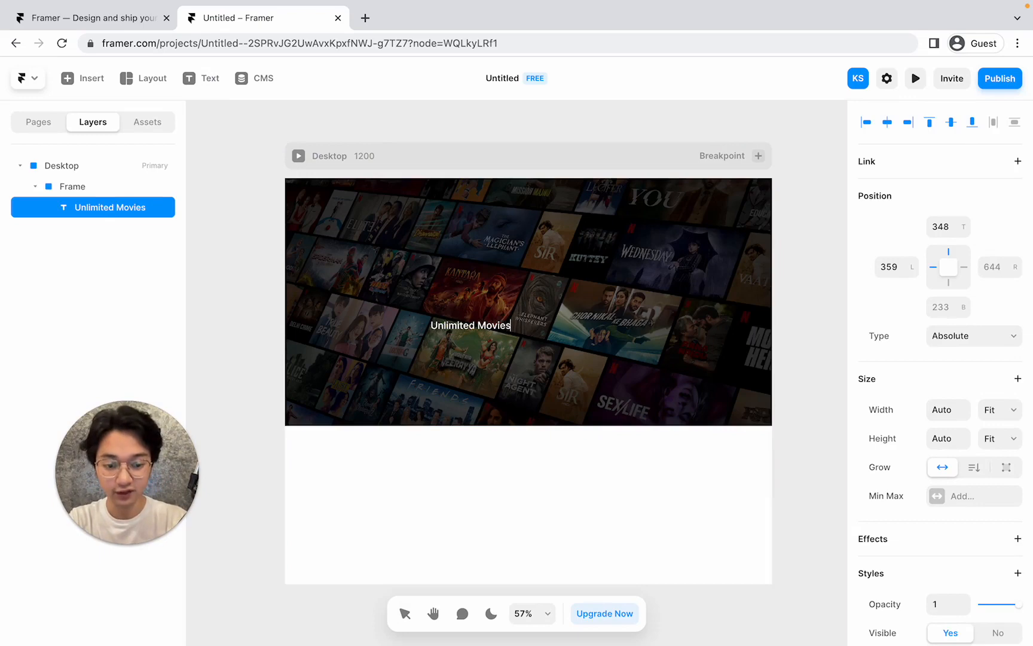
{"action": "type", "text": ", TV s"}
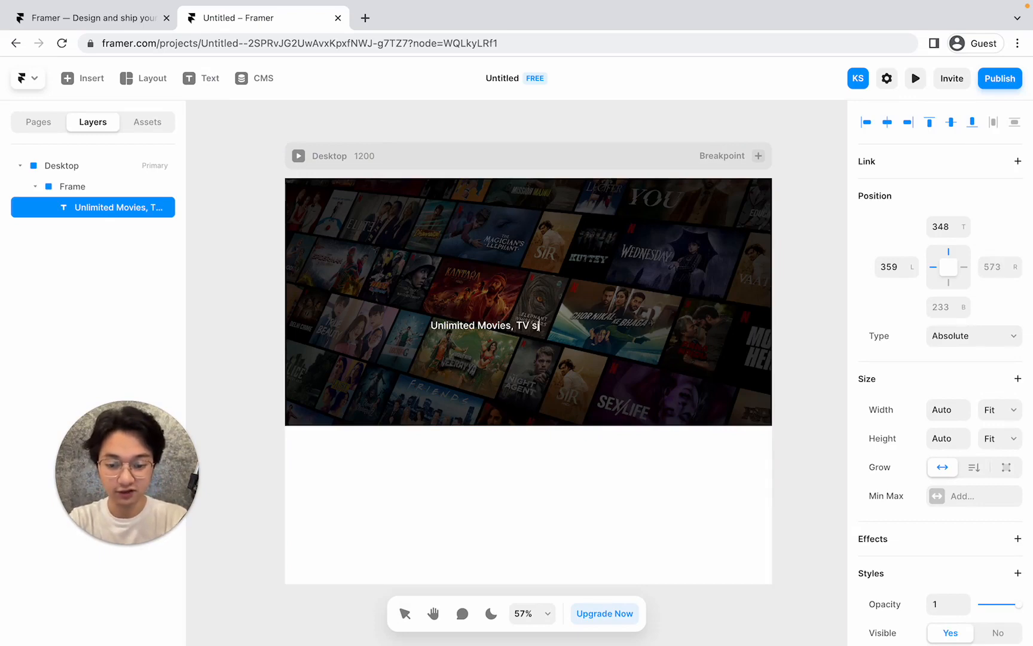
{"action": "type", "text": "hows and m"}
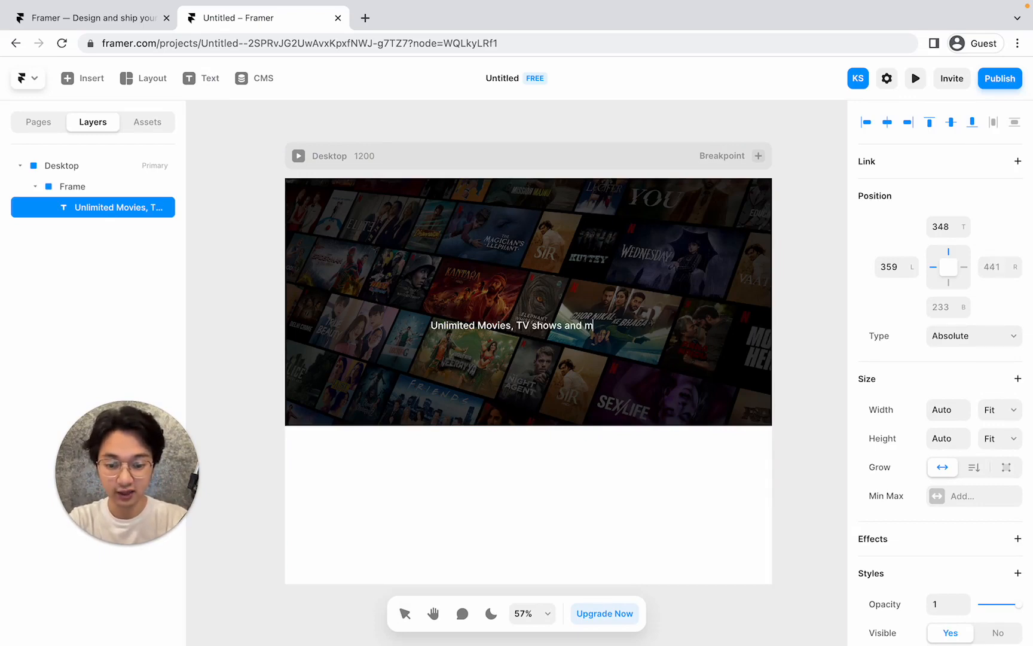
{"action": "type", "text": "ore."}
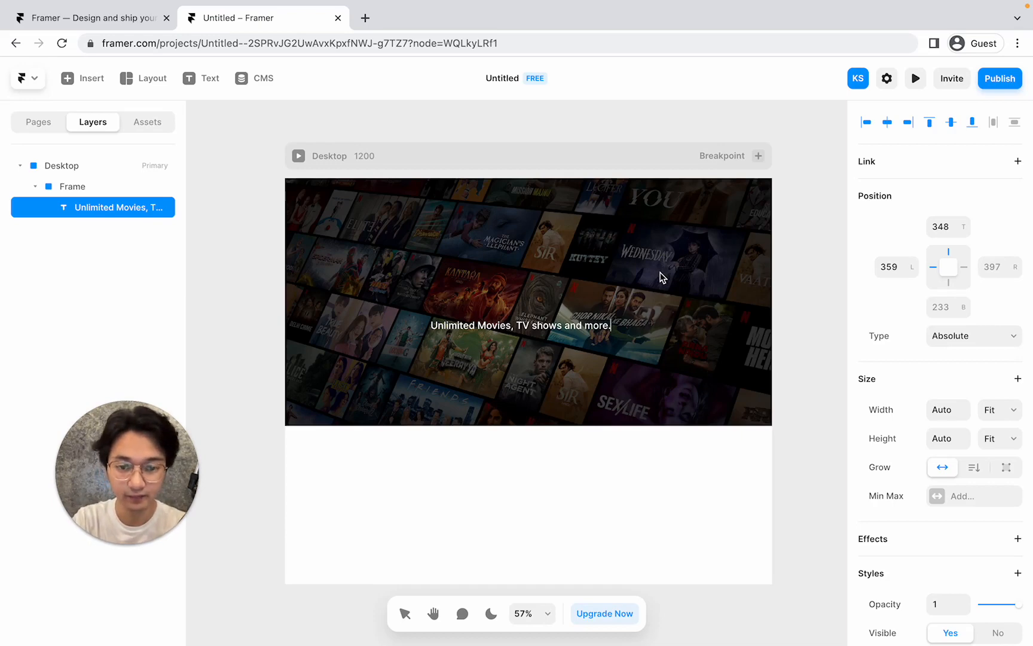
{"action": "key", "text": "Escape"}
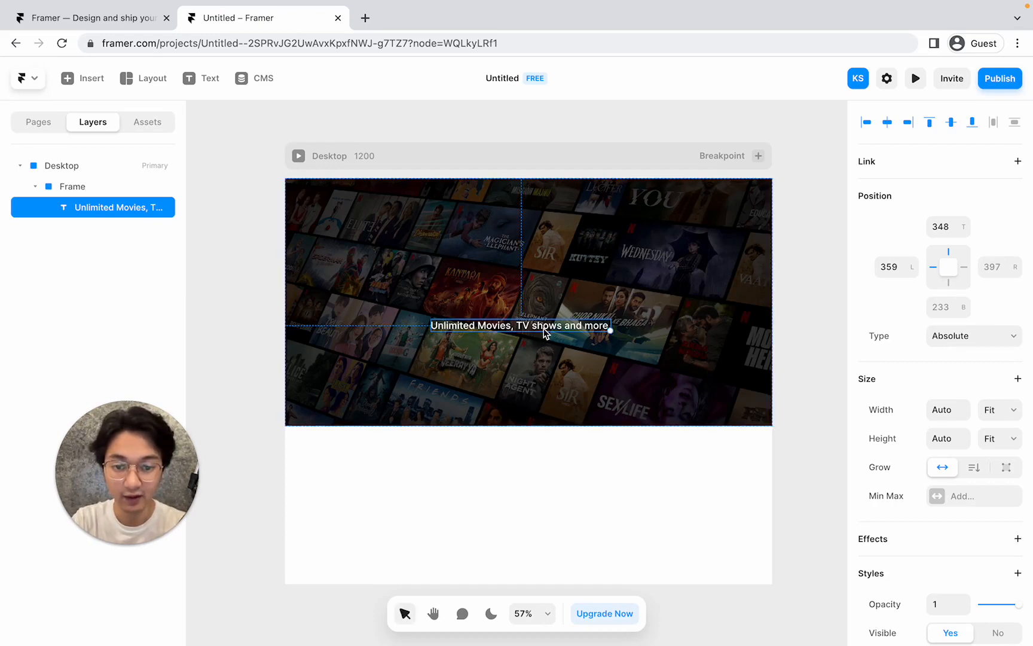
Move the headline to the horizontal centre of the poster.
{"action": "left_click_drag", "start_coordinate": [546, 332], "coordinate": [572, 286]}
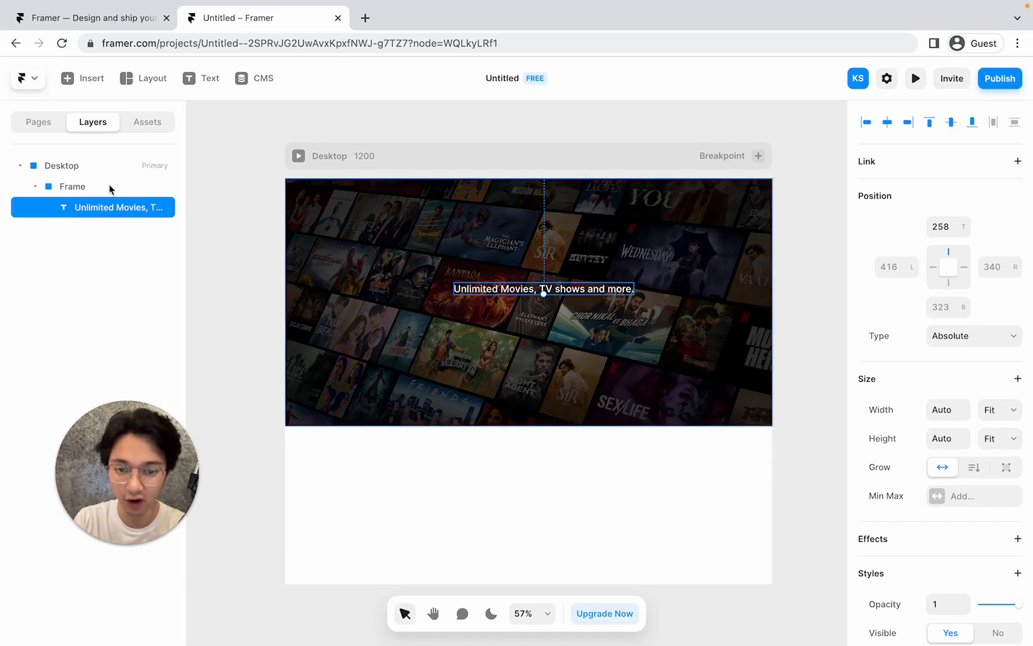
{"action": "left_click_drag", "start_coordinate": [579, 293], "coordinate": [579, 321]}
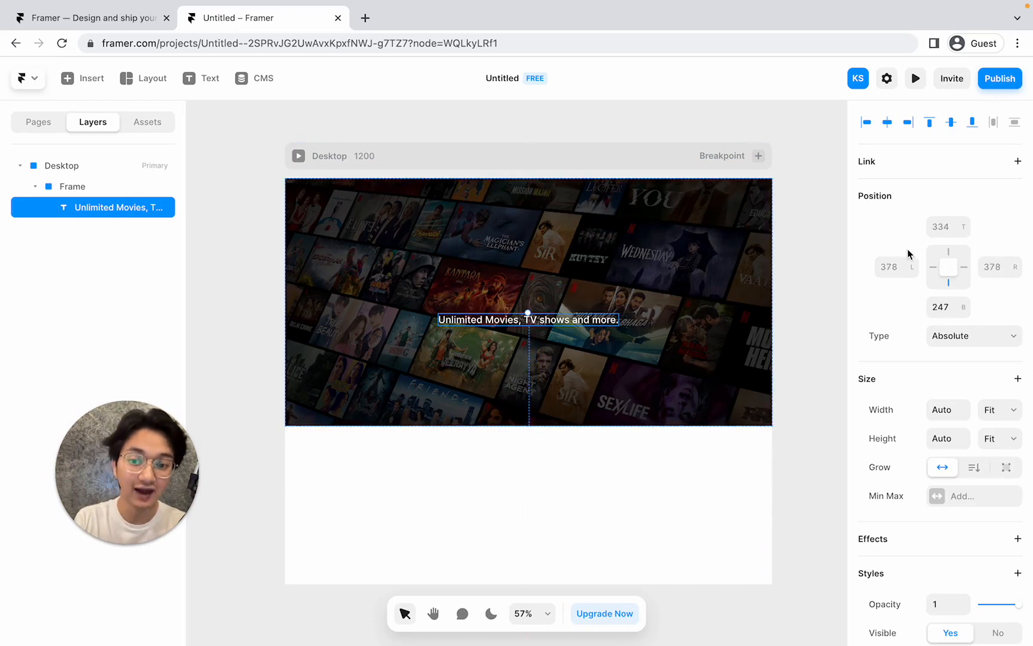
{"action": "scroll", "coordinate": [907, 254], "scroll_direction": "down", "scroll_amount": 7}
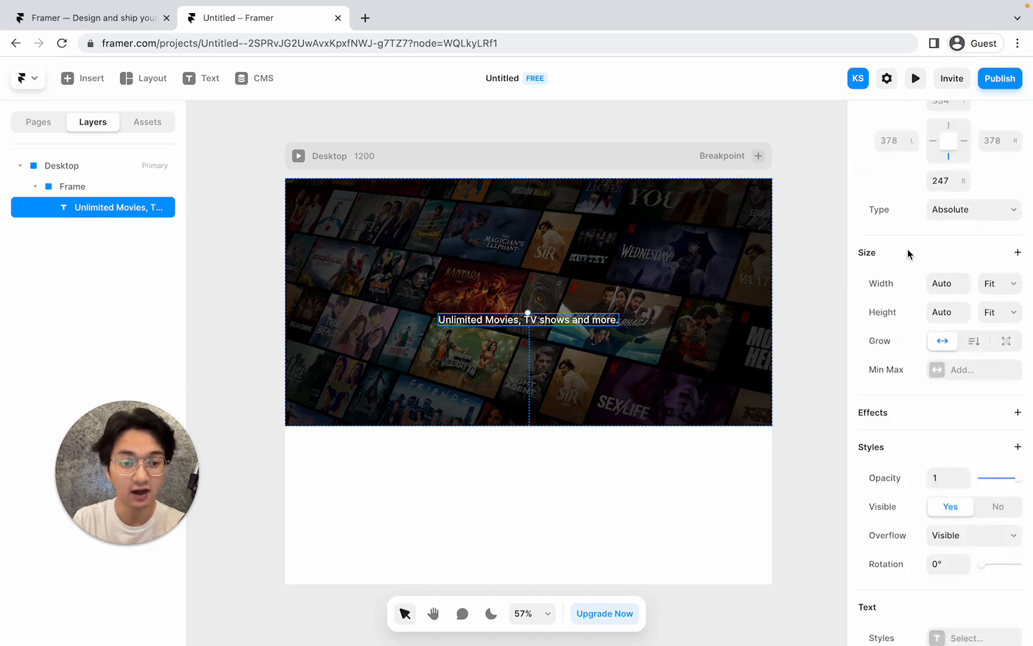
{"action": "scroll", "coordinate": [907, 254], "scroll_direction": "down", "scroll_amount": 2}
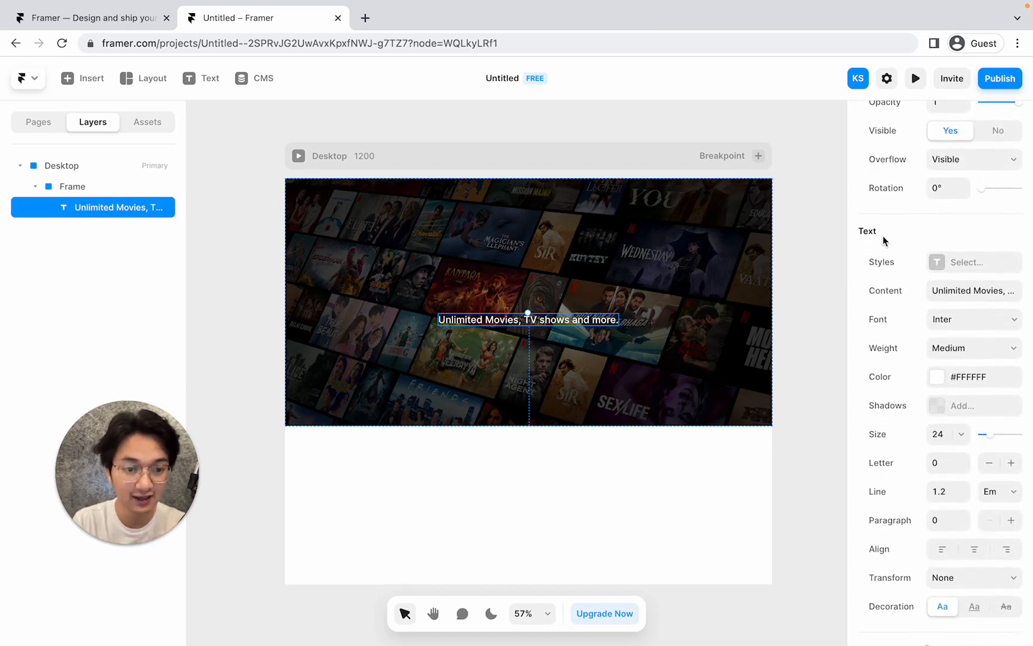
{"action": "scroll", "coordinate": [916, 346], "scroll_direction": "down", "scroll_amount": 1}
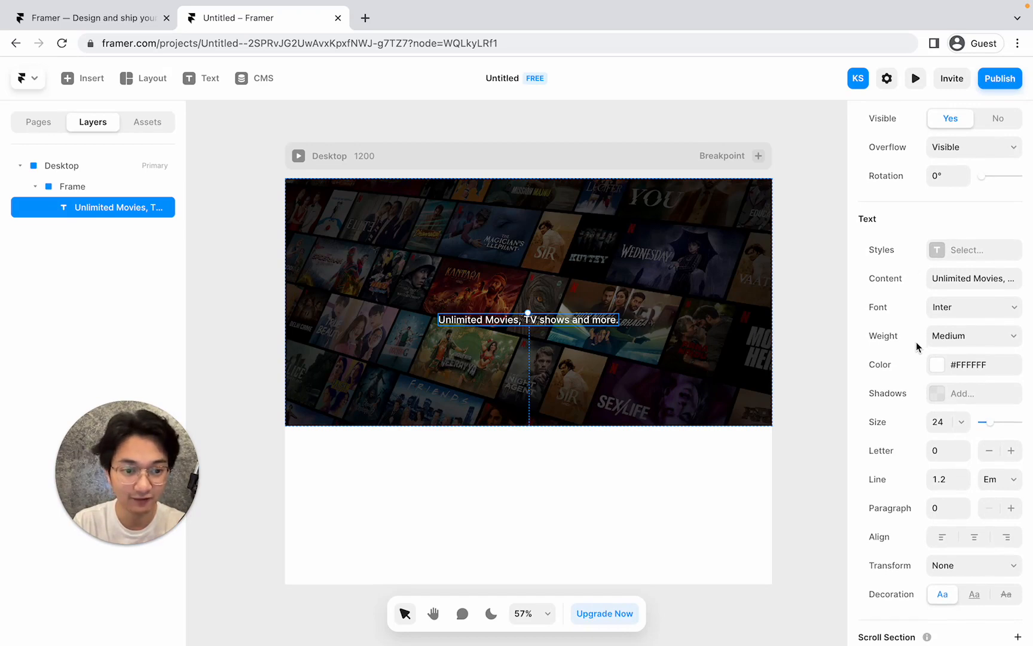
Make the headline Bold, keeping the Inter font.
{"action": "left_click", "coordinate": [943, 310]}
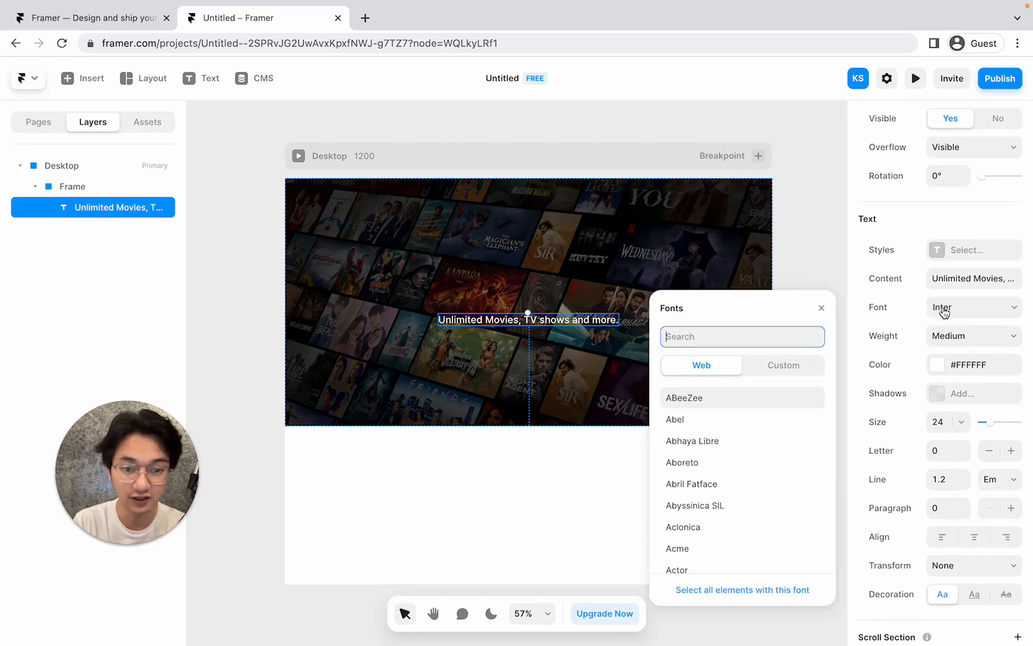
{"action": "left_click", "coordinate": [821, 308]}
{"action": "left_click", "coordinate": [945, 337]}
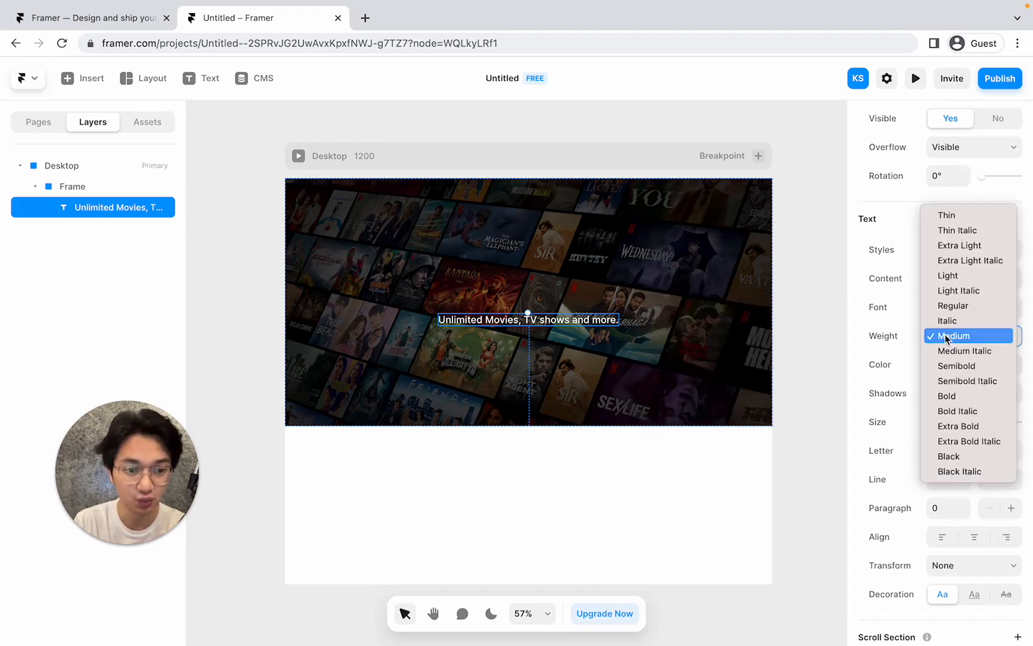
{"action": "left_click", "coordinate": [953, 397]}
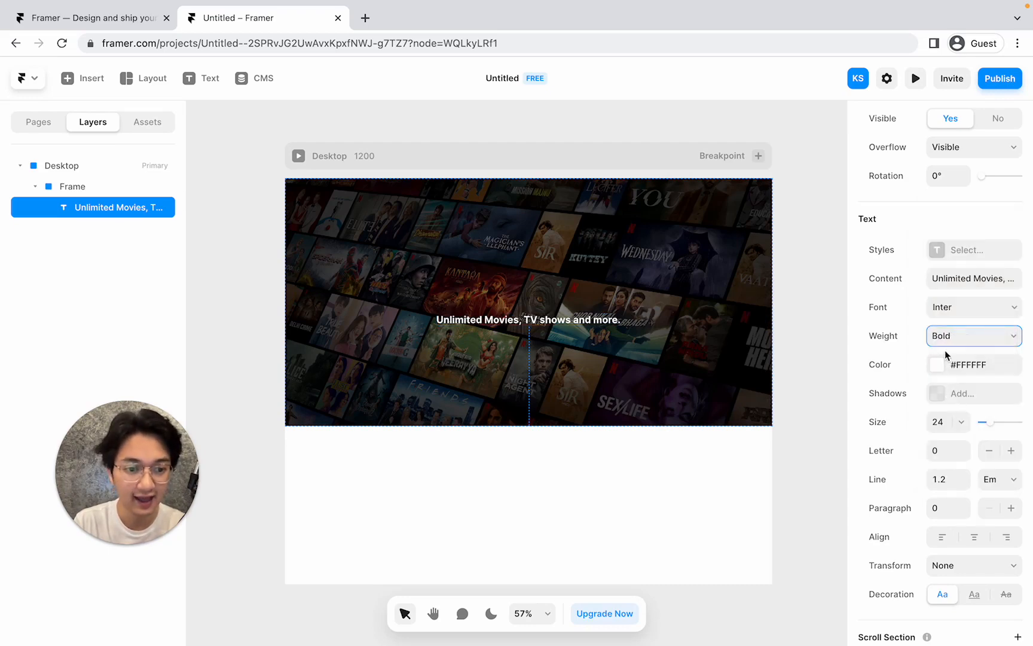
Set the headline's font size to 48.
{"action": "left_click", "coordinate": [938, 420]}
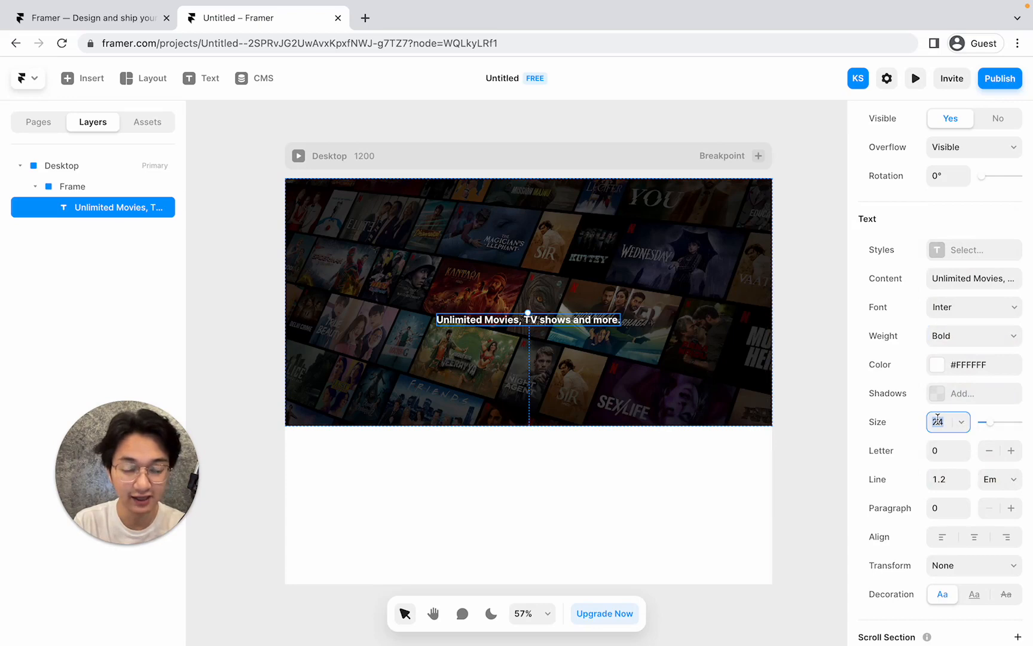
{"action": "key", "text": "BackSpace"}
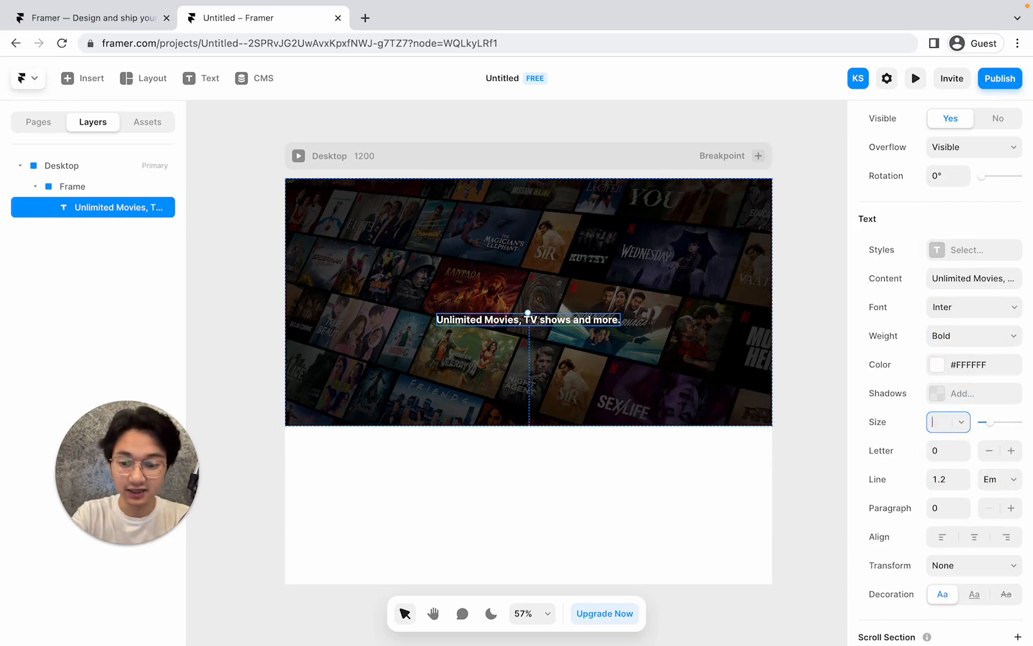
{"action": "key", "text": "Return"}
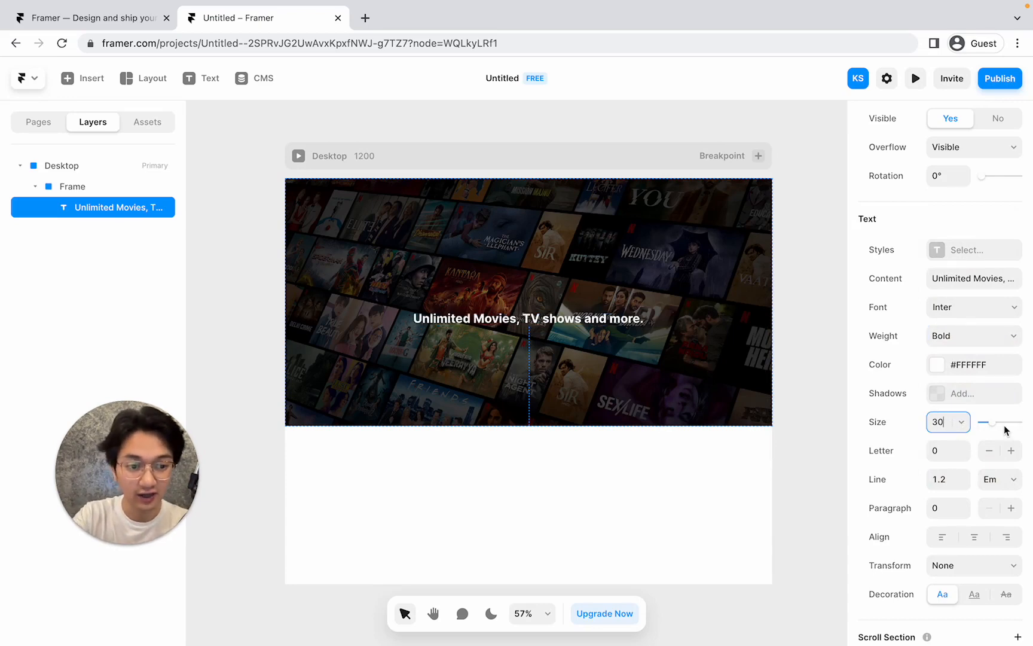
{"action": "left_click_drag", "start_coordinate": [992, 426], "coordinate": [997, 427]}
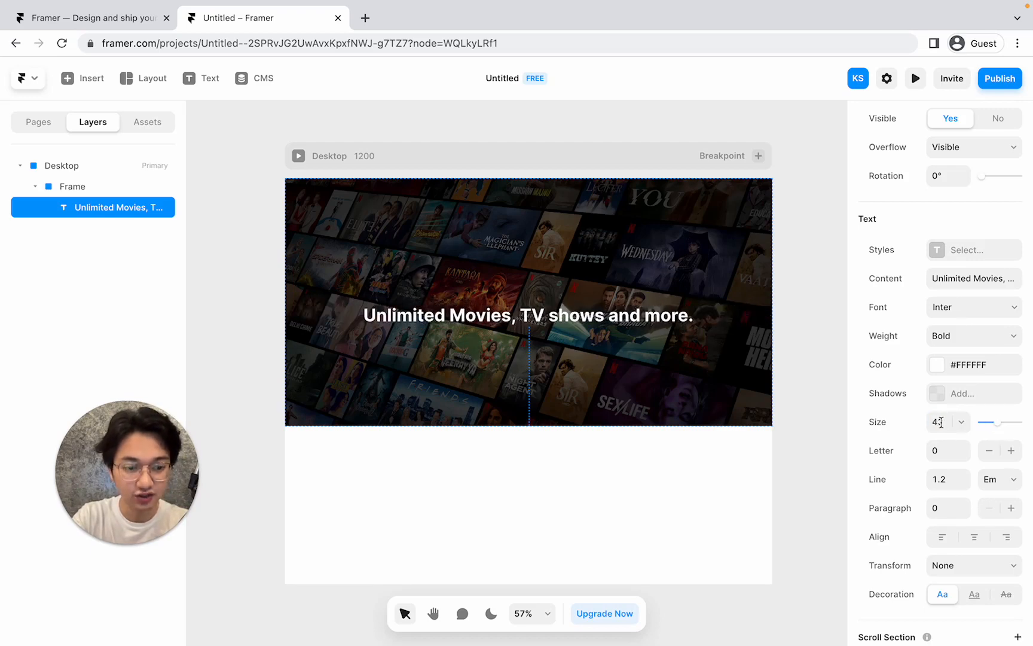
{"action": "key", "text": "Down"}
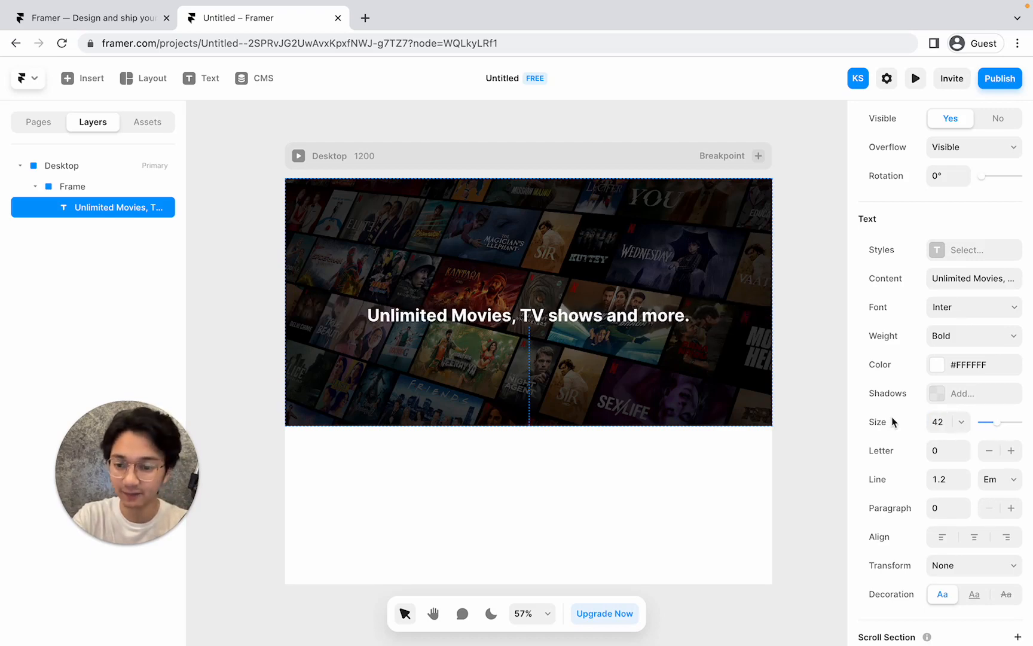
{"action": "key", "text": "Up"}
{"action": "key", "text": "Up"}
{"action": "key", "text": "Down"}
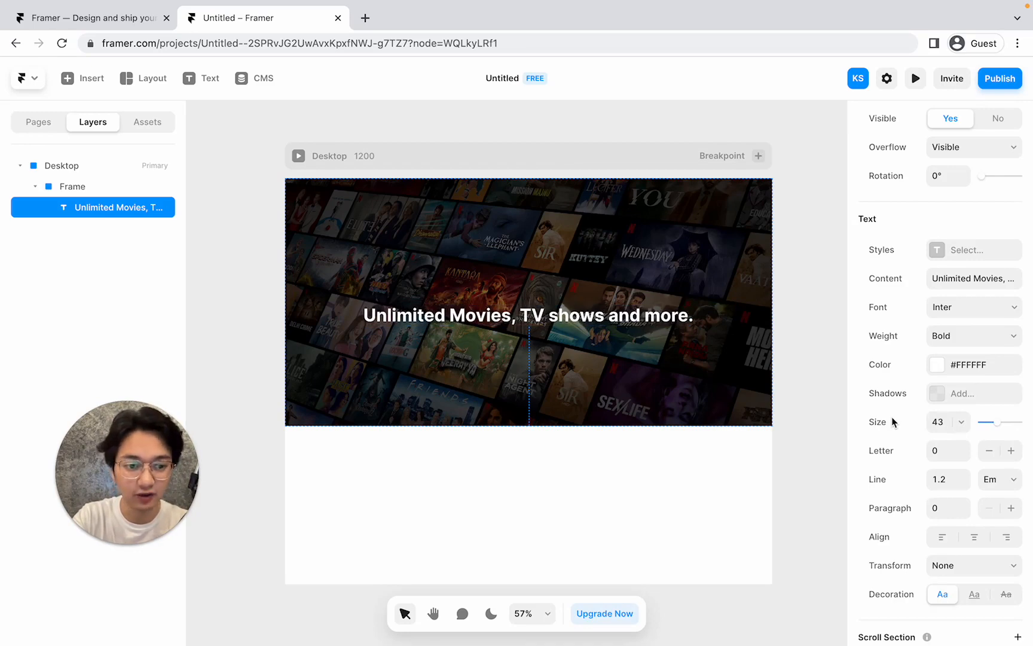
{"action": "key", "text": "Down"}
{"action": "key", "text": "Down"}
{"action": "key", "text": "Down"}
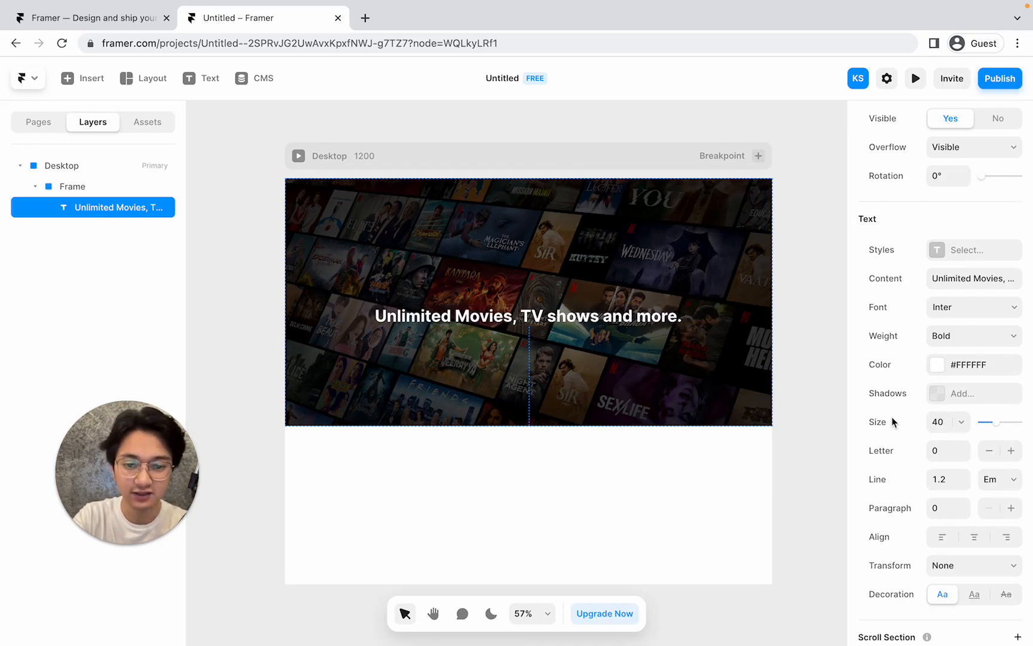
{"action": "key", "text": "Up"}
{"action": "key", "text": "Up"}
{"action": "key", "text": "Up"}
{"action": "key", "text": "Up"}
{"action": "key", "text": "Up"}
{"action": "key", "text": "Up"}
{"action": "key", "text": "Up"}
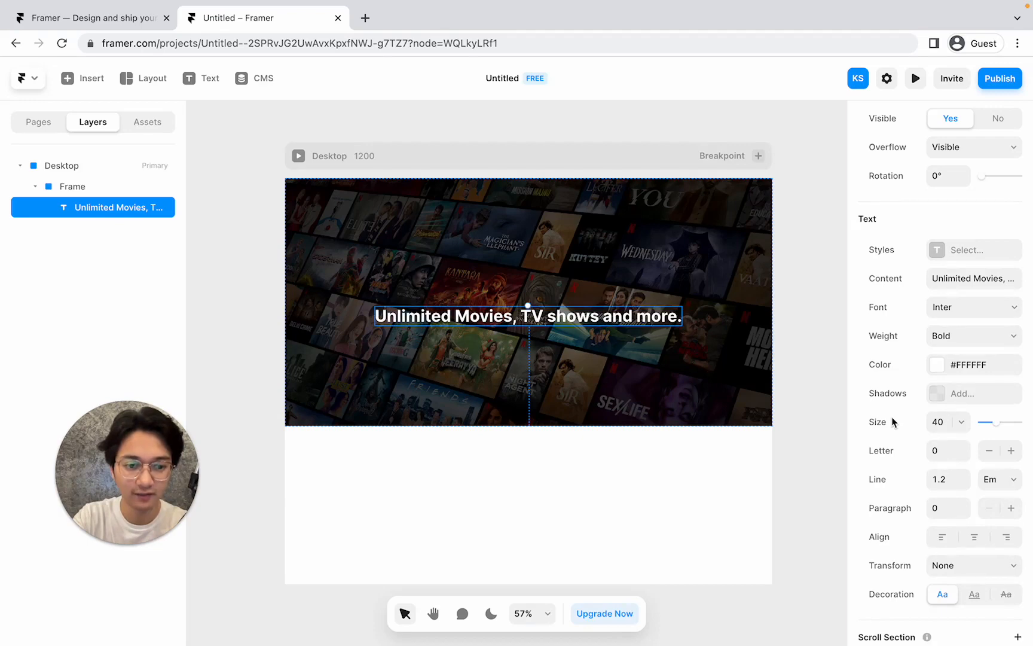
{"action": "key", "text": "Up"}
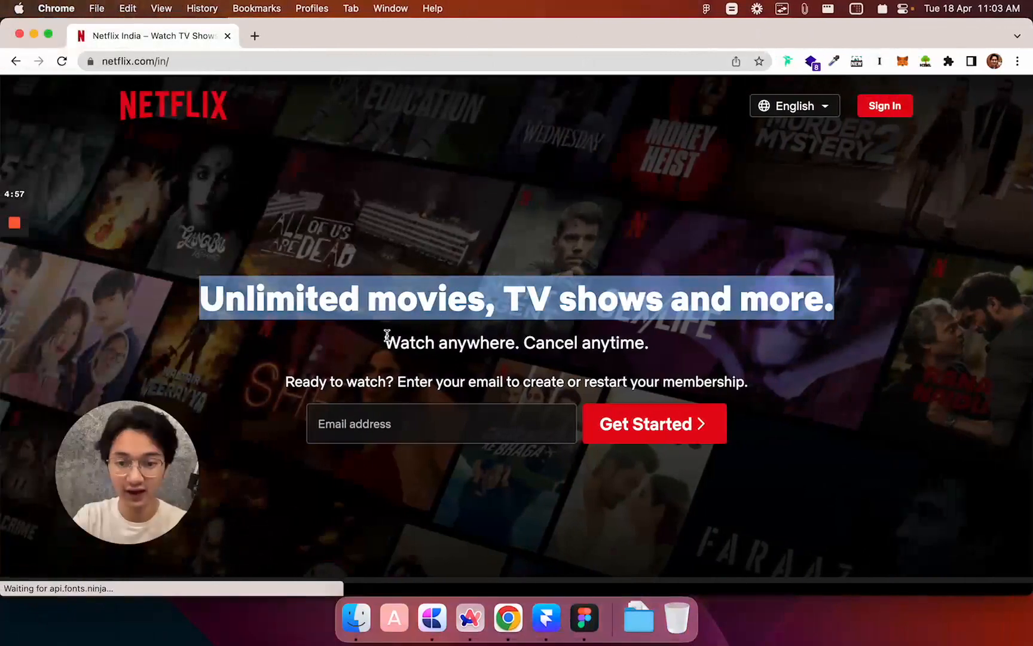
Read Netflix's 'Watch anywhere. Cancel anytime.' subtitle and 'Ready to watch?' line, then return to Framer.
{"action": "left_click_drag", "start_coordinate": [385, 342], "coordinate": [338, 346]}
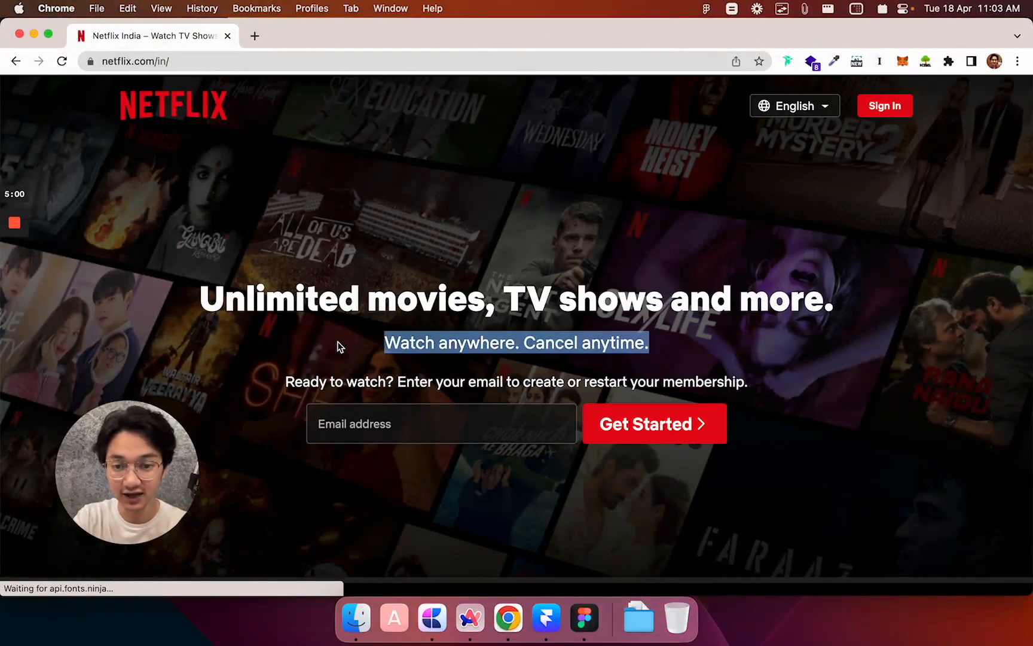
{"action": "left_click", "coordinate": [285, 381]}
{"action": "left_click_drag", "start_coordinate": [285, 382], "coordinate": [757, 376]}
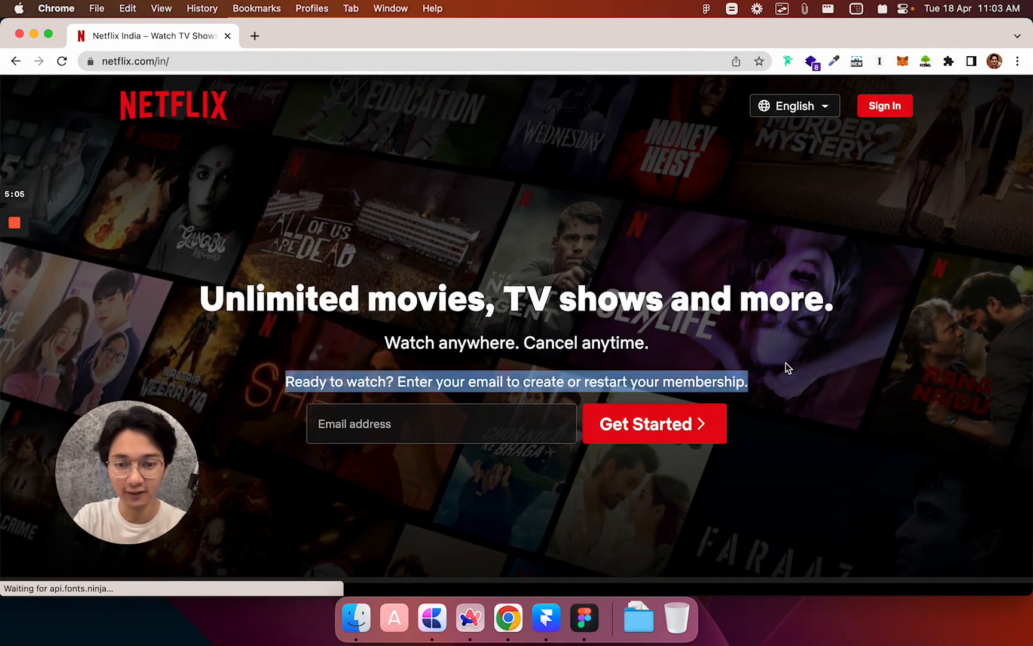
{"action": "left_click", "coordinate": [820, 352]}
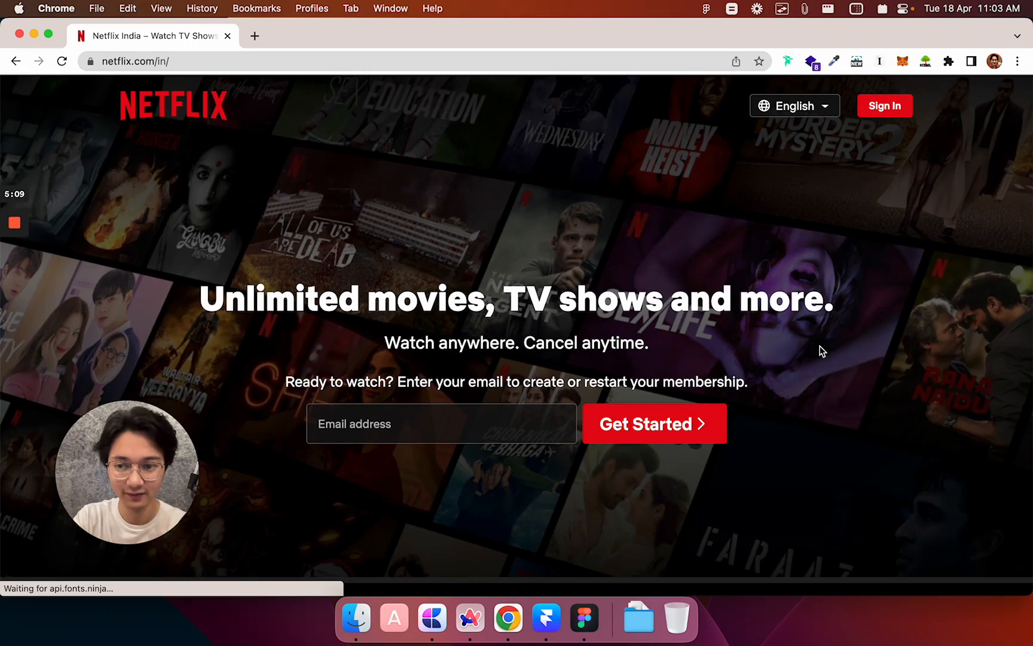
{"action": "key", "text": "ctrl+Right"}
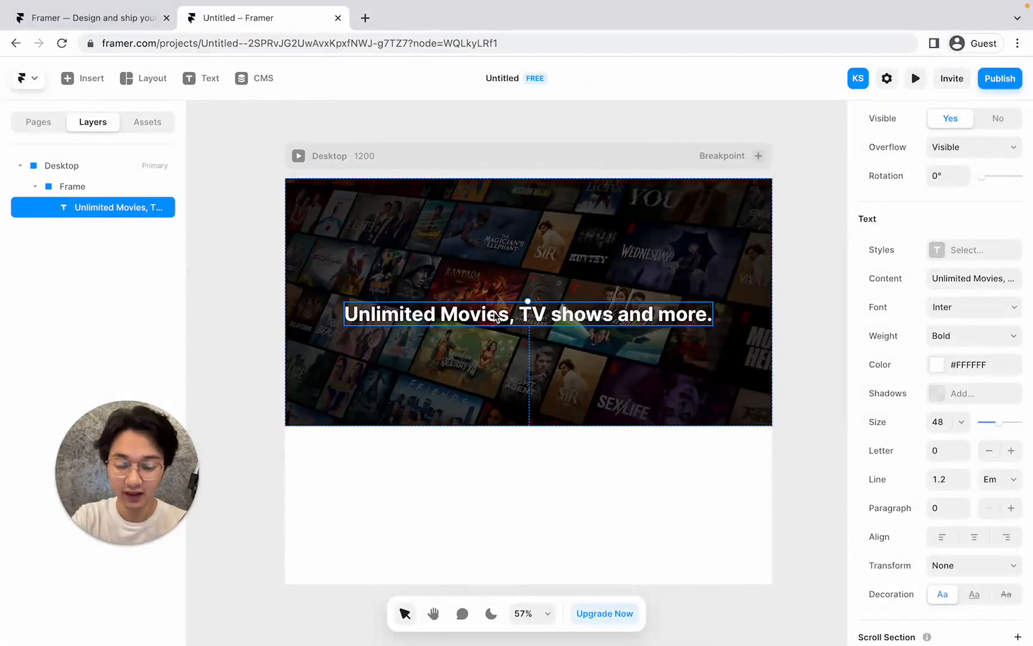
Add a text layer reading 'Watch anywhere. Cancel anytime.' below the headline and centre it horizontally.
{"action": "left_click", "coordinate": [200, 79]}
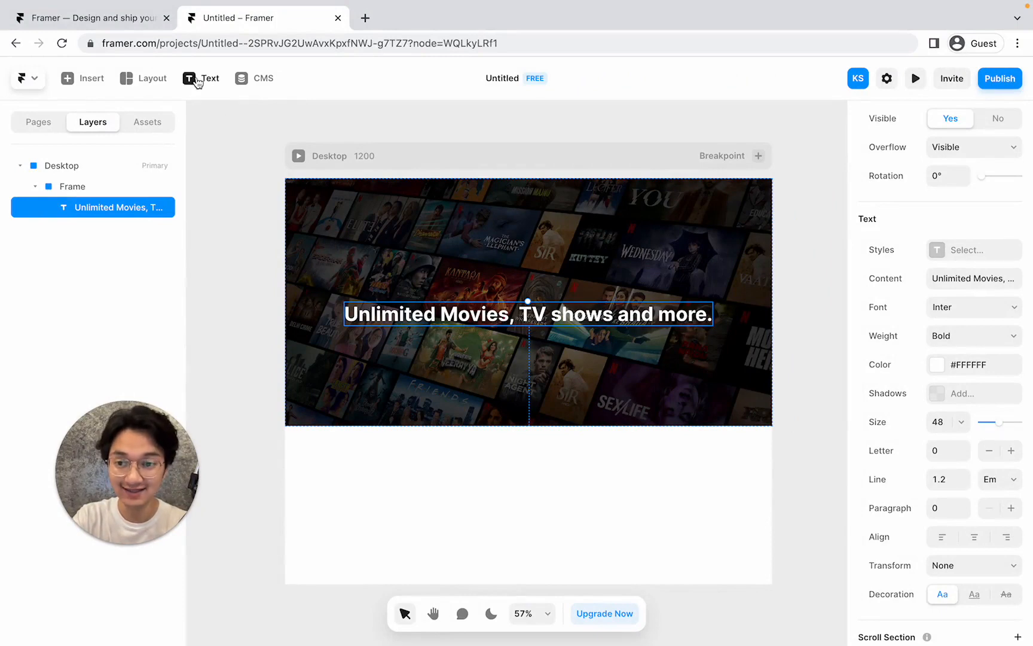
{"action": "left_click", "coordinate": [459, 358]}
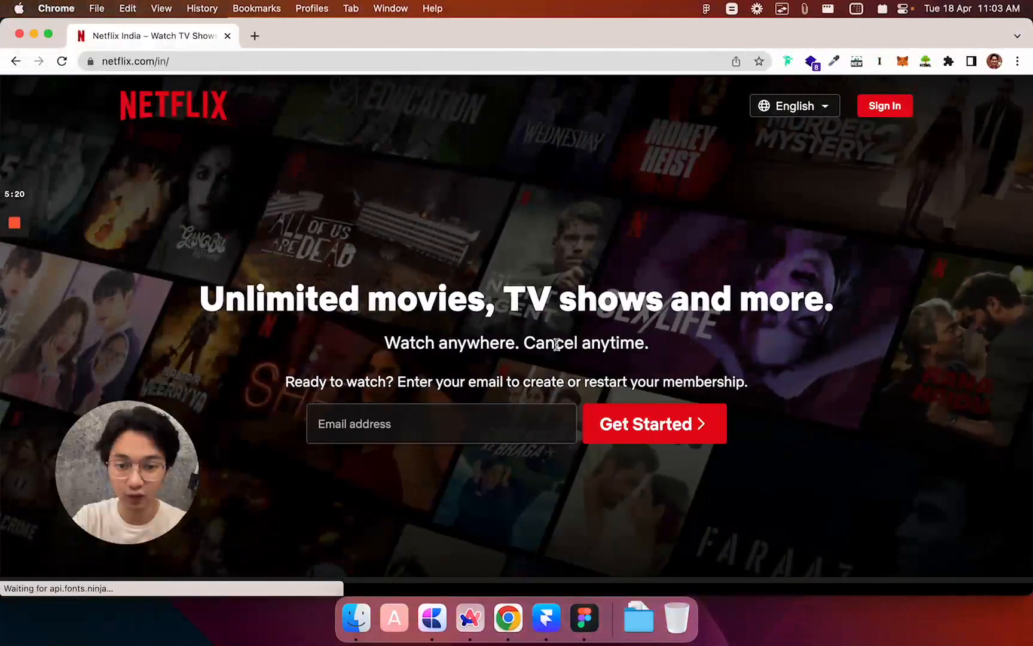
{"action": "key", "text": "ctrl+Right"}
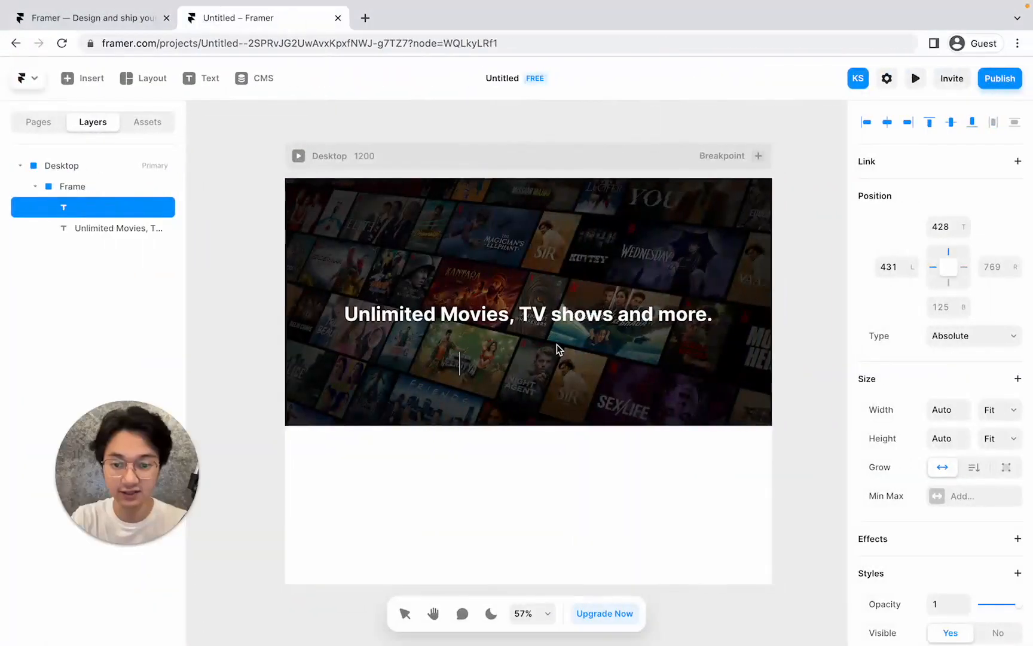
{"action": "type", "text": "Watch anyh"}
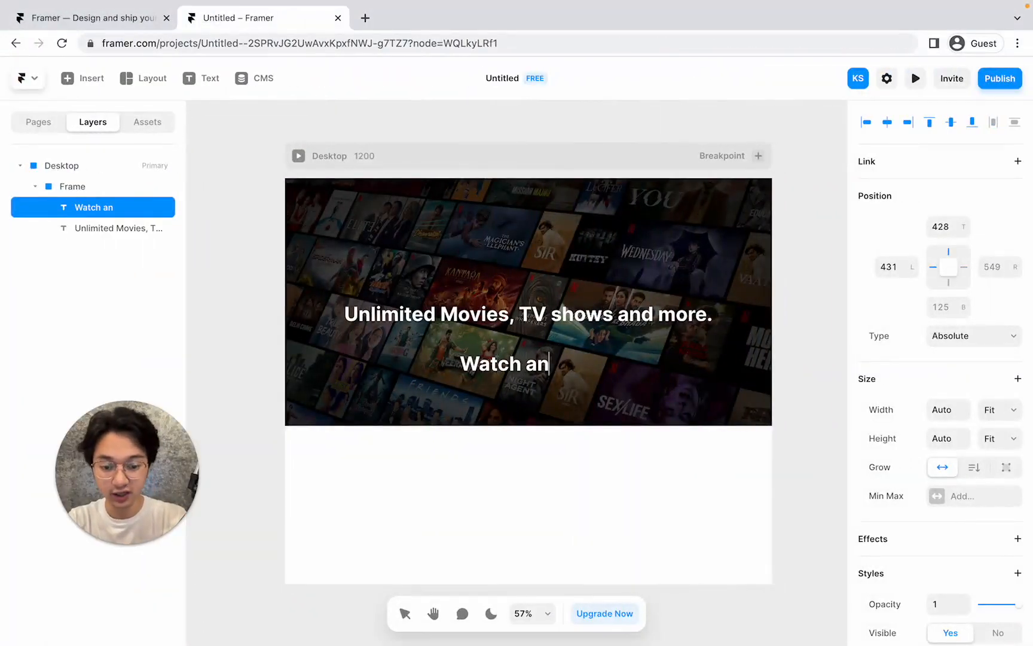
{"action": "key", "text": "BackSpace"}
{"action": "type", "text": "eh"}
{"action": "key", "text": "BackSpace"}
{"action": "key", "text": "BackSpace"}
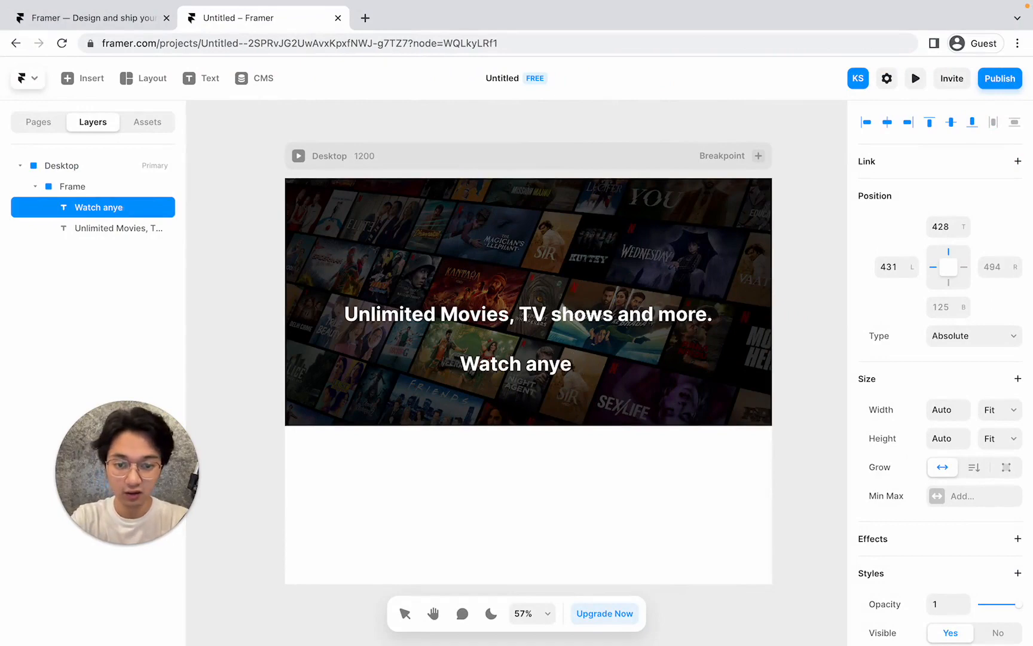
{"action": "type", "text": "e"}
{"action": "key", "text": "BackSpace"}
{"action": "type", "text": "where. Can"}
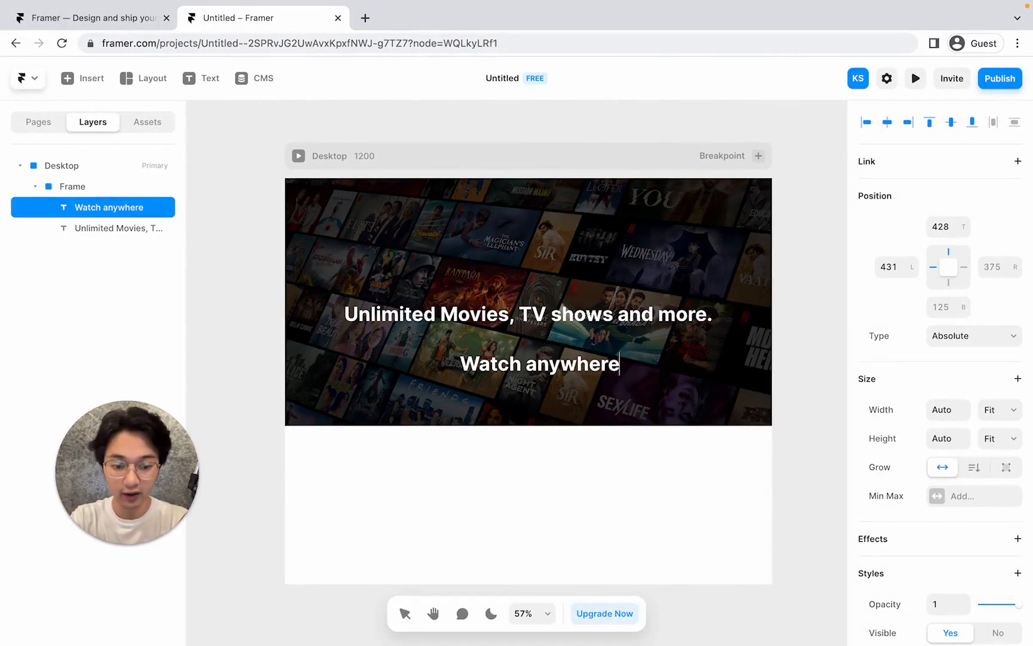
{"action": "type", "text": "cel anytime"}
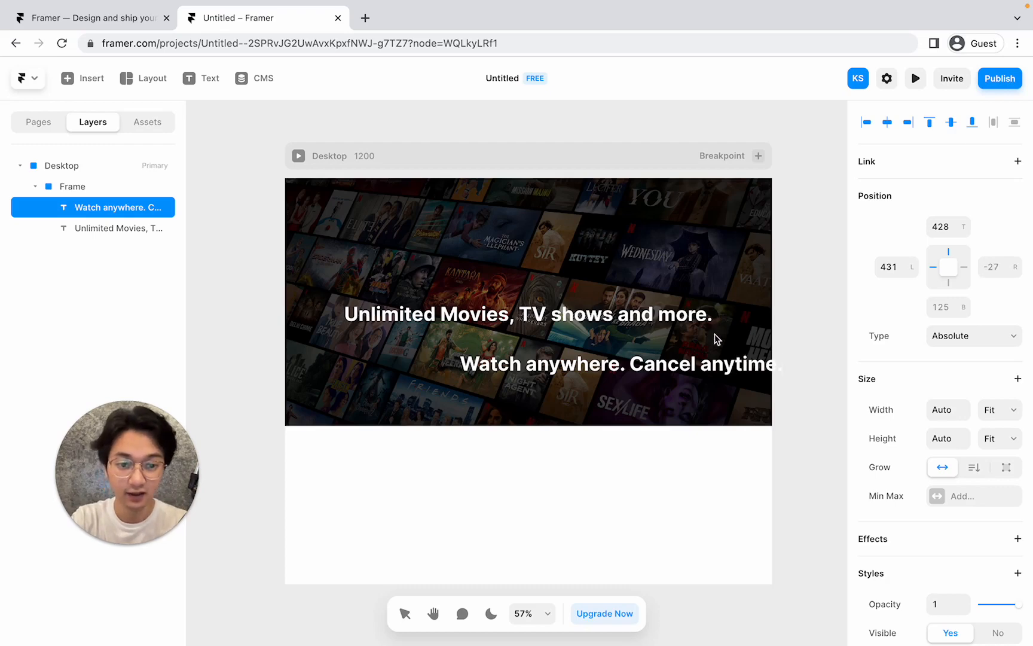
{"action": "type", "text": "."}
{"action": "key", "text": "Escape"}
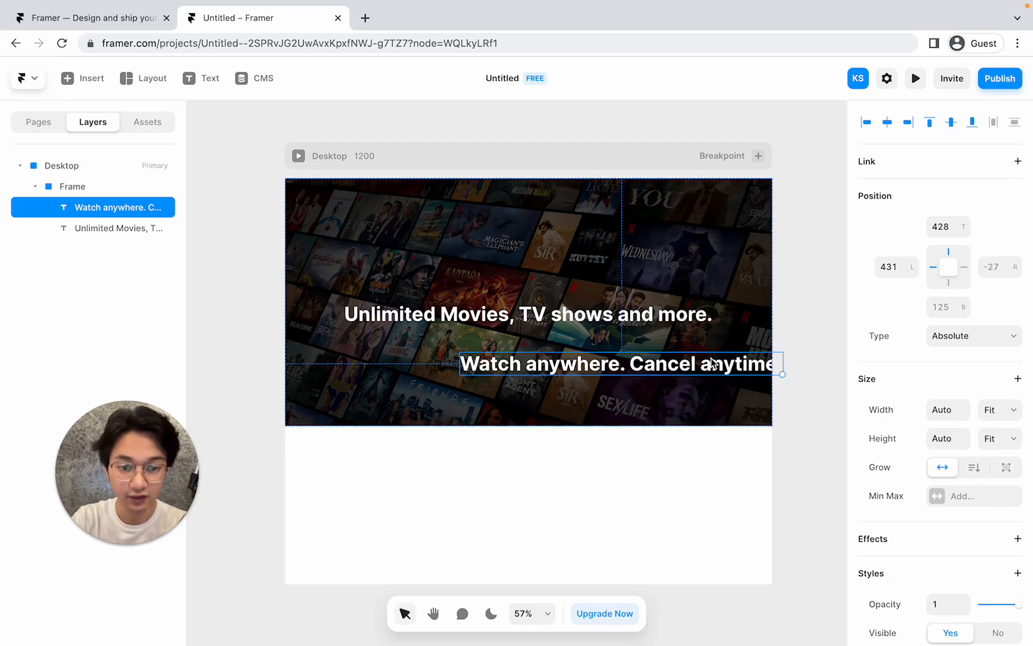
{"action": "left_click_drag", "start_coordinate": [711, 362], "coordinate": [619, 356]}
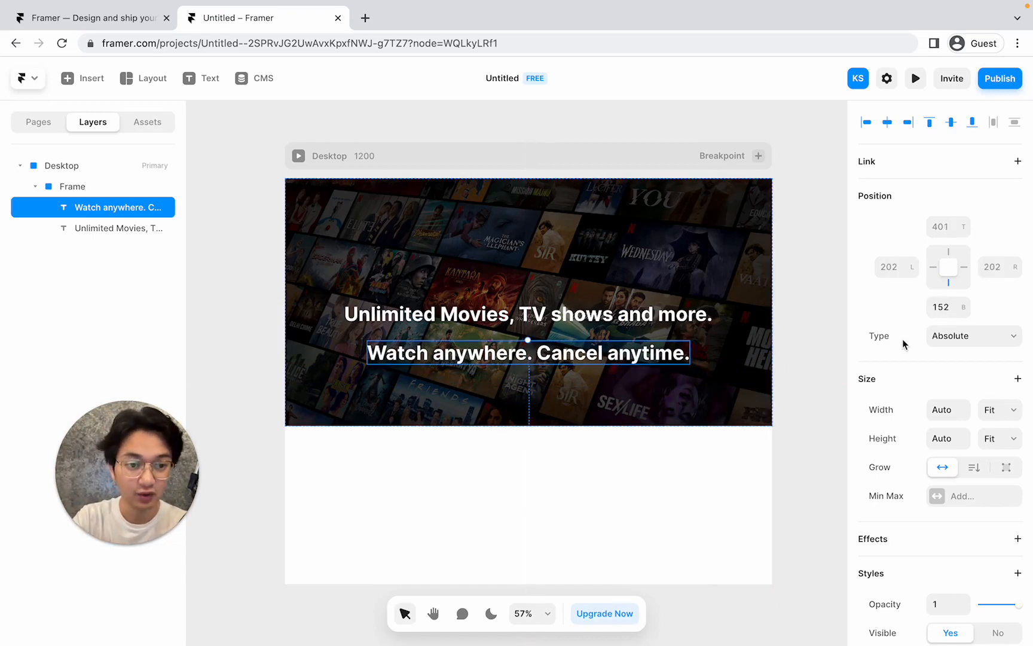
Make the subtitle Semibold at size 26 and nudge it up toward the headline.
{"action": "scroll", "coordinate": [907, 345], "scroll_direction": "down", "scroll_amount": 10}
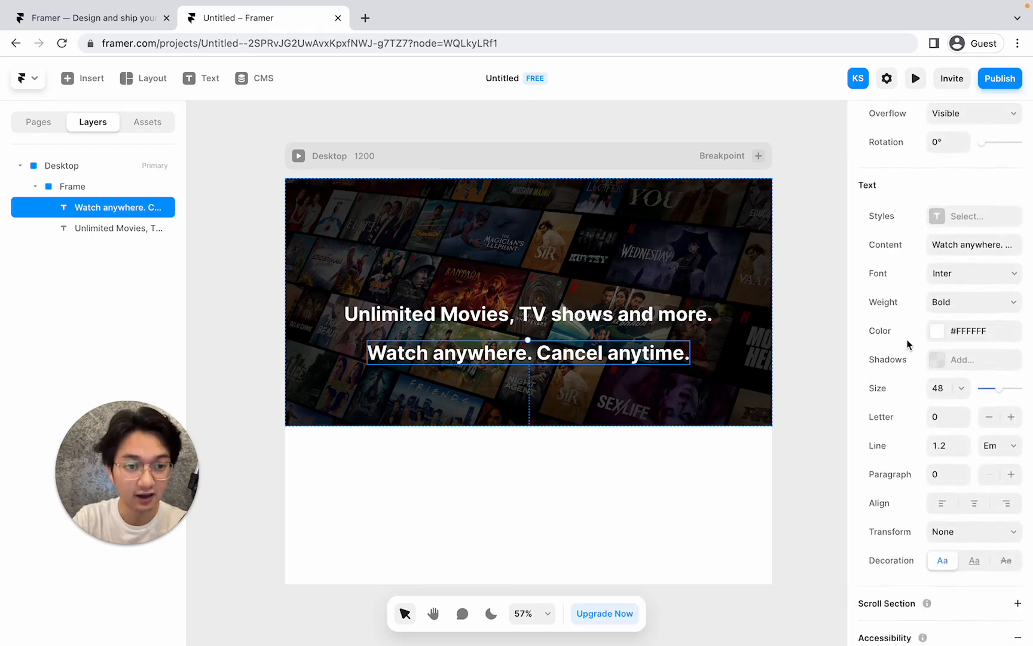
{"action": "left_click", "coordinate": [949, 302]}
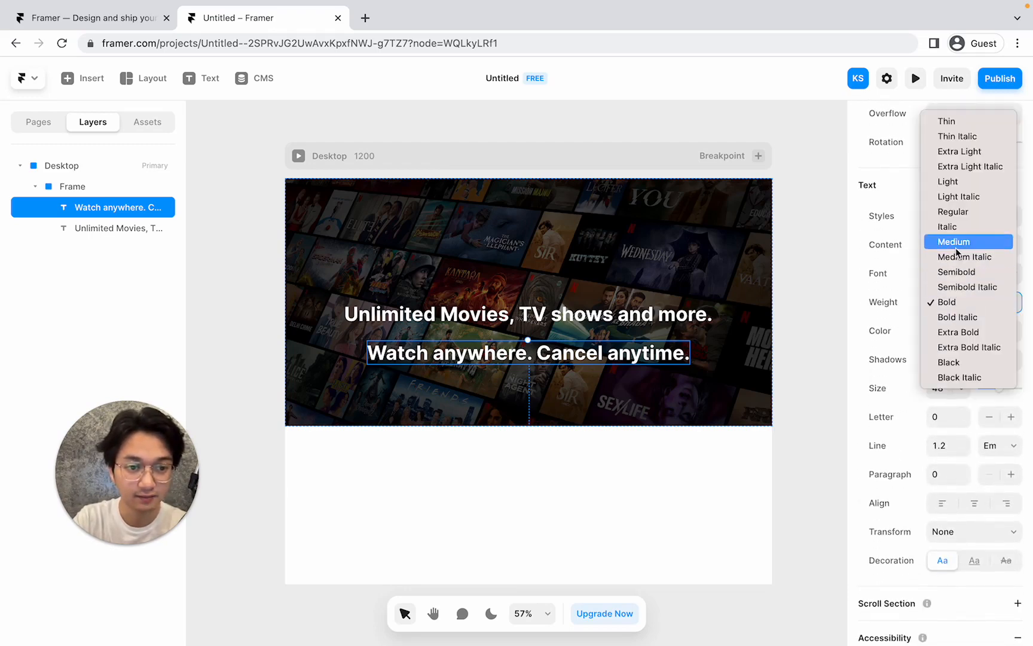
{"action": "left_click", "coordinate": [958, 270]}
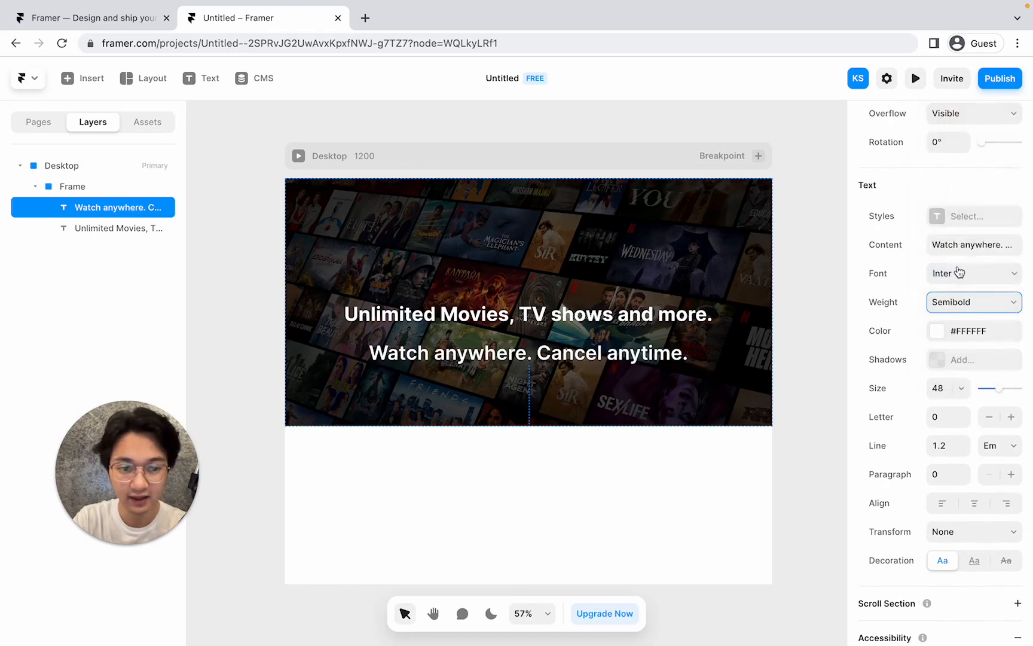
{"action": "left_click", "coordinate": [943, 386]}
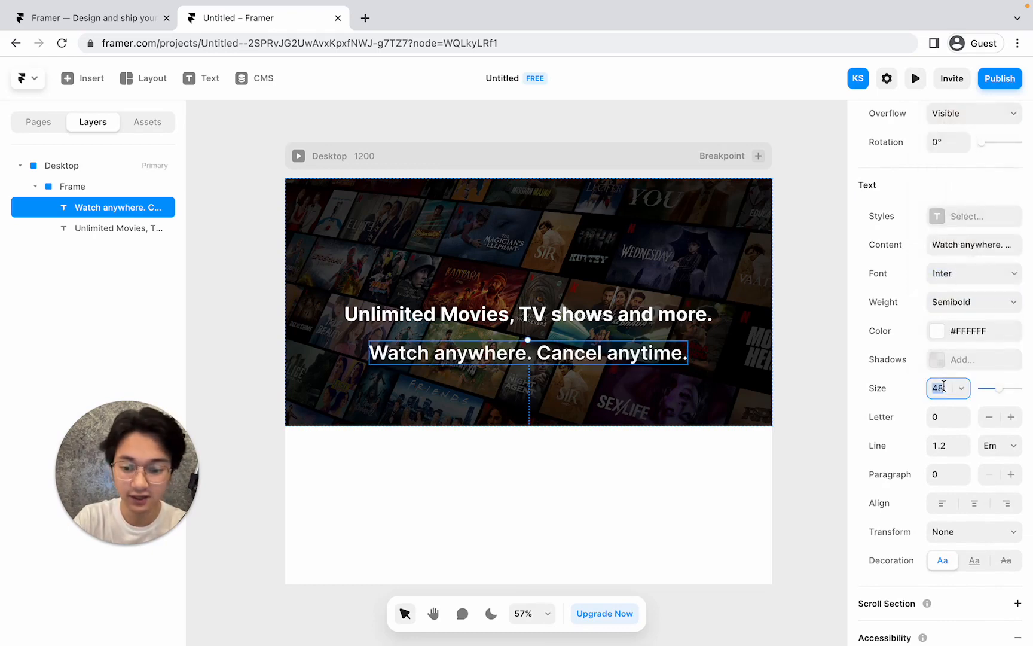
{"action": "type", "text": "26"}
{"action": "key", "text": "Return"}
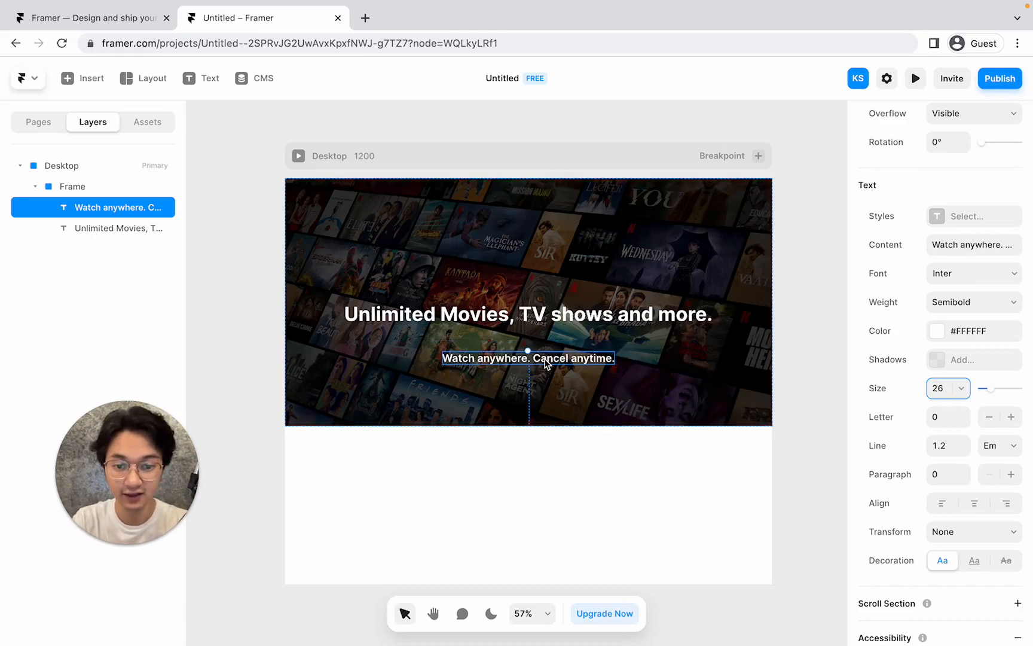
{"action": "left_click_drag", "start_coordinate": [544, 358], "coordinate": [545, 350]}
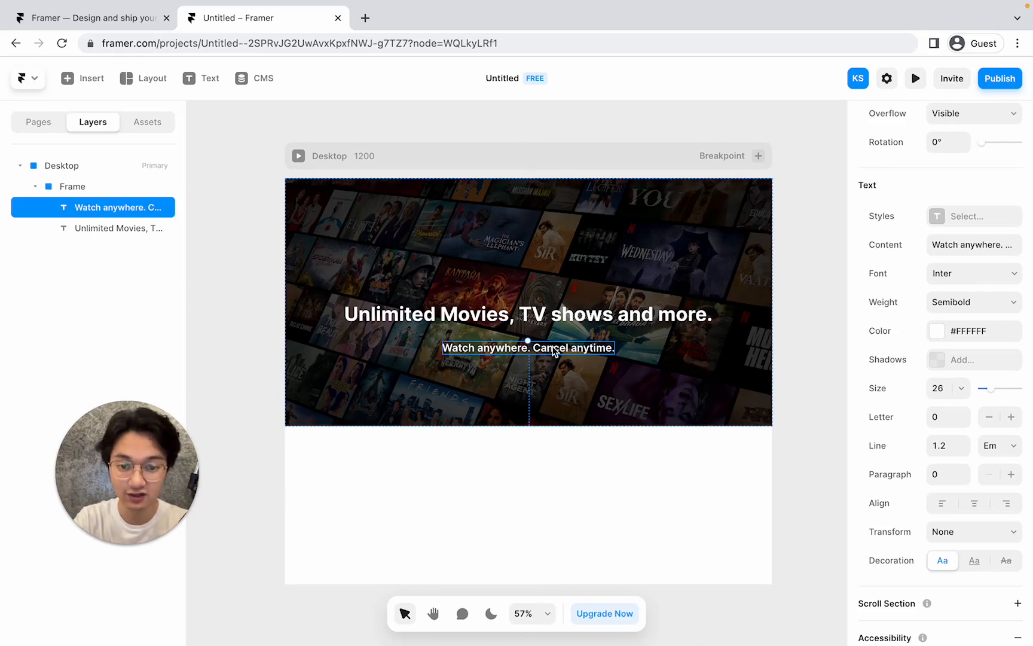
Duplicate the subtitle and move the copy just below the original.
{"action": "right_click", "coordinate": [554, 350]}
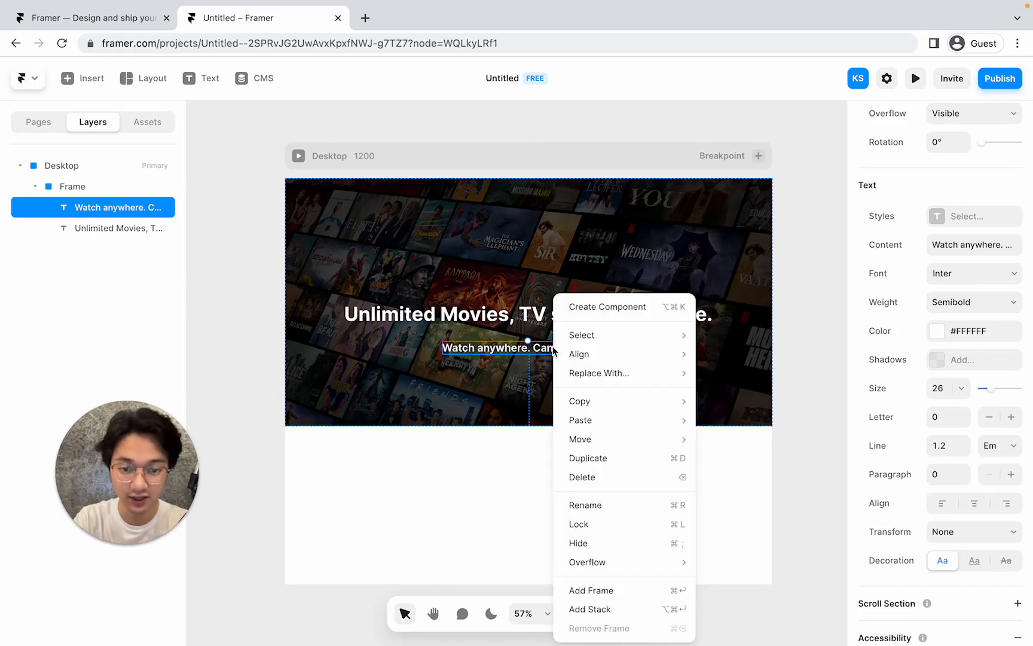
{"action": "left_click", "coordinate": [623, 465]}
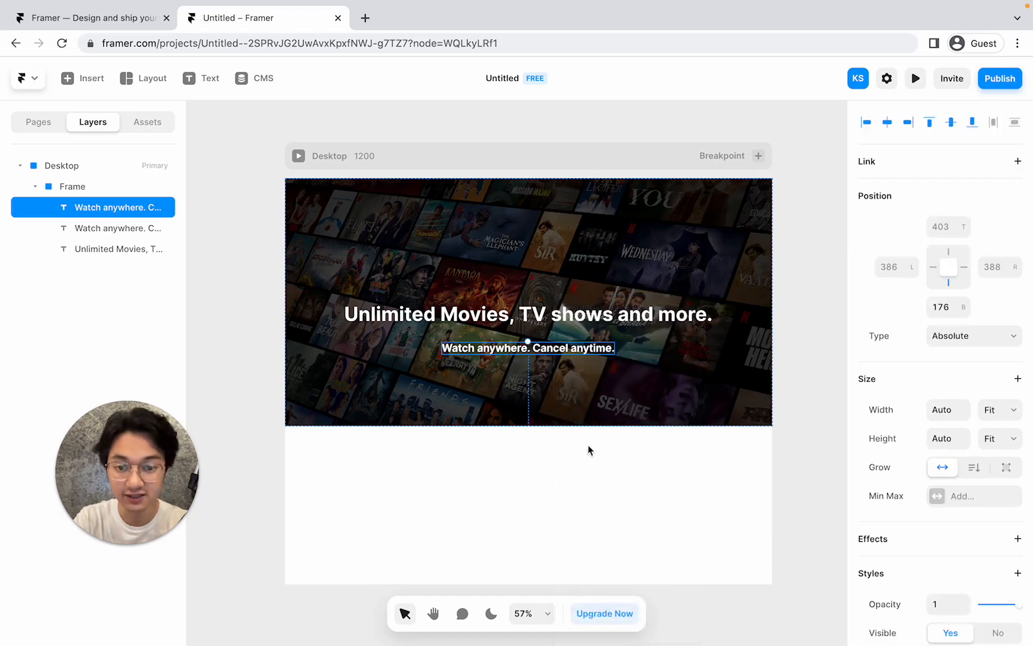
{"action": "scroll", "coordinate": [571, 407], "scroll_direction": "down", "scroll_amount": 1}
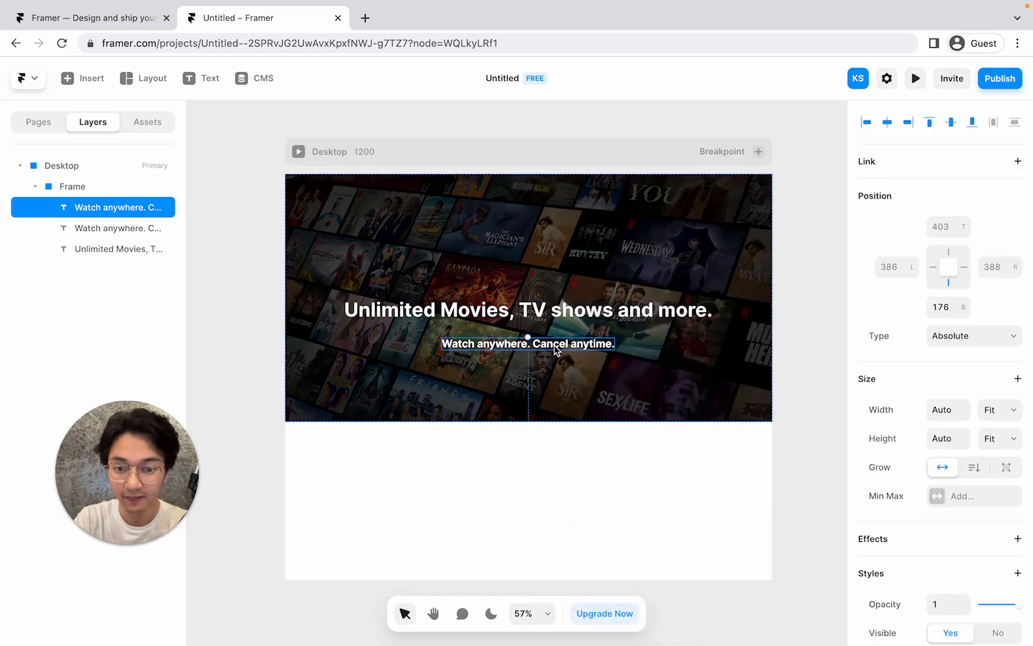
{"action": "left_click_drag", "start_coordinate": [554, 350], "coordinate": [555, 374]}
On the Netflix page, select the full 'Ready to watch?' membership sentence to copy it.
{"action": "key", "text": "ctrl+Left"}
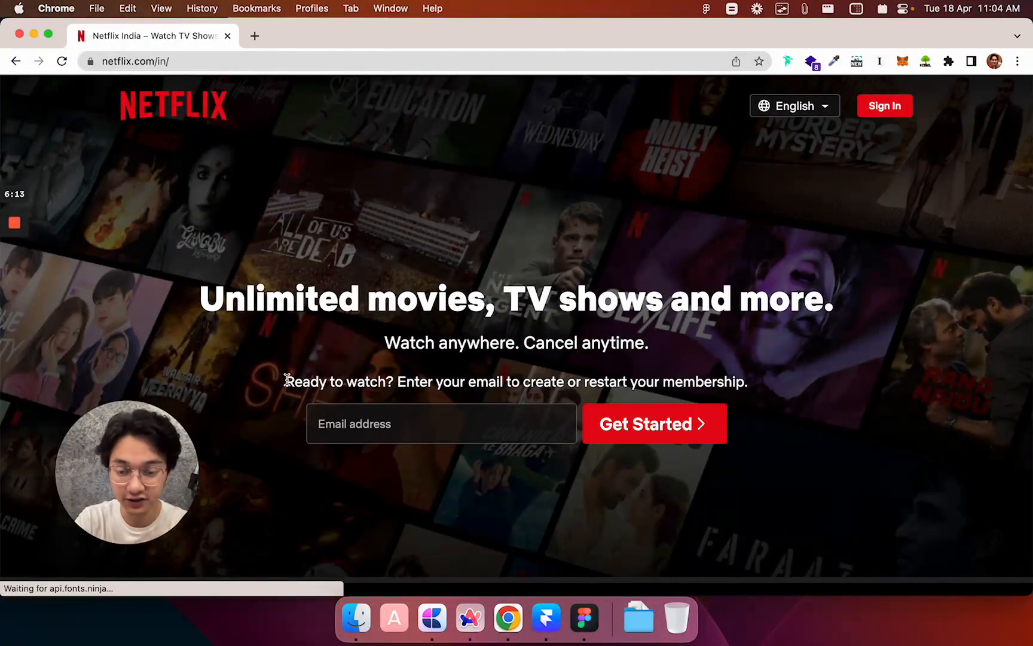
{"action": "left_click_drag", "start_coordinate": [285, 381], "coordinate": [695, 366]}
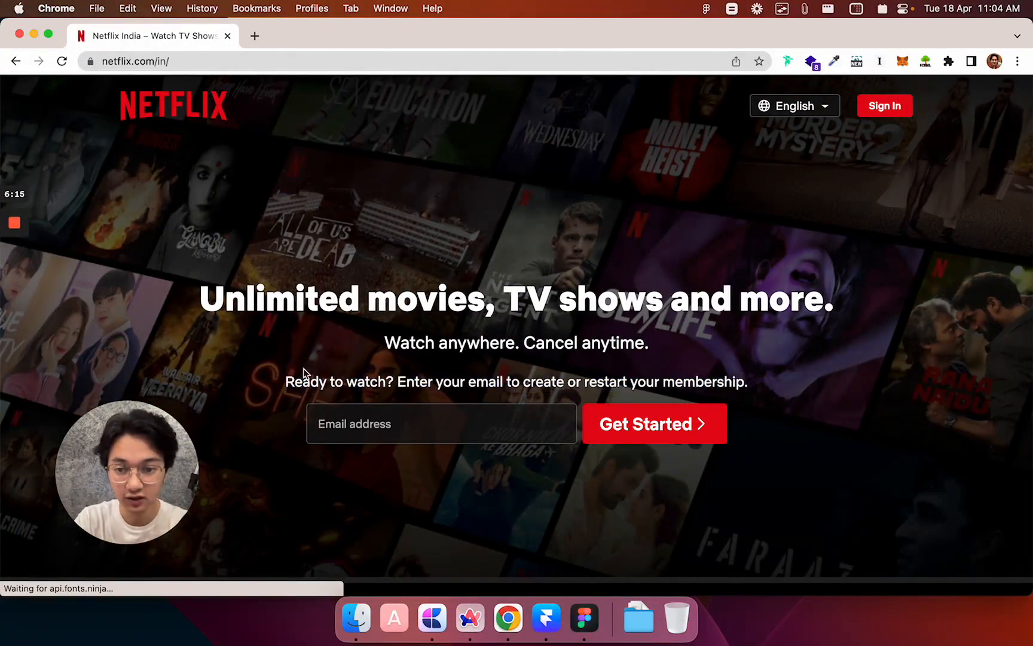
{"action": "left_click_drag", "start_coordinate": [285, 382], "coordinate": [791, 387]}
{"action": "key", "text": "super+c"}
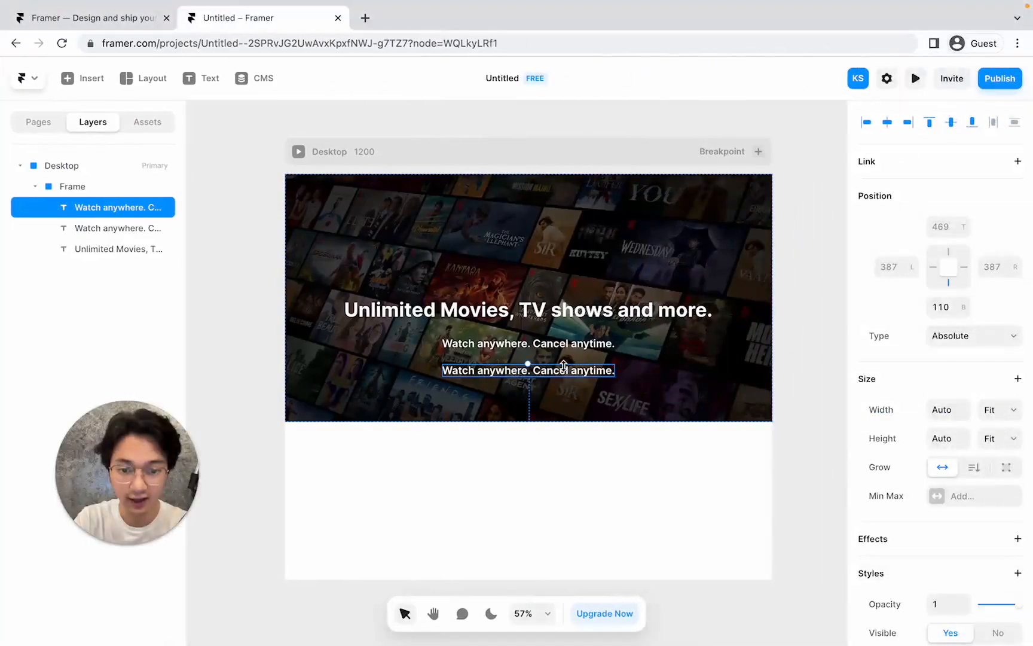
Replace the duplicated subtitle's text with the pasted 'Ready to watch? Enter your email…' sentence.
{"action": "double_click", "coordinate": [556, 374]}
{"action": "left_click", "coordinate": [555, 373]}
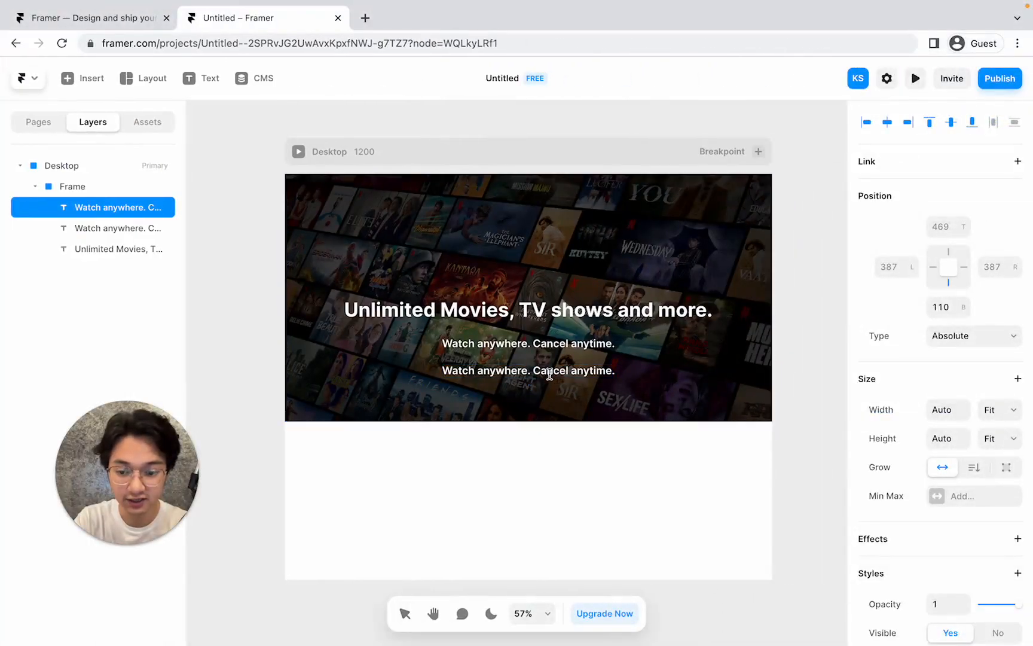
{"action": "key", "text": "super+a"}
{"action": "left_click", "coordinate": [549, 374]}
{"action": "left_click_drag", "start_coordinate": [442, 370], "coordinate": [674, 379]}
{"action": "key", "text": "super+v"}
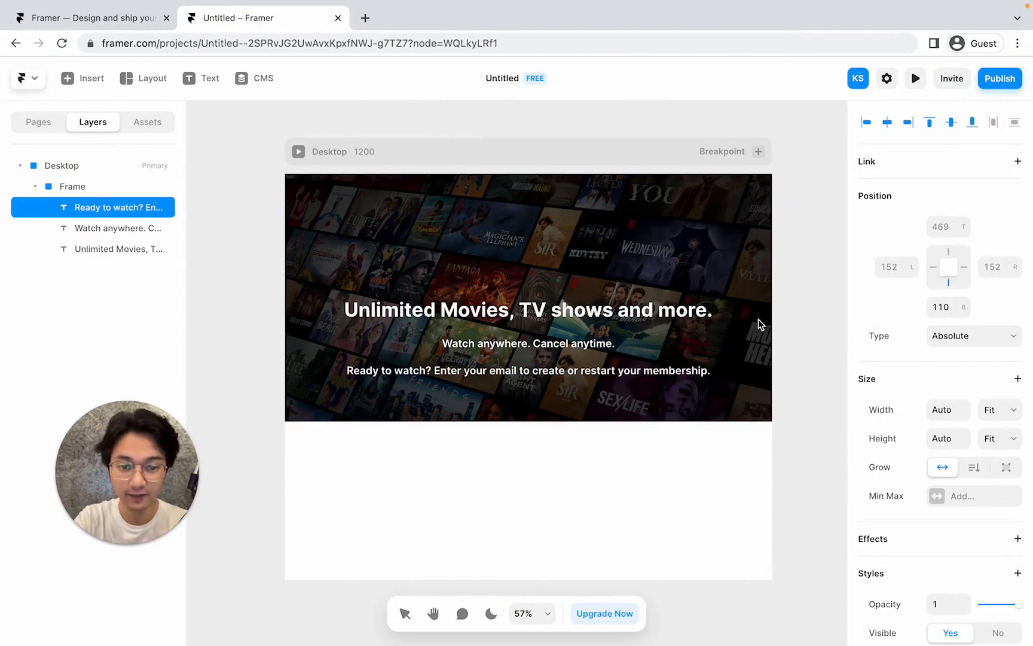
{"action": "key", "text": "Escape"}
Set the membership sentence to size 20 and position it under the subtitle.
{"action": "scroll", "coordinate": [885, 311], "scroll_direction": "down", "scroll_amount": 1}
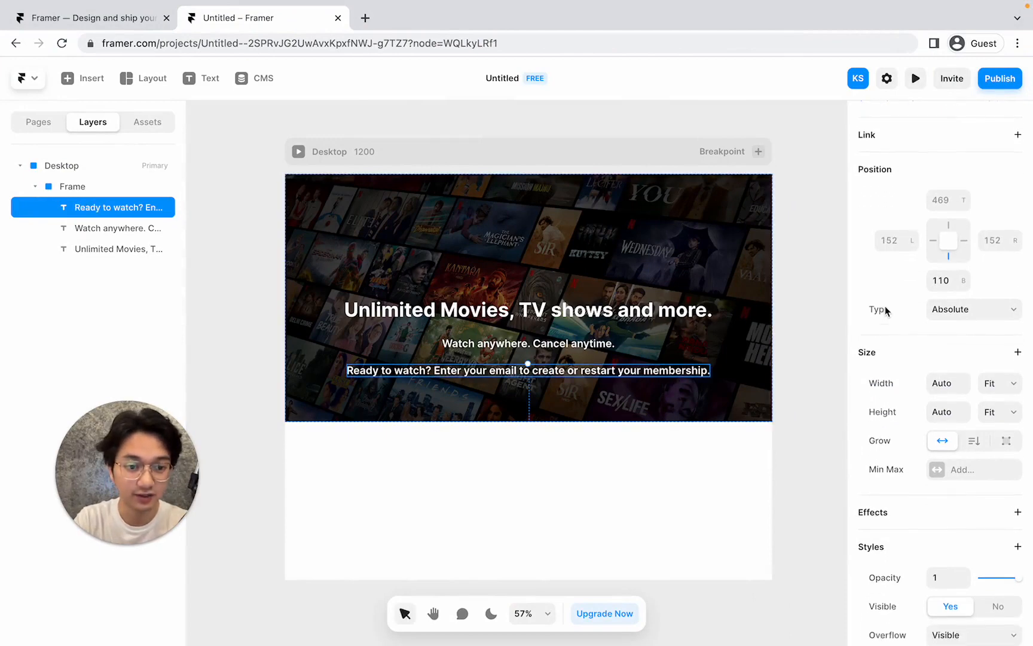
{"action": "scroll", "coordinate": [884, 309], "scroll_direction": "down", "scroll_amount": 8}
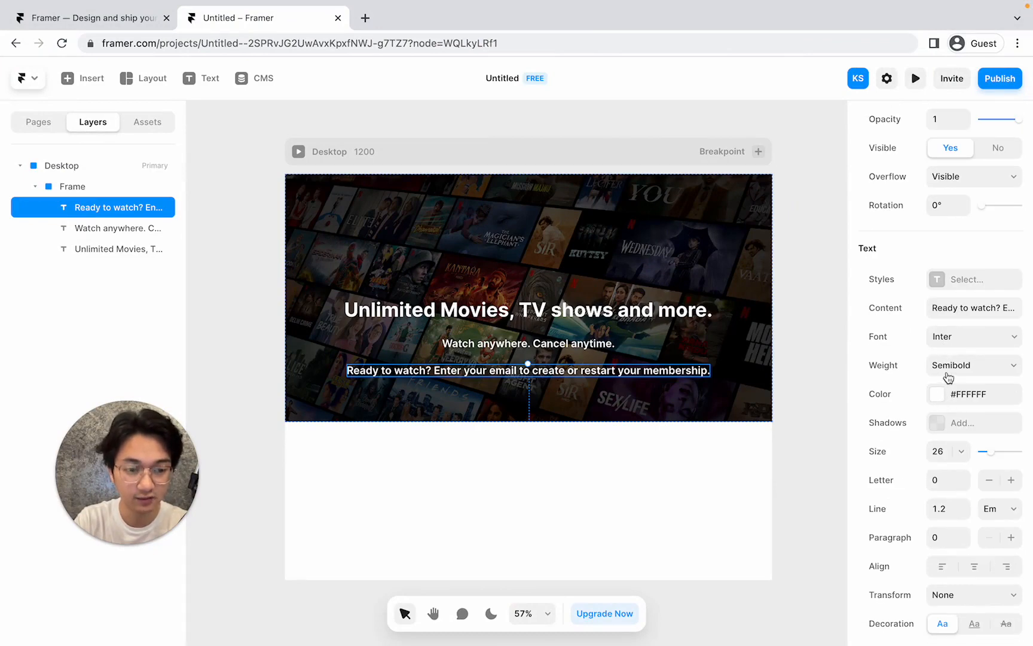
{"action": "left_click", "coordinate": [940, 450]}
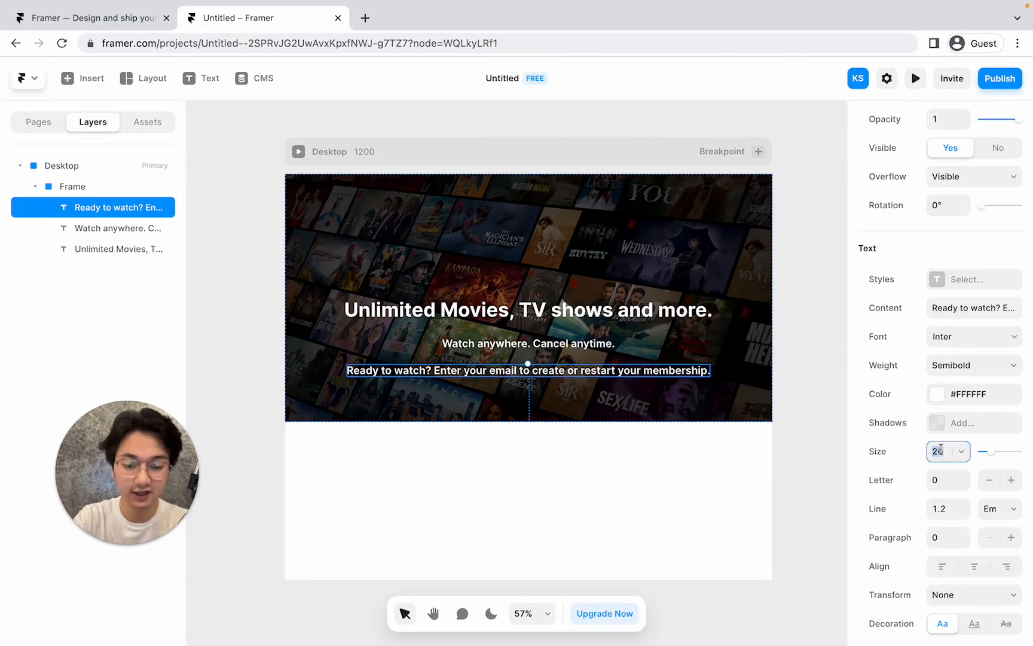
{"action": "type", "text": "2"}
{"action": "key", "text": "Return"}
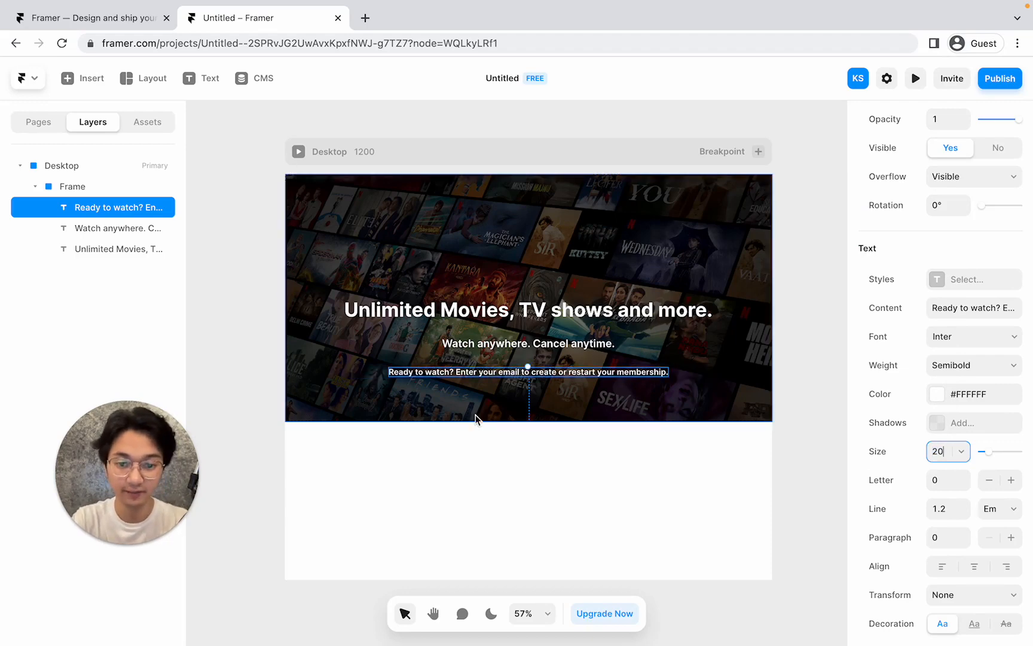
{"action": "left_click_drag", "start_coordinate": [562, 377], "coordinate": [563, 374]}
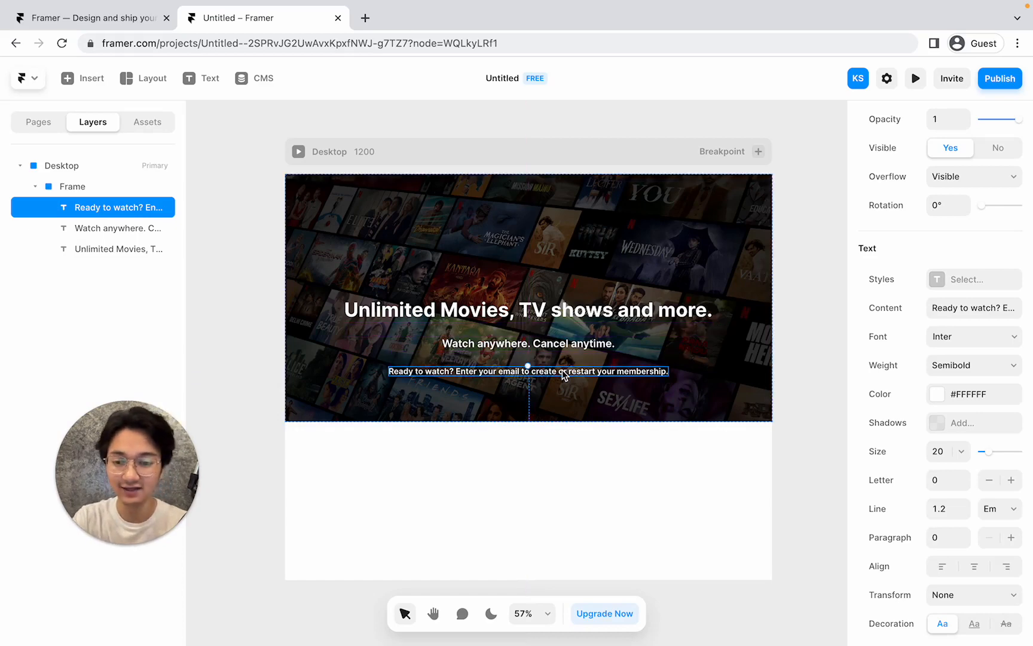
{"action": "left_click", "coordinate": [651, 348]}
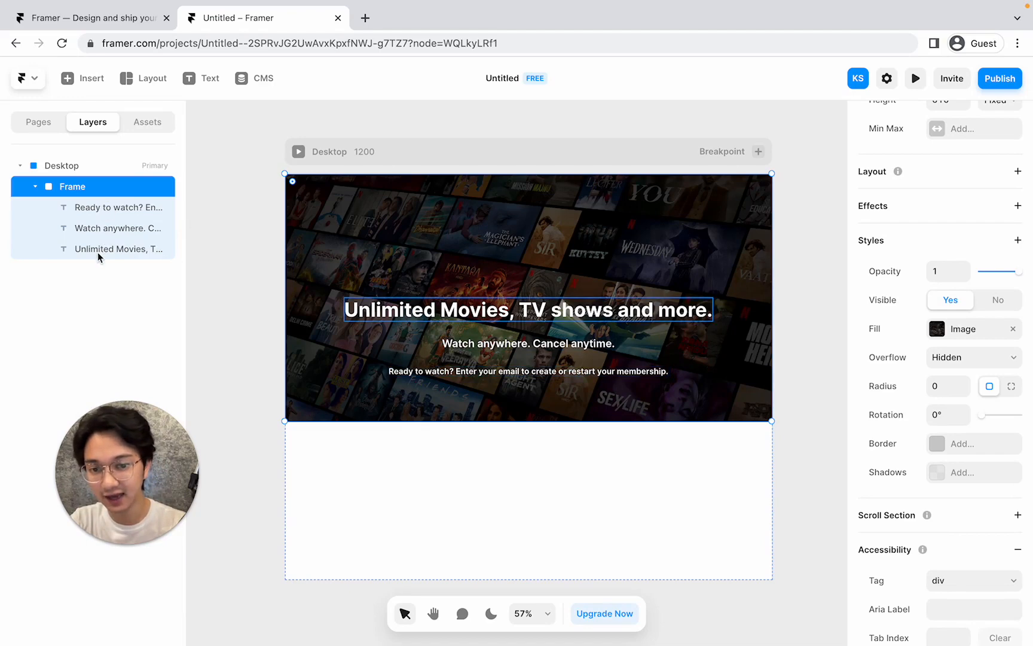
Check the Ready to watch, subtitle and headline layers, then reselect the hero frame.
{"action": "left_click", "coordinate": [99, 209]}
{"action": "left_click", "coordinate": [98, 228]}
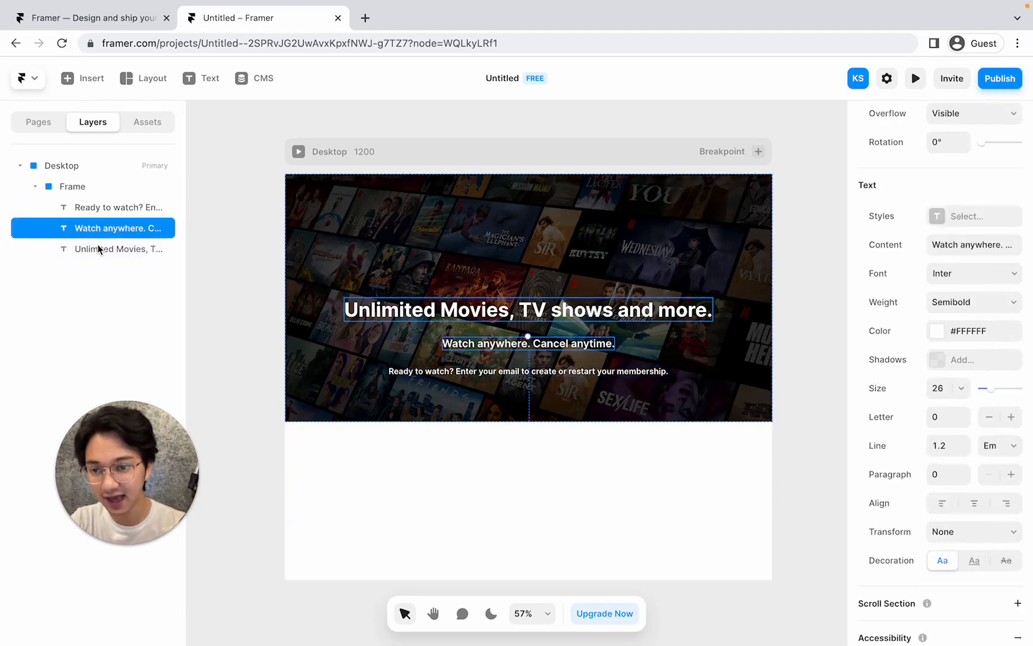
{"action": "left_click", "coordinate": [98, 248]}
{"action": "left_click", "coordinate": [97, 190]}
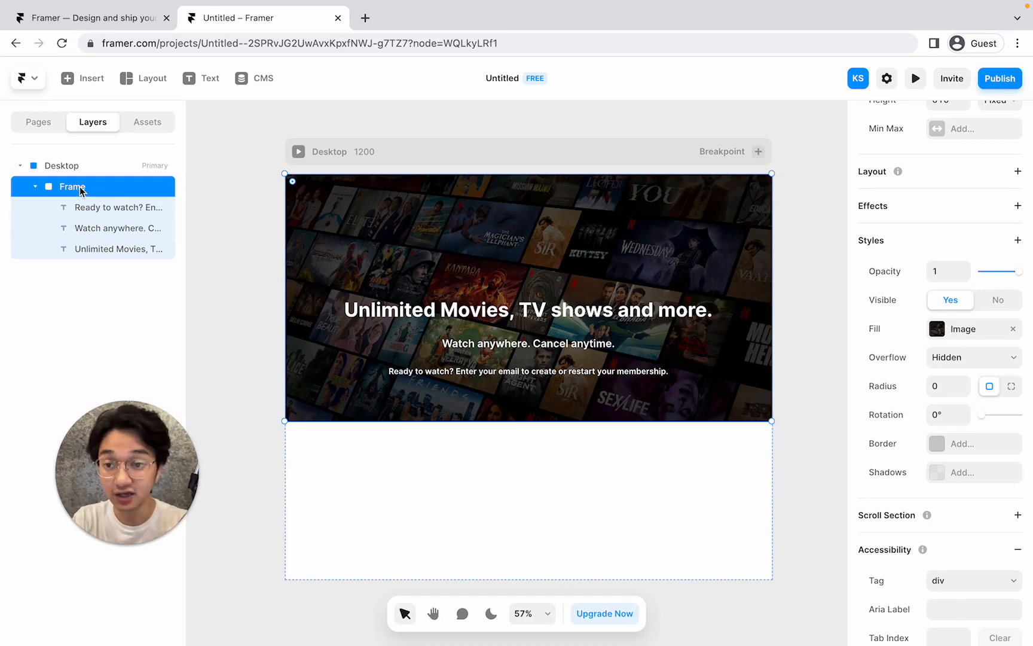
Rename the frame layer to 'Hero Section'.
{"action": "double_click", "coordinate": [80, 188]}
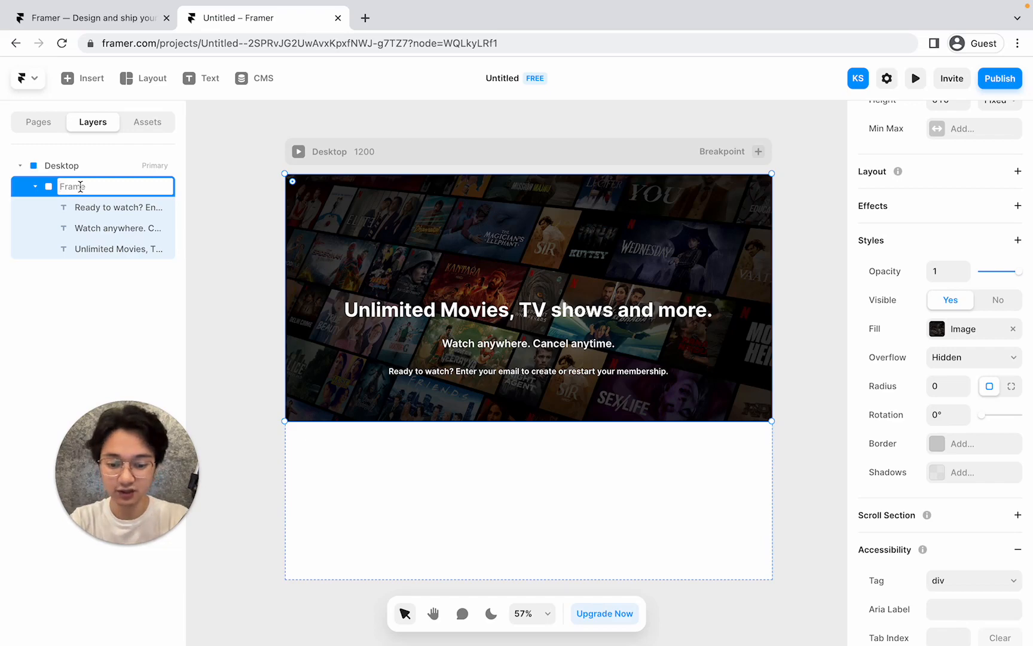
{"action": "type", "text": "Bac"}
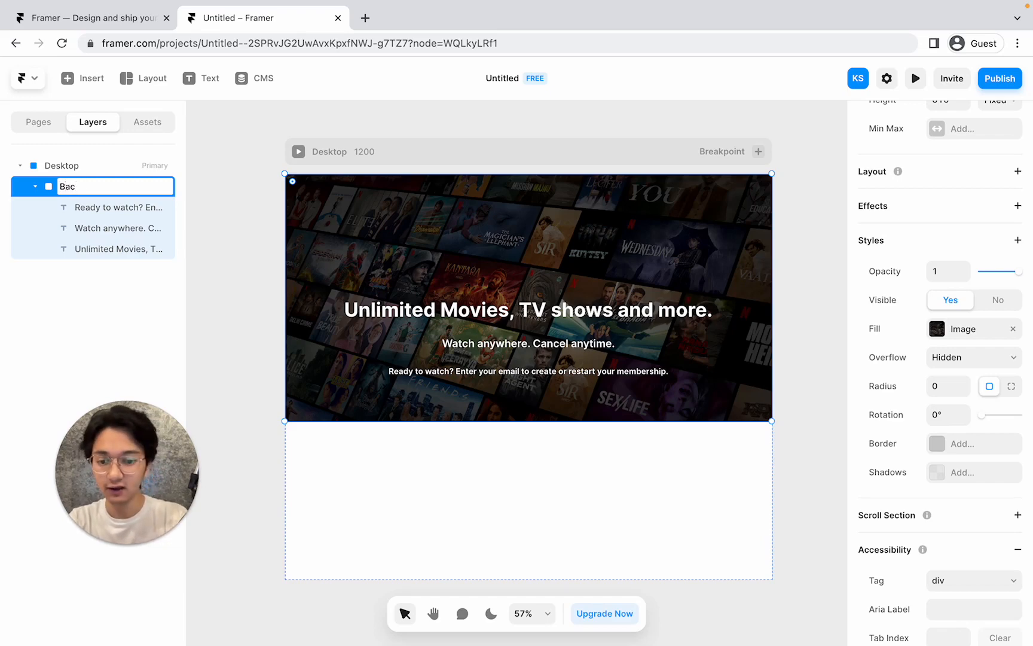
{"action": "type", "text": "a"}
{"action": "key", "text": "BackSpace"}
{"action": "key", "text": "BackSpace"}
{"action": "type", "text": "Hero Section"}
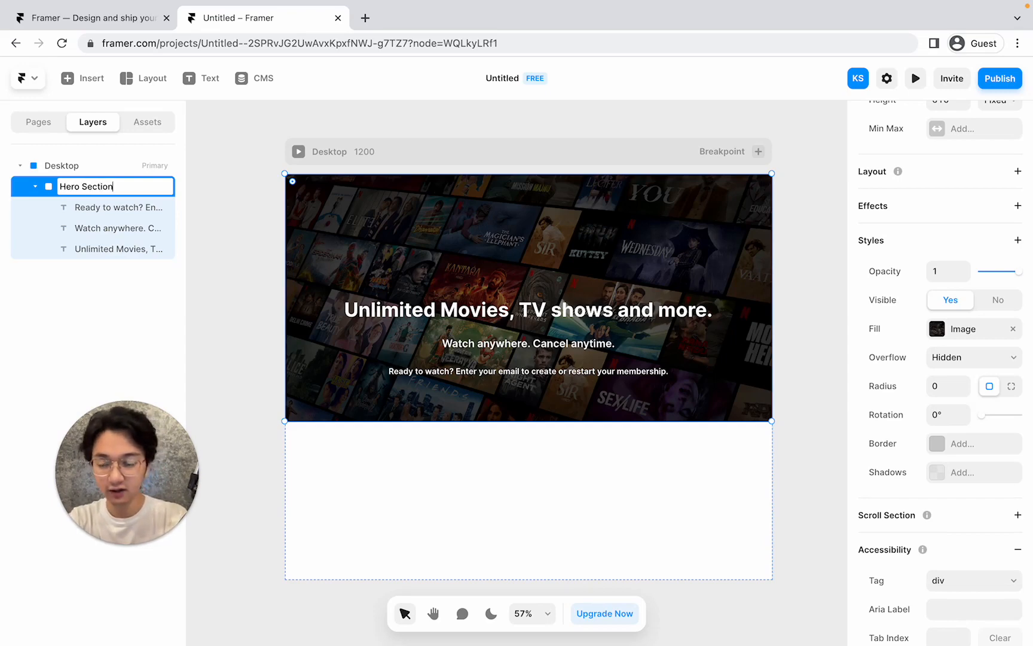
{"action": "key", "text": "Return"}
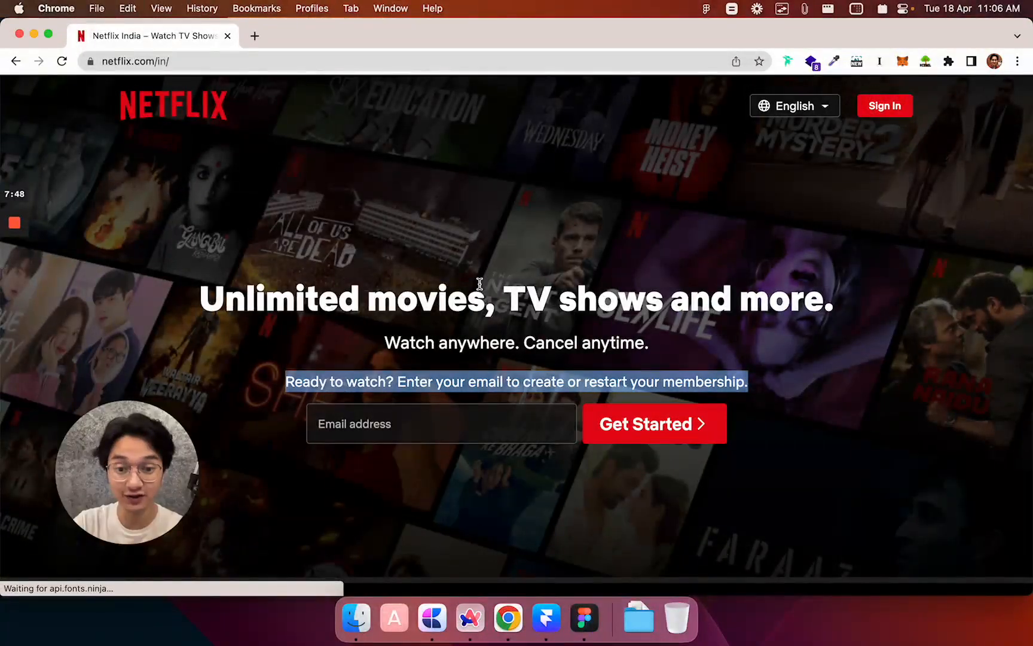
{"action": "left_click", "coordinate": [798, 358]}
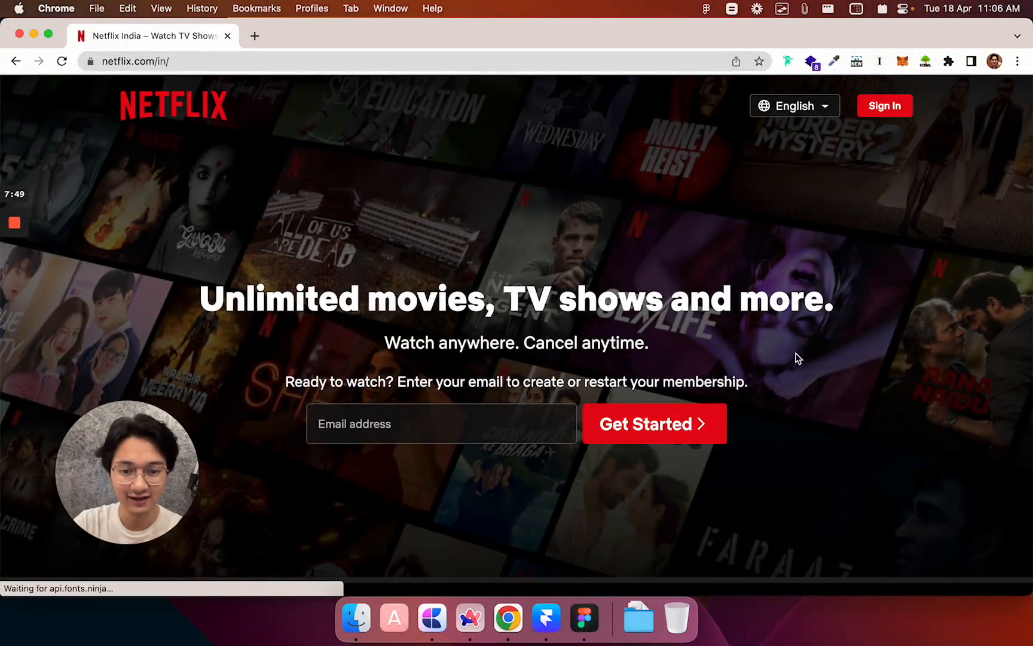
{"action": "left_click", "coordinate": [339, 426]}
{"action": "left_click", "coordinate": [618, 507]}
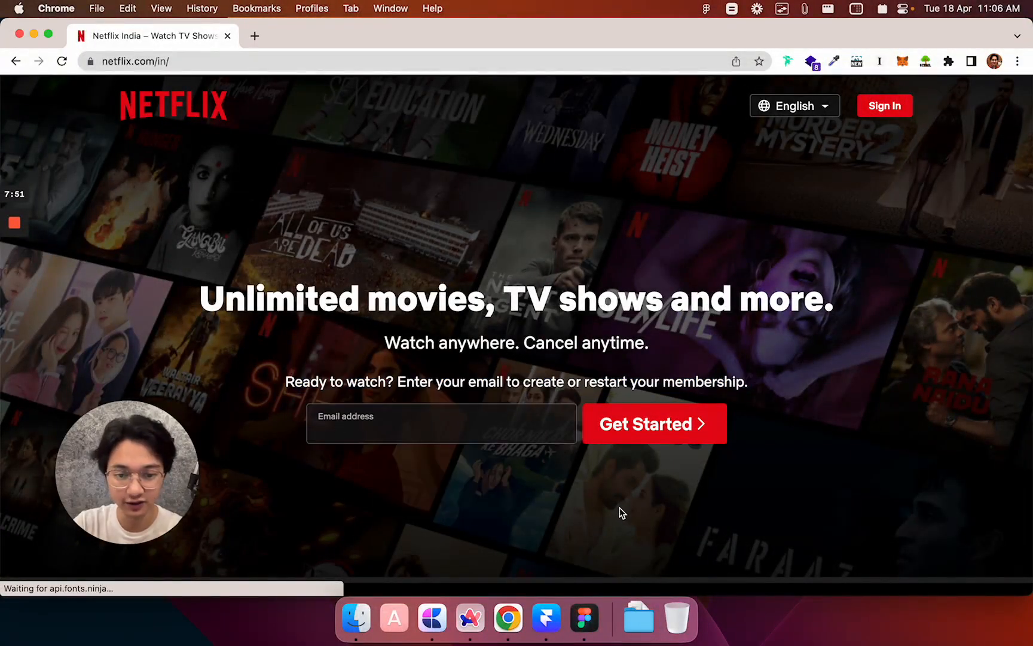
{"action": "left_click", "coordinate": [503, 417]}
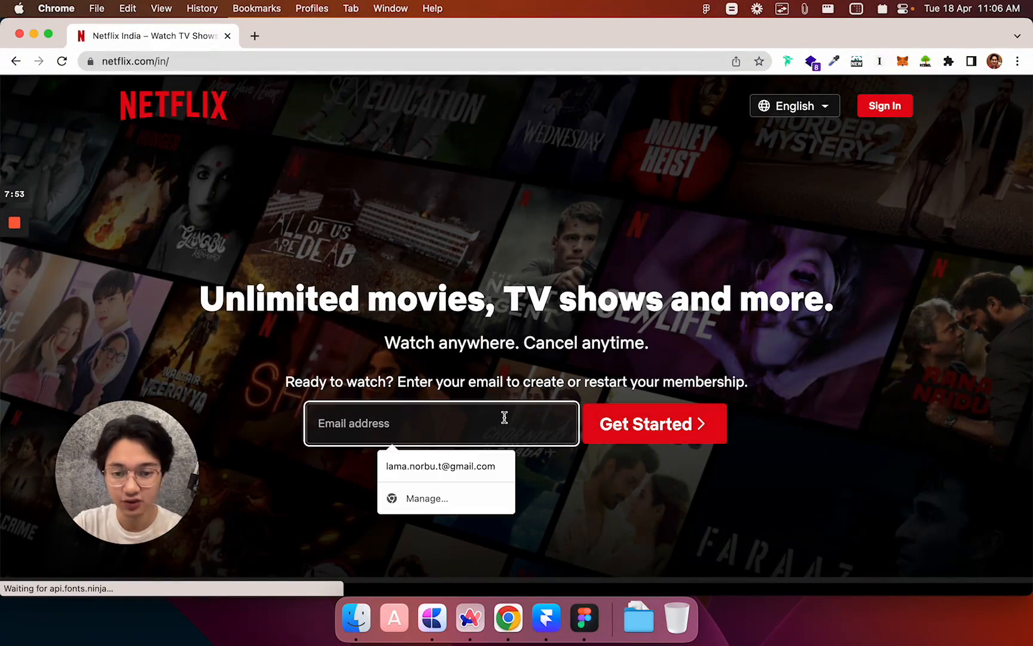
{"action": "left_click", "coordinate": [550, 474]}
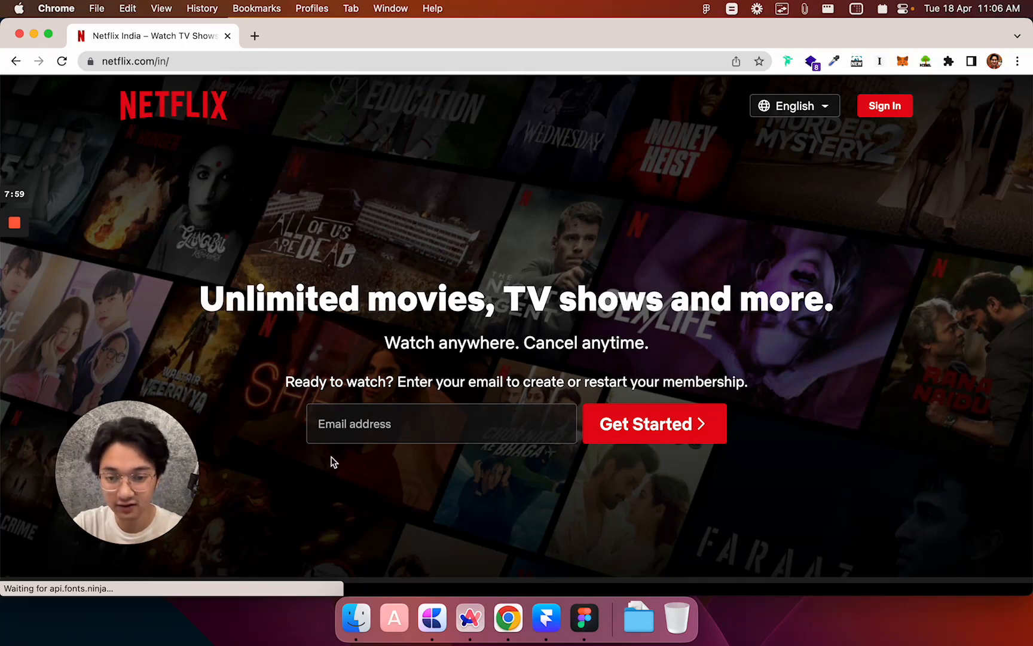
{"action": "scroll", "coordinate": [379, 426], "scroll_direction": "up", "scroll_amount": 5}
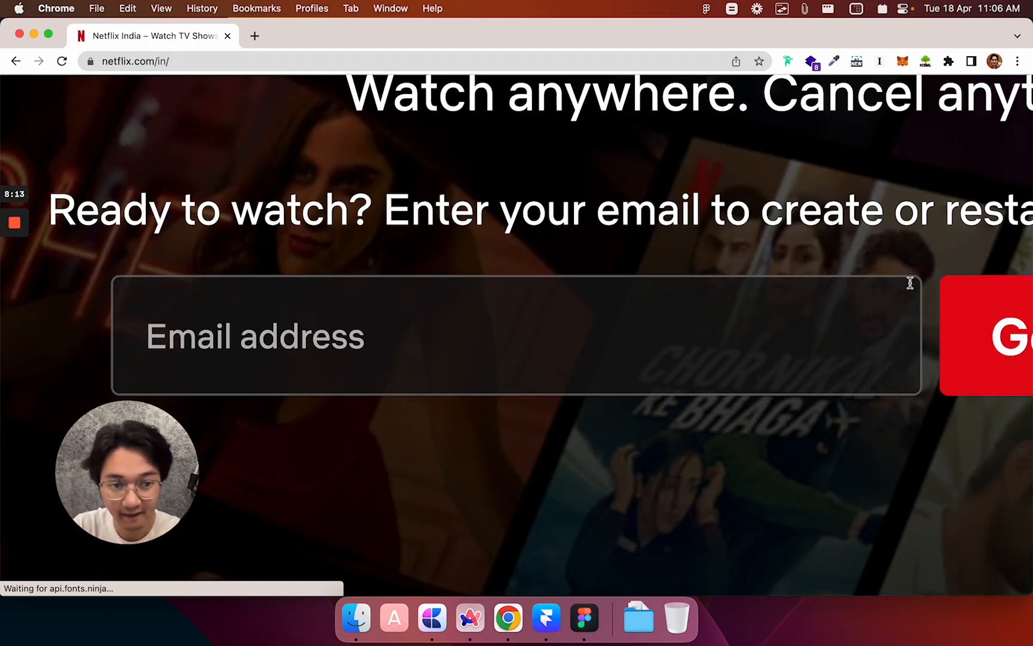
{"action": "scroll", "coordinate": [916, 281], "scroll_direction": "right", "scroll_amount": 10}
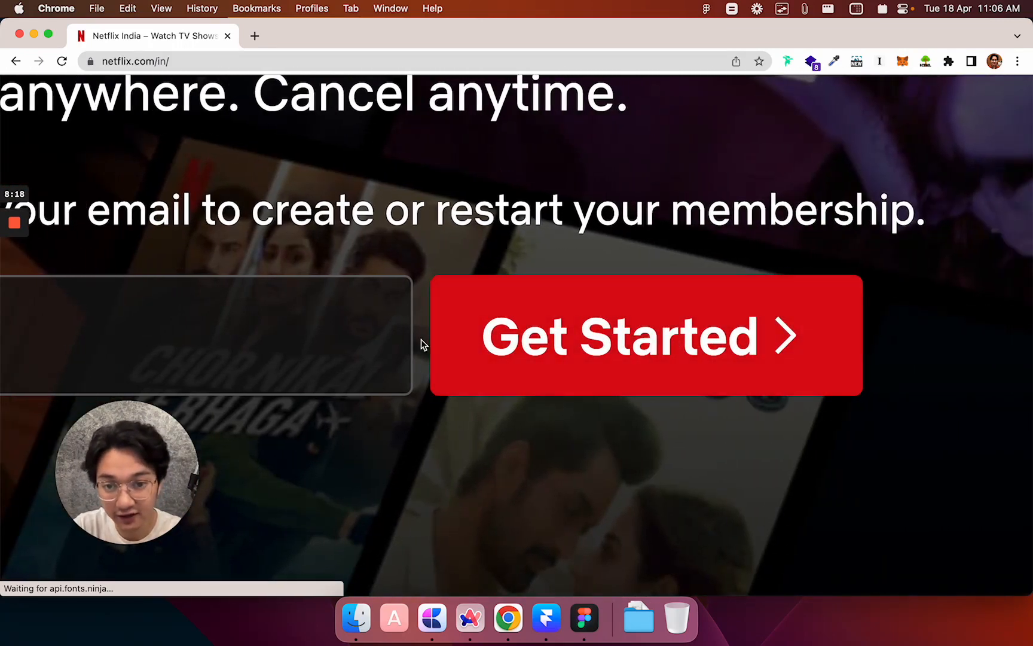
{"action": "scroll", "coordinate": [875, 395], "scroll_direction": "down", "scroll_amount": 5}
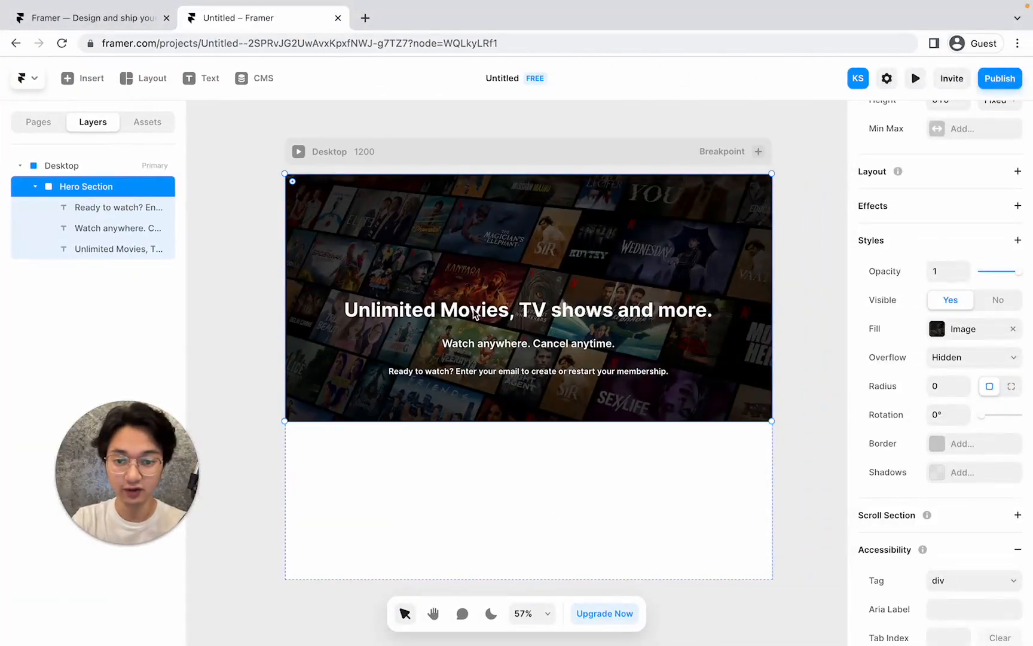
Move the Unlimited Movies headline and the Ready to watch line higher to tighten the text stack.
{"action": "left_click", "coordinate": [473, 317]}
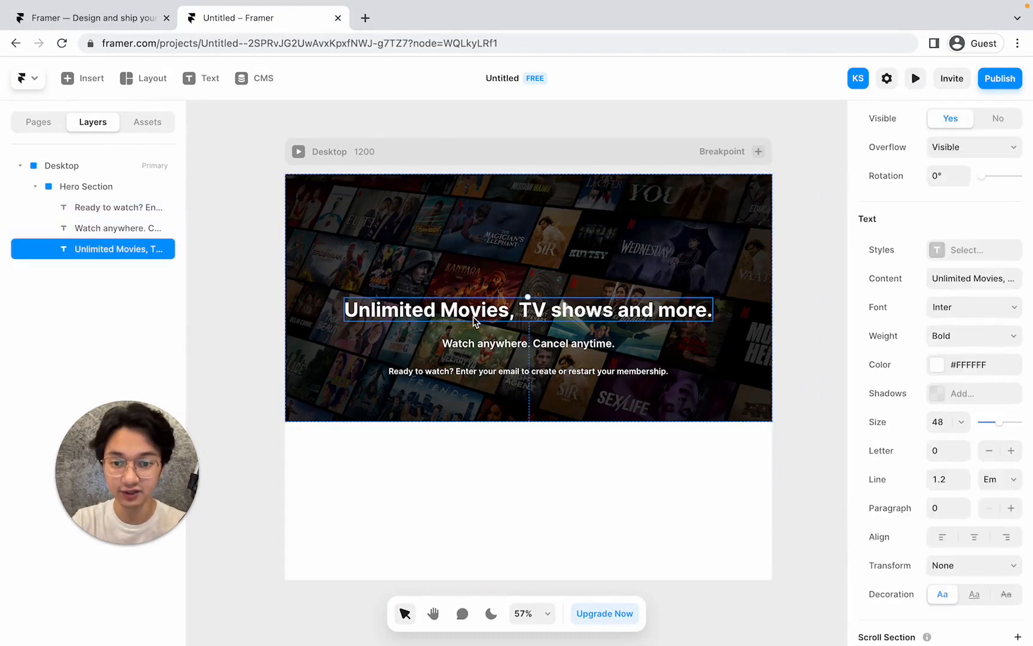
{"action": "left_click", "coordinate": [507, 348]}
{"action": "left_click", "coordinate": [494, 314]}
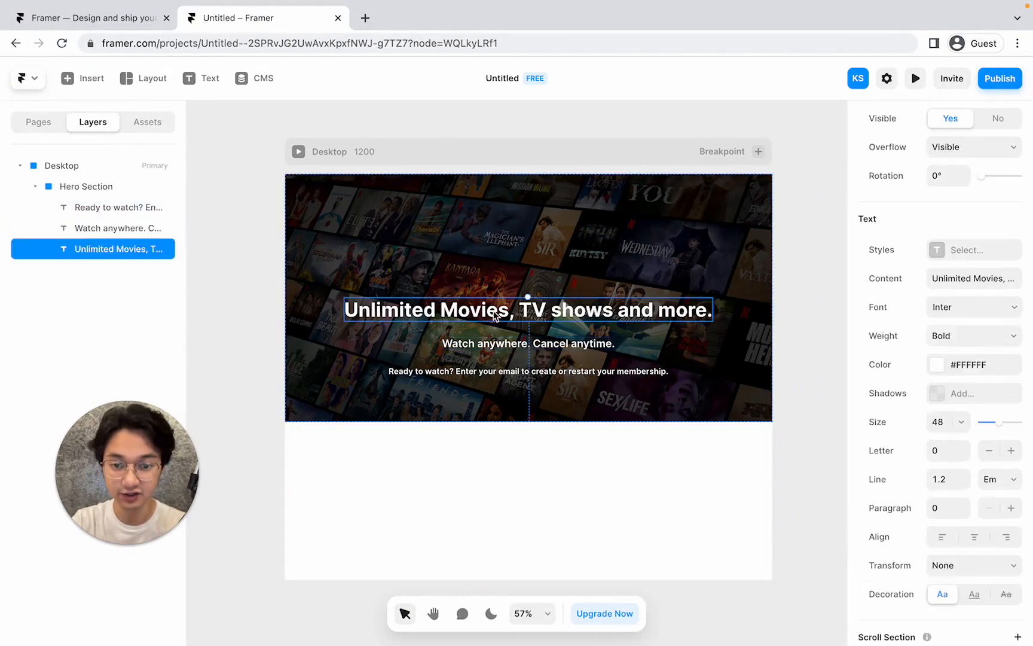
{"action": "mouse_move", "coordinate": [523, 311]}
{"action": "left_mouse_down"}
{"action": "mouse_move", "coordinate": [523, 292]}
{"action": "mouse_move", "coordinate": [528, 341]}
{"action": "mouse_move", "coordinate": [523, 332]}
{"action": "left_mouse_up"}
{"action": "left_click_drag", "start_coordinate": [516, 371], "coordinate": [515, 358]}
{"action": "left_click", "coordinate": [526, 386]}
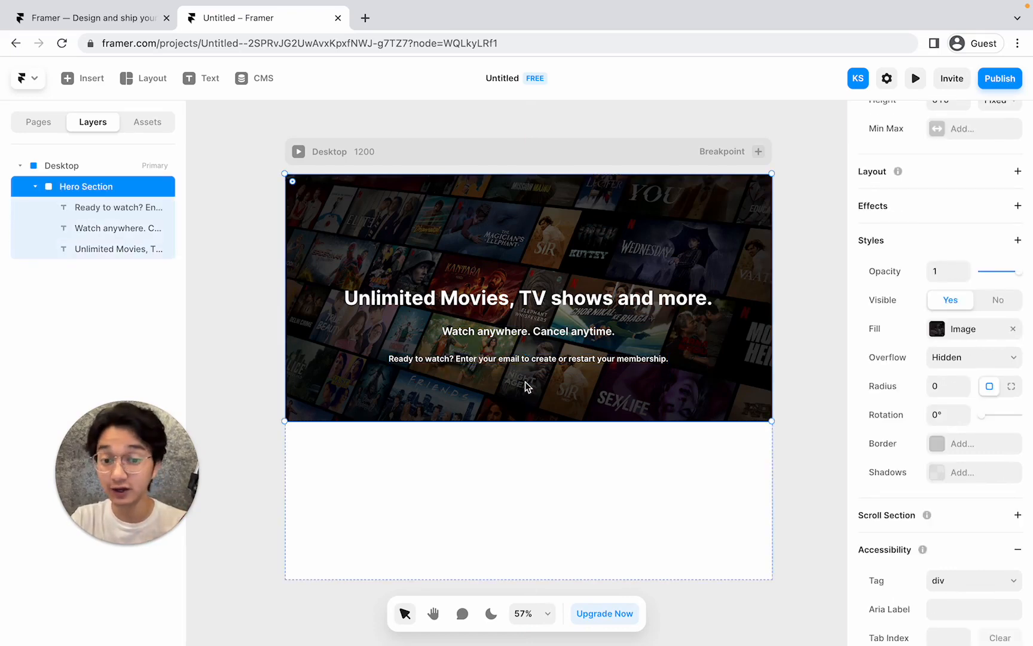
{"action": "key", "text": "f"}
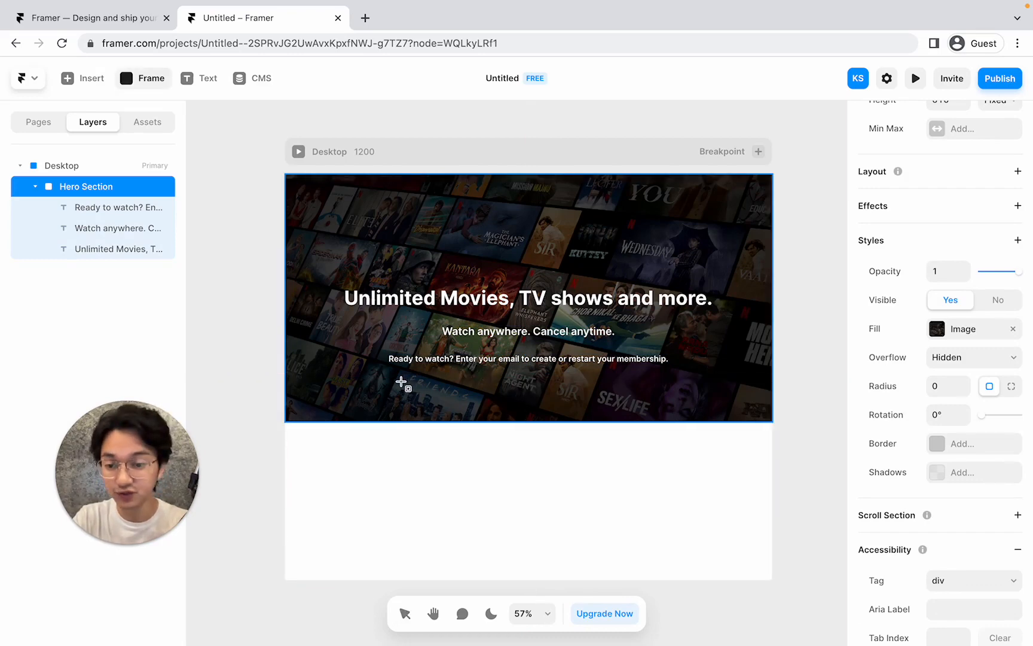
Draw a 389×53 email-field frame and a smaller button frame beside it below the text.
{"action": "left_click_drag", "start_coordinate": [400, 381], "coordinate": [557, 403]}
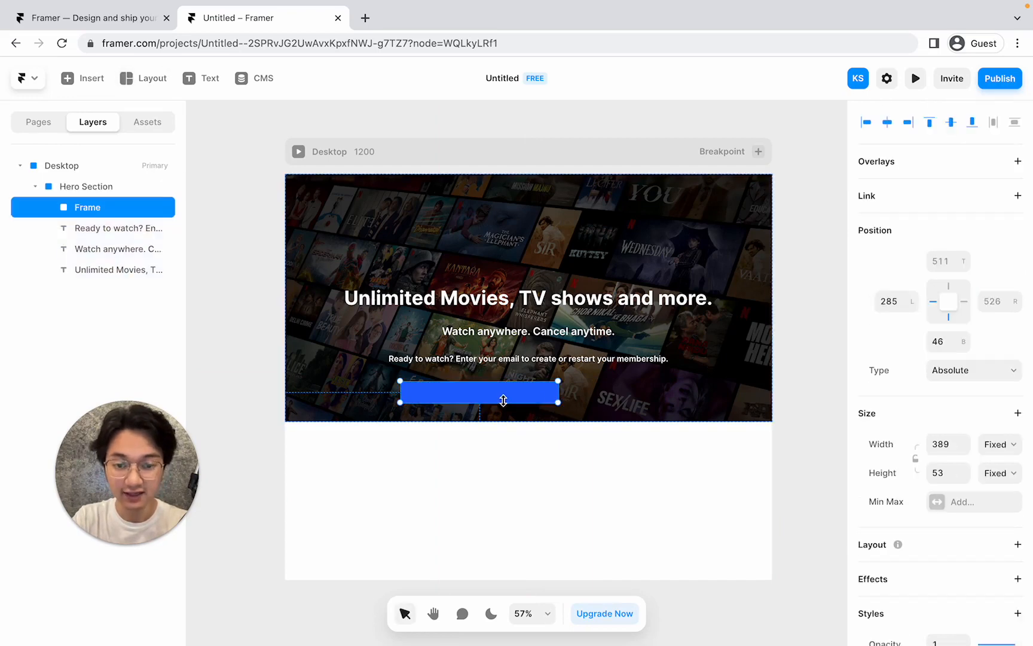
{"action": "left_click", "coordinate": [573, 382]}
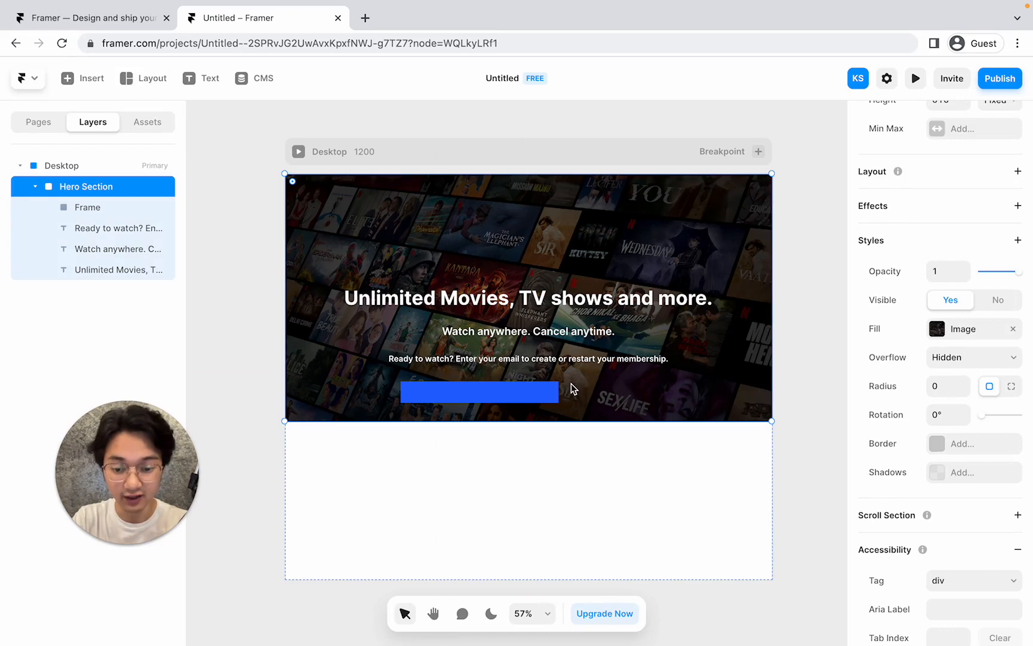
{"action": "key", "text": "f"}
{"action": "left_click_drag", "start_coordinate": [567, 383], "coordinate": [652, 402]}
Zoom in and select the blue email-field frame, briefly checking the Netflix page.
{"action": "left_click", "coordinate": [707, 374]}
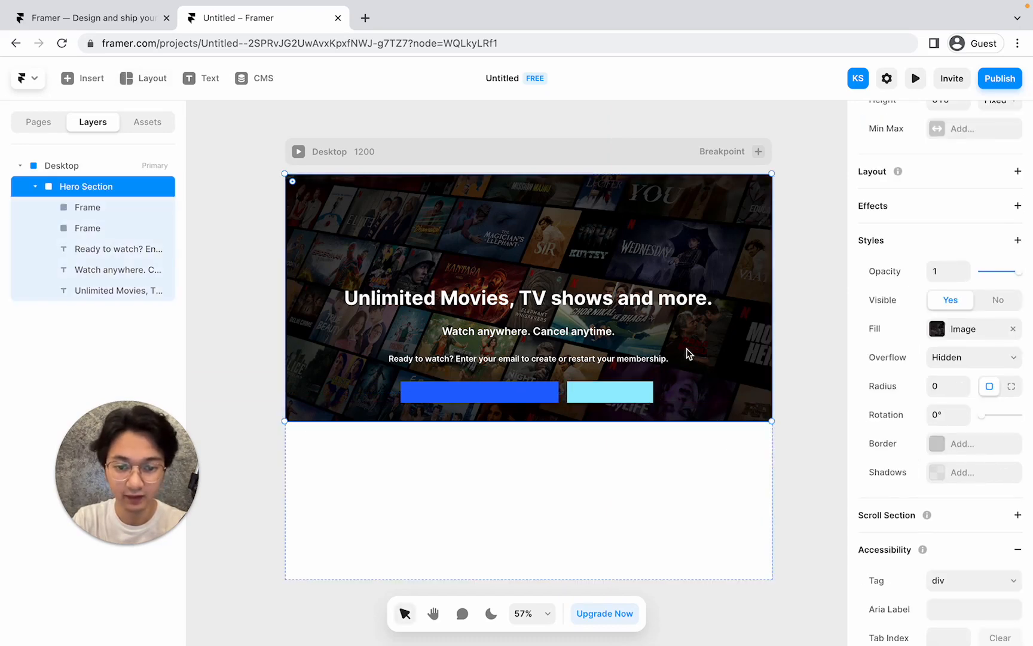
{"action": "scroll", "coordinate": [501, 412], "scroll_direction": "up", "scroll_amount": 5}
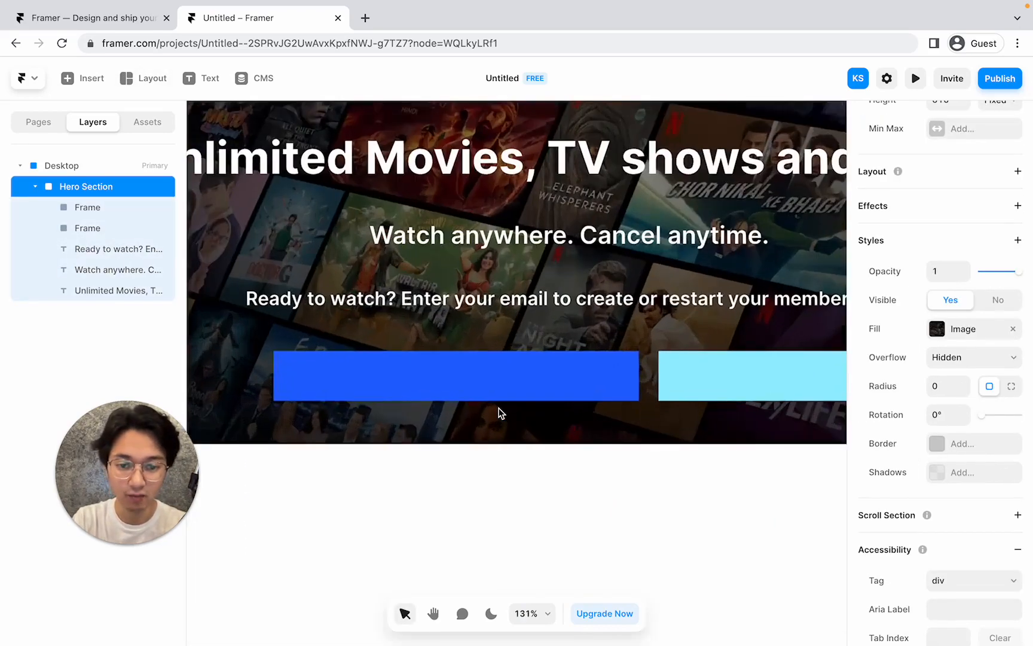
{"action": "scroll", "coordinate": [501, 413], "scroll_direction": "left", "scroll_amount": 2}
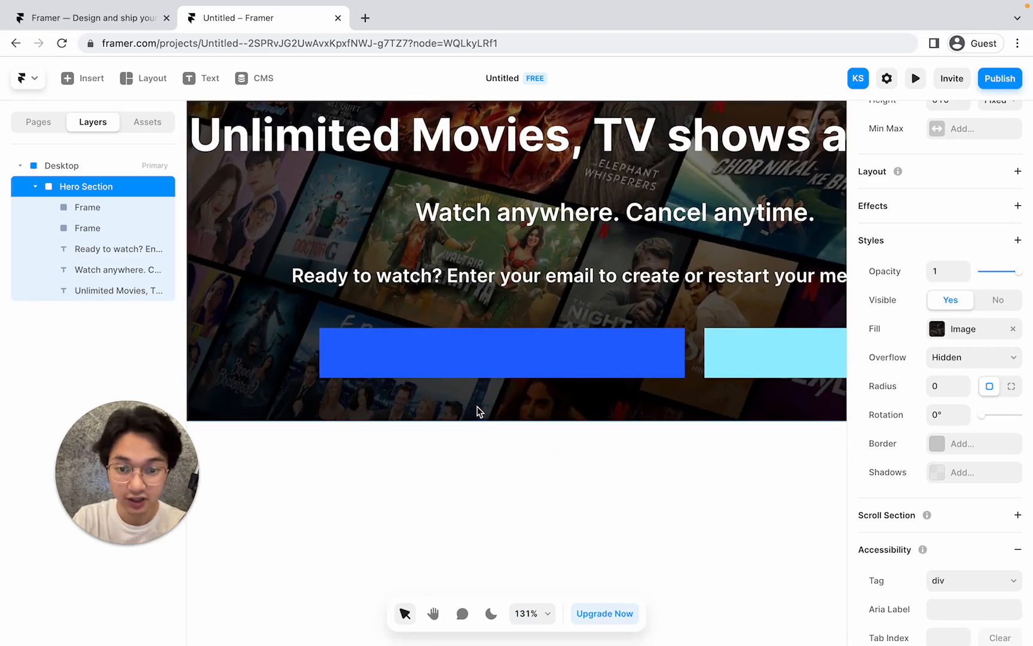
{"action": "left_click", "coordinate": [478, 360]}
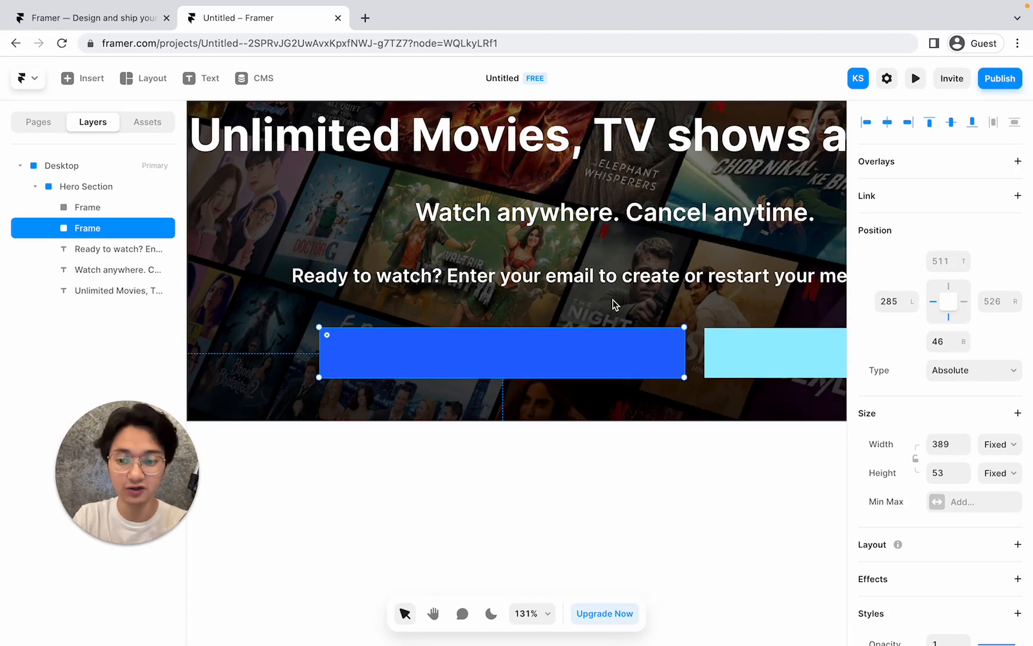
{"action": "key", "text": "ctrl+Left"}
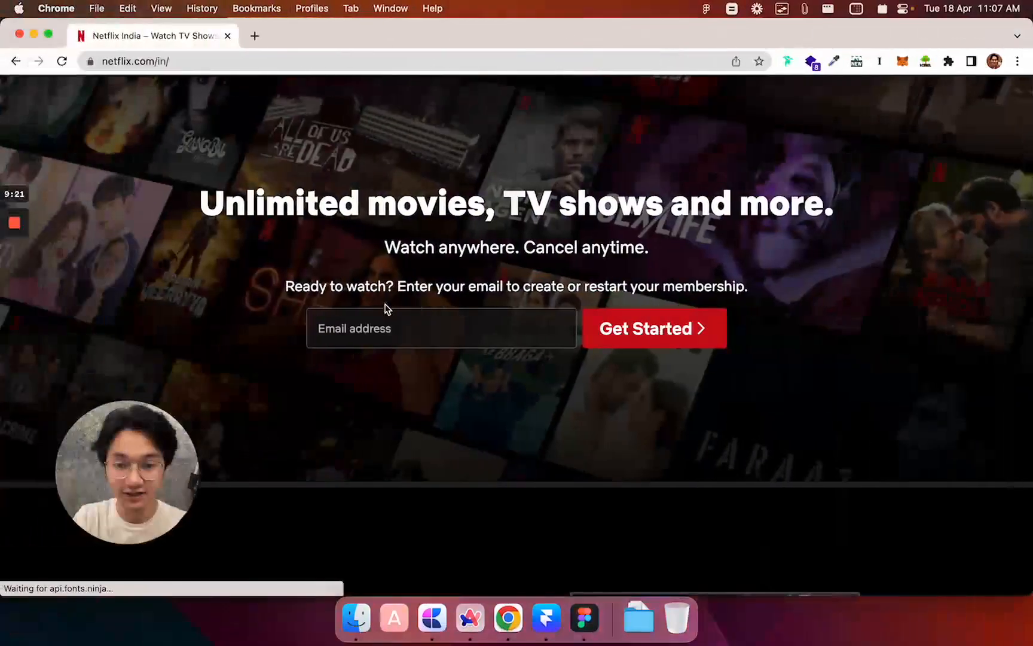
{"action": "key", "text": "ctrl+Right"}
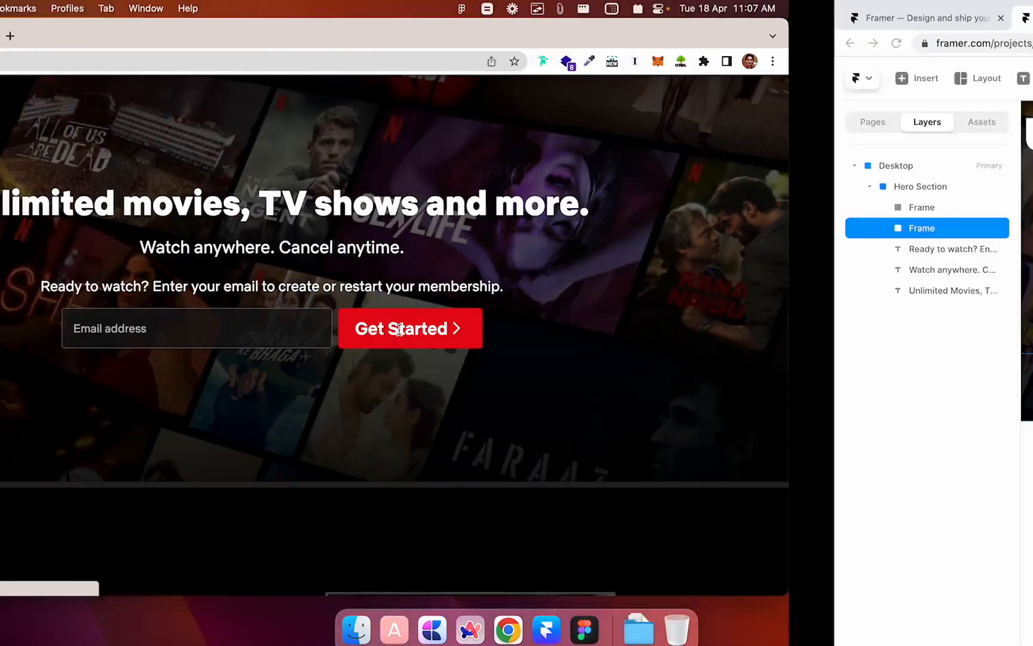
{"action": "scroll", "coordinate": [919, 333], "scroll_direction": "down", "scroll_amount": 1}
{"action": "scroll", "coordinate": [918, 333], "scroll_direction": "down", "scroll_amount": 5}
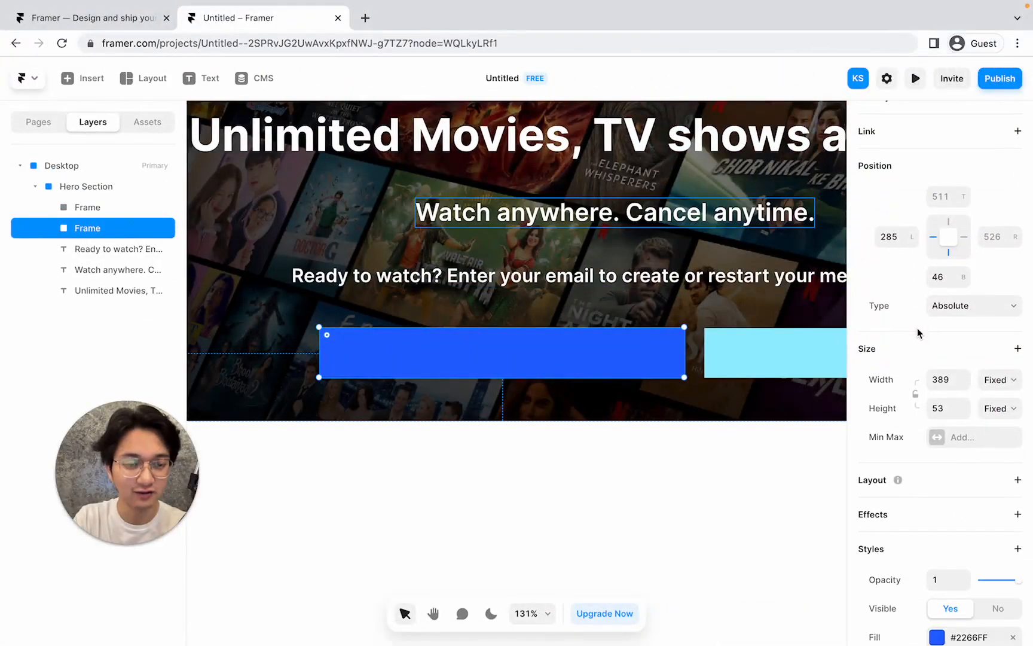
Change the email-field frame's fill colour to black (#000000).
{"action": "scroll", "coordinate": [919, 332], "scroll_direction": "up", "scroll_amount": 6}
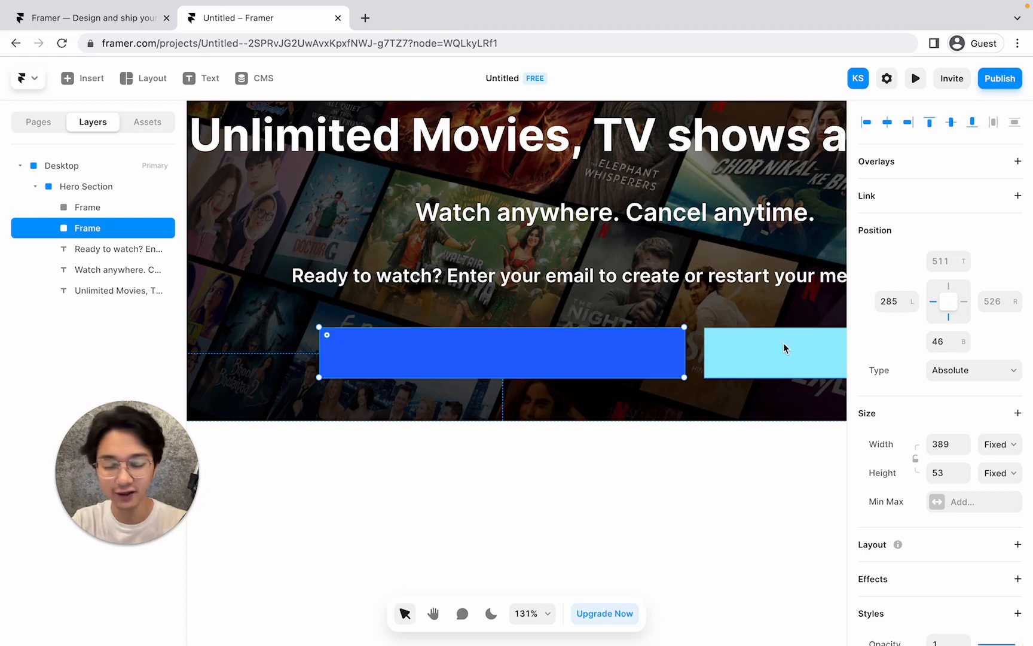
{"action": "scroll", "coordinate": [919, 308], "scroll_direction": "down", "scroll_amount": 4}
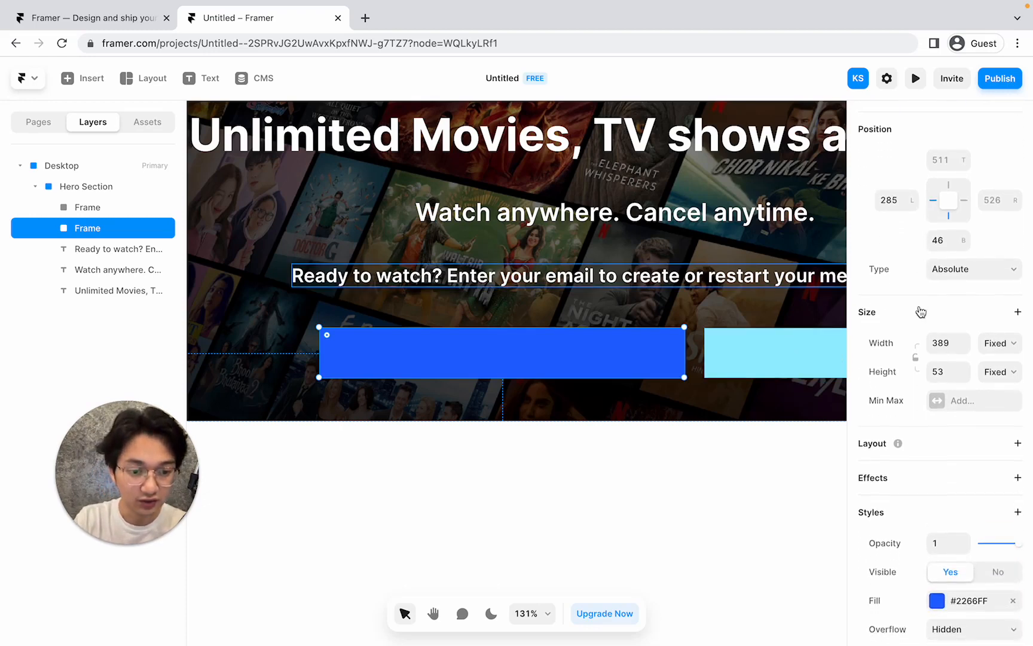
{"action": "scroll", "coordinate": [919, 309], "scroll_direction": "down", "scroll_amount": 2}
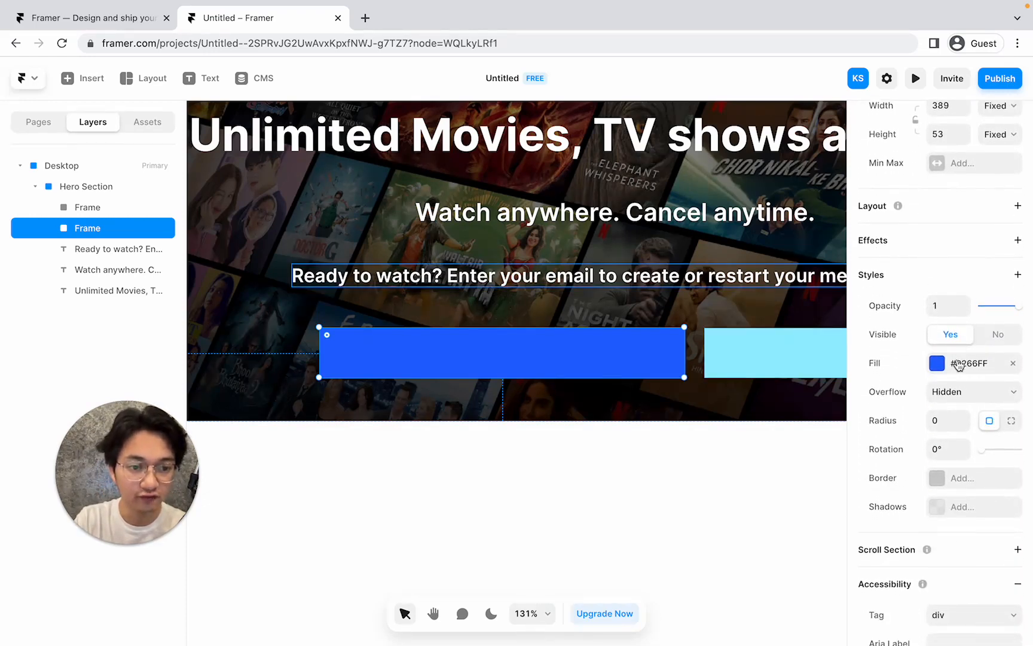
{"action": "left_click", "coordinate": [937, 363]}
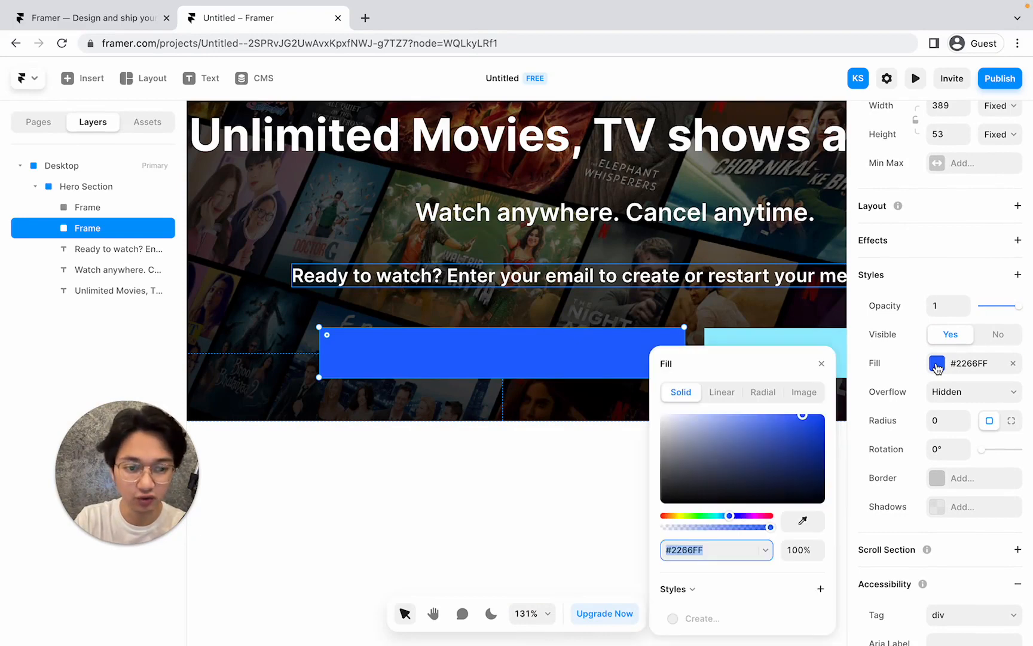
{"action": "left_click_drag", "start_coordinate": [780, 455], "coordinate": [642, 525]}
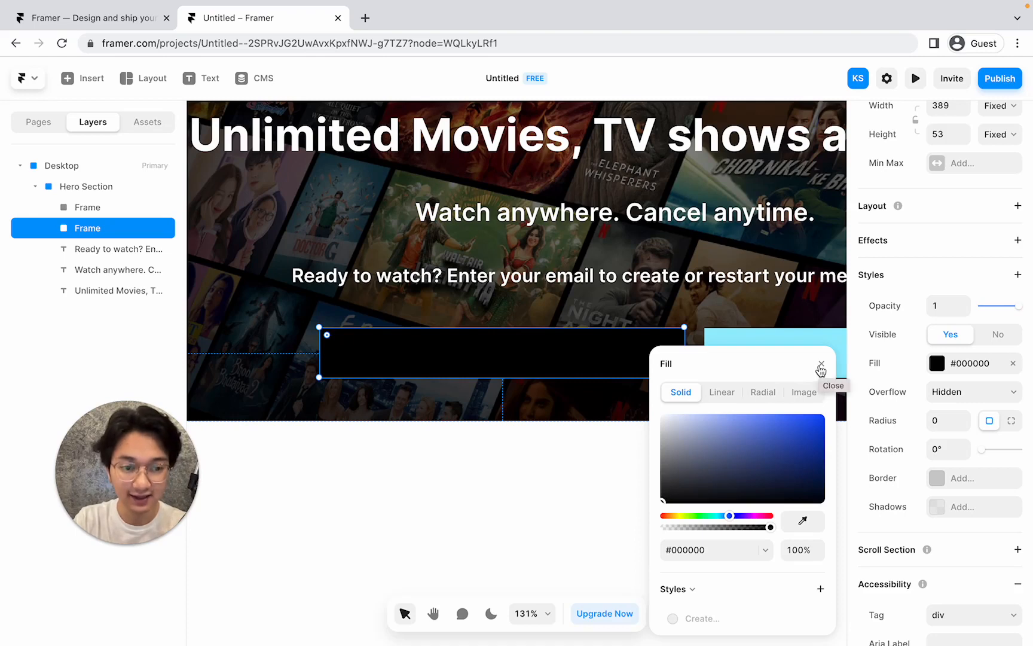
Set the black fill's opacity to 50%, after first trying 75%.
{"action": "left_click", "coordinate": [801, 550]}
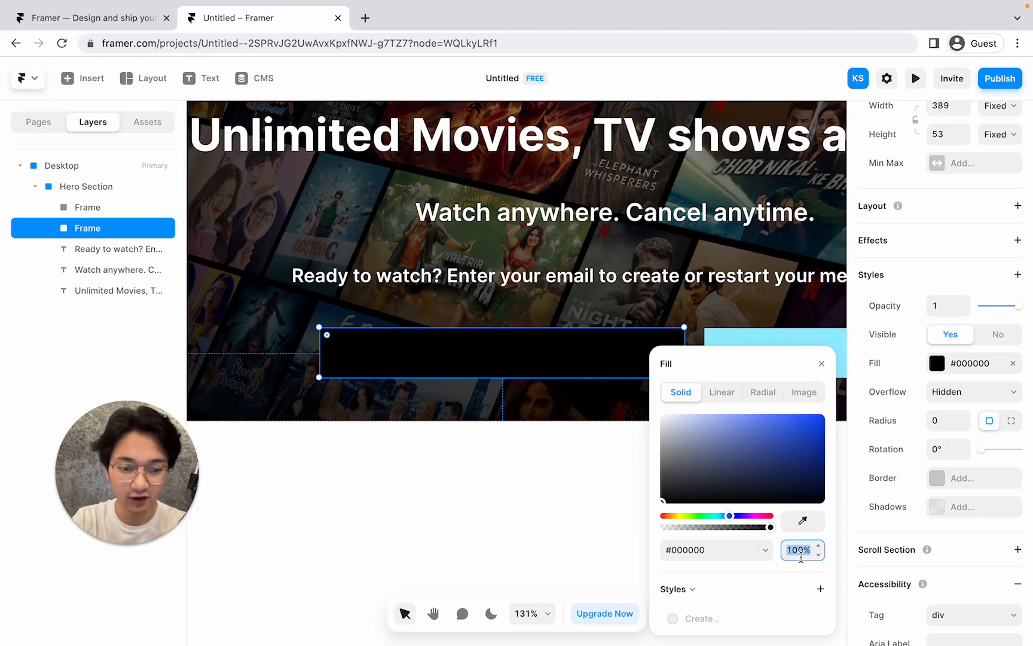
{"action": "key", "text": "Down"}
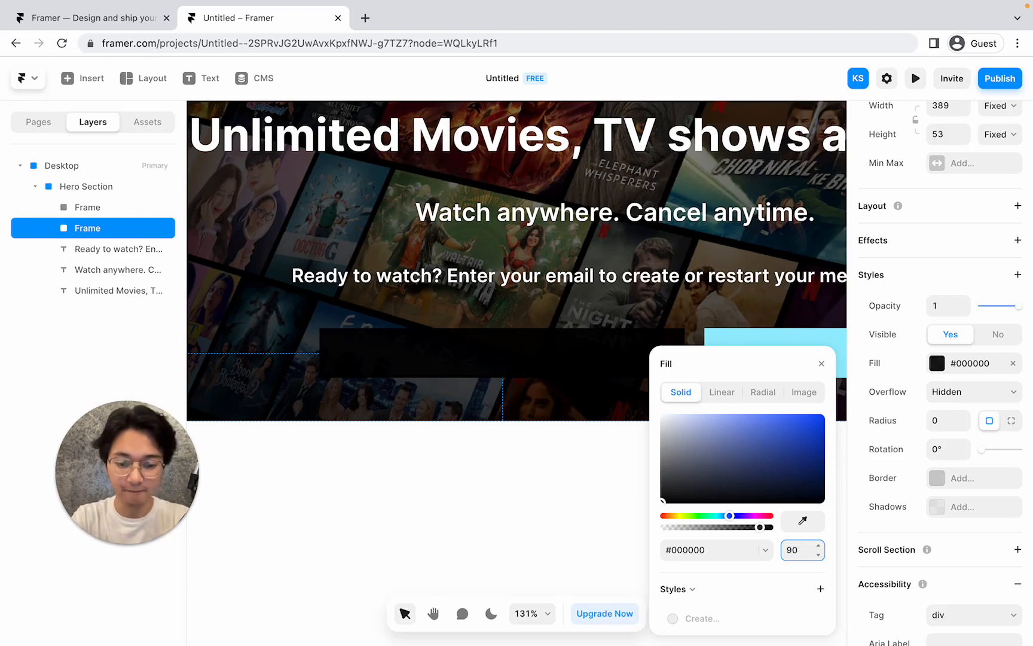
{"action": "key", "text": "BackSpace"}
{"action": "key", "text": "BackSpace"}
{"action": "type", "text": "75"}
{"action": "key", "text": "Return"}
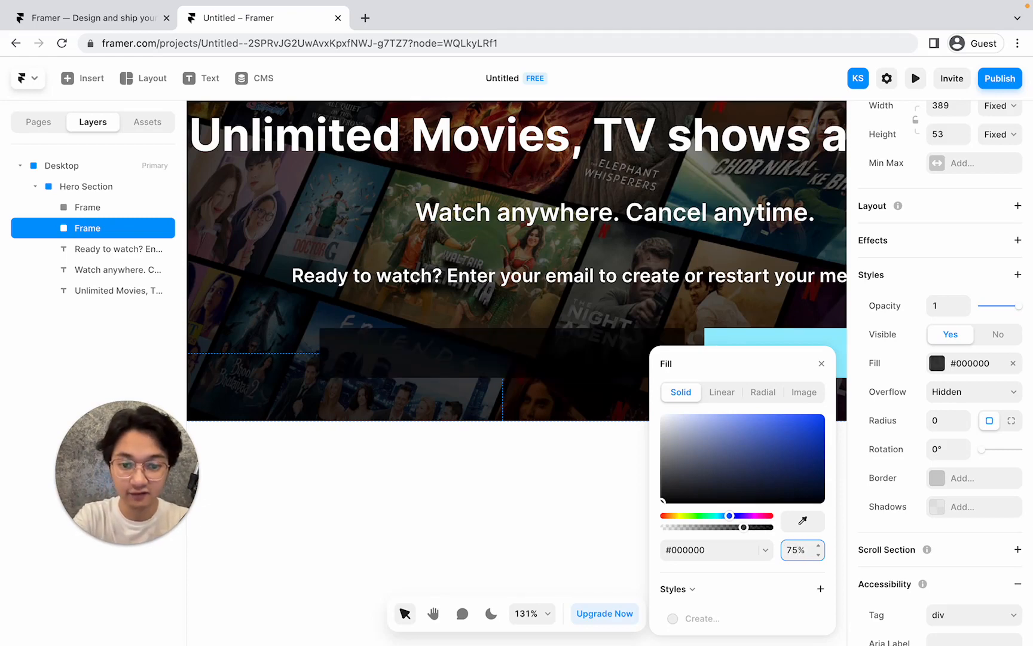
{"action": "scroll", "coordinate": [512, 422], "scroll_direction": "up", "scroll_amount": 5}
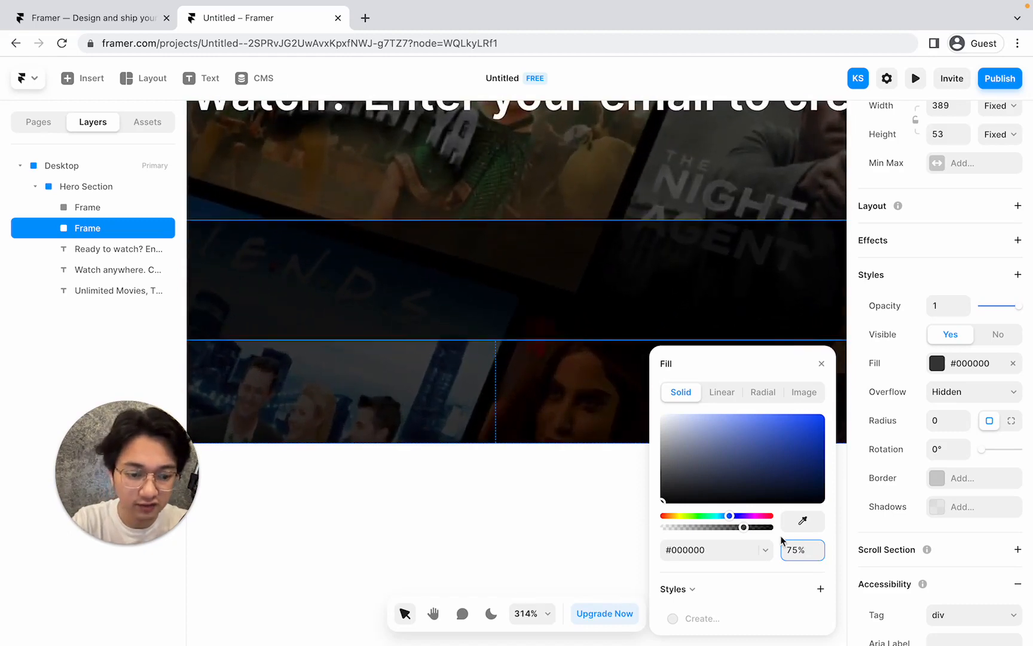
{"action": "key", "text": "Return"}
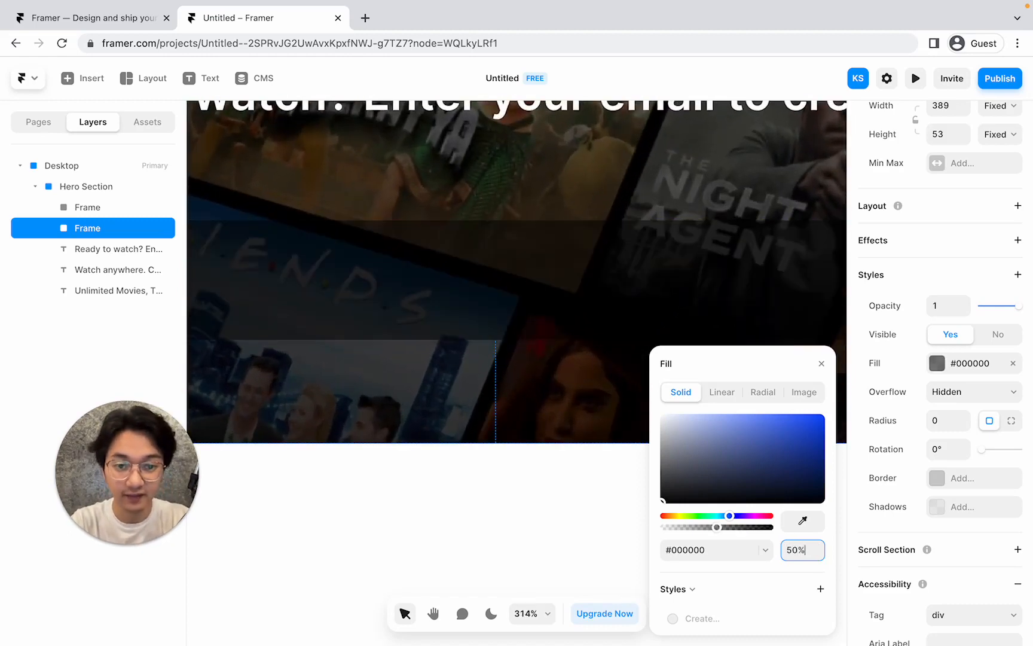
Close the fill settings and bring up the Netflix reference page.
{"action": "scroll", "coordinate": [410, 305], "scroll_direction": "down", "scroll_amount": 3}
{"action": "scroll", "coordinate": [410, 305], "scroll_direction": "down", "scroll_amount": 3}
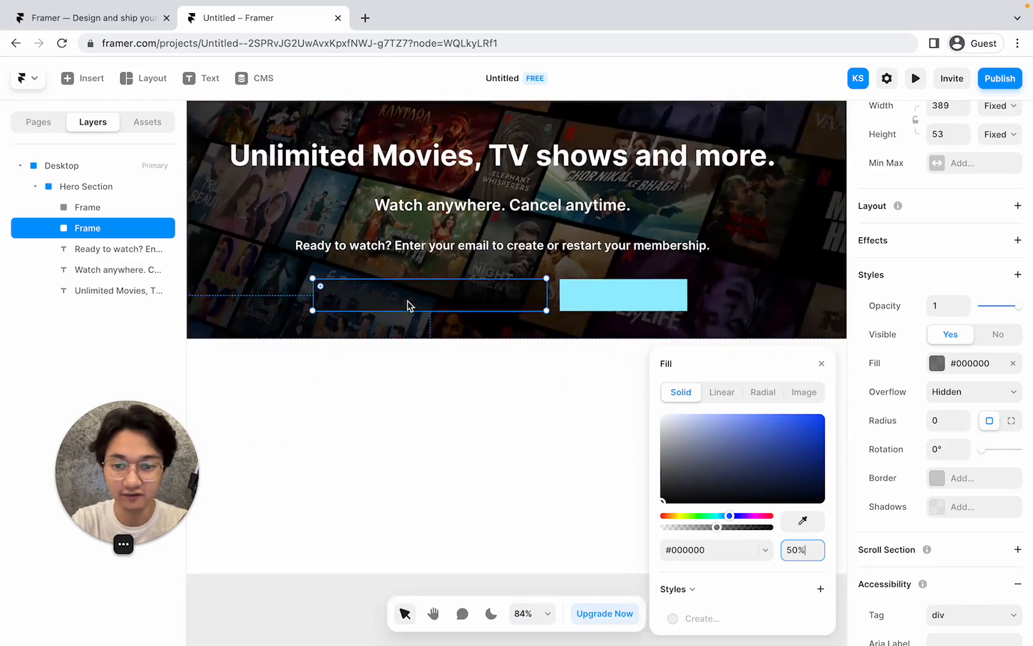
{"action": "scroll", "coordinate": [409, 305], "scroll_direction": "left", "scroll_amount": 1}
{"action": "scroll", "coordinate": [408, 304], "scroll_direction": "up", "scroll_amount": 1}
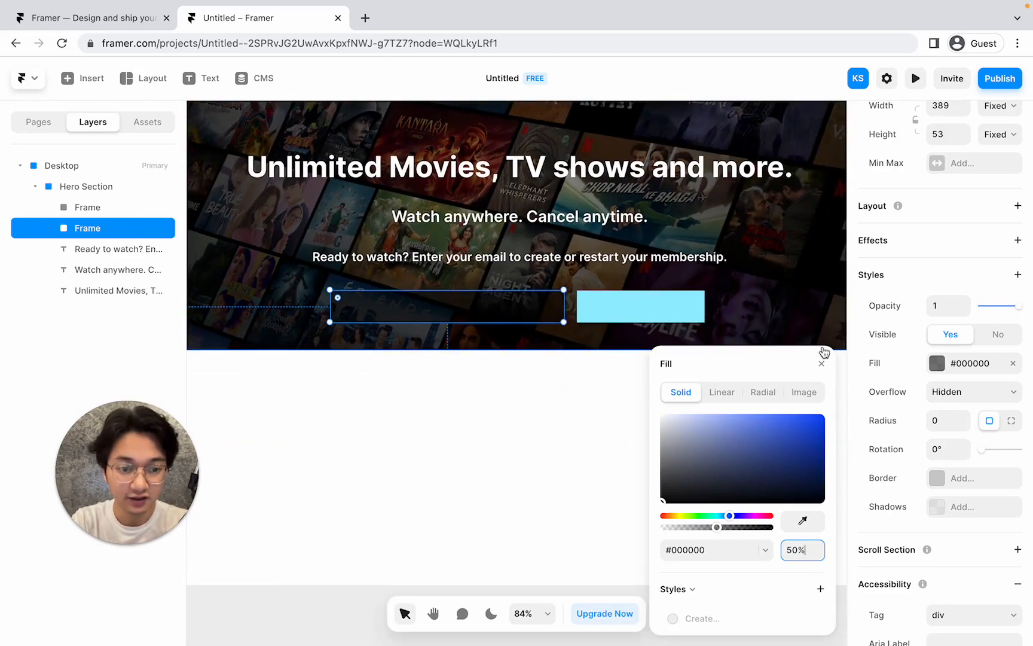
{"action": "left_click", "coordinate": [823, 365]}
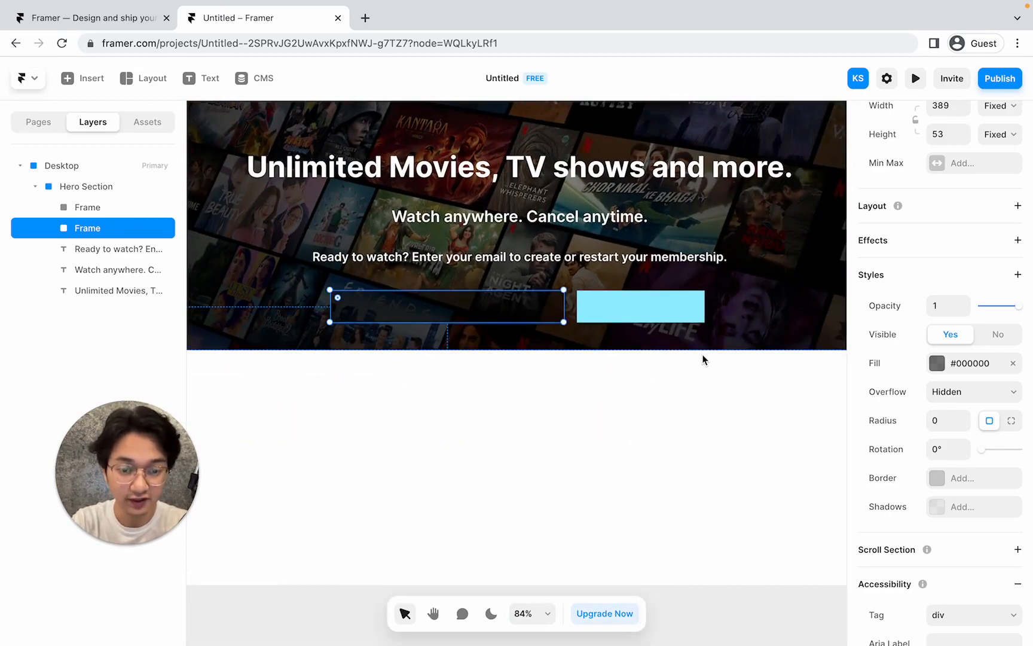
{"action": "key", "text": "ctrl+Left"}
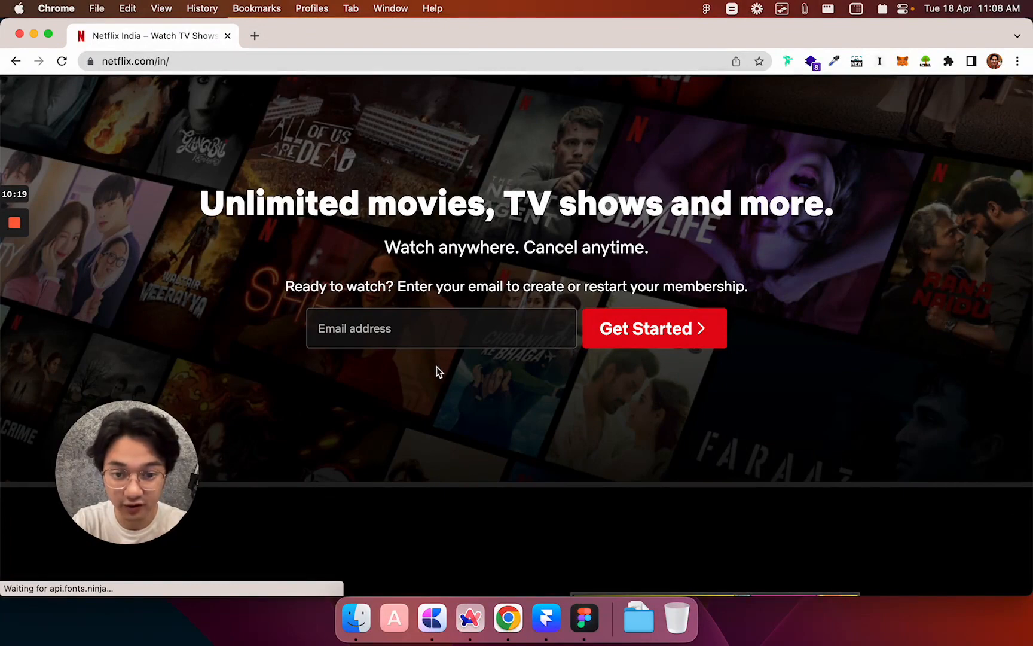
Return from the Netflix page to Framer and look over the semi-transparent email field.
{"action": "key", "text": "ctrl+Right"}
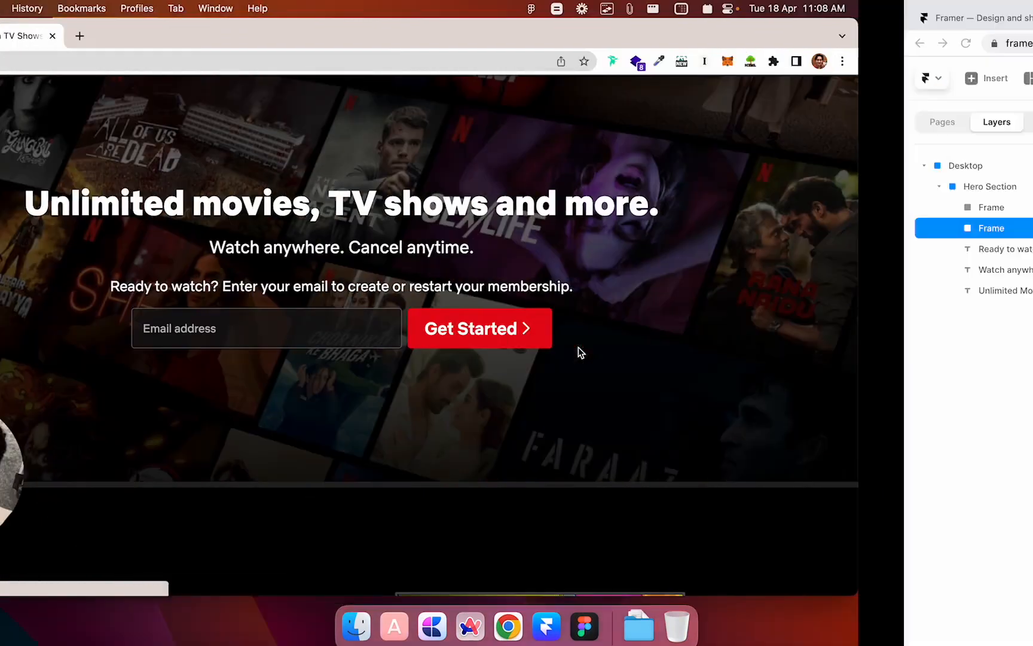
{"action": "scroll", "coordinate": [906, 371], "scroll_direction": "down", "scroll_amount": 3}
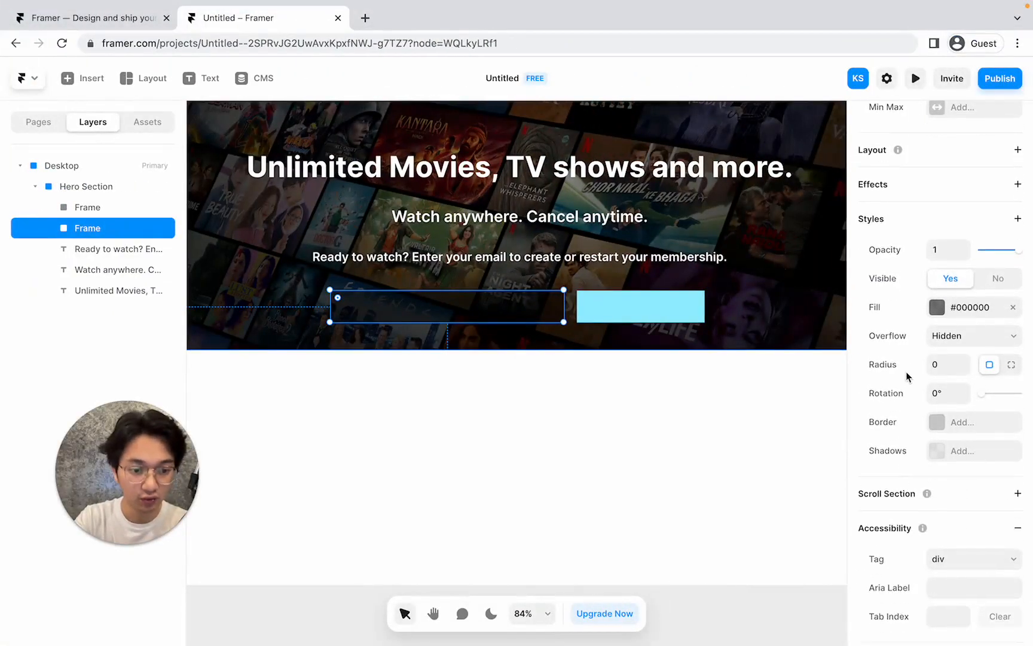
{"action": "scroll", "coordinate": [906, 372], "scroll_direction": "up", "scroll_amount": 1}
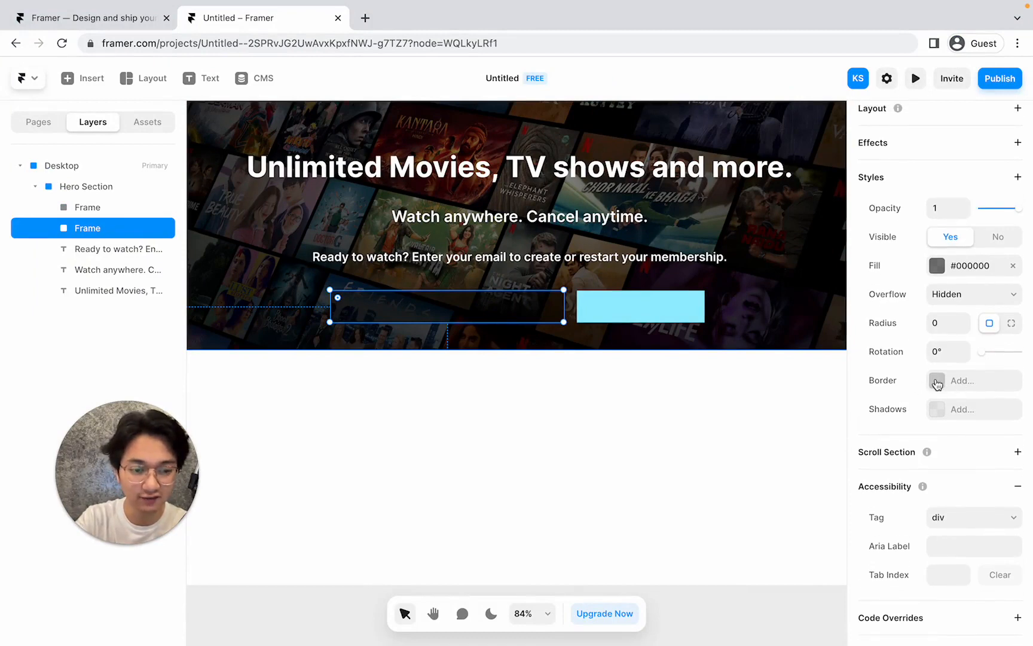
Add a grey border to the email box.
{"action": "left_click", "coordinate": [937, 382]}
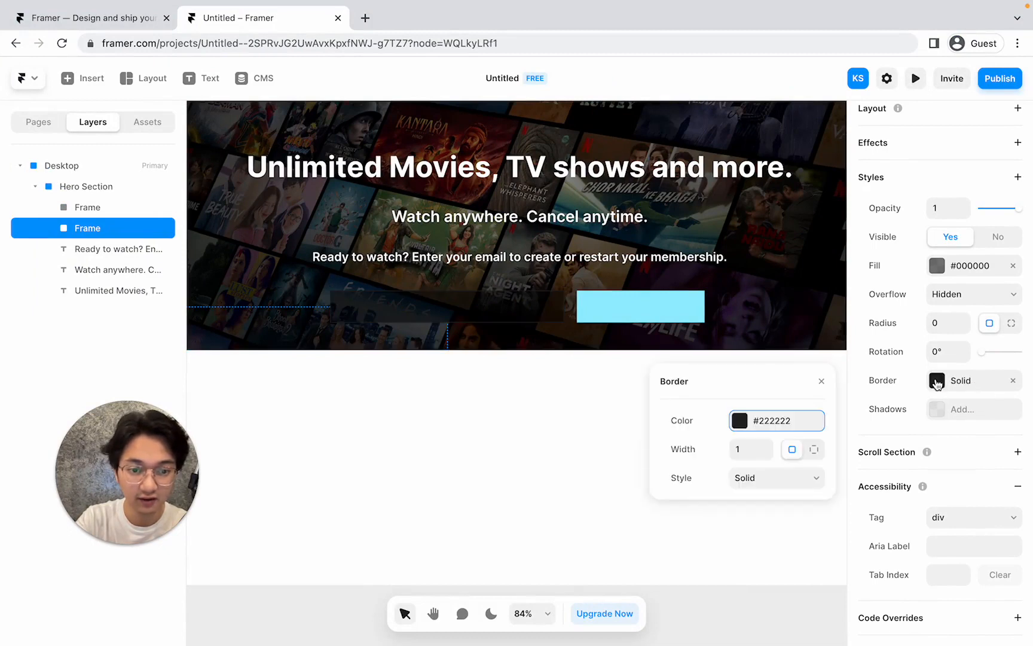
{"action": "left_click", "coordinate": [740, 420]}
{"action": "left_click_drag", "start_coordinate": [706, 425], "coordinate": [619, 450]}
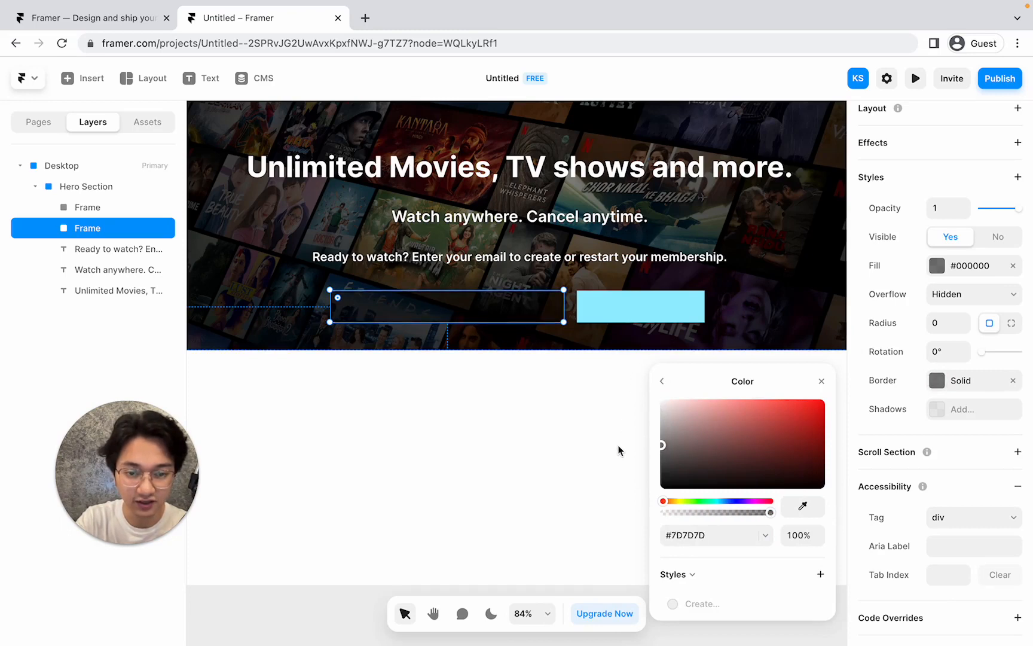
{"action": "left_click", "coordinate": [576, 337]}
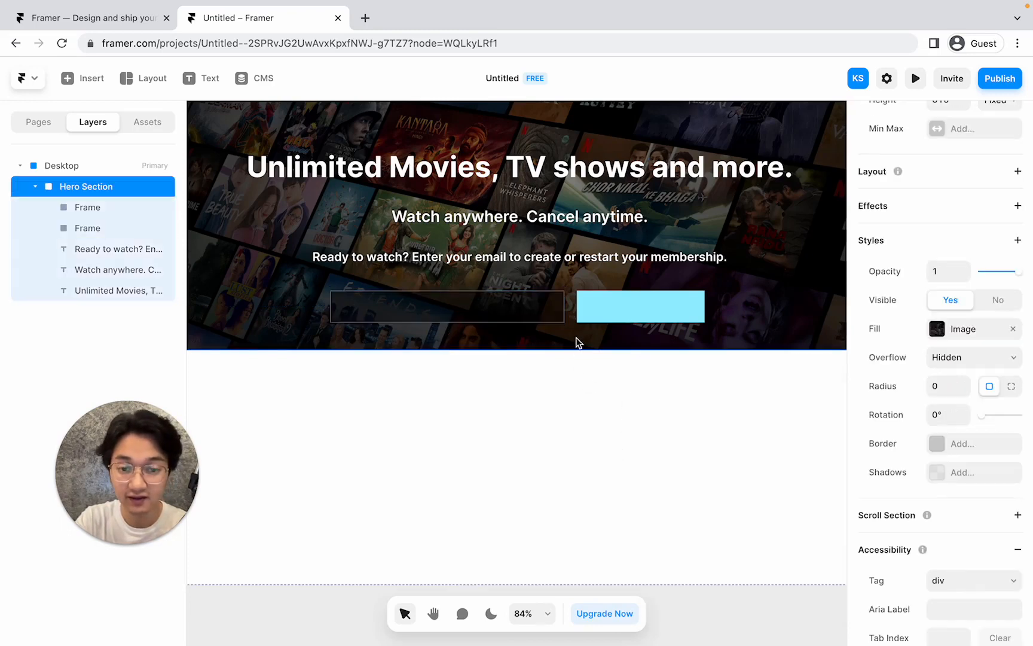
{"action": "scroll", "coordinate": [423, 323], "scroll_direction": "up", "scroll_amount": 5}
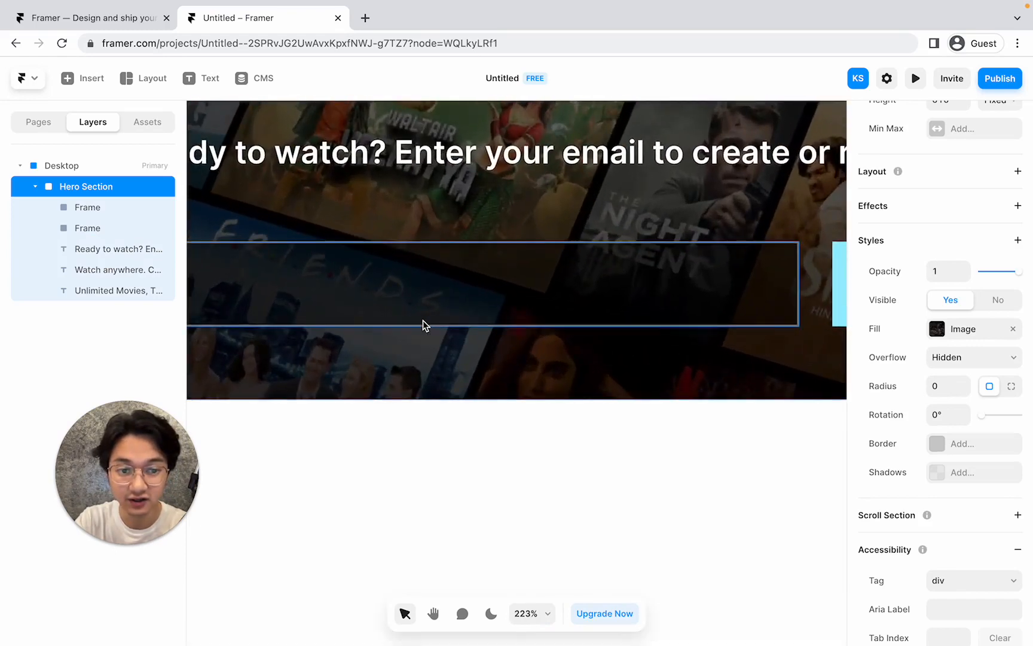
{"action": "scroll", "coordinate": [423, 323], "scroll_direction": "down", "scroll_amount": 2}
{"action": "scroll", "coordinate": [423, 325], "scroll_direction": "up", "scroll_amount": 1}
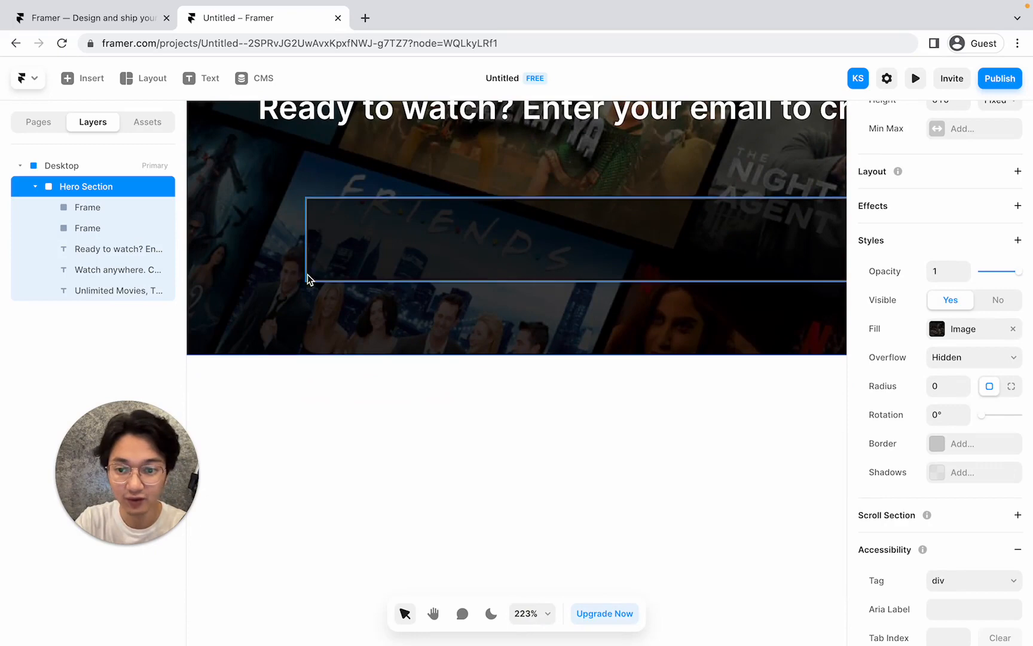
Round the email box corners, trying radius 10 and then 7.
{"action": "left_click", "coordinate": [438, 234]}
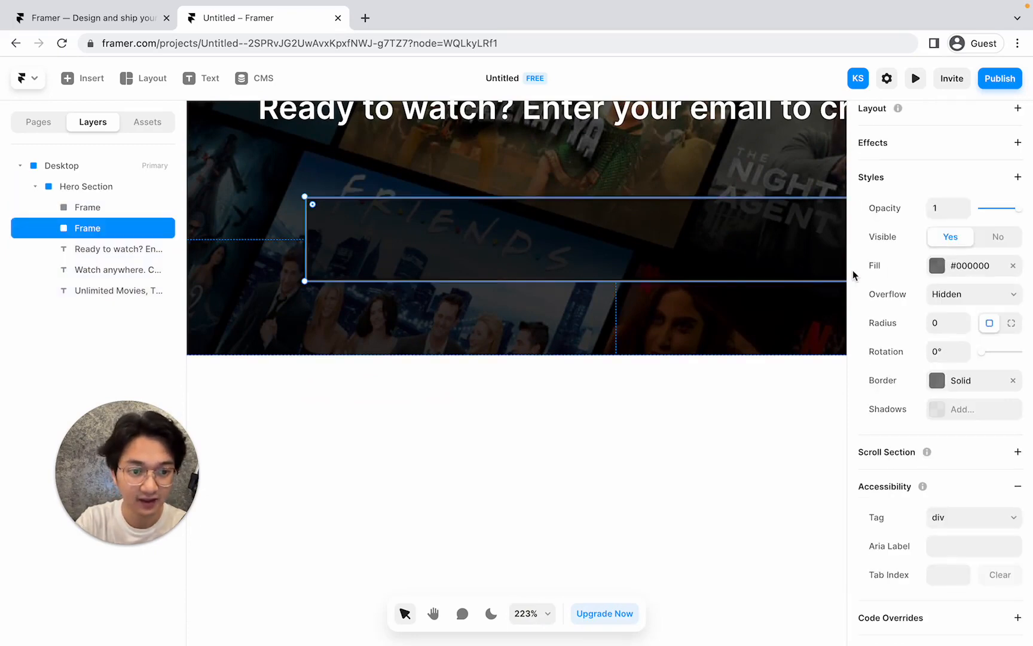
{"action": "scroll", "coordinate": [904, 290], "scroll_direction": "down", "scroll_amount": 2}
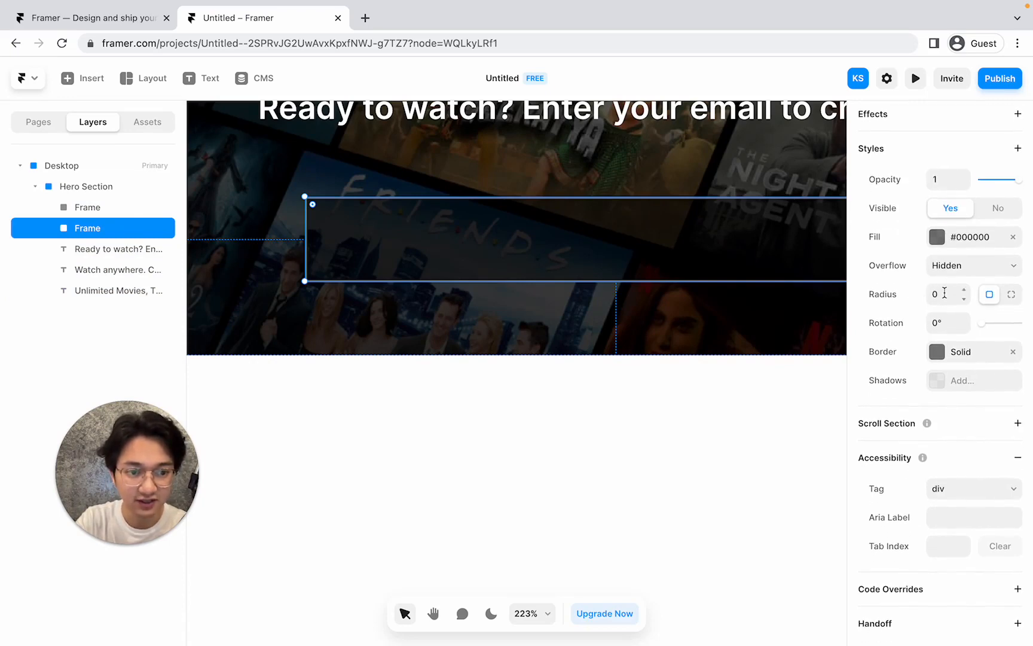
{"action": "left_click", "coordinate": [944, 292]}
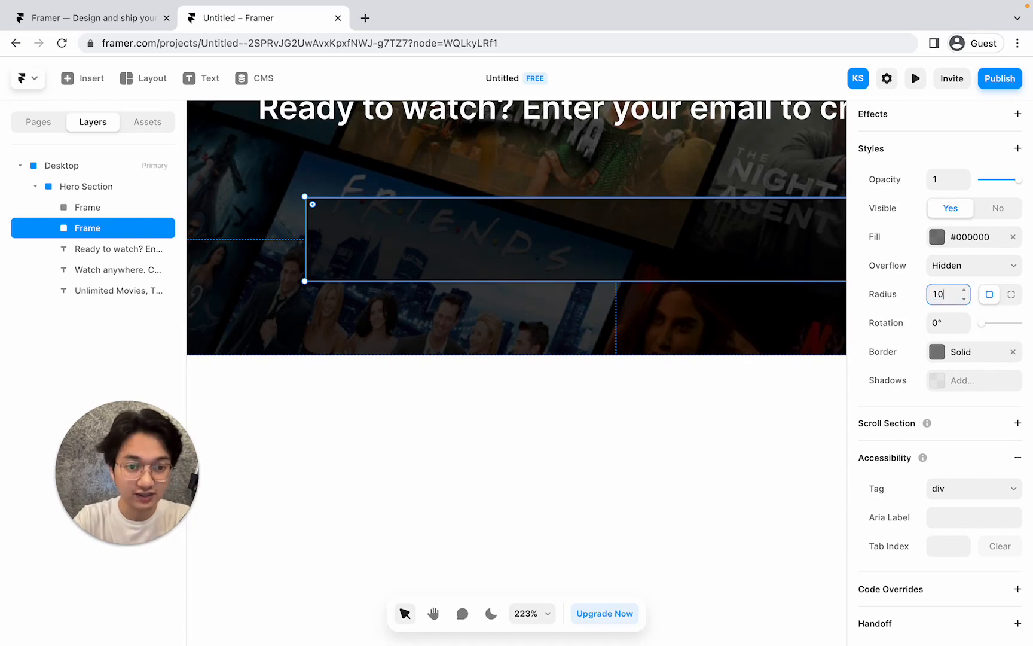
{"action": "type", "text": "10"}
{"action": "key", "text": "Return"}
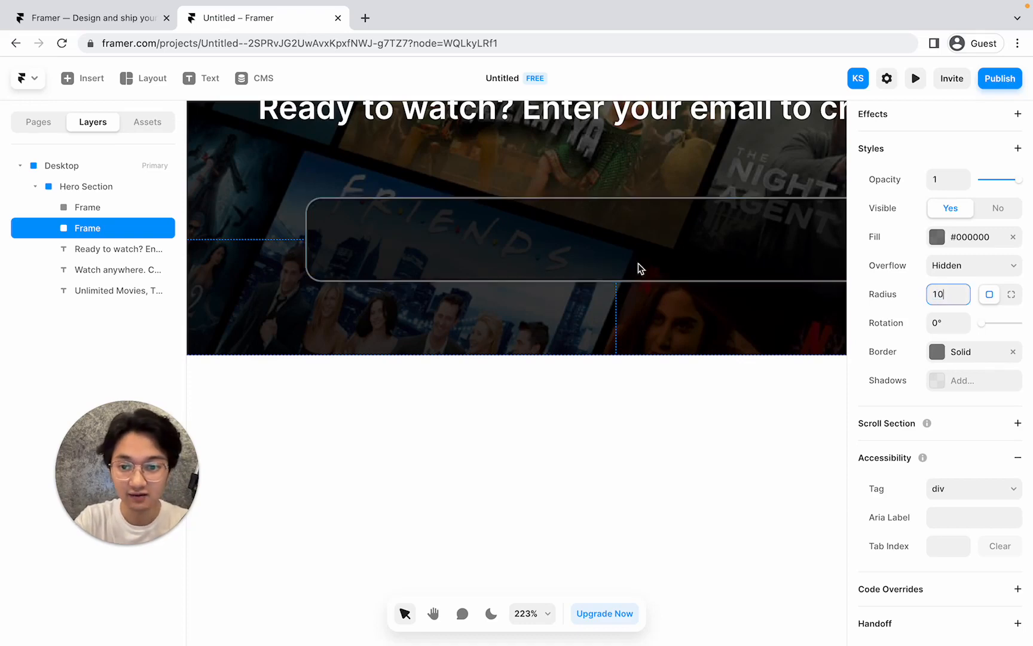
{"action": "left_click", "coordinate": [285, 205]}
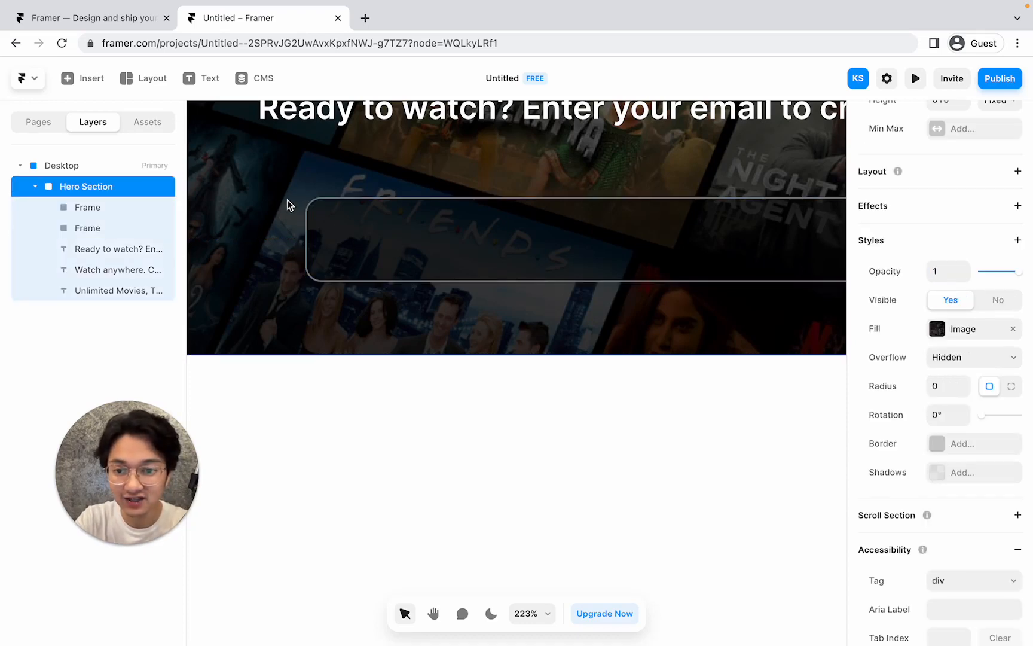
{"action": "left_click", "coordinate": [316, 211]}
{"action": "left_click", "coordinate": [943, 294]}
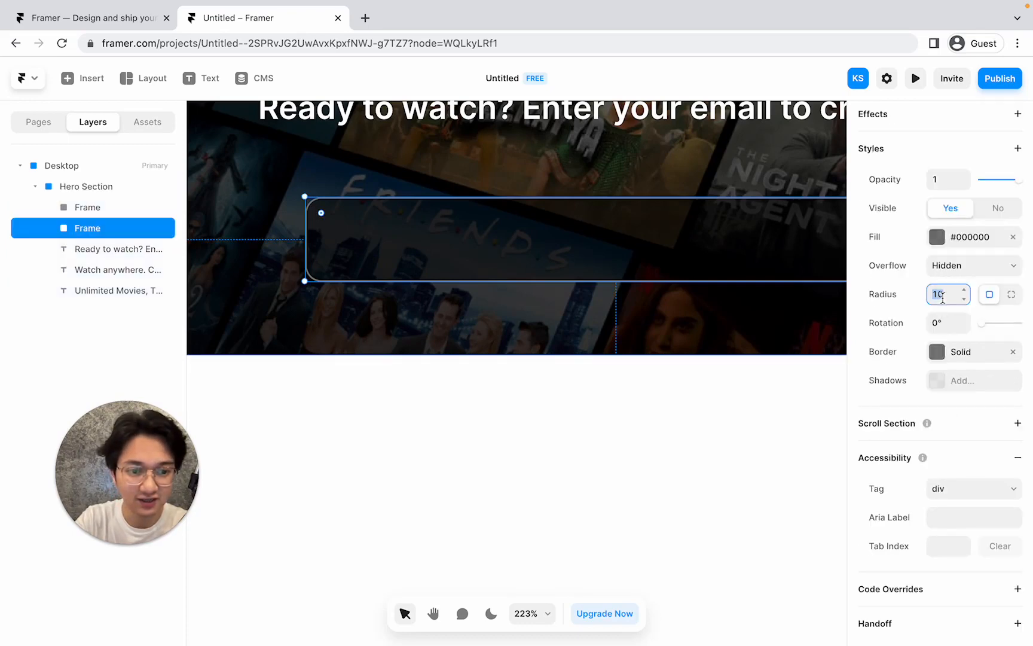
{"action": "type", "text": "7"}
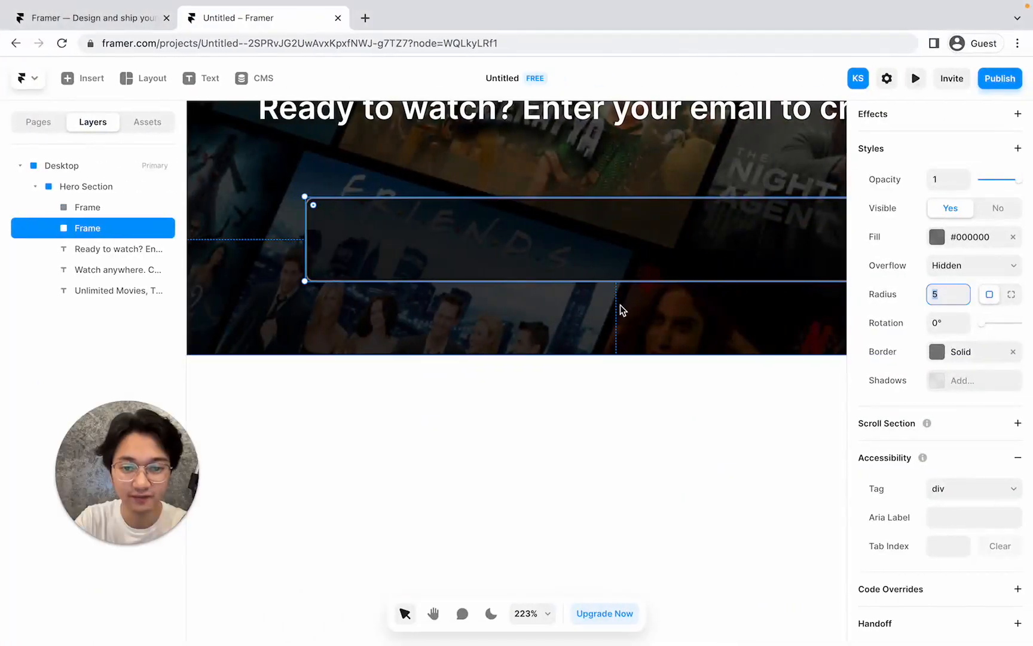
{"action": "left_click", "coordinate": [607, 320]}
Inspect the Netflix email field for comparison and dismiss its autofill suggestions.
{"action": "scroll", "coordinate": [607, 320], "scroll_direction": "down", "scroll_amount": 5}
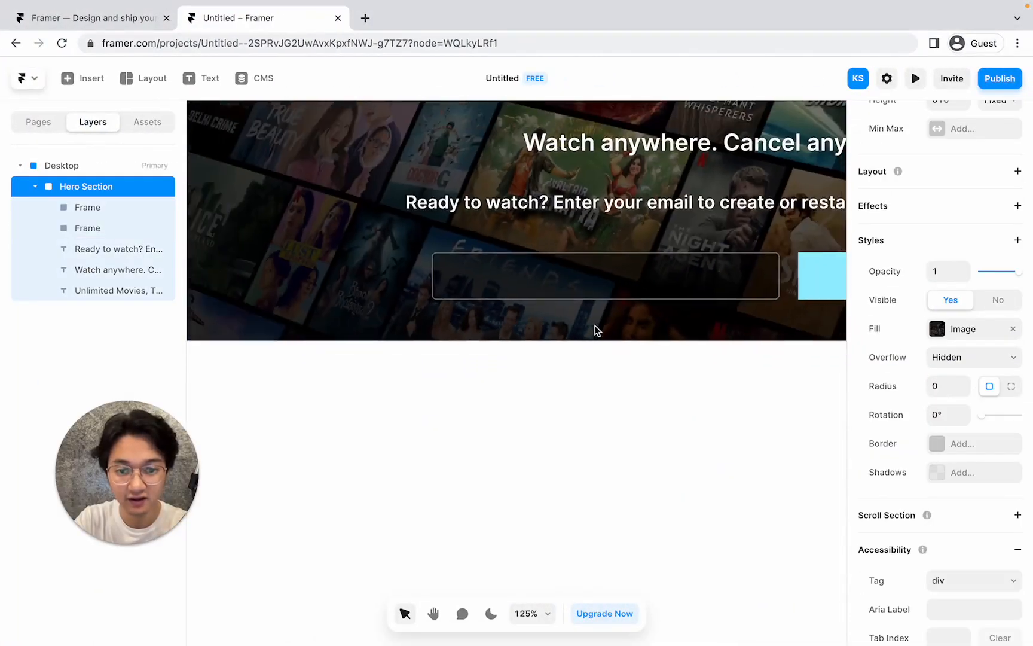
{"action": "scroll", "coordinate": [595, 329], "scroll_direction": "down", "scroll_amount": 3}
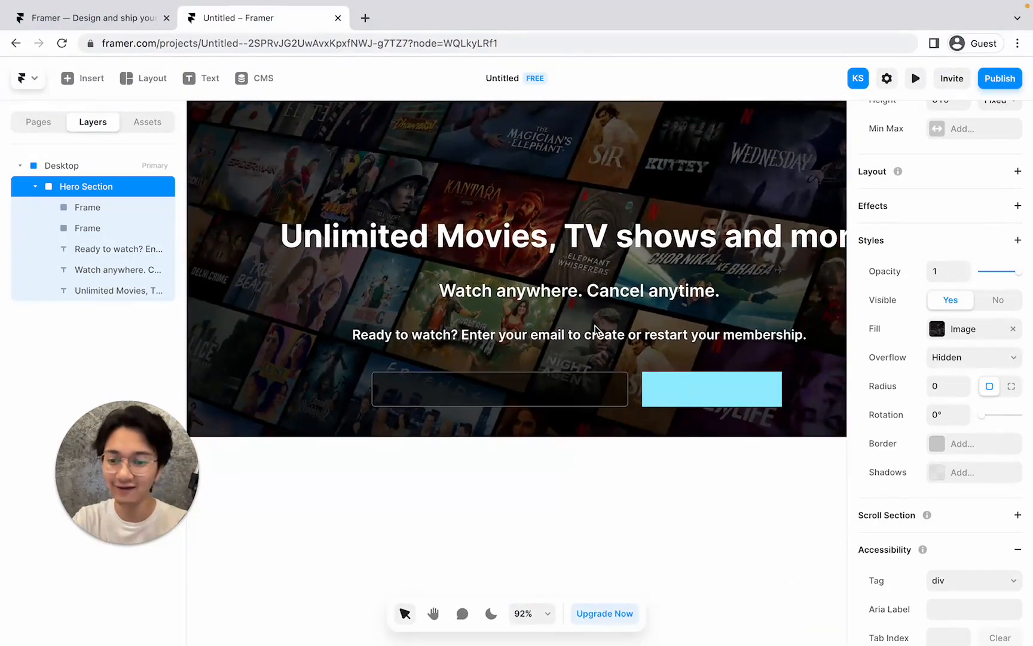
{"action": "scroll", "coordinate": [594, 330], "scroll_direction": "right", "scroll_amount": 1}
{"action": "scroll", "coordinate": [594, 330], "scroll_direction": "up", "scroll_amount": 1}
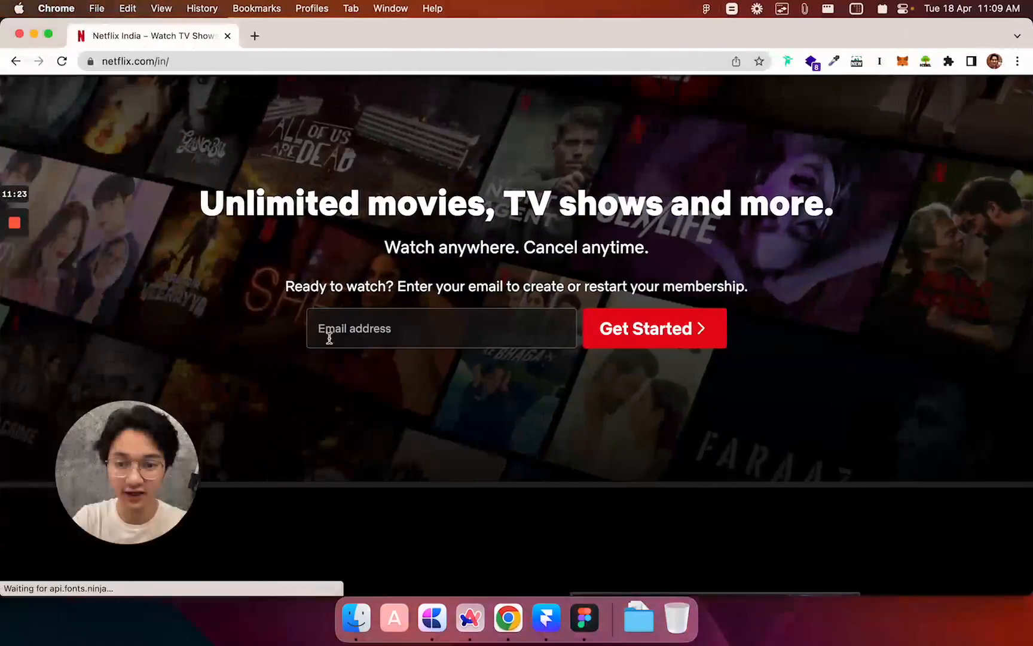
{"action": "left_click", "coordinate": [323, 330]}
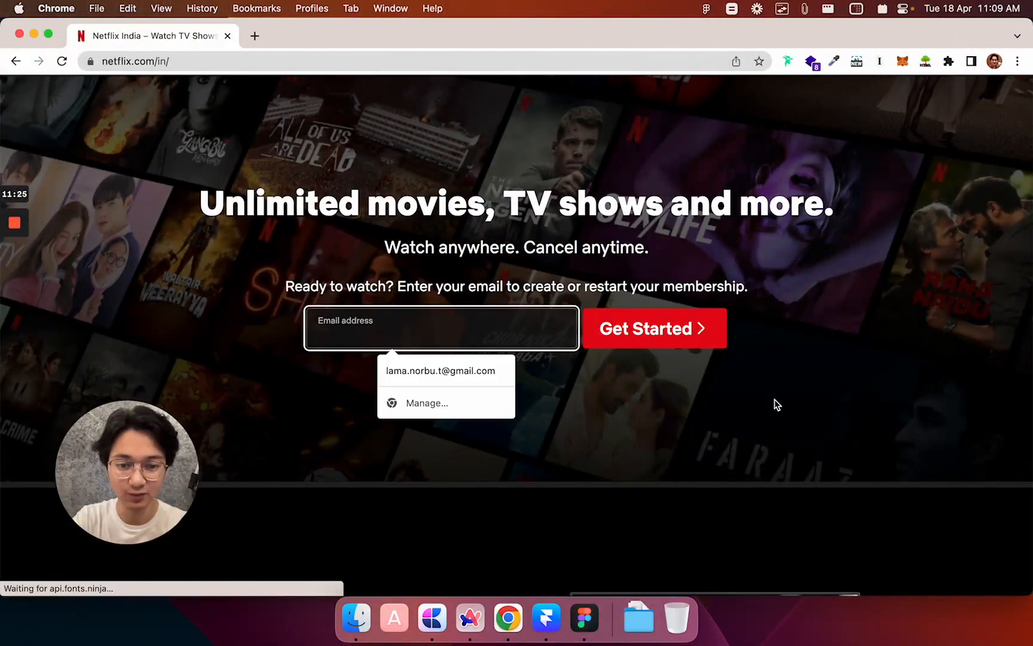
{"action": "left_click", "coordinate": [680, 418]}
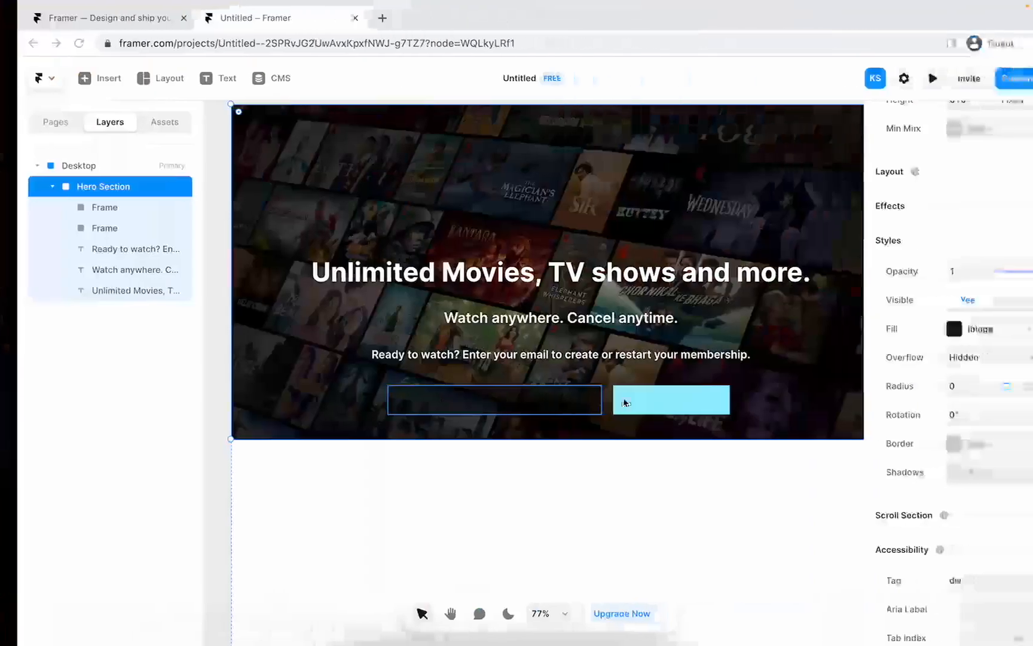
Add 'Email address' placeholder text inside the email box and move it up slightly.
{"action": "scroll", "coordinate": [416, 393], "scroll_direction": "up", "scroll_amount": 5}
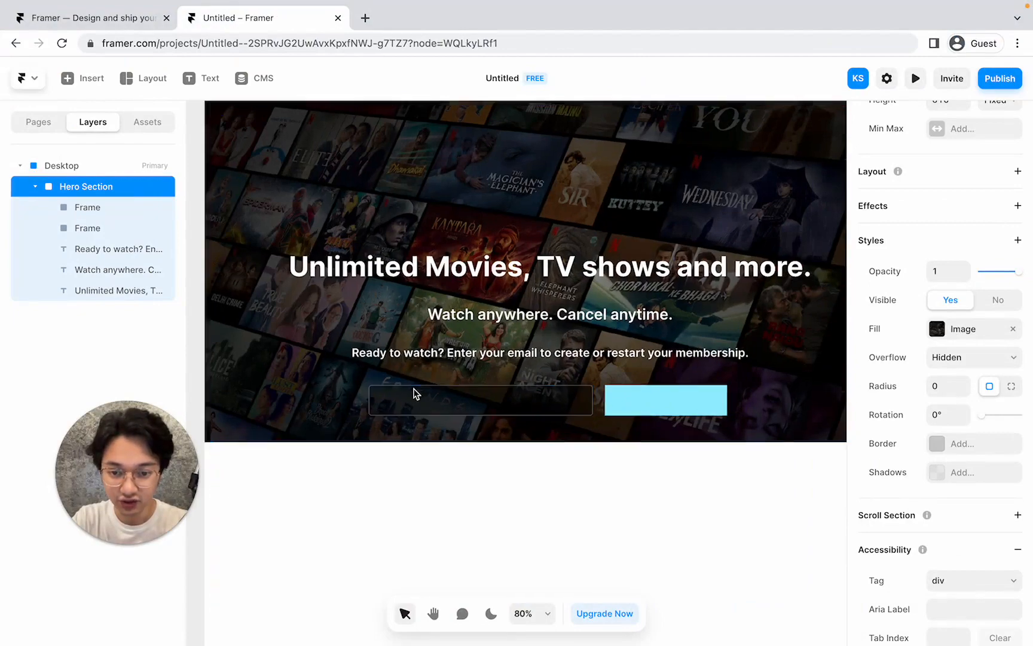
{"action": "scroll", "coordinate": [416, 393], "scroll_direction": "down", "scroll_amount": 2}
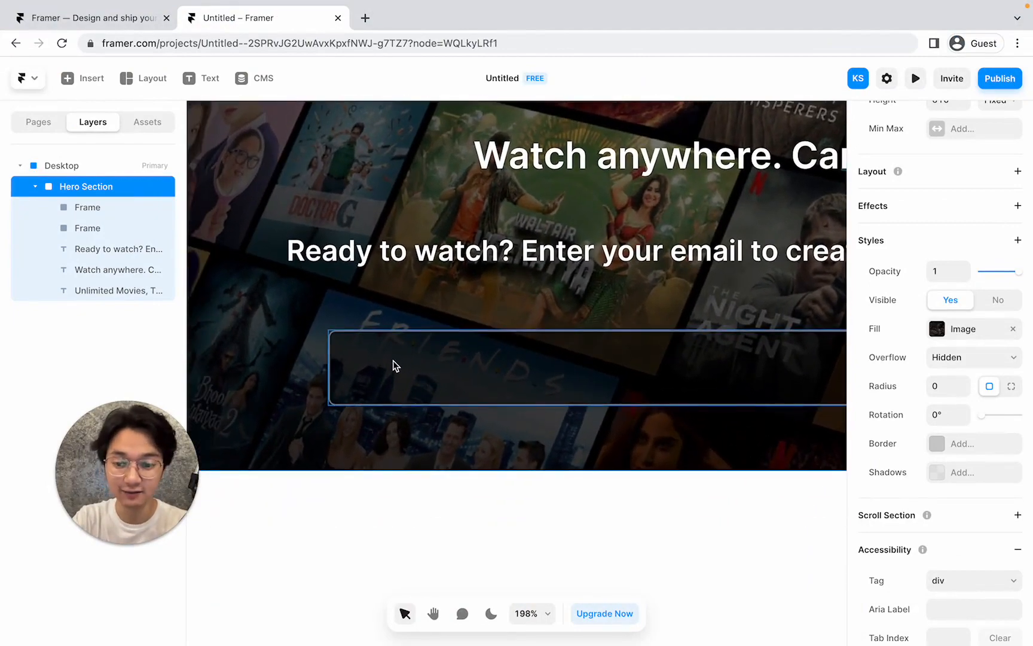
{"action": "left_click", "coordinate": [190, 84]}
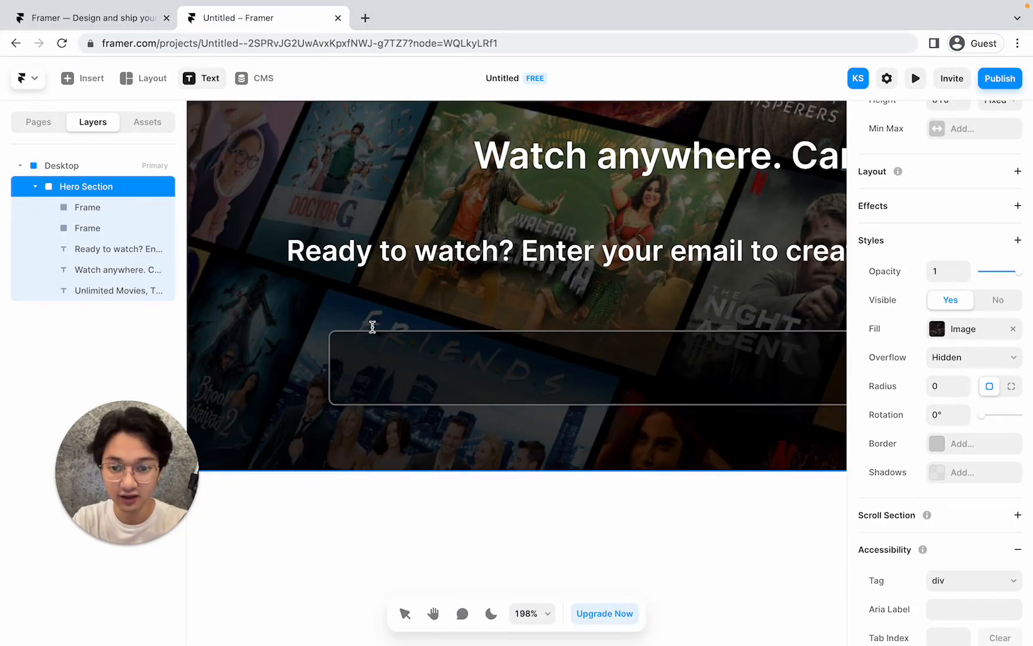
{"action": "left_click", "coordinate": [361, 369]}
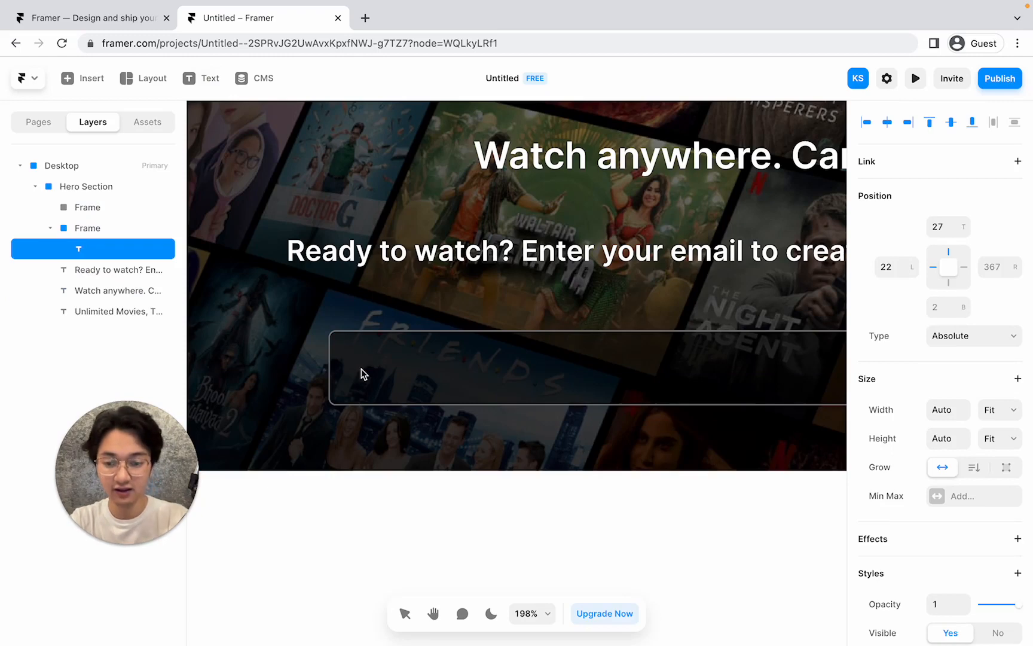
{"action": "type", "text": "Email address"}
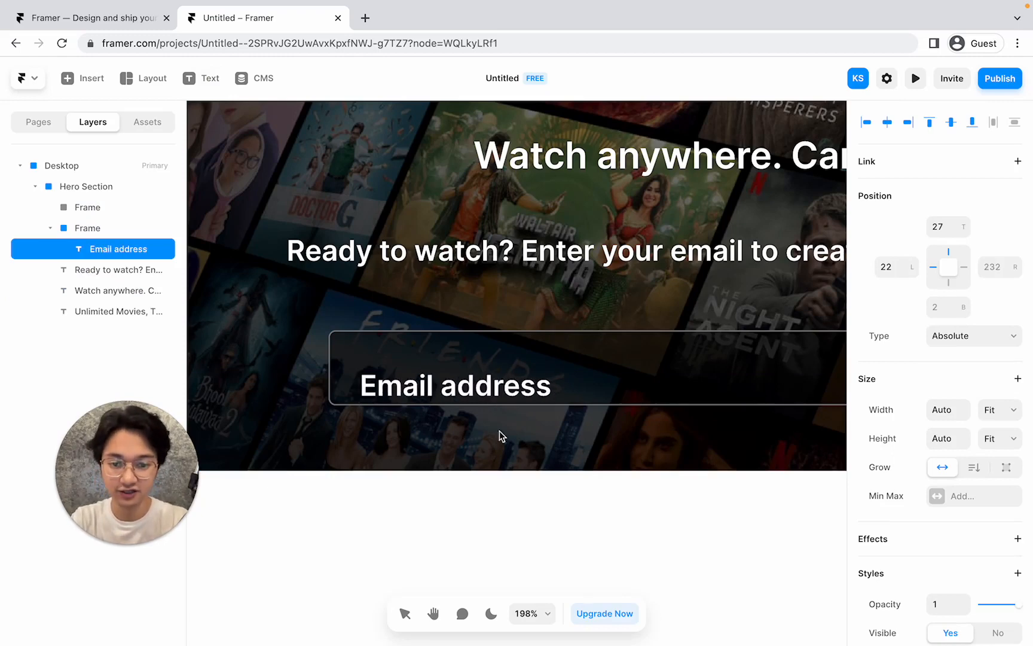
{"action": "key", "text": "Escape"}
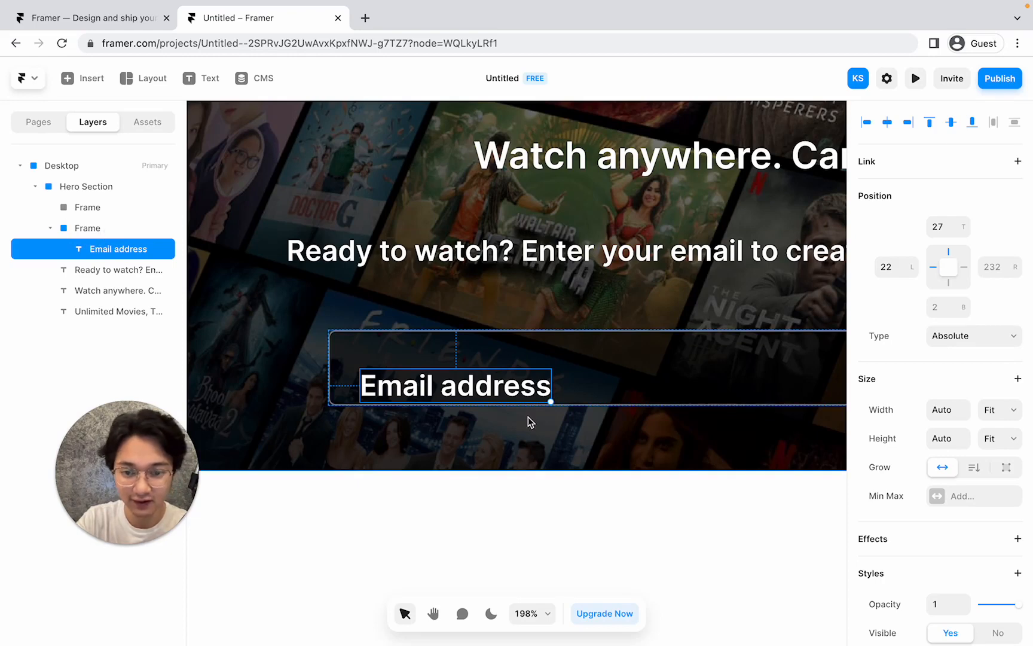
{"action": "left_click_drag", "start_coordinate": [446, 392], "coordinate": [443, 376]}
Nudge the email box left, rename its layer 'Email Input', and switch to Netflix.
{"action": "scroll", "coordinate": [586, 330], "scroll_direction": "down", "scroll_amount": 5}
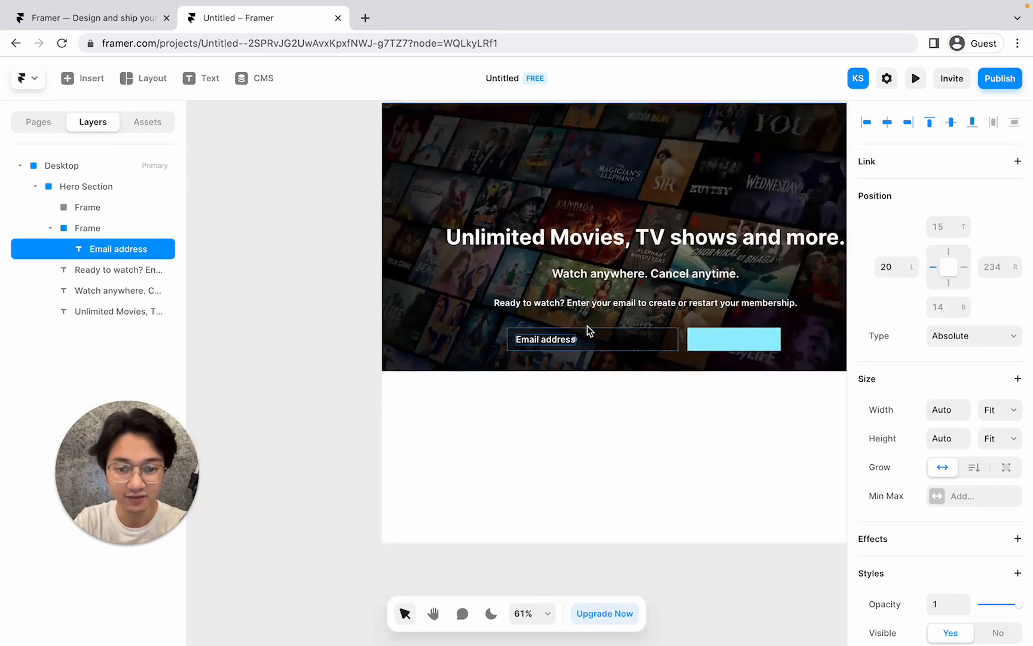
{"action": "left_click", "coordinate": [599, 339]}
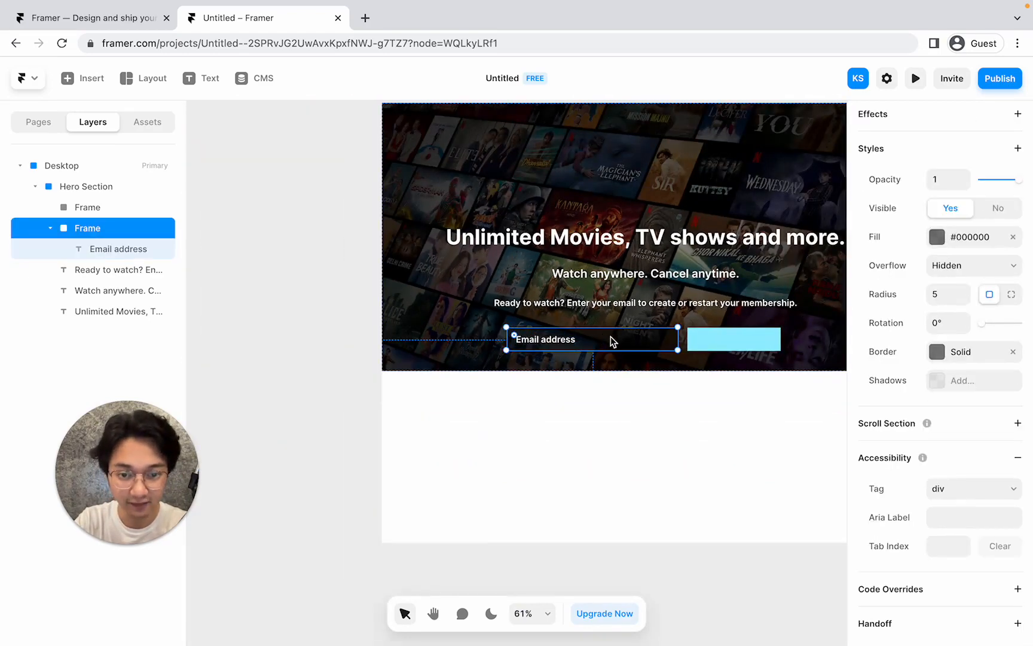
{"action": "mouse_move", "coordinate": [613, 341]}
{"action": "left_mouse_down"}
{"action": "mouse_move", "coordinate": [581, 323]}
{"action": "mouse_move", "coordinate": [604, 325]}
{"action": "mouse_move", "coordinate": [606, 339]}
{"action": "left_mouse_up"}
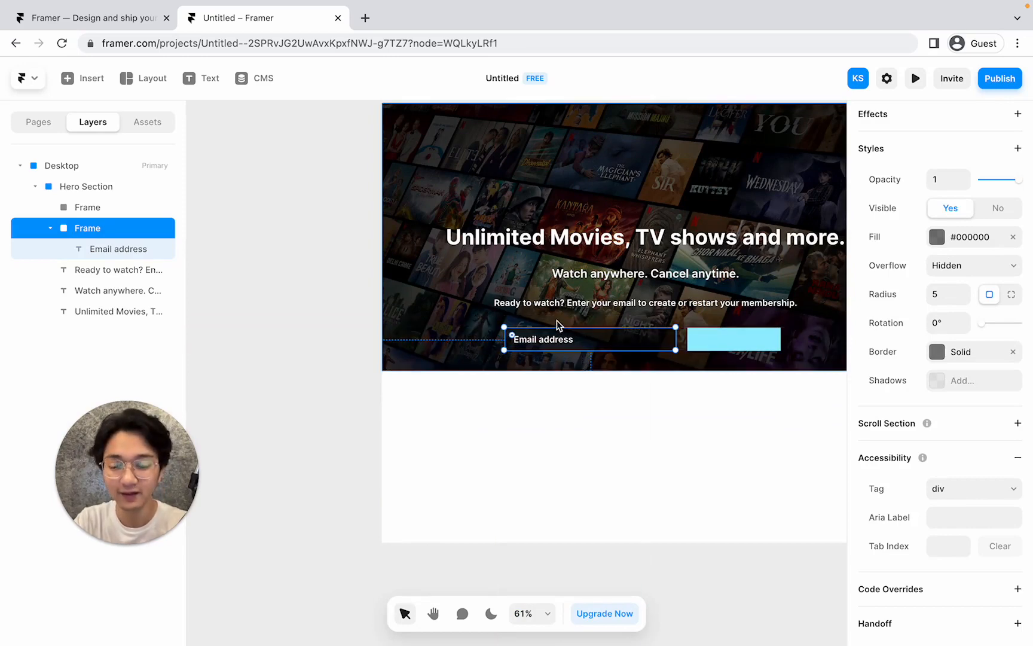
{"action": "double_click", "coordinate": [106, 228]}
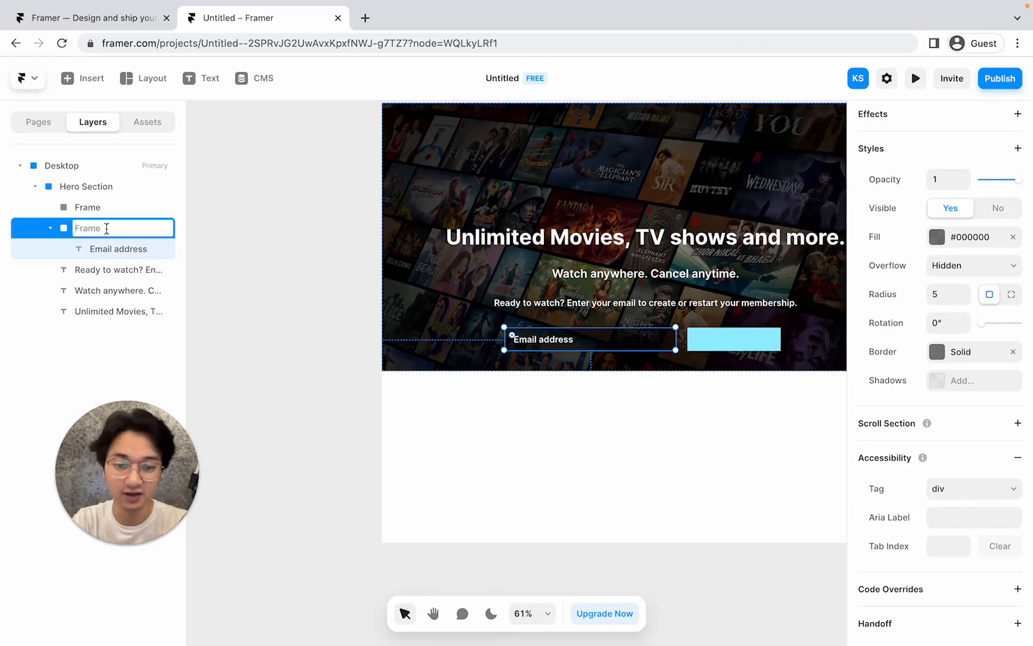
{"action": "type", "text": "Email I"}
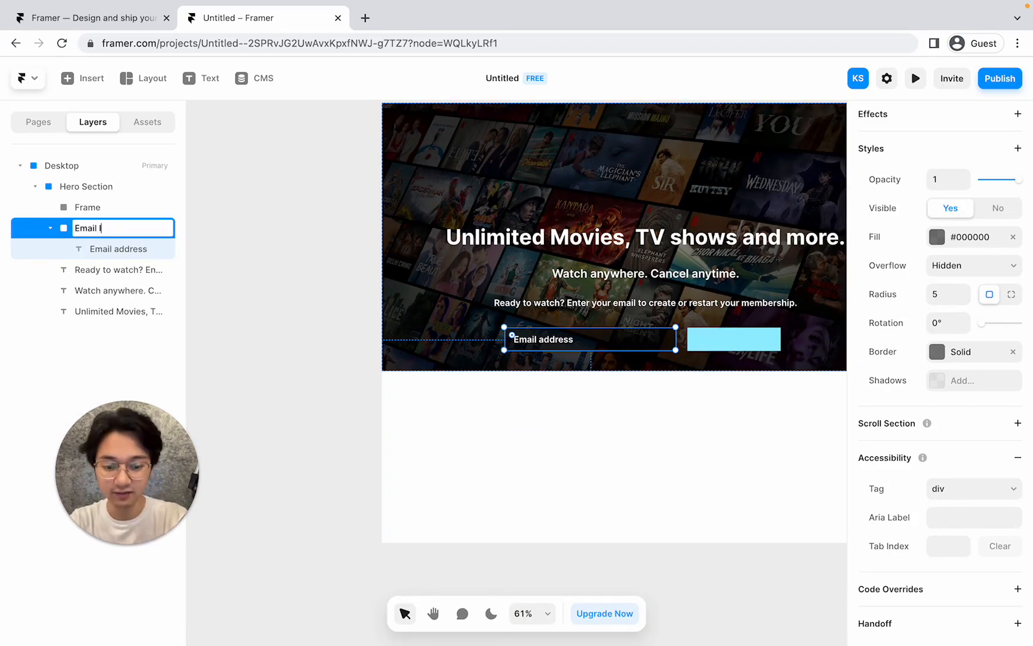
{"action": "type", "text": "nput"}
{"action": "key", "text": "Return"}
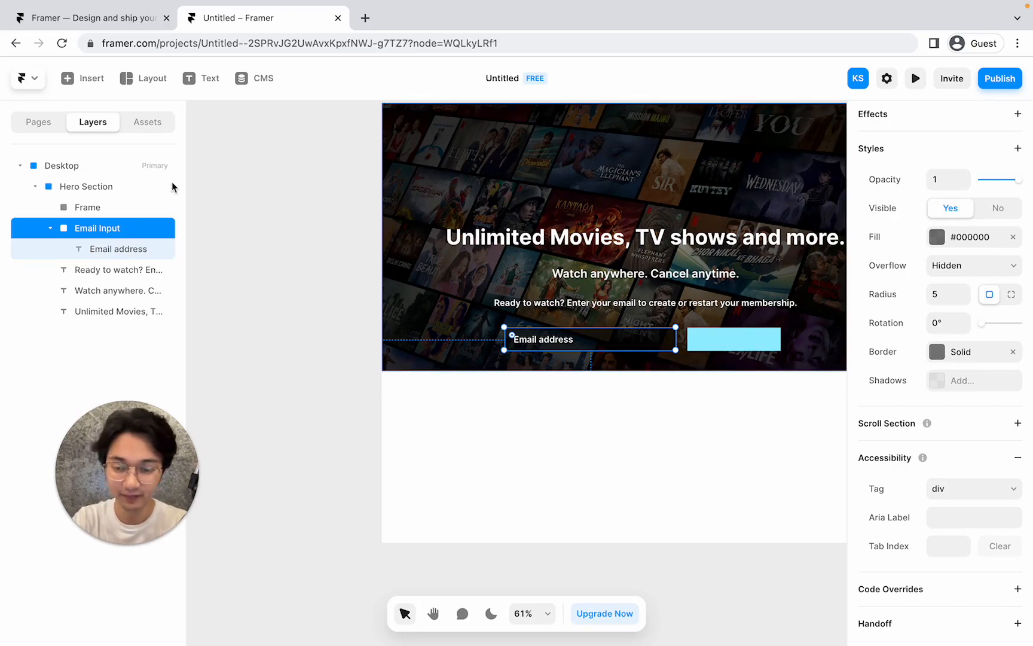
{"action": "key", "text": "ctrl+Left"}
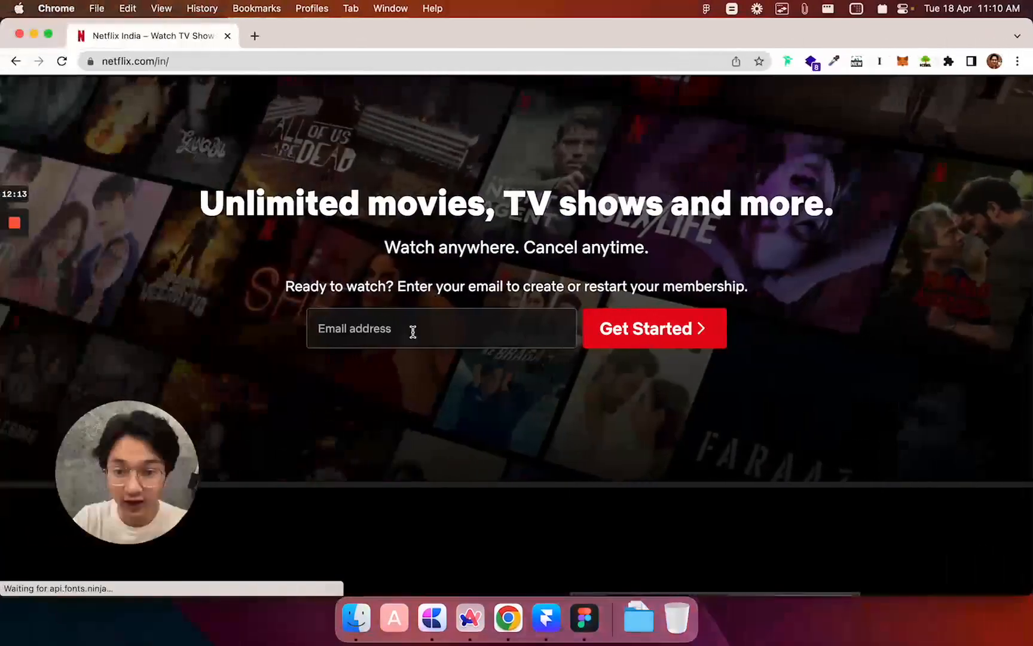
Focus the Netflix email field to inspect it, then click away.
{"action": "left_click", "coordinate": [320, 329]}
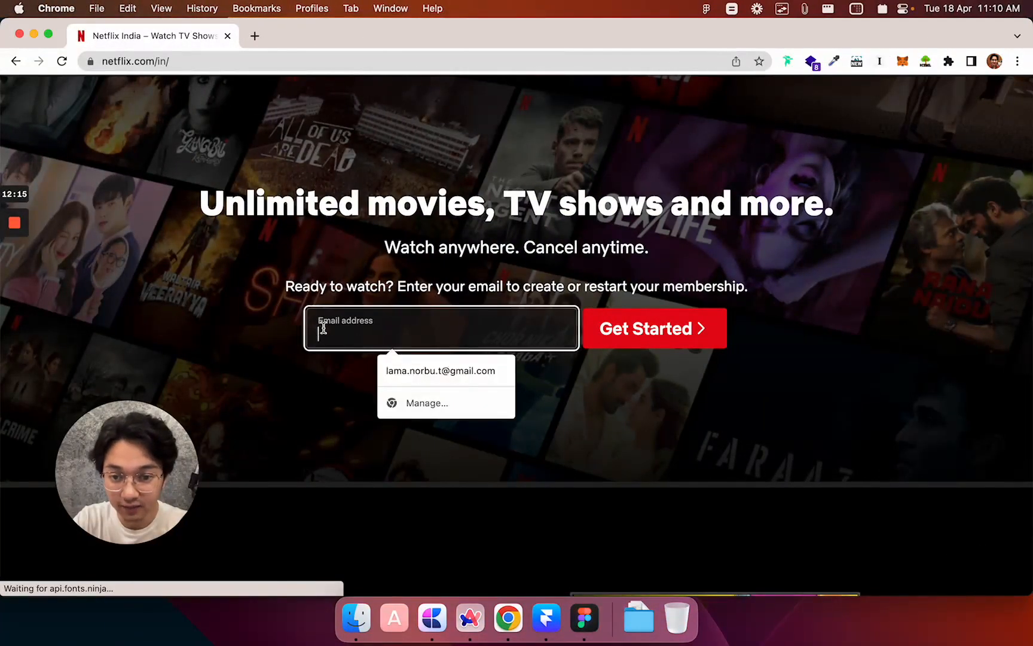
{"action": "left_click", "coordinate": [266, 329]}
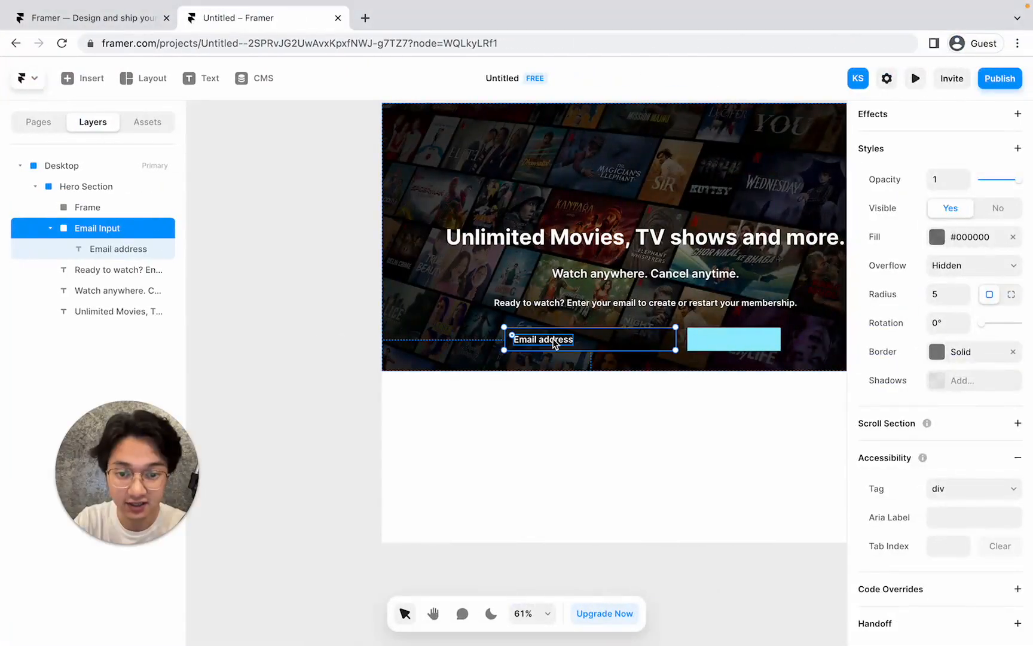
Make the Email address placeholder Medium weight and grey #B8B8B8.
{"action": "left_click", "coordinate": [555, 343]}
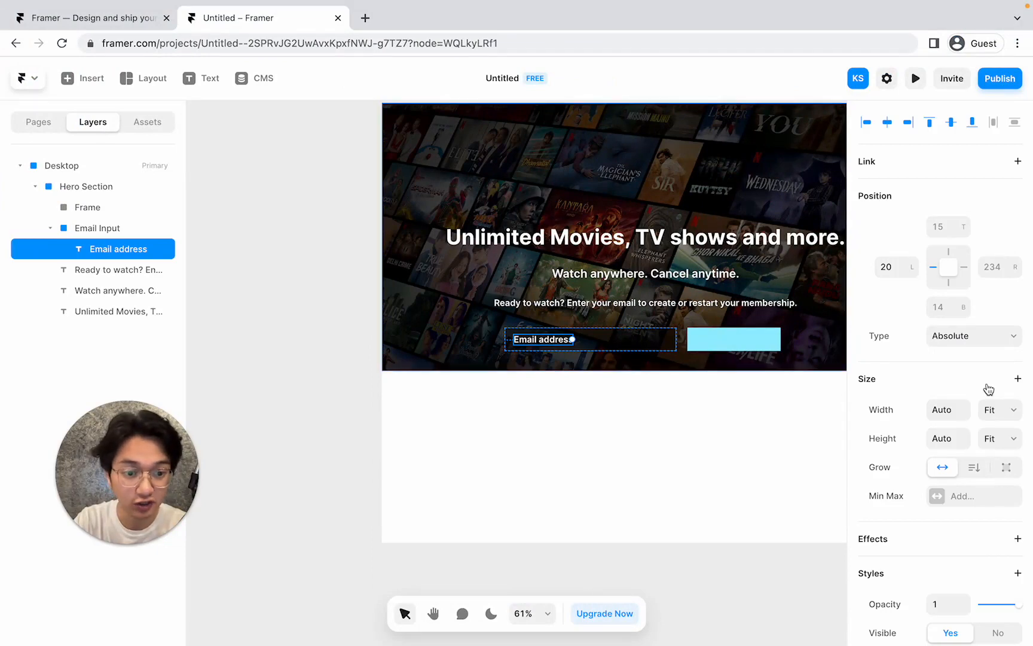
{"action": "scroll", "coordinate": [987, 387], "scroll_direction": "down", "scroll_amount": 4}
{"action": "scroll", "coordinate": [984, 431], "scroll_direction": "down", "scroll_amount": 5}
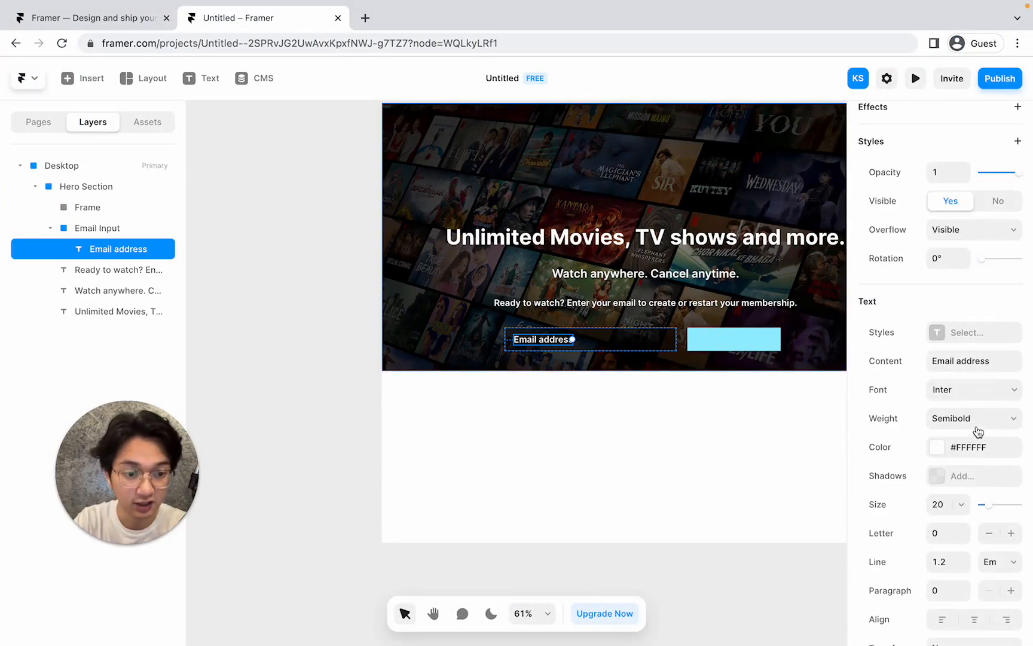
{"action": "left_click", "coordinate": [967, 422]}
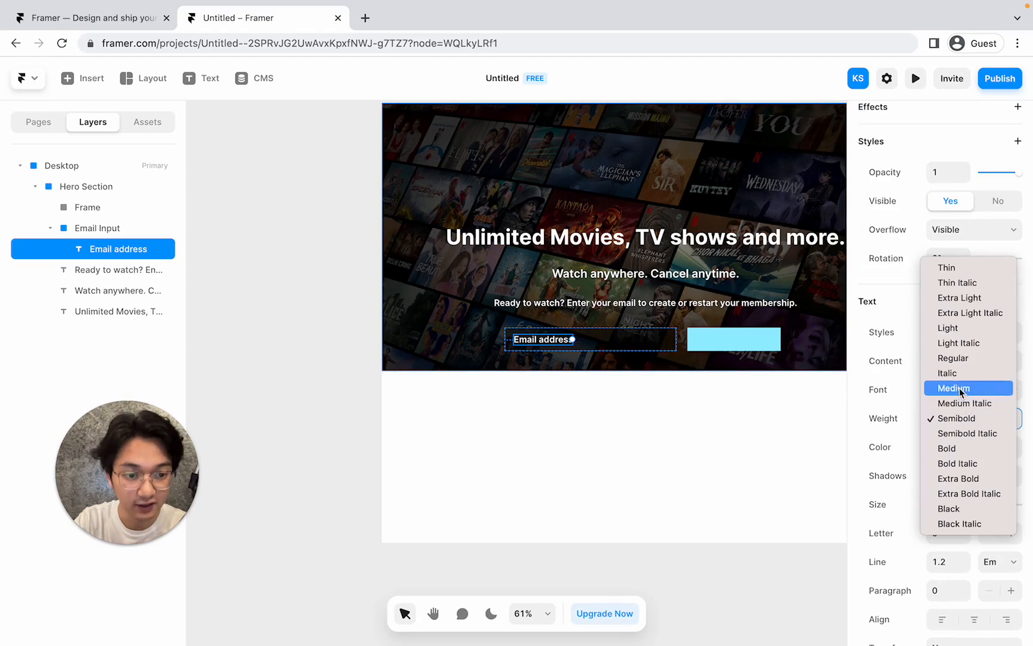
{"action": "left_click", "coordinate": [959, 390]}
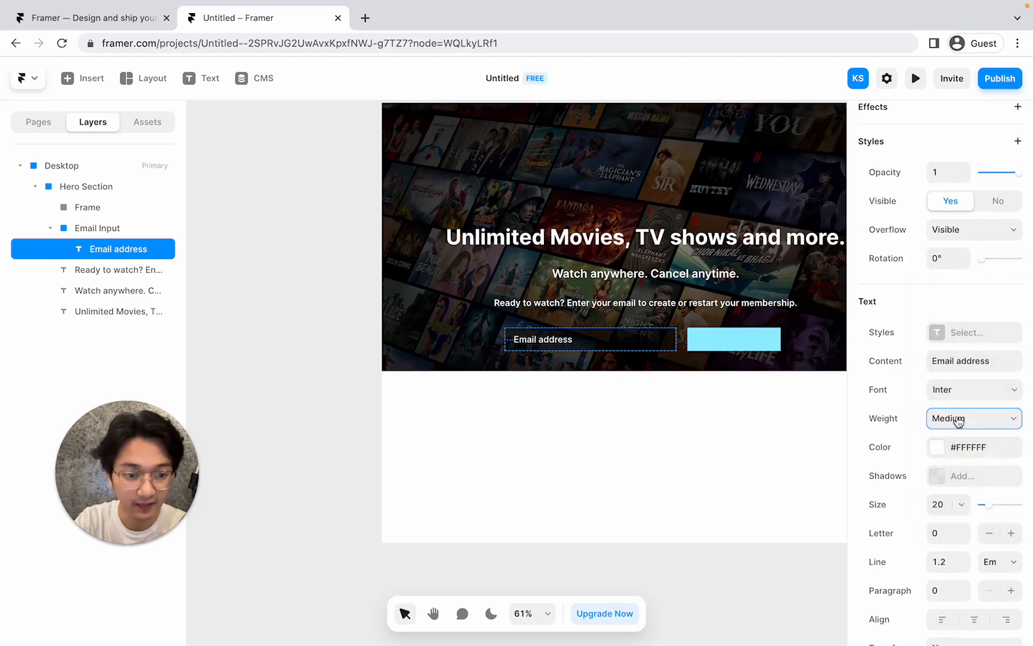
{"action": "left_click", "coordinate": [936, 448]}
{"action": "left_click_drag", "start_coordinate": [681, 452], "coordinate": [662, 438]}
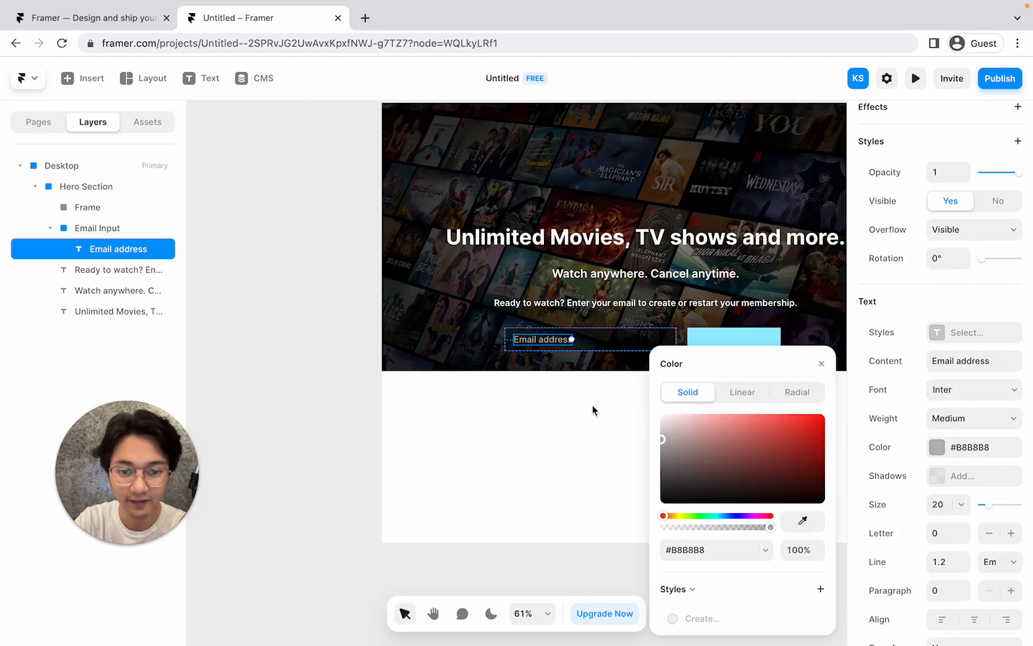
{"action": "left_click", "coordinate": [632, 409]}
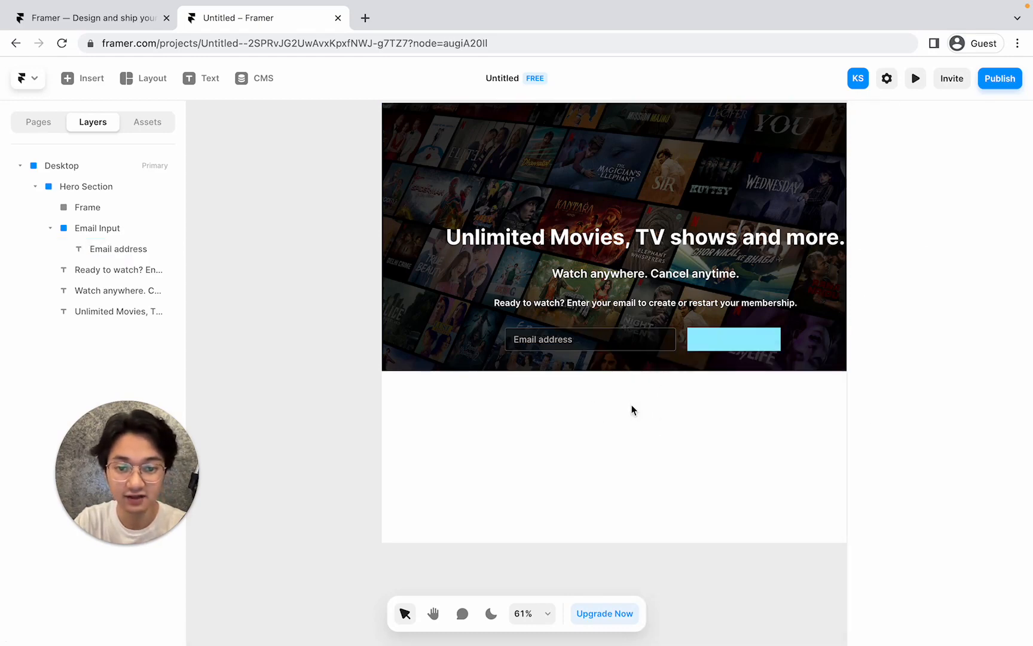
{"action": "scroll", "coordinate": [631, 404], "scroll_direction": "up", "scroll_amount": 2}
{"action": "scroll", "coordinate": [632, 404], "scroll_direction": "right", "scroll_amount": 3}
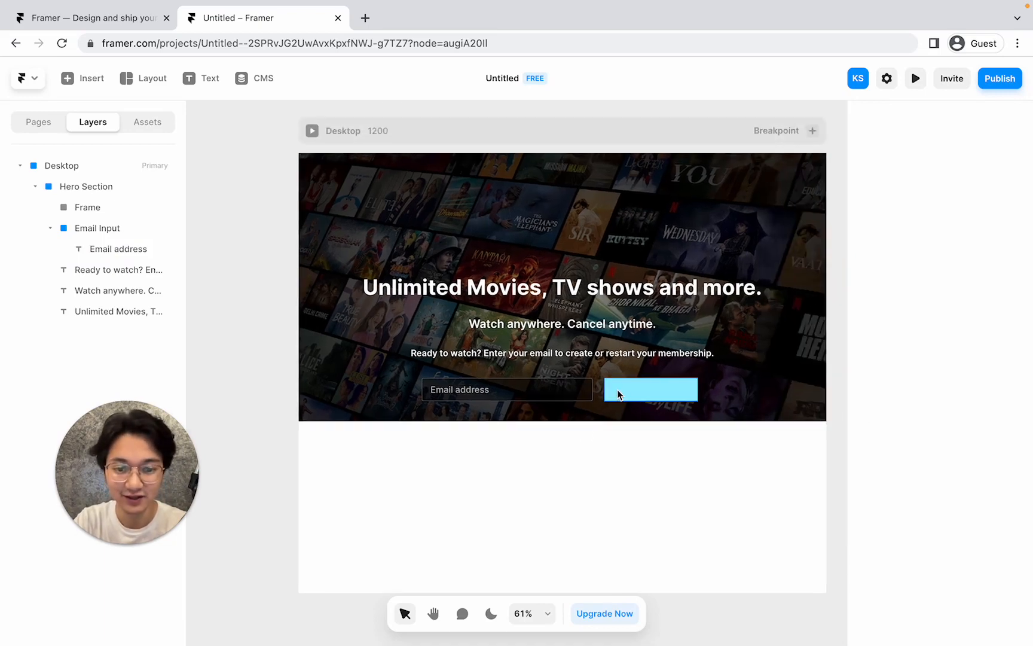
Rename the cyan button frame's layer to 'Button'.
{"action": "left_click", "coordinate": [649, 387]}
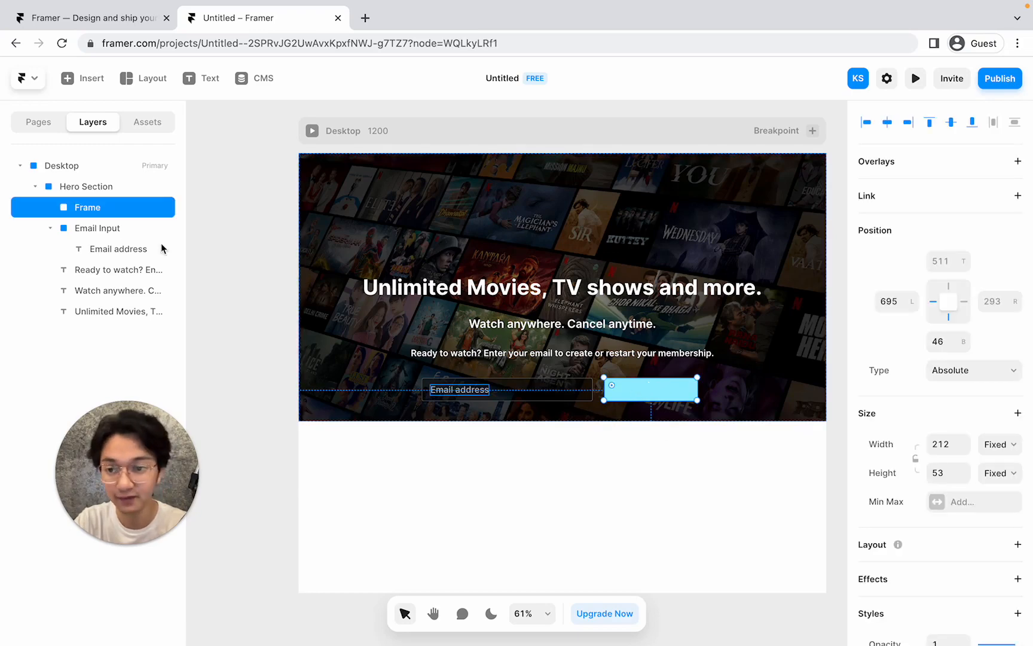
{"action": "double_click", "coordinate": [108, 207]}
{"action": "type", "text": "Butto"}
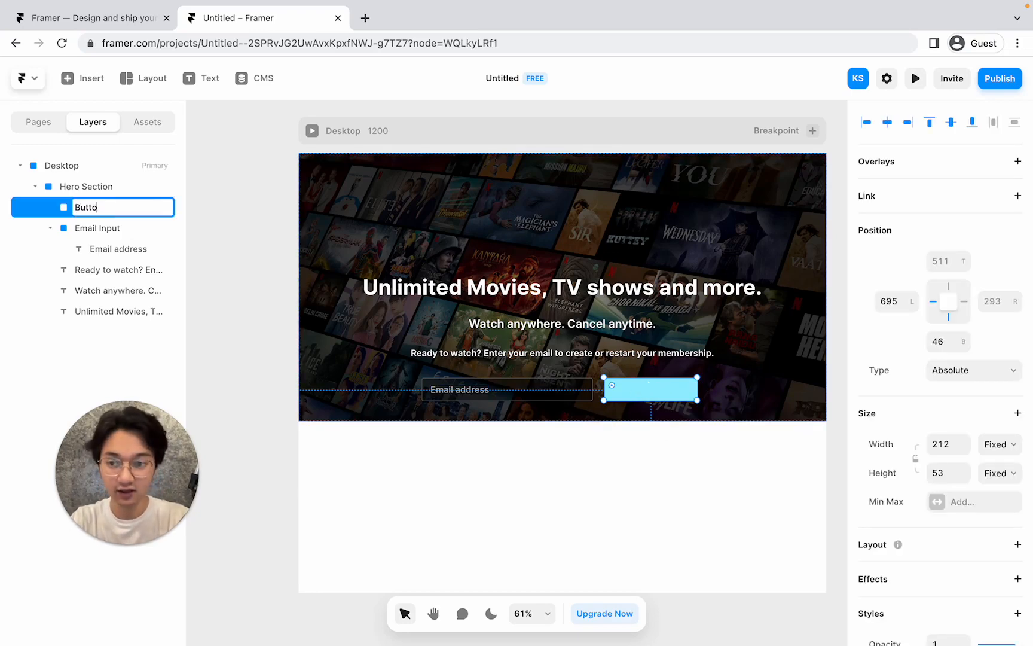
{"action": "type", "text": "n"}
{"action": "key", "text": "Return"}
{"action": "scroll", "coordinate": [986, 375], "scroll_direction": "down", "scroll_amount": 3}
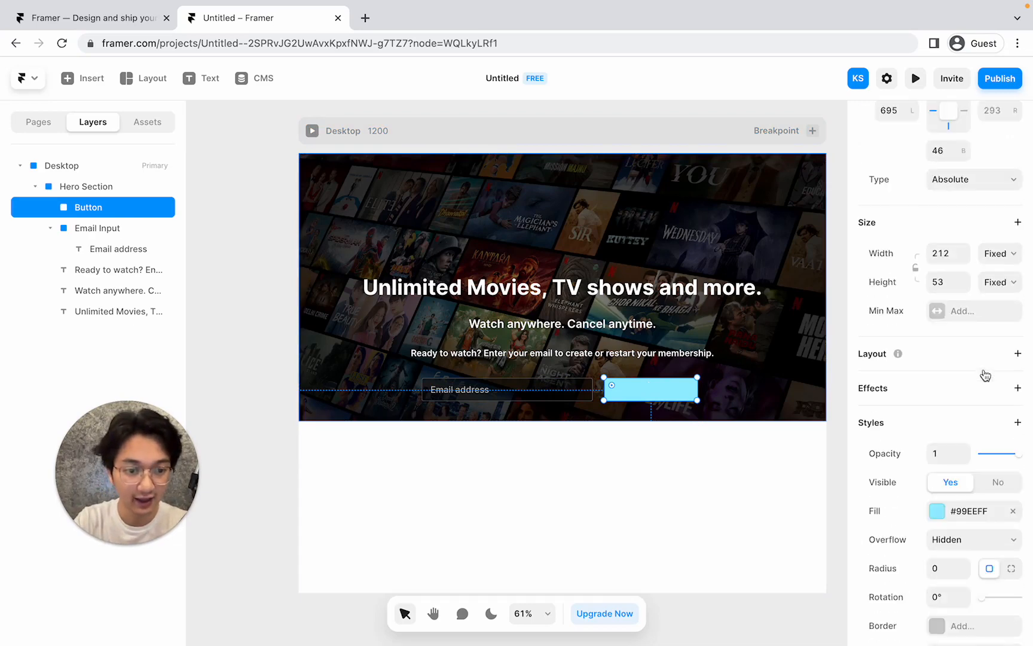
{"action": "scroll", "coordinate": [985, 375], "scroll_direction": "down", "scroll_amount": 2}
Fill the Button with deep red #DF1616.
{"action": "left_click", "coordinate": [935, 396]}
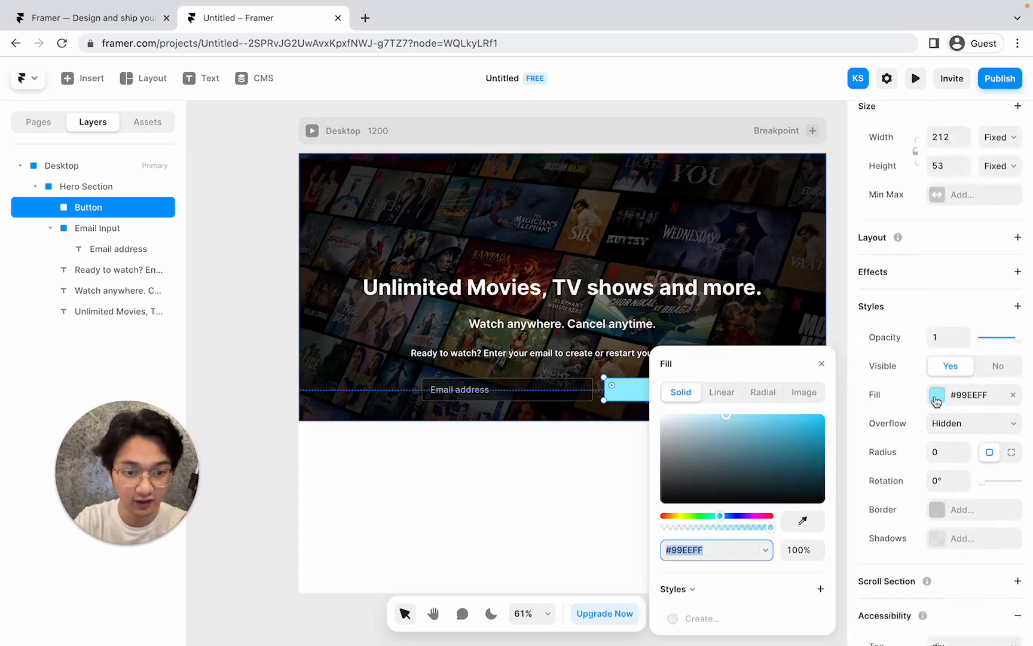
{"action": "left_click_drag", "start_coordinate": [669, 519], "coordinate": [655, 520]}
{"action": "left_click_drag", "start_coordinate": [770, 453], "coordinate": [808, 428]}
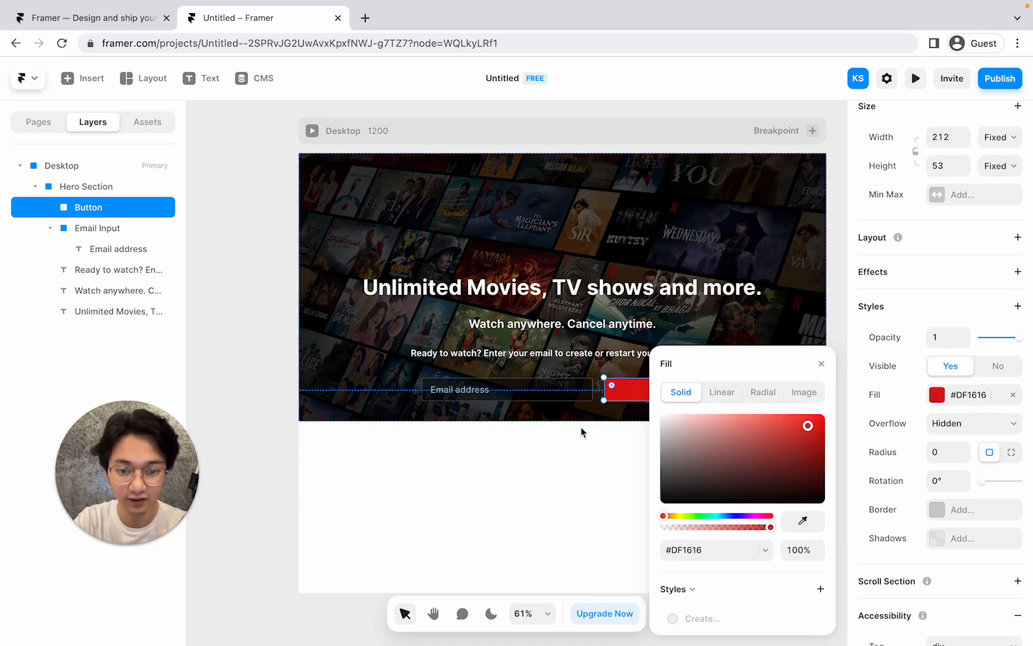
{"action": "left_click", "coordinate": [592, 440]}
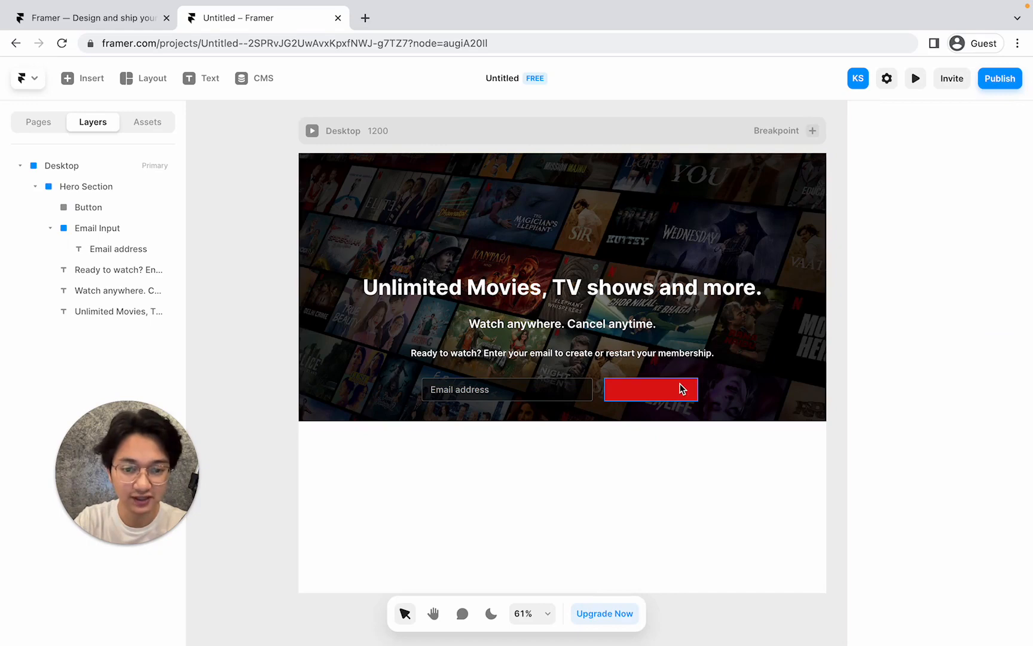
{"action": "scroll", "coordinate": [971, 401], "scroll_direction": "down", "scroll_amount": 6}
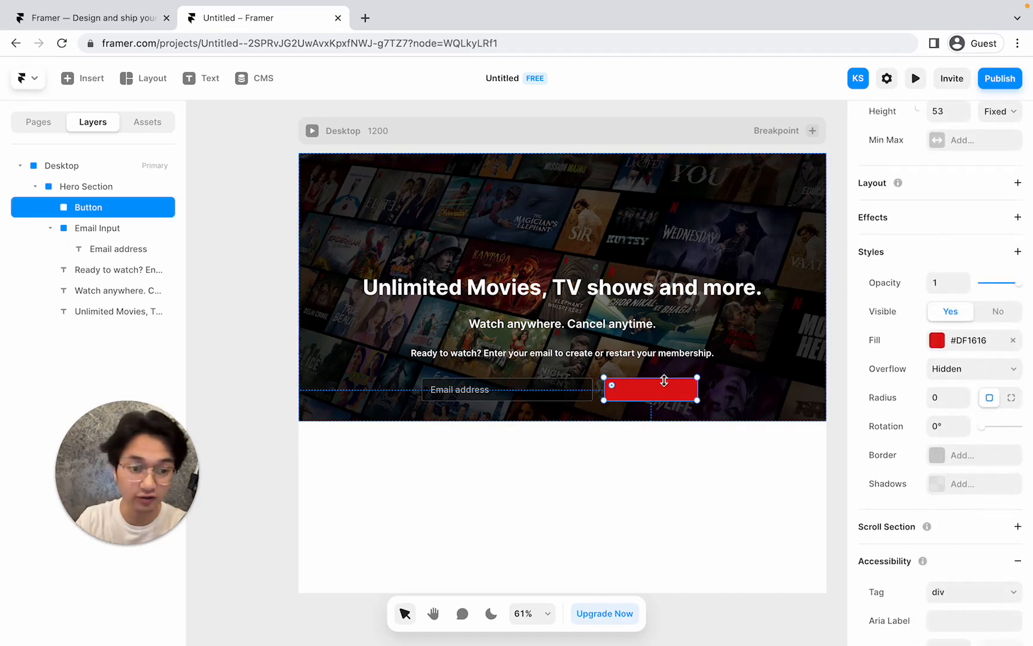
Set the Button's corner radius to 5.
{"action": "left_click", "coordinate": [953, 396]}
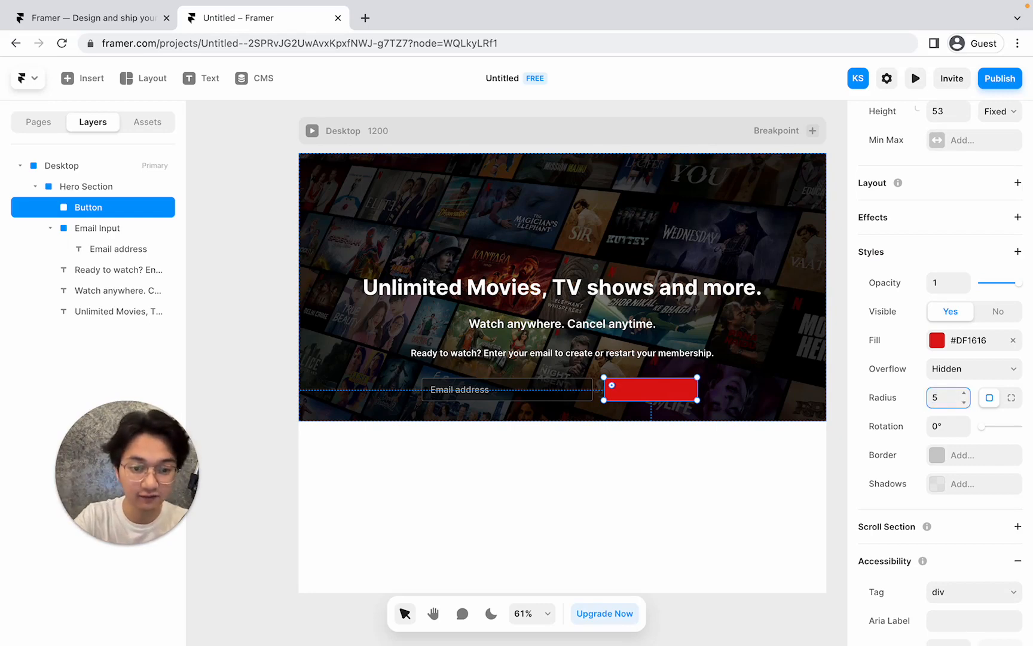
{"action": "type", "text": "5"}
{"action": "scroll", "coordinate": [664, 390], "scroll_direction": "up", "scroll_amount": 2}
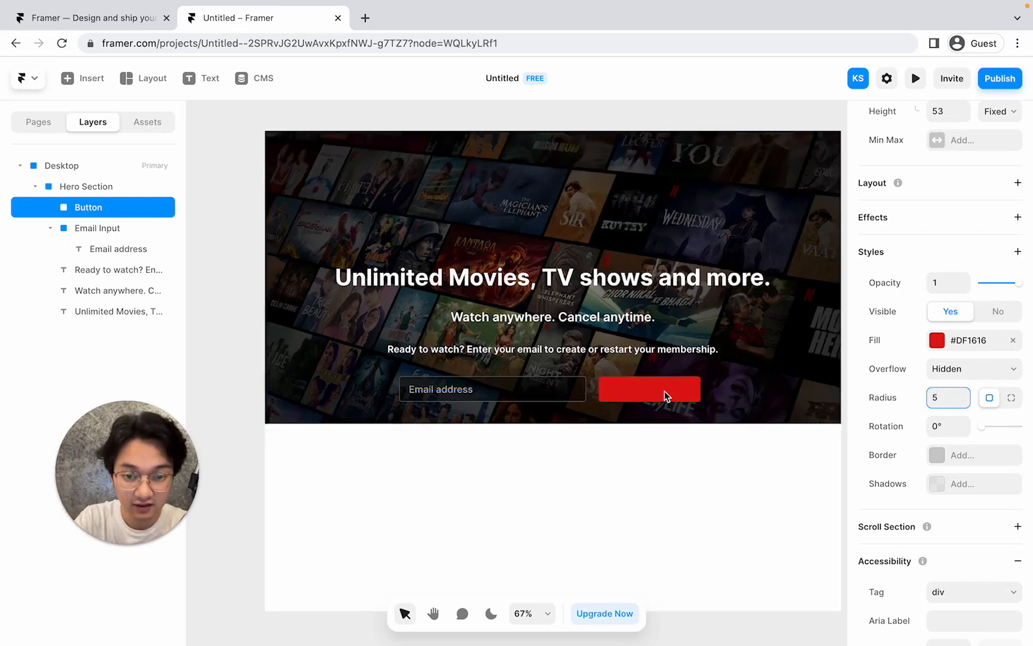
{"action": "scroll", "coordinate": [664, 391], "scroll_direction": "up", "scroll_amount": 5}
Add a 'Get Started >' label in the red button, centre it, and zoom to the hero.
{"action": "left_click", "coordinate": [508, 296]}
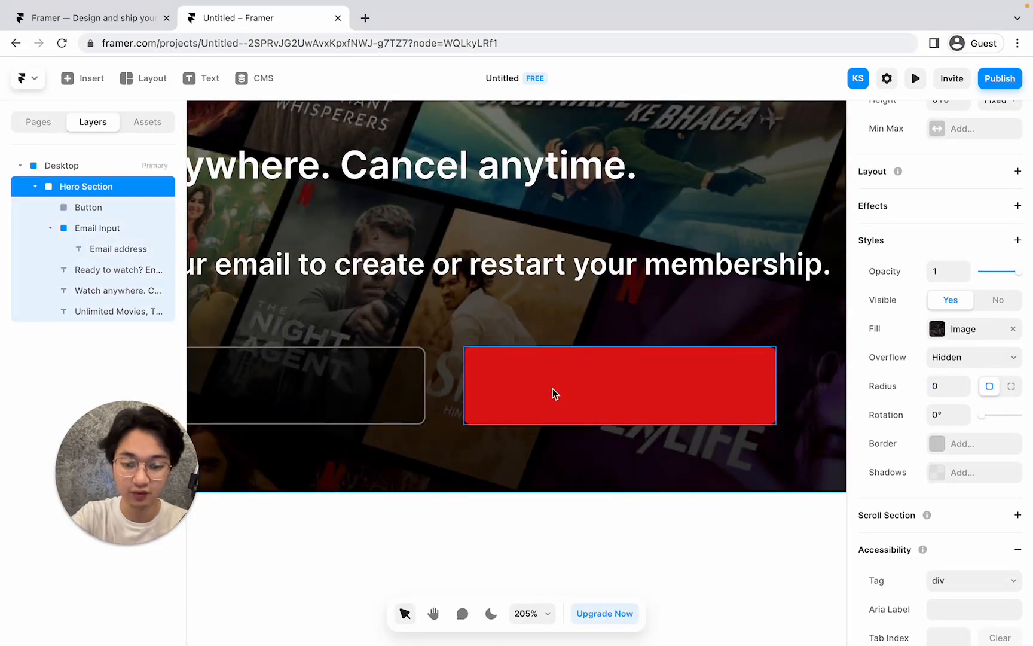
{"action": "key", "text": "t"}
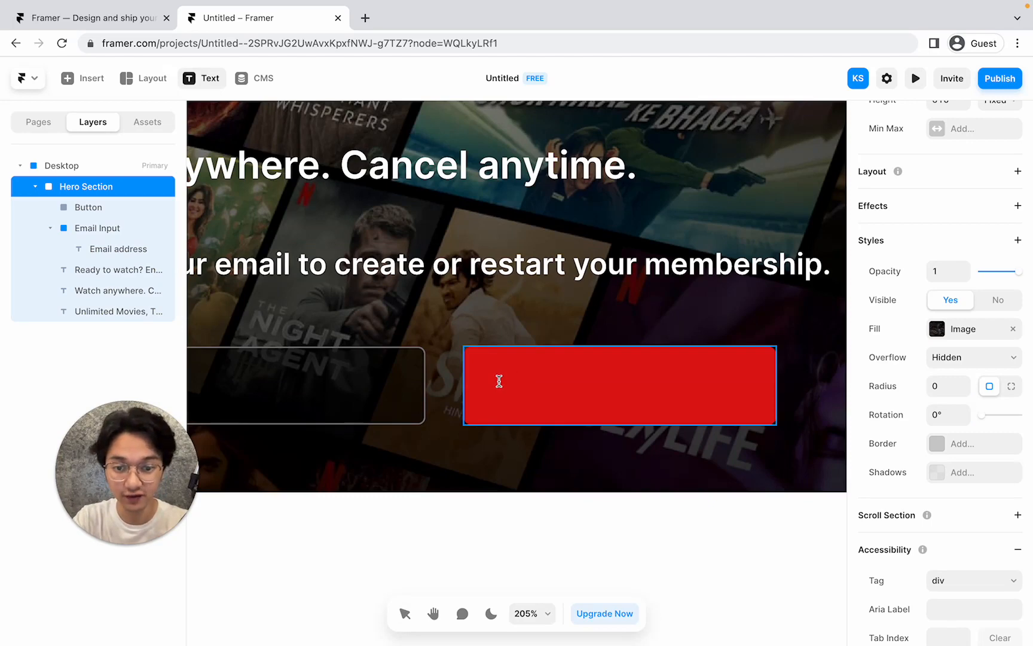
{"action": "left_click", "coordinate": [499, 381]}
{"action": "type", "text": "Ge"}
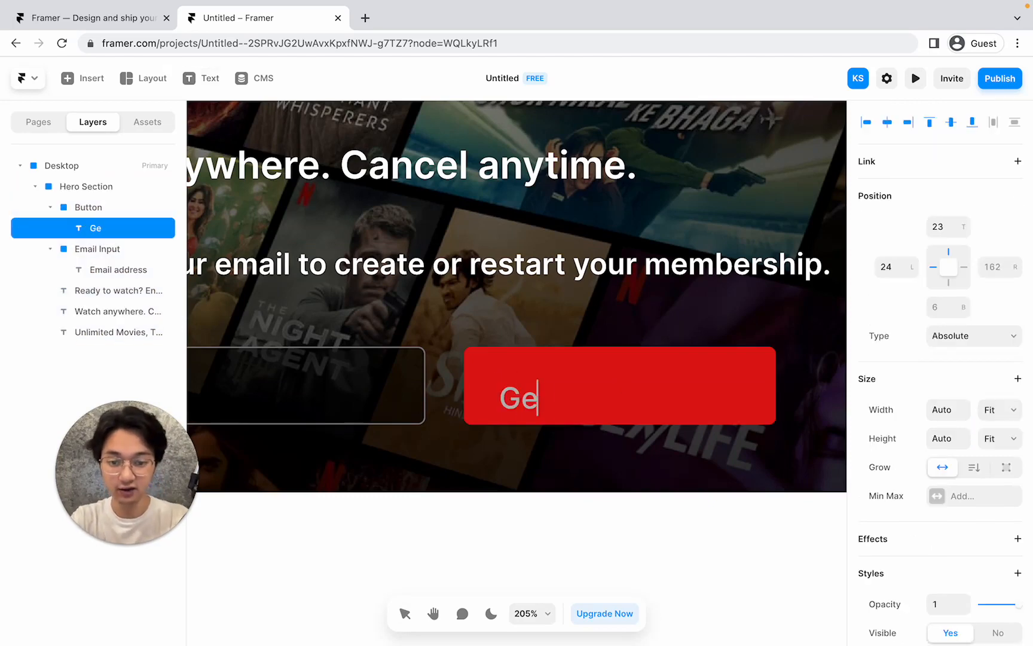
{"action": "type", "text": "t Started"}
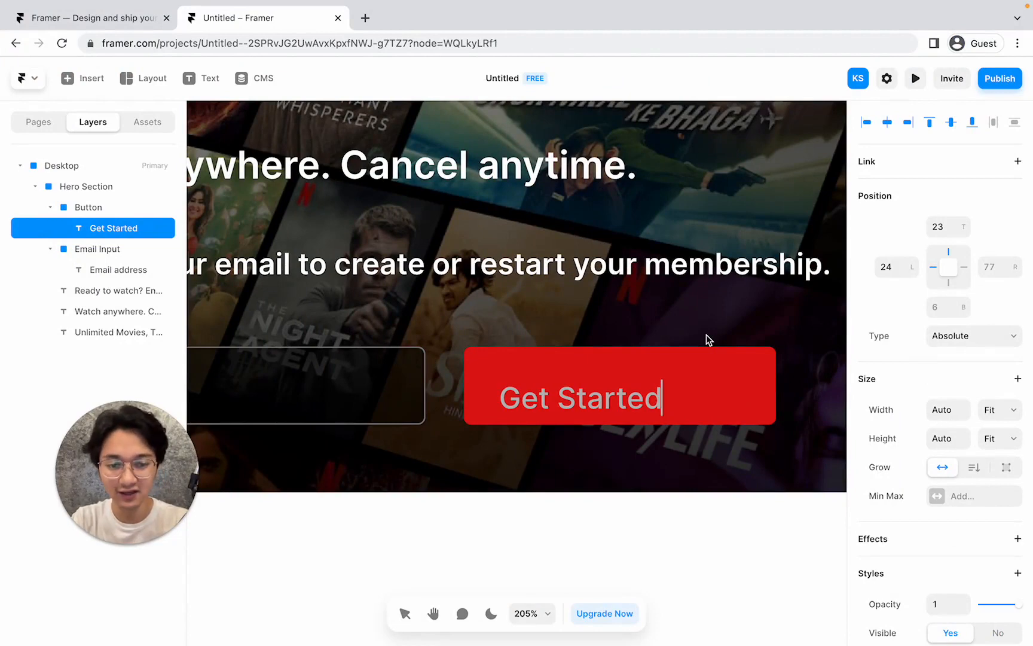
{"action": "key", "text": "Return"}
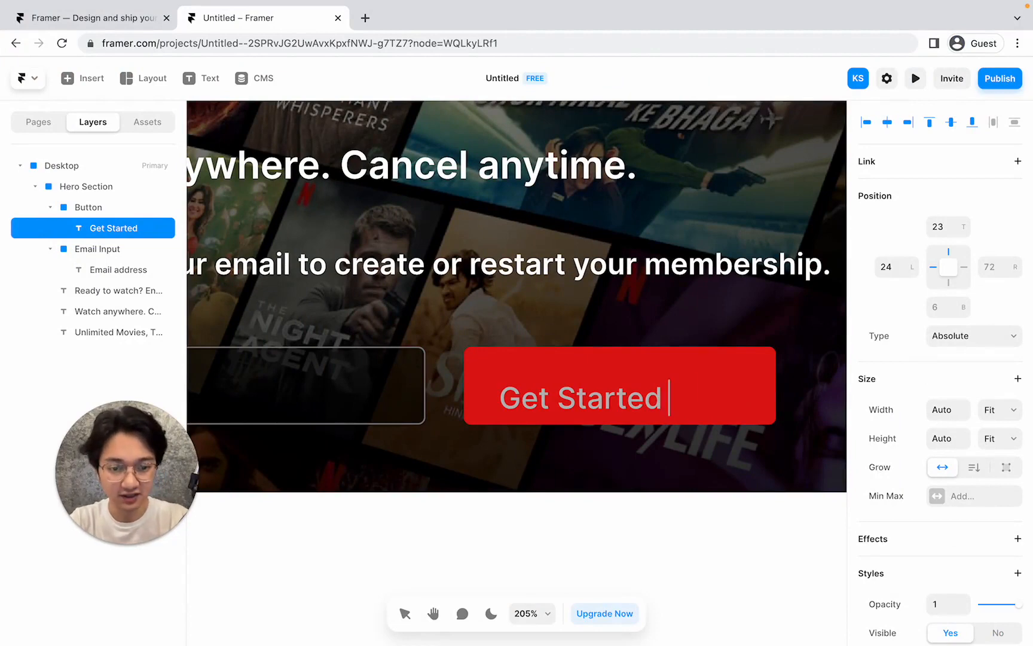
{"action": "type", "text": ">"}
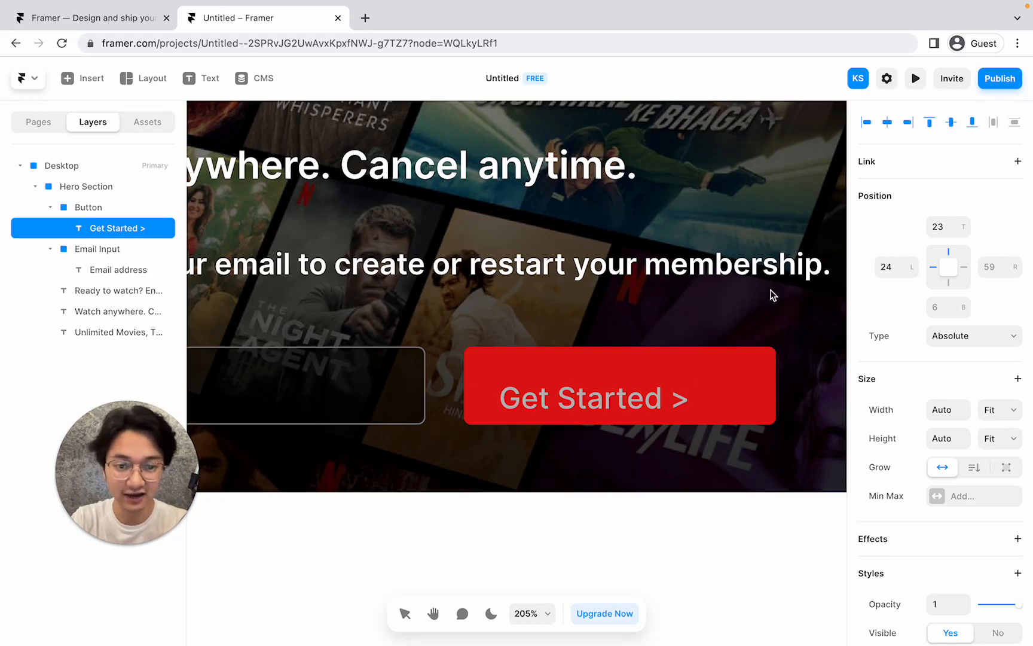
{"action": "key", "text": "Escape"}
{"action": "left_click_drag", "start_coordinate": [596, 405], "coordinate": [619, 393]}
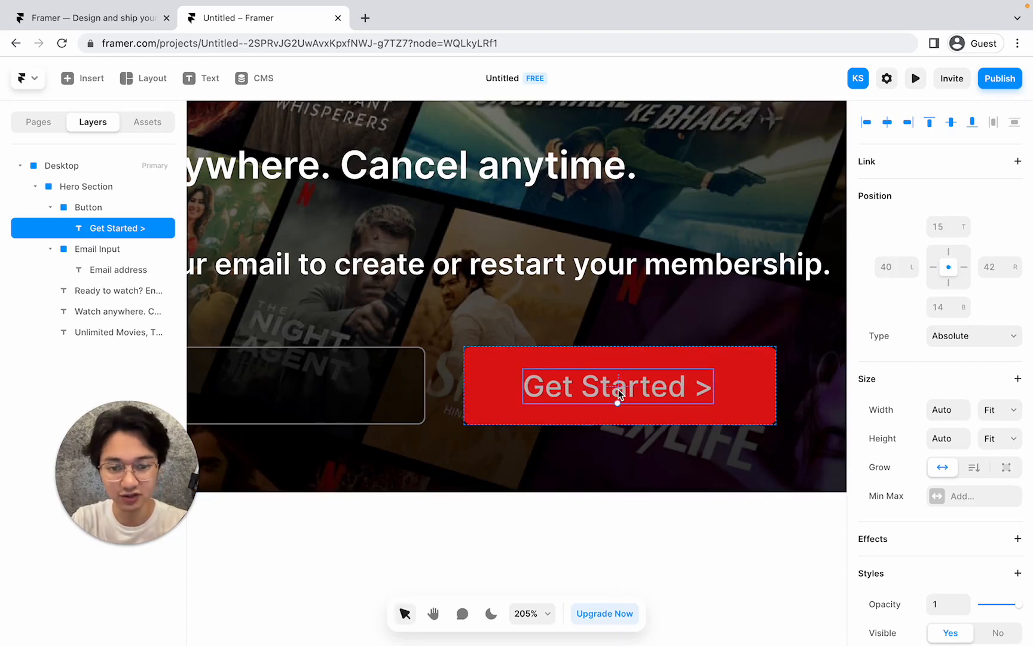
{"action": "left_click", "coordinate": [646, 314]}
{"action": "key", "text": "shift+2"}
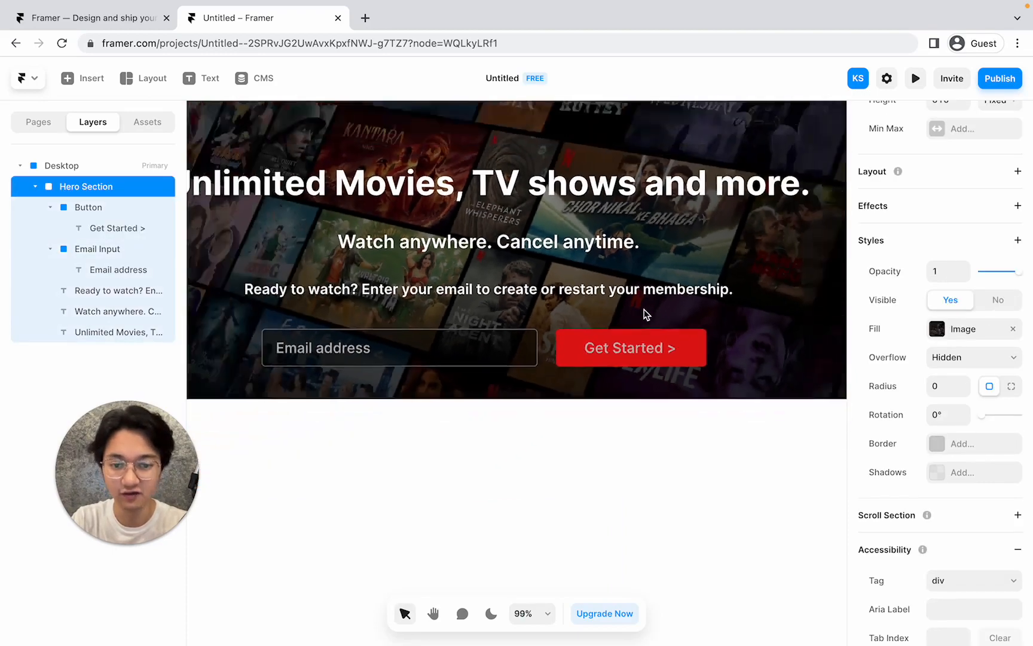
Style the label white #FFFFFF, size 26, Bold, and recentre it in the button.
{"action": "left_click", "coordinate": [641, 338]}
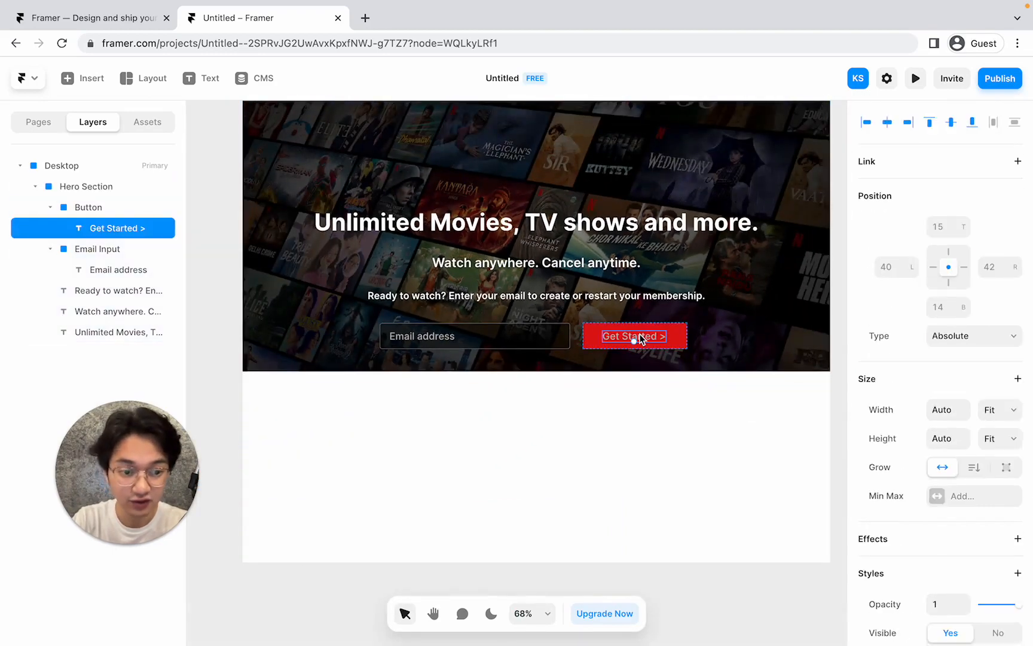
{"action": "scroll", "coordinate": [924, 462], "scroll_direction": "down", "scroll_amount": 5}
{"action": "scroll", "coordinate": [937, 457], "scroll_direction": "down", "scroll_amount": 4}
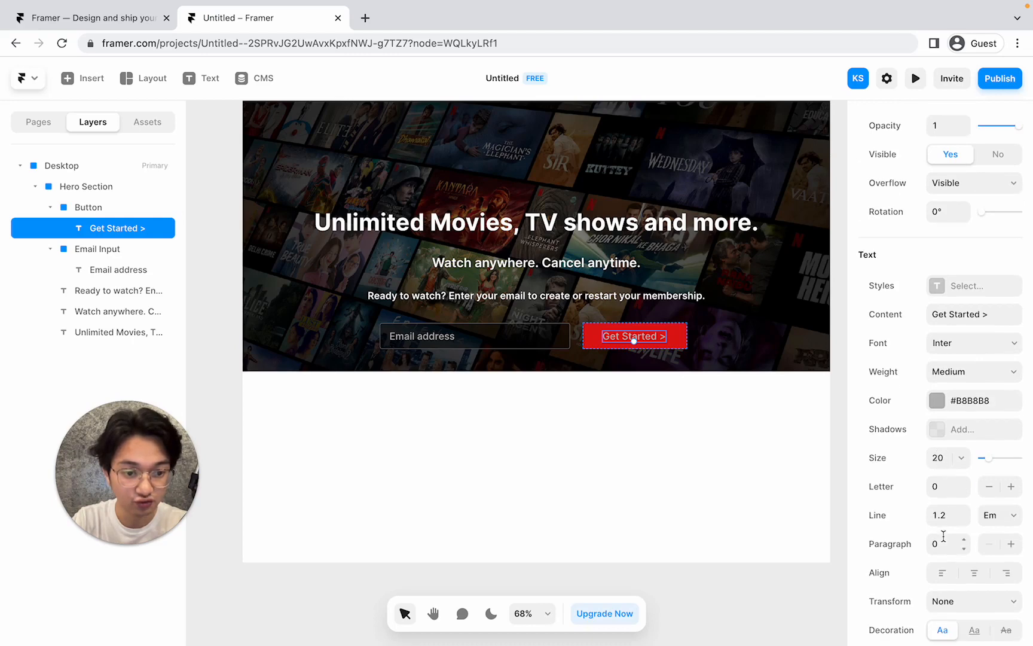
{"action": "left_click", "coordinate": [937, 400]}
{"action": "left_click_drag", "start_coordinate": [762, 431], "coordinate": [569, 369]}
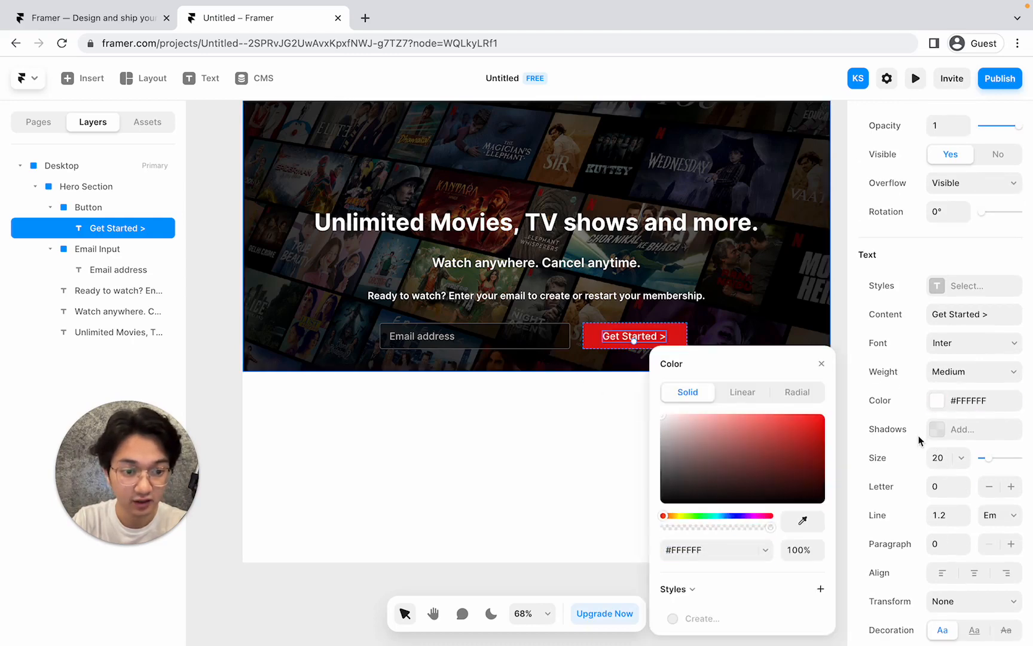
{"action": "left_click", "coordinate": [935, 455]}
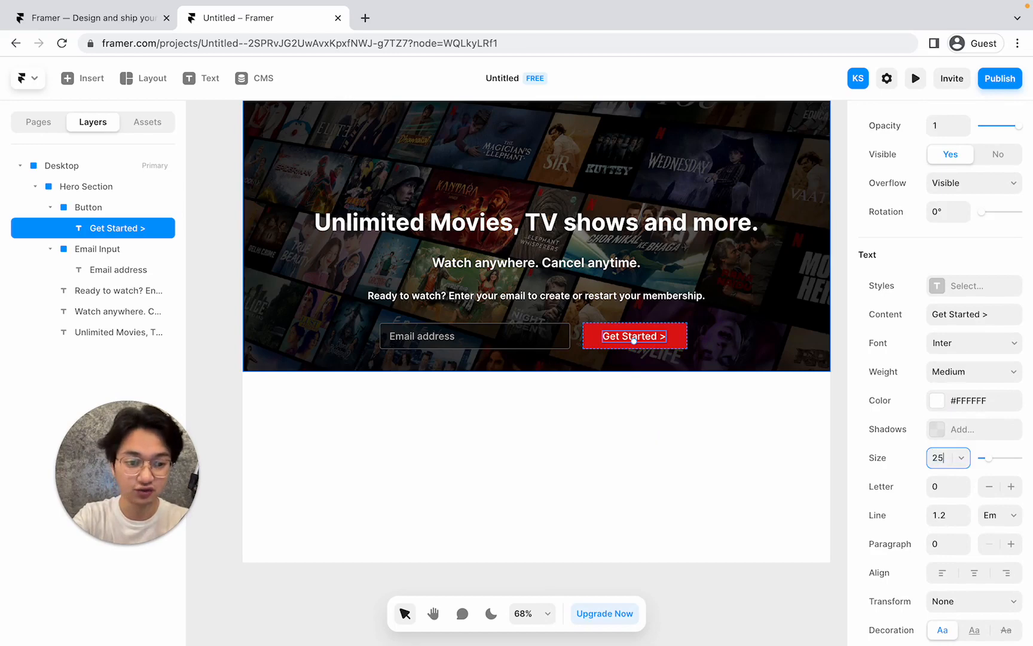
{"action": "type", "text": "26"}
{"action": "key", "text": "Return"}
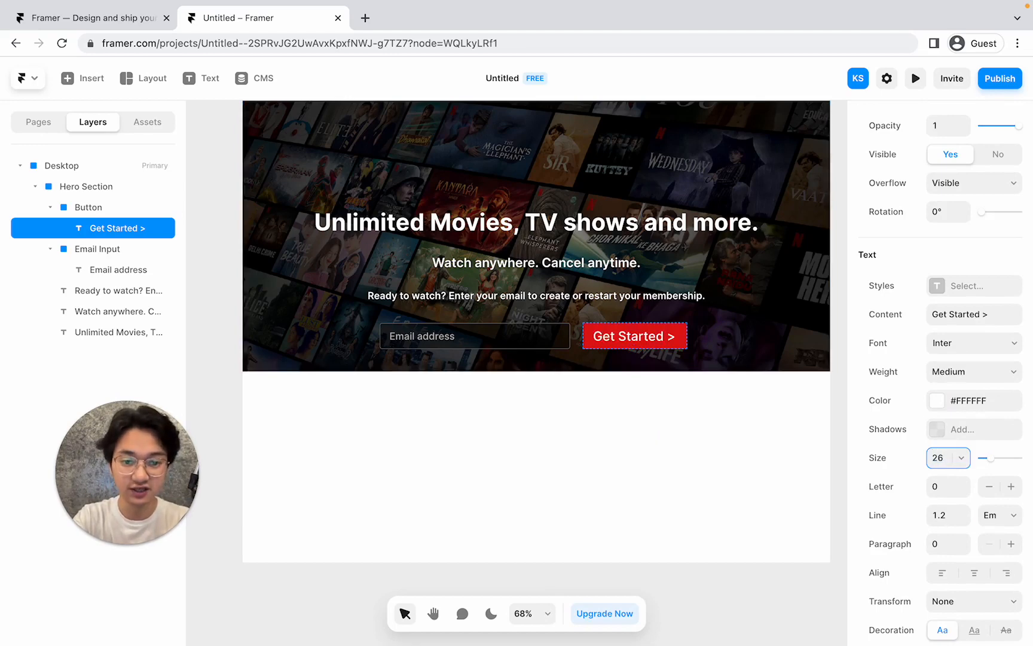
{"action": "left_click", "coordinate": [971, 371]}
{"action": "left_click", "coordinate": [964, 431]}
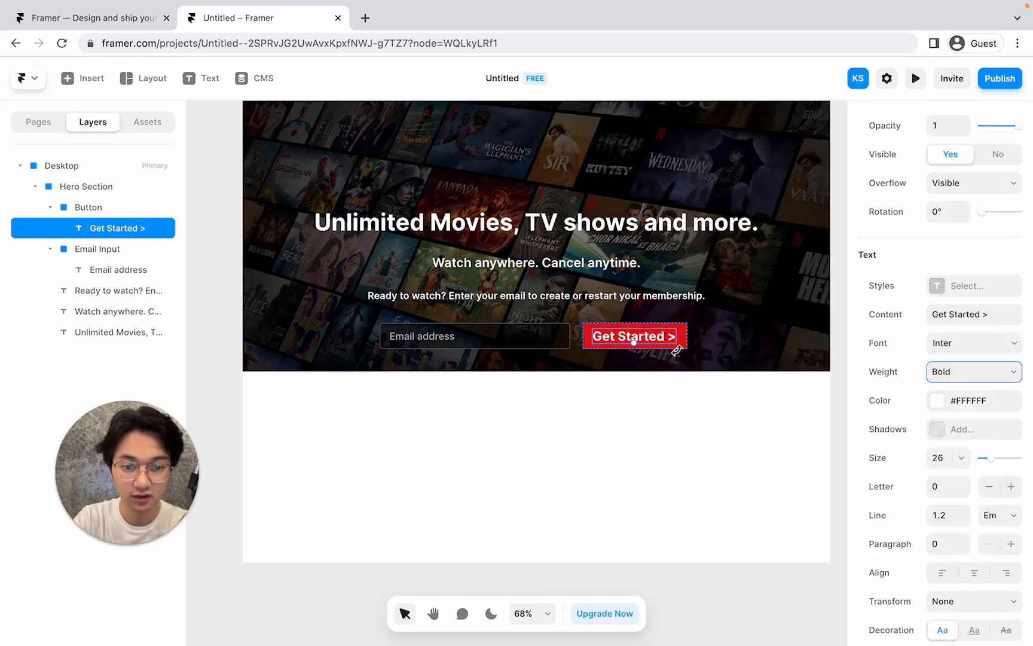
{"action": "left_click_drag", "start_coordinate": [645, 333], "coordinate": [645, 332]}
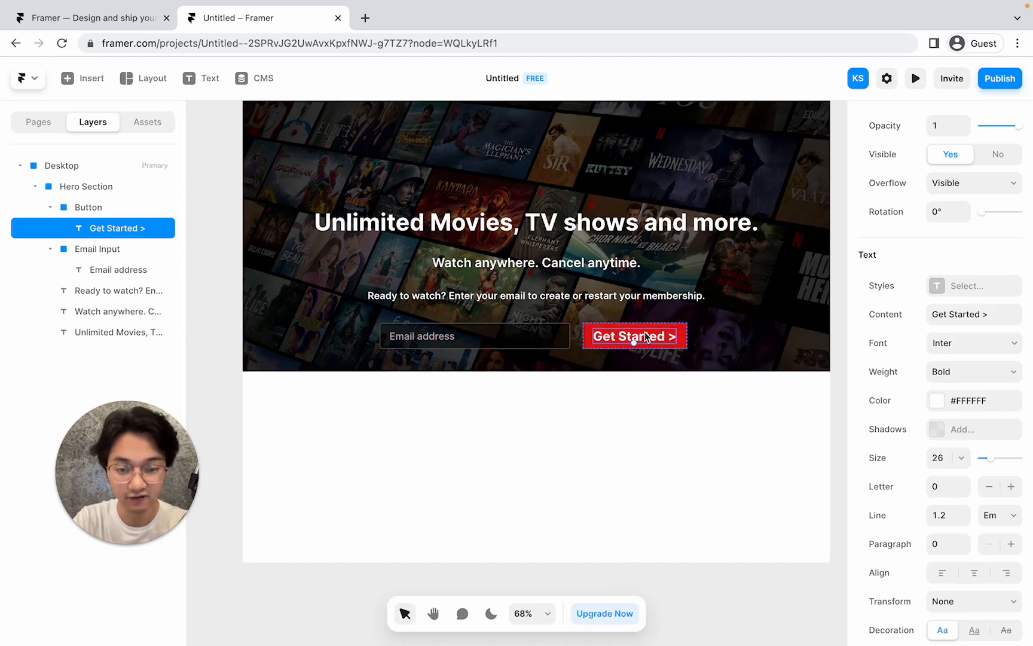
{"action": "left_click", "coordinate": [707, 323]}
{"action": "scroll", "coordinate": [707, 321], "scroll_direction": "up", "scroll_amount": 3}
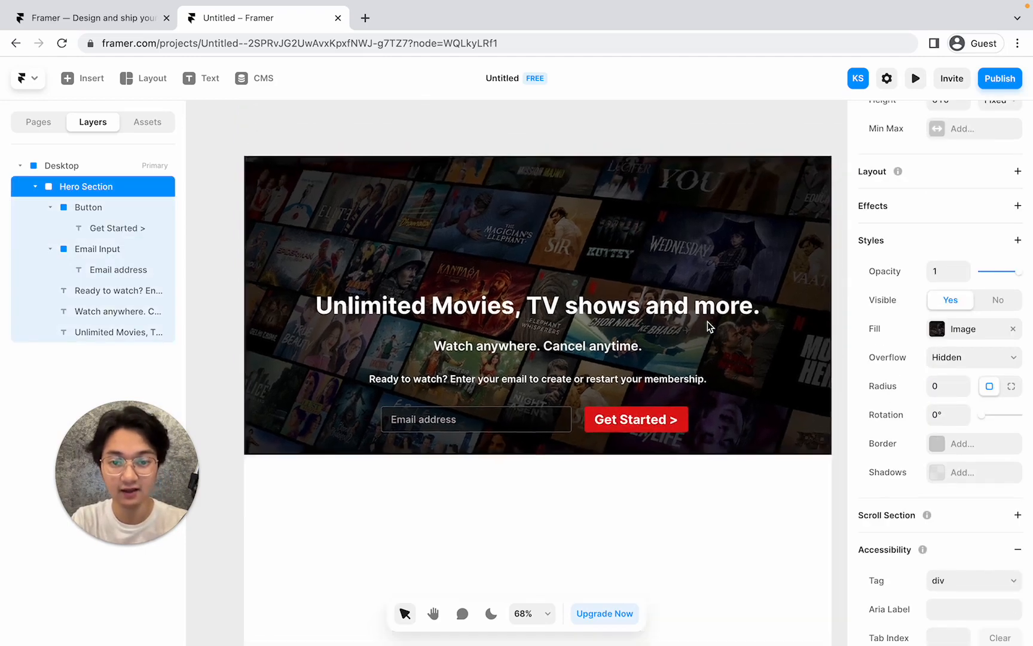
{"action": "key", "text": "ctrl+Left"}
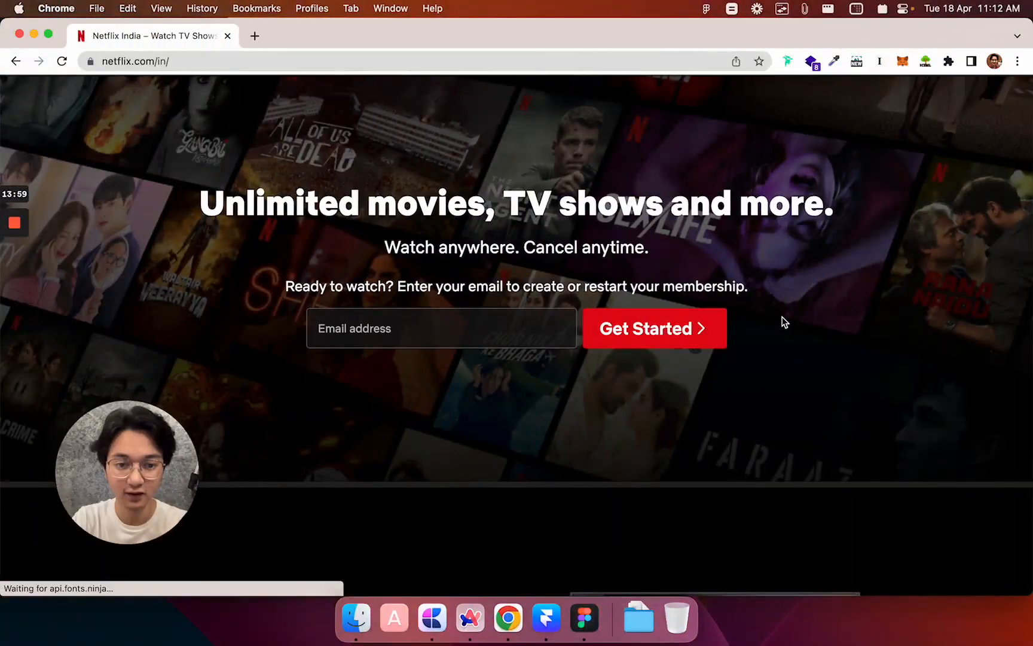
{"action": "key", "text": "ctrl+Right"}
{"action": "key", "text": "ctrl+Left"}
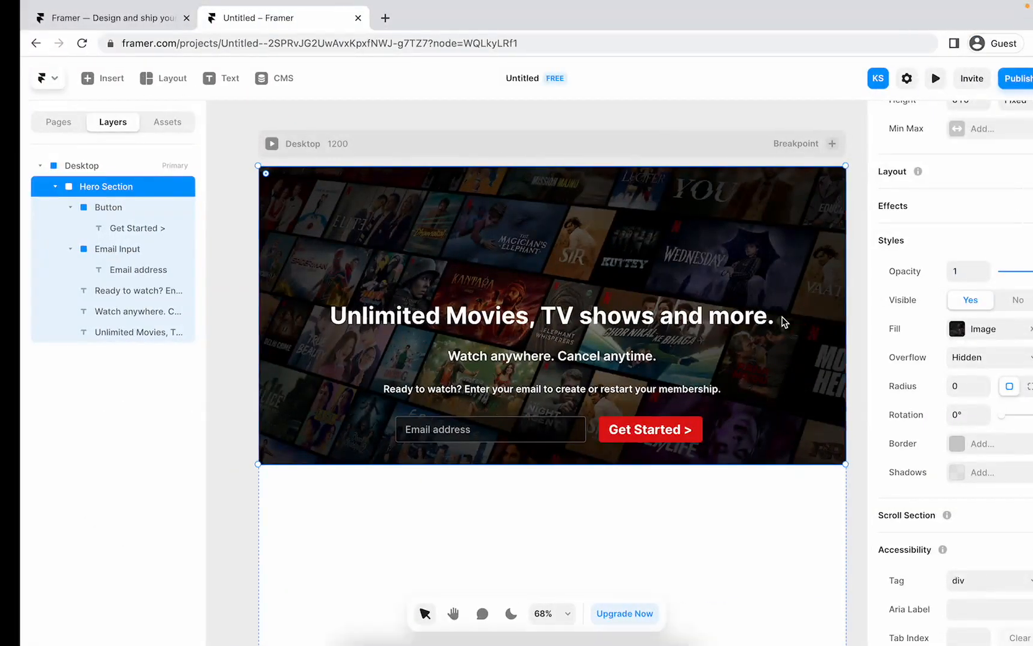
{"action": "key", "text": "ctrl+Right"}
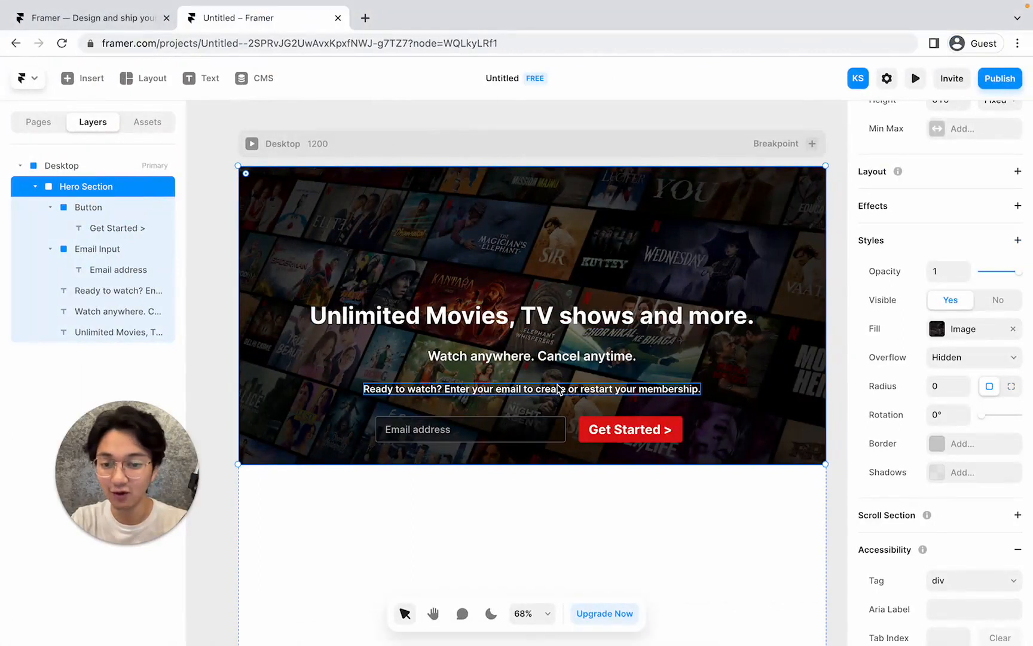
{"action": "key", "text": "ctrl+Left"}
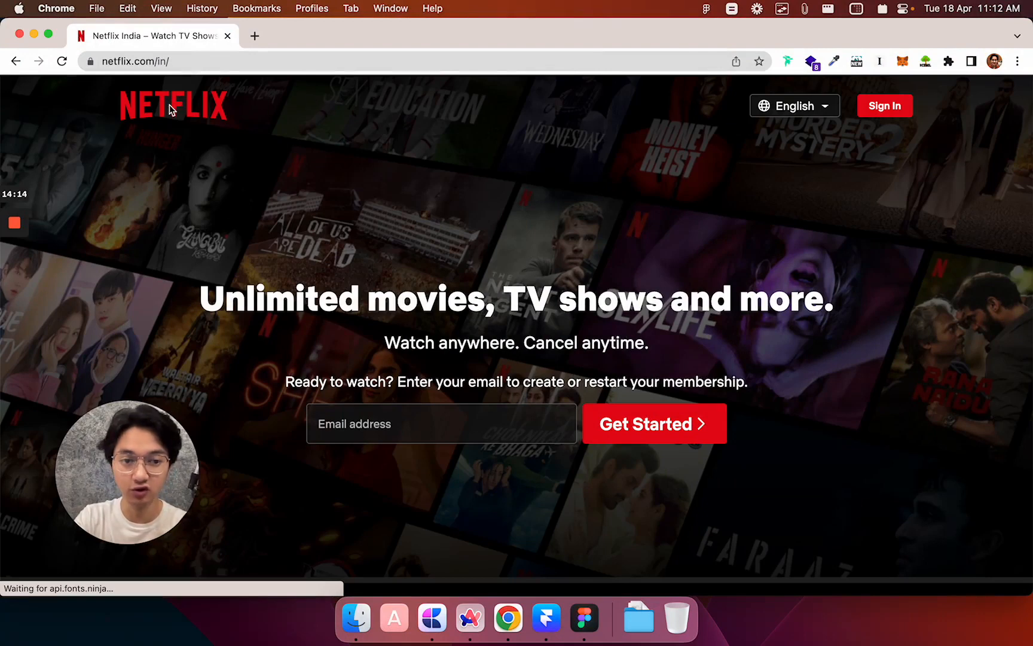
{"action": "left_click", "coordinate": [824, 112]}
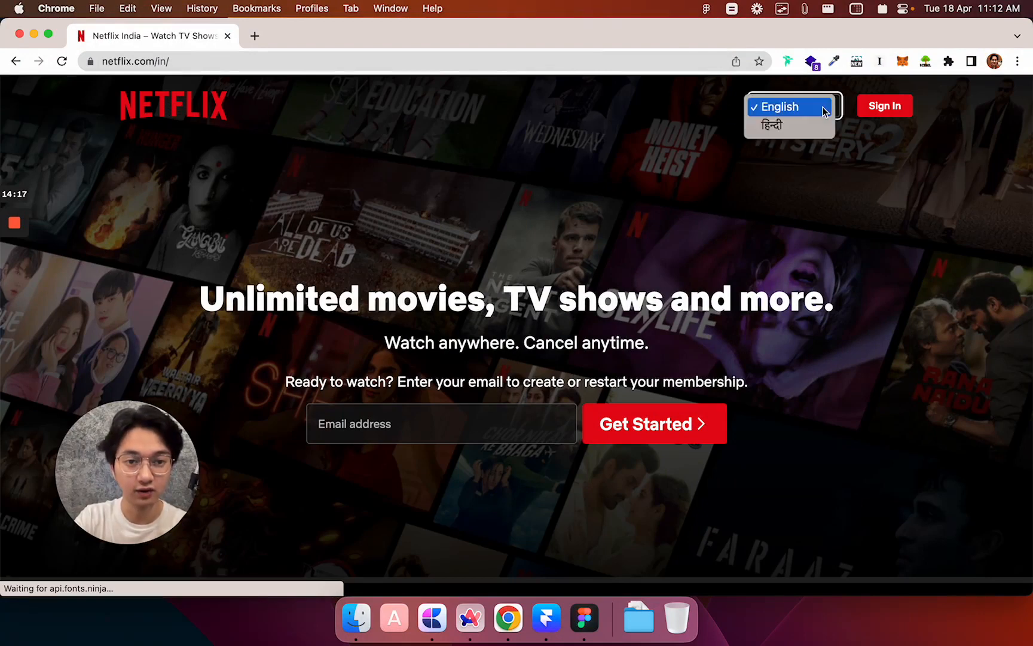
{"action": "left_click", "coordinate": [842, 157]}
{"action": "left_click", "coordinate": [880, 108]}
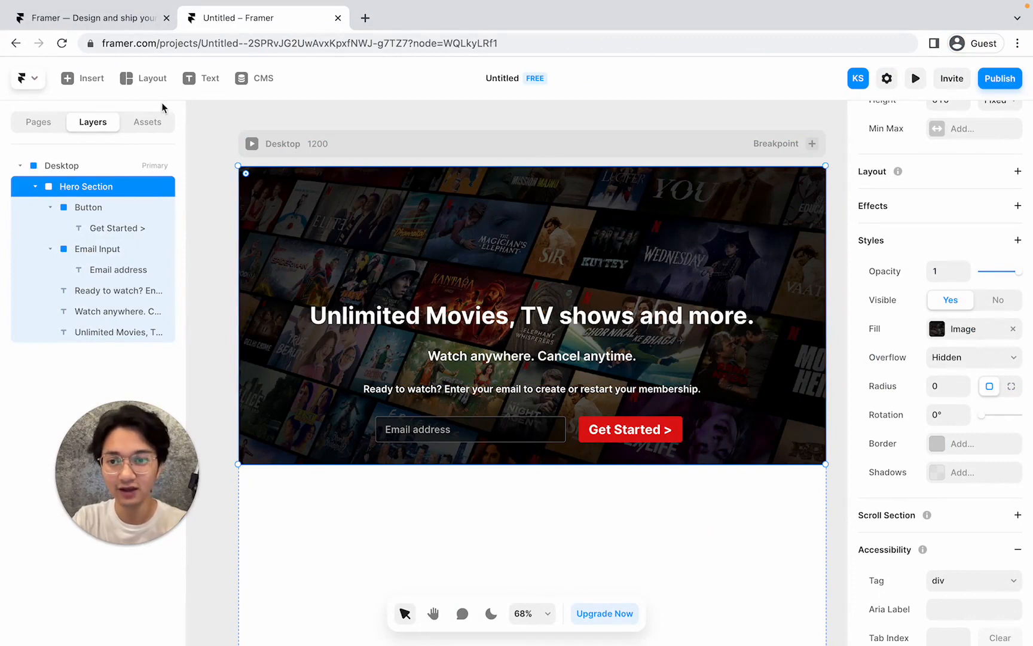
Insert an image frame on the hero, sized 323×113, in the top-left corner.
{"action": "left_click", "coordinate": [88, 79]}
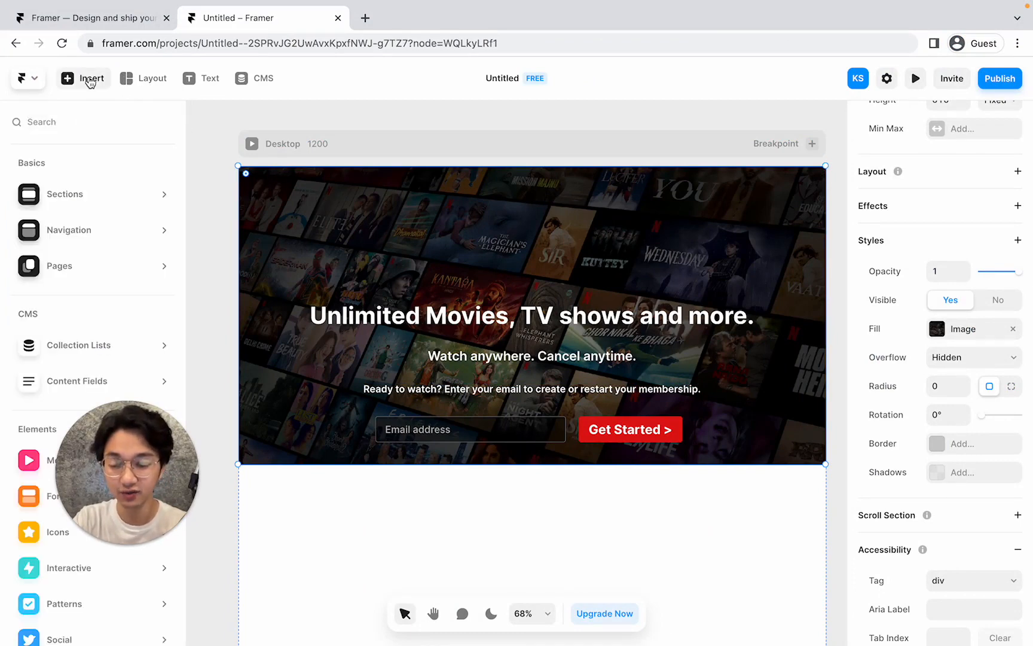
{"action": "mouse_move", "coordinate": [41, 357]}
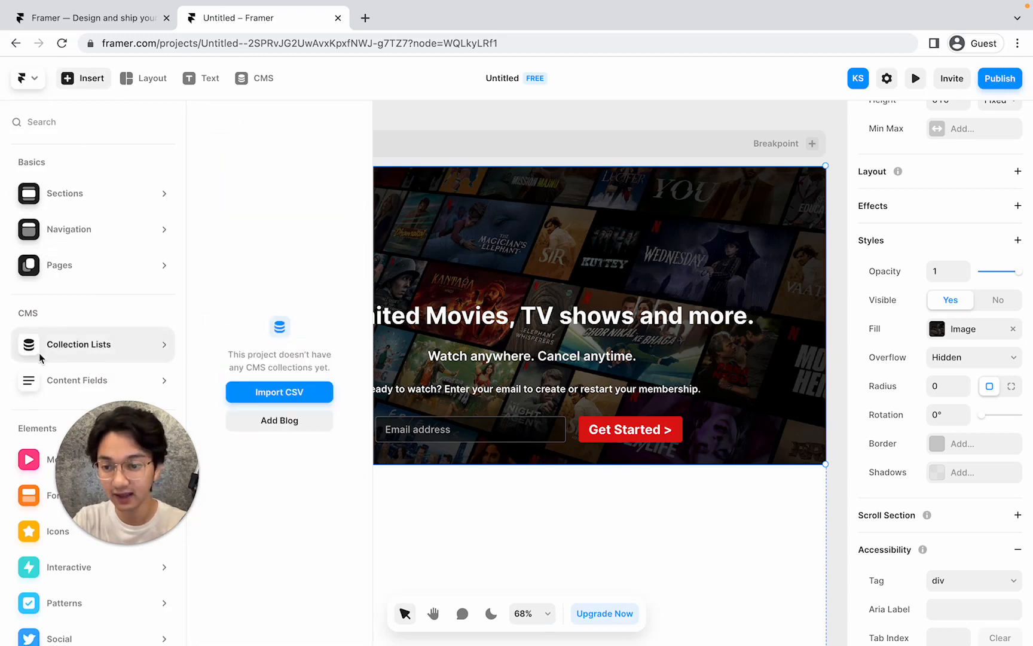
{"action": "scroll", "coordinate": [39, 355], "scroll_direction": "down", "scroll_amount": 2}
{"action": "mouse_move", "coordinate": [41, 408]}
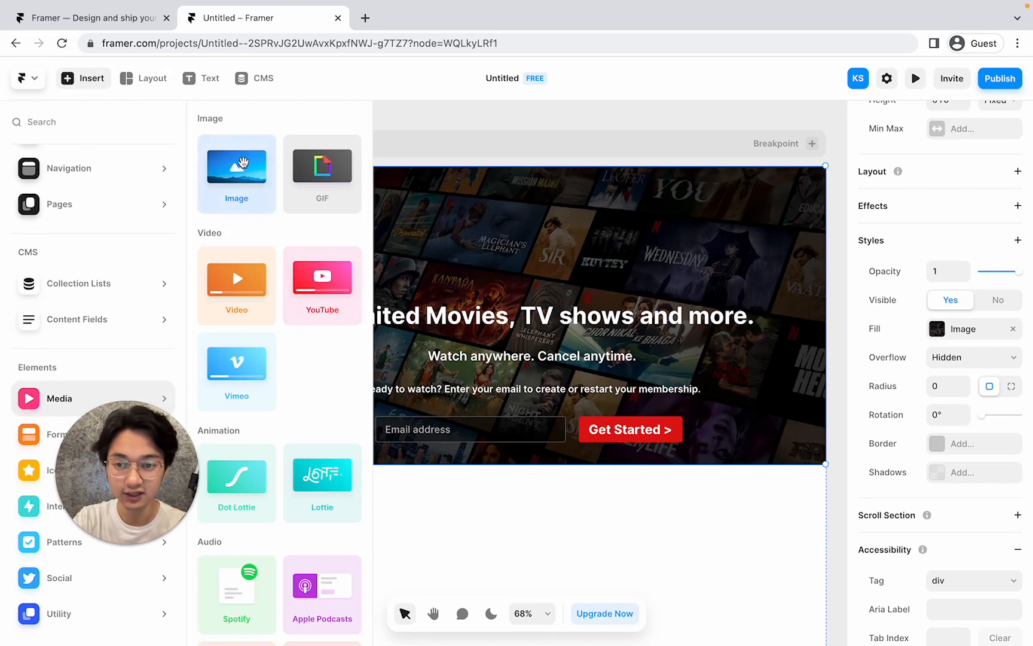
{"action": "left_click_drag", "start_coordinate": [243, 162], "coordinate": [386, 240]}
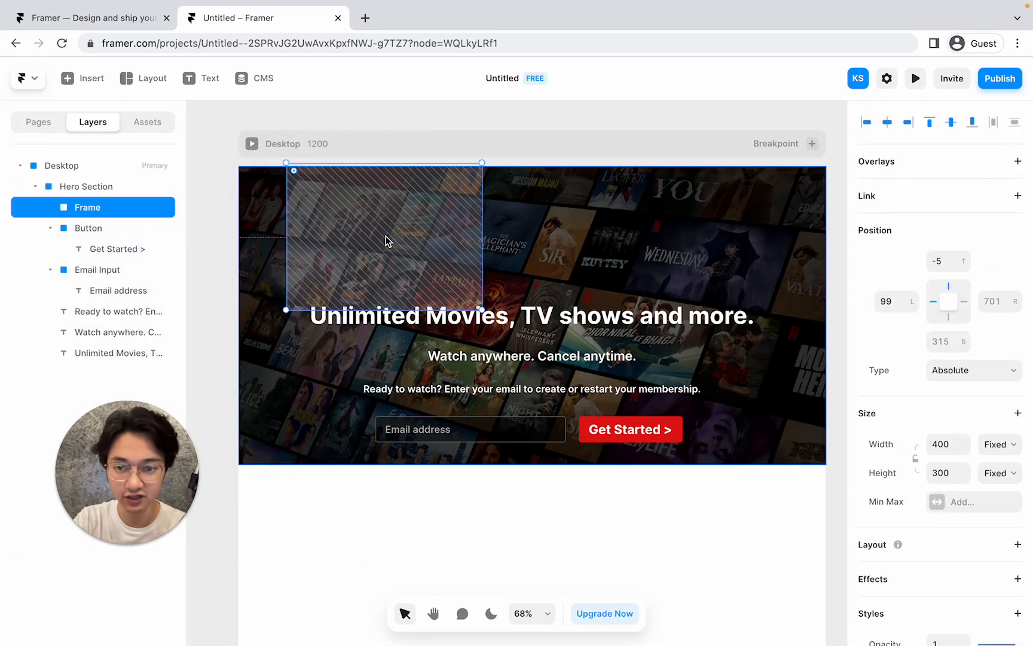
{"action": "left_click_drag", "start_coordinate": [482, 309], "coordinate": [444, 222]}
{"action": "left_click_drag", "start_coordinate": [368, 189], "coordinate": [351, 205]}
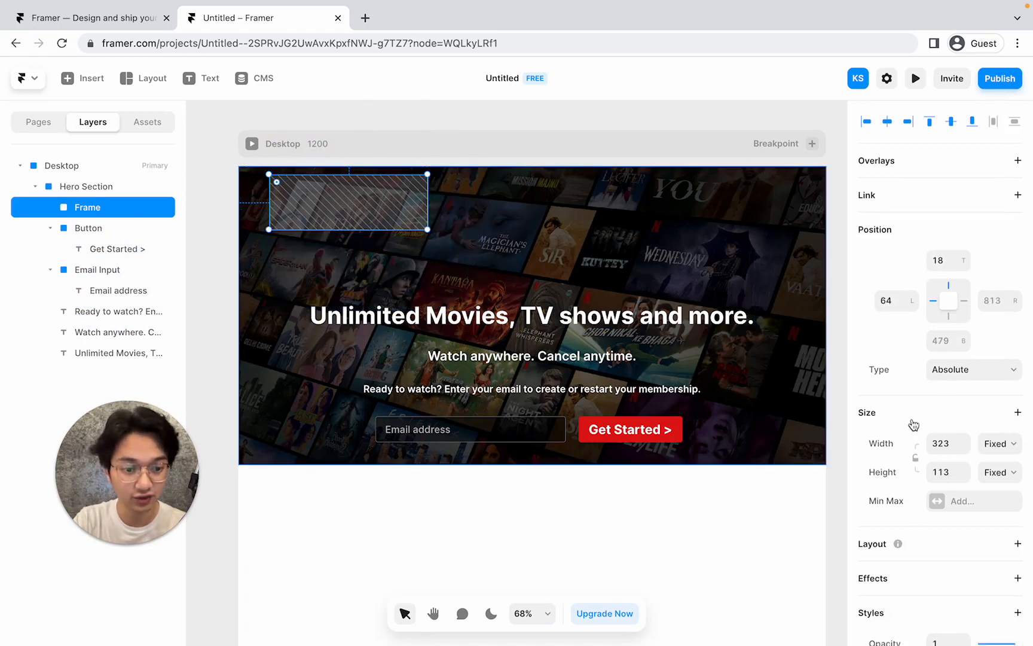
{"action": "scroll", "coordinate": [911, 426], "scroll_direction": "down", "scroll_amount": 5}
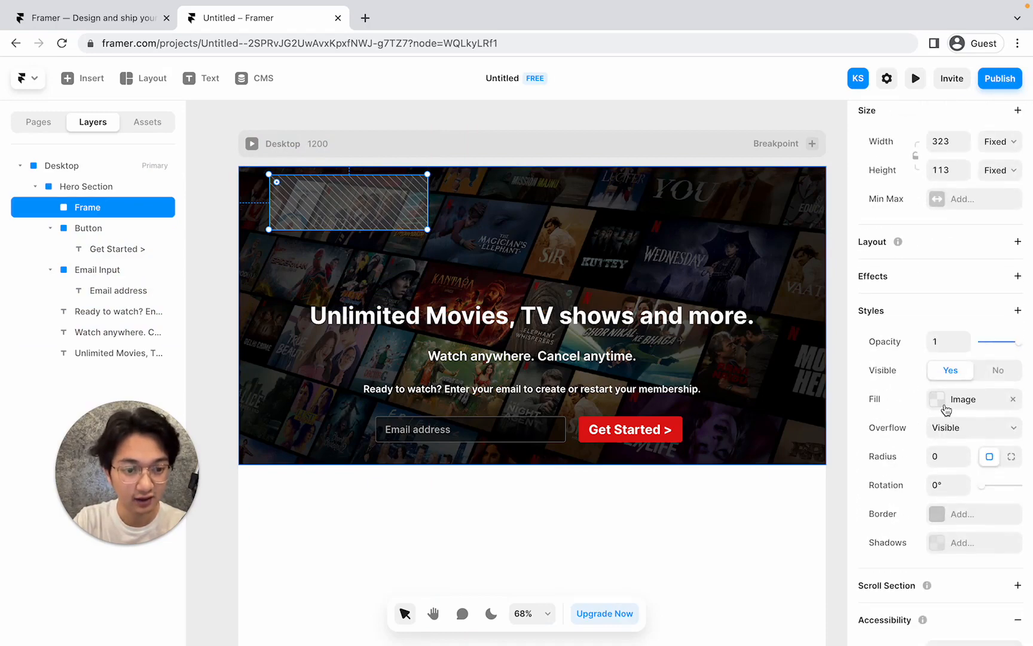
Choose Netflix Logo.png from the Desktop as the frame's image fill.
{"action": "left_click", "coordinate": [945, 409]}
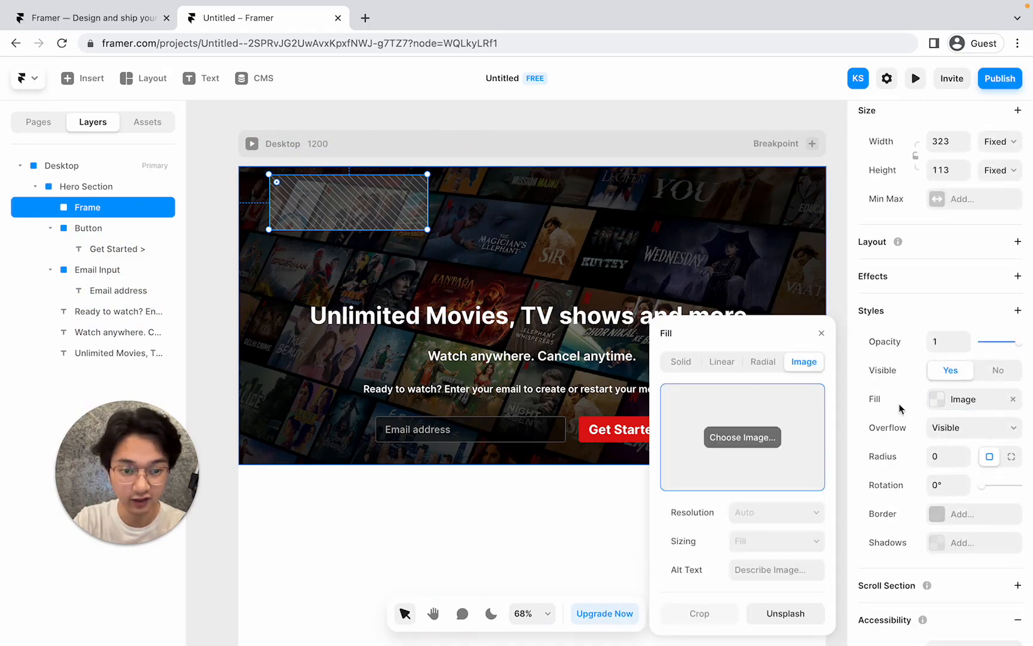
{"action": "left_click", "coordinate": [743, 439]}
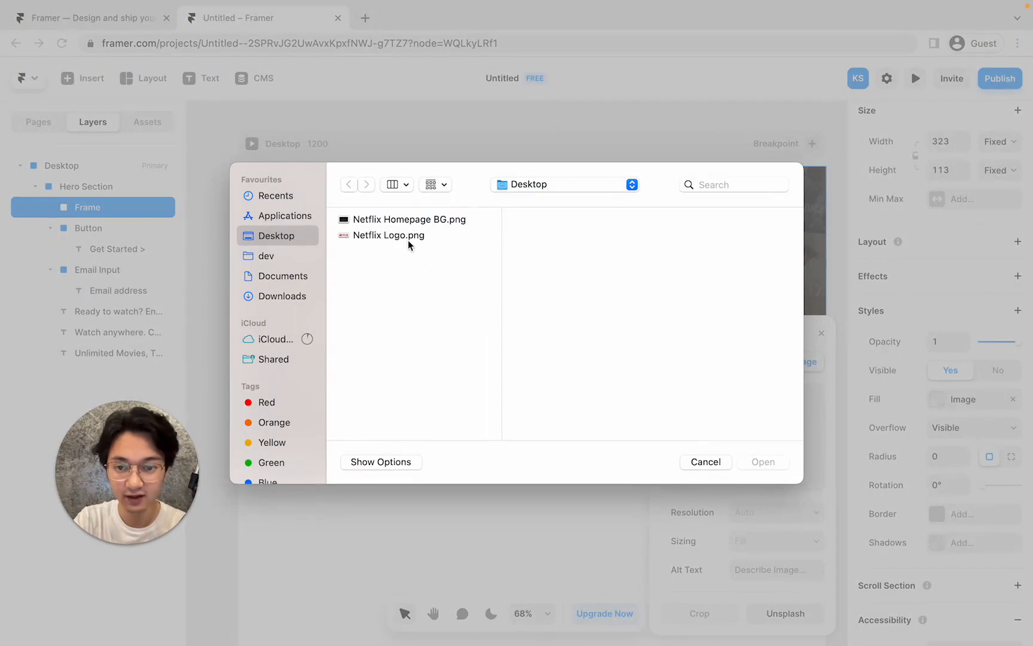
{"action": "left_click", "coordinate": [409, 236]}
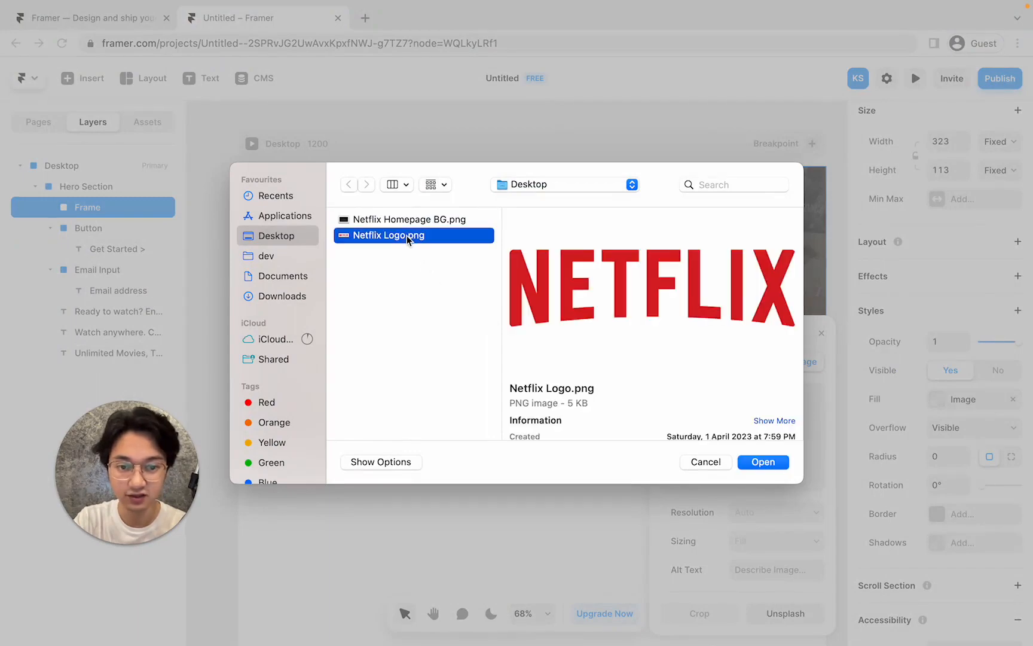
{"action": "left_click", "coordinate": [763, 464]}
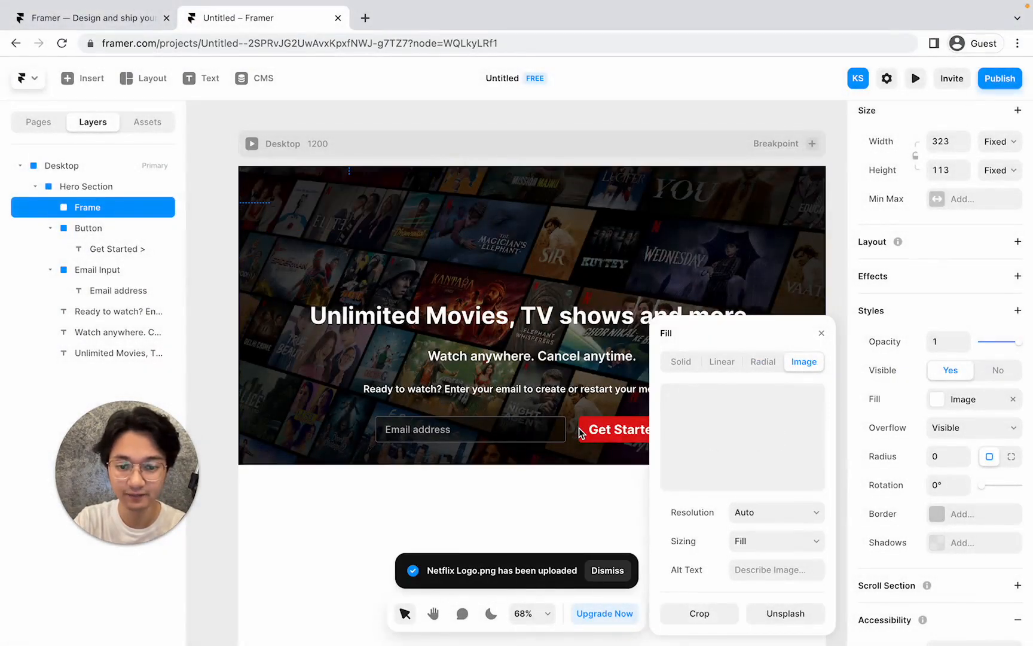
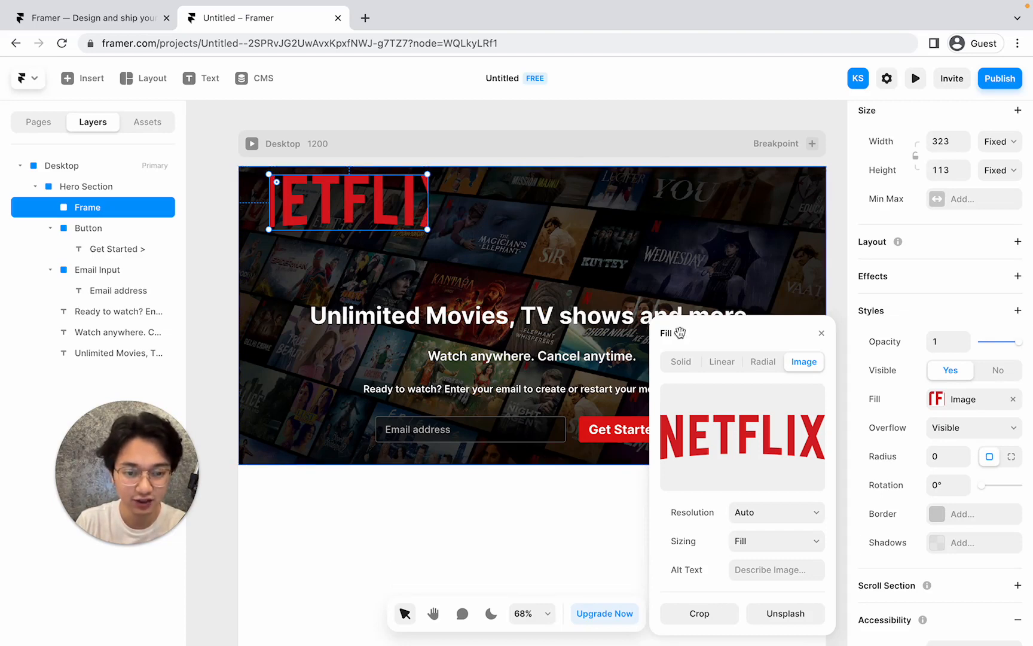
Change the logo's image fill sizing from Fill to Fit so the full NETFLIX wordmark shows.
{"action": "left_click", "coordinate": [745, 546]}
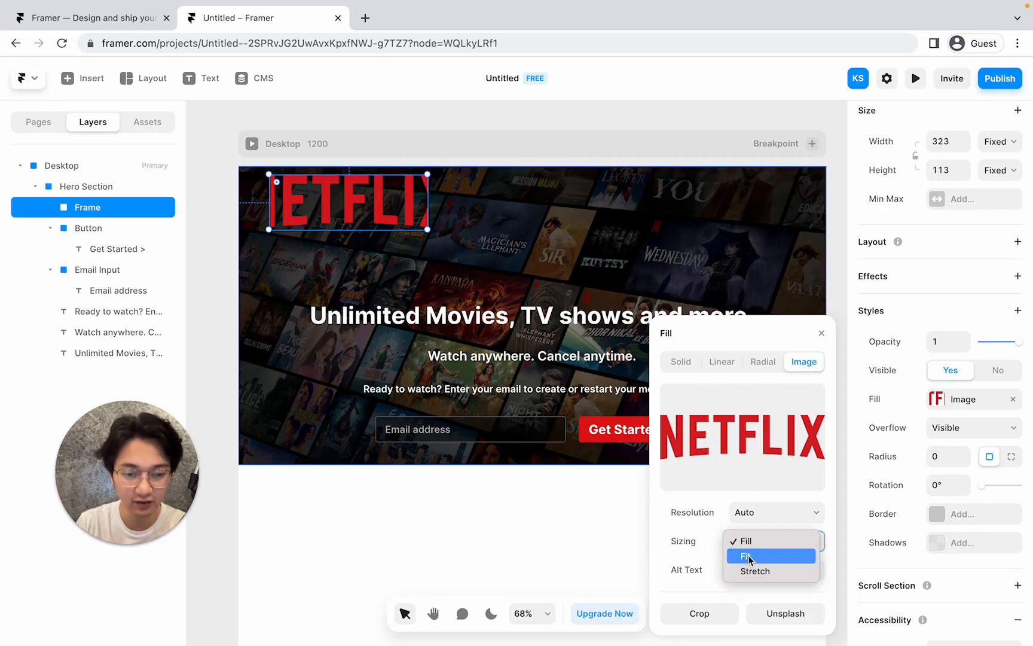
{"action": "left_click", "coordinate": [750, 558]}
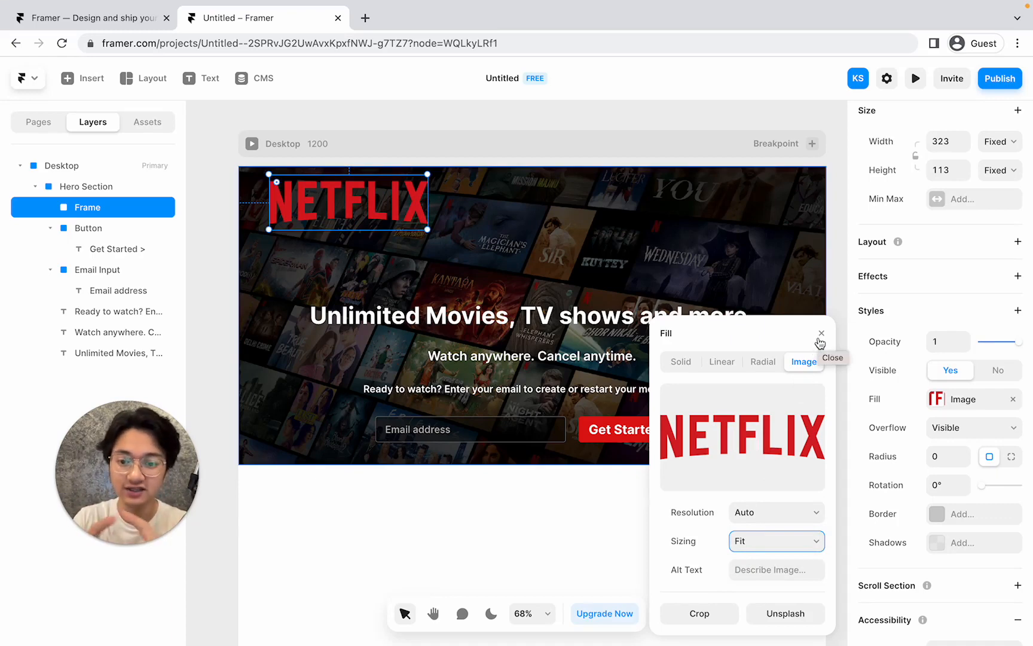
{"action": "left_click", "coordinate": [821, 335]}
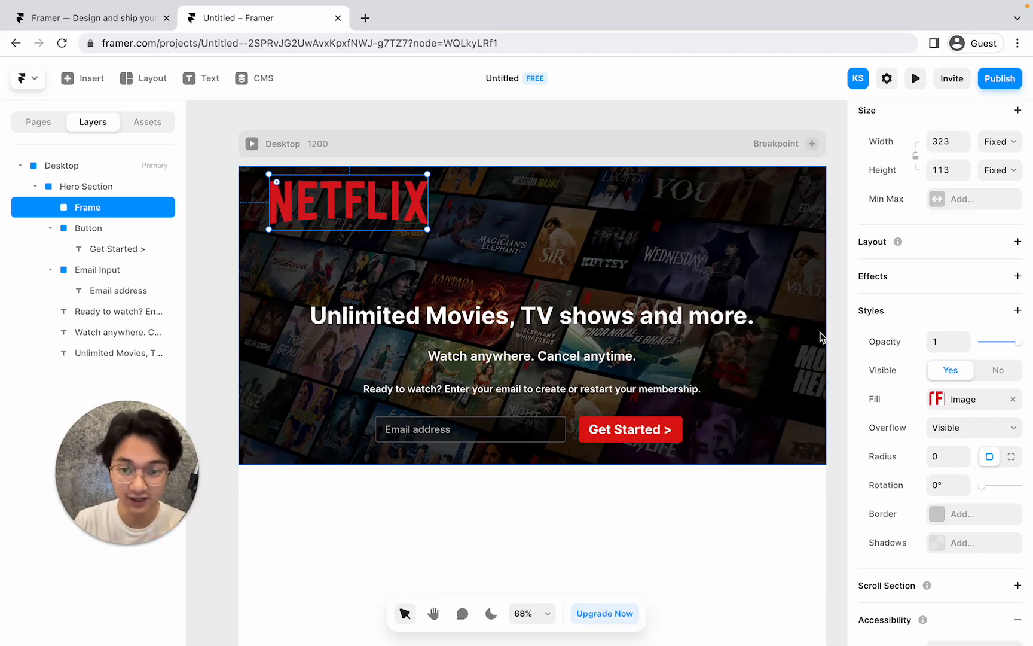
Resize the Netflix logo frame to 172×35 at the top-left and switch to the Netflix reference page.
{"action": "left_click_drag", "start_coordinate": [427, 231], "coordinate": [354, 192]}
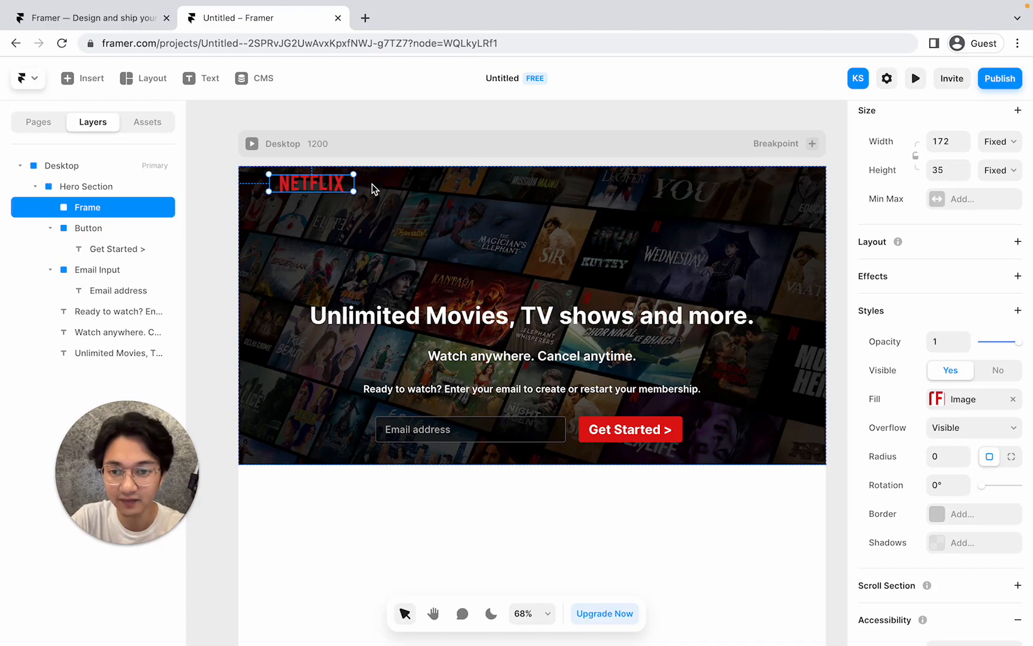
{"action": "left_click", "coordinate": [396, 186]}
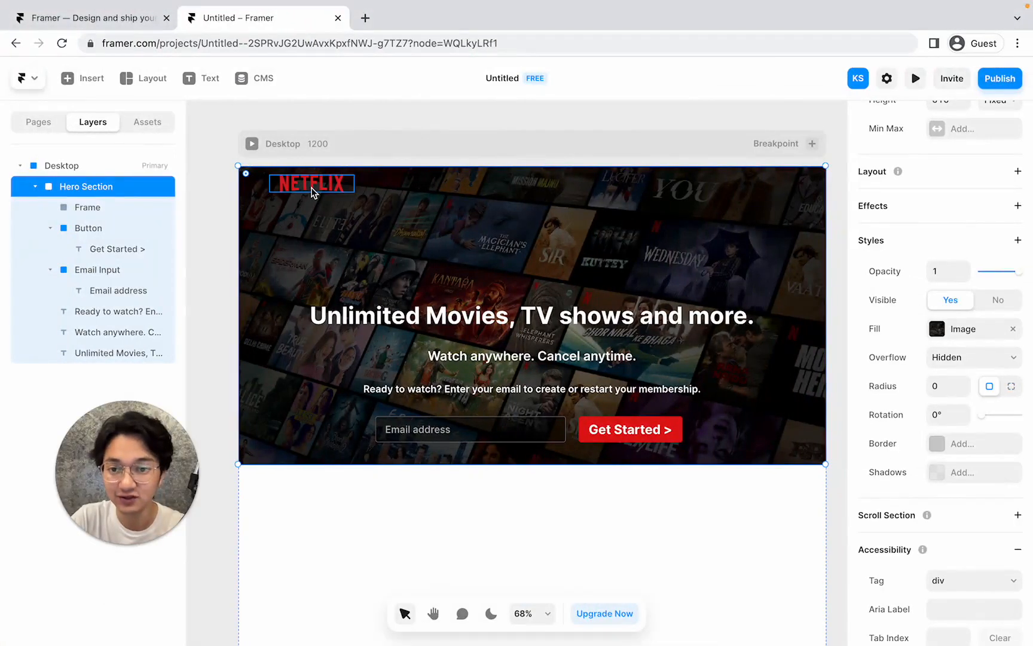
{"action": "left_click", "coordinate": [313, 186]}
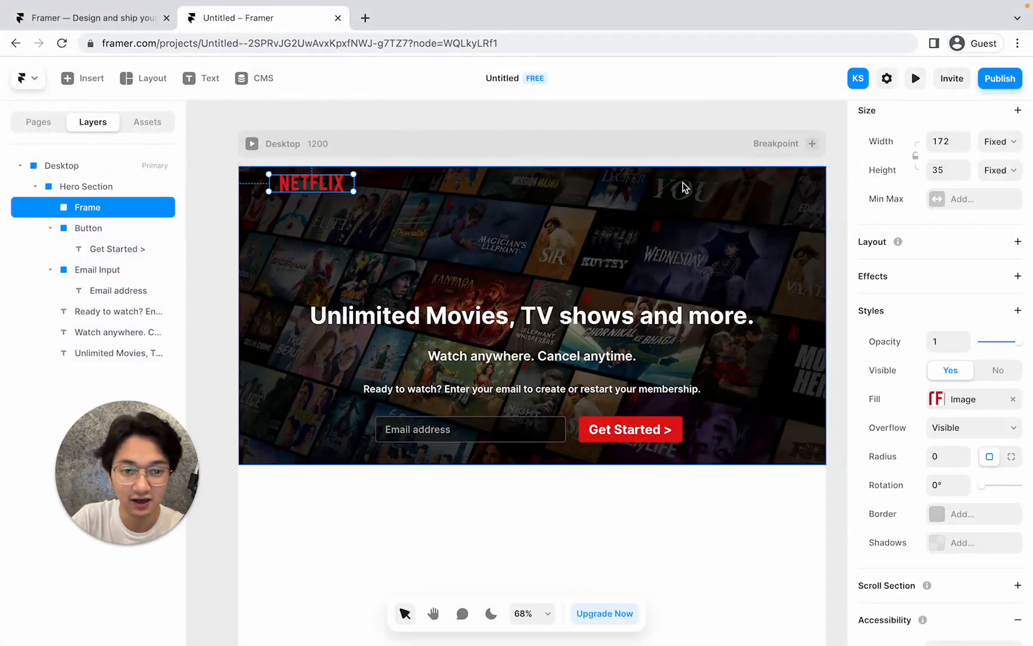
{"action": "key", "text": "ctrl+Left"}
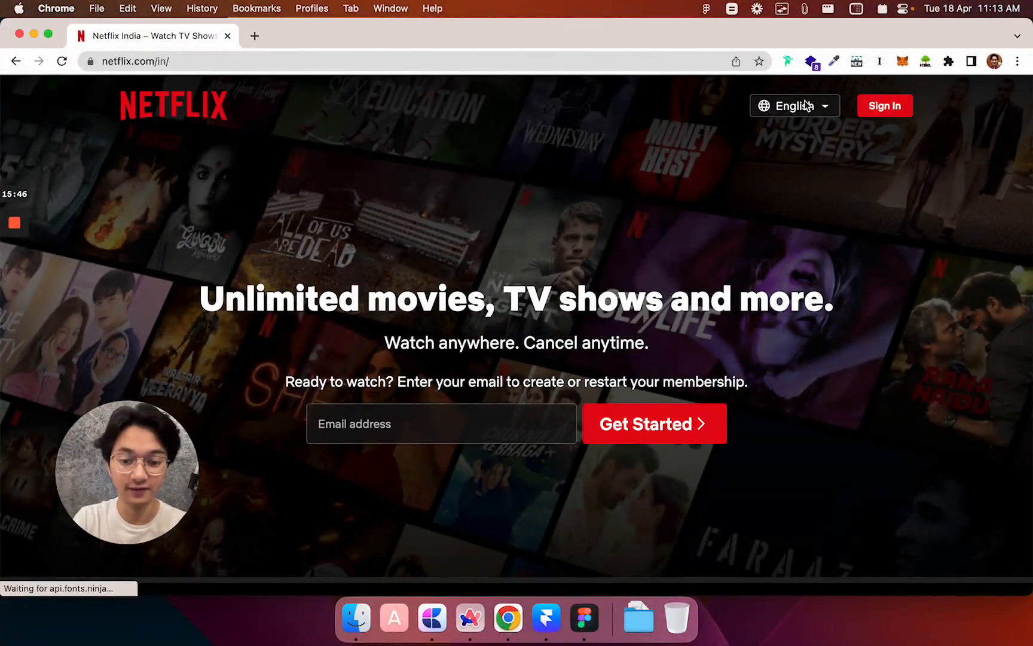
Draw two frames side by side at the hero's top right, the first 136×41.
{"action": "key", "text": "ctrl+Right"}
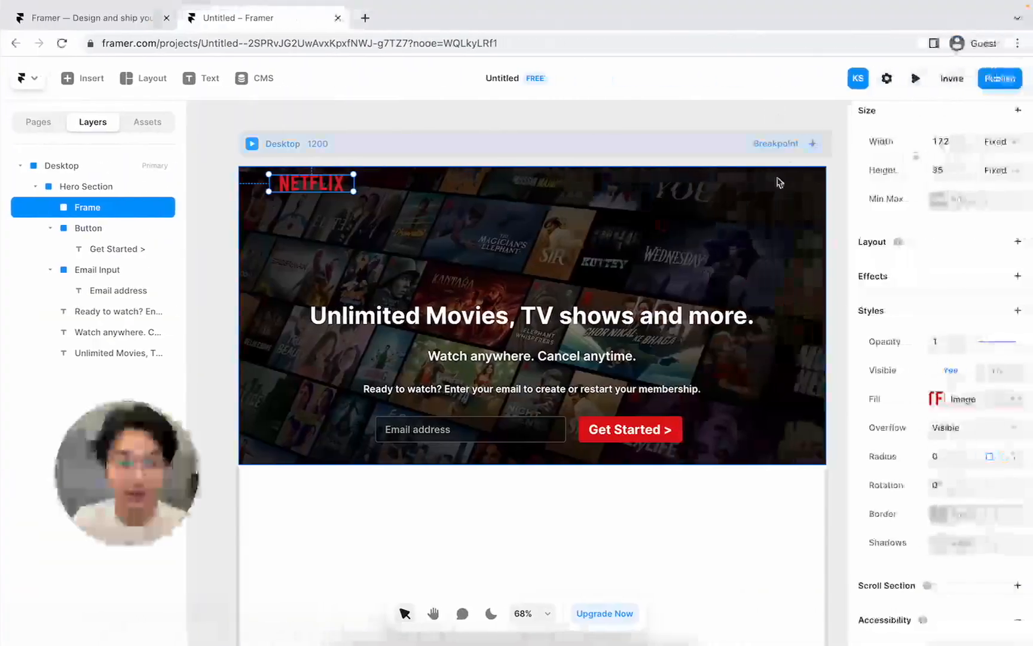
{"action": "key", "text": "f"}
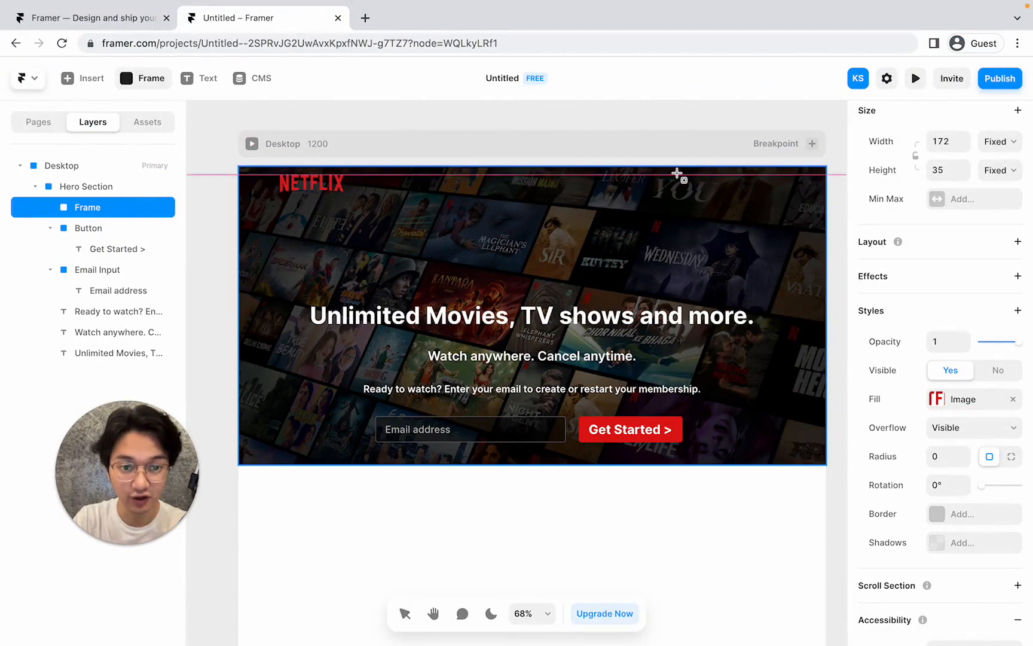
{"action": "left_click_drag", "start_coordinate": [676, 172], "coordinate": [744, 192]}
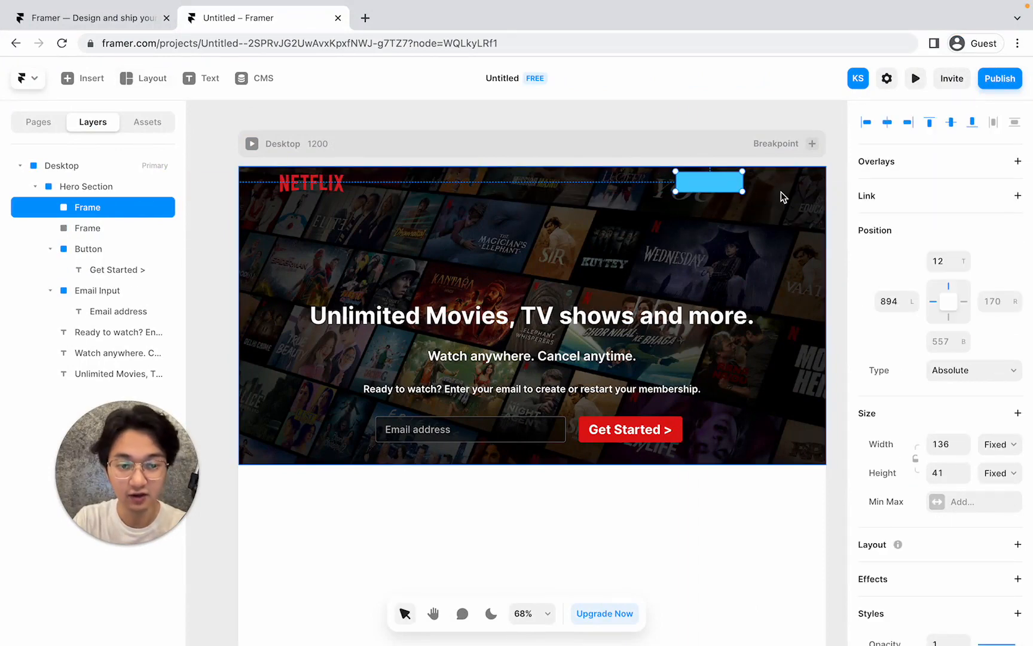
{"action": "key", "text": "f"}
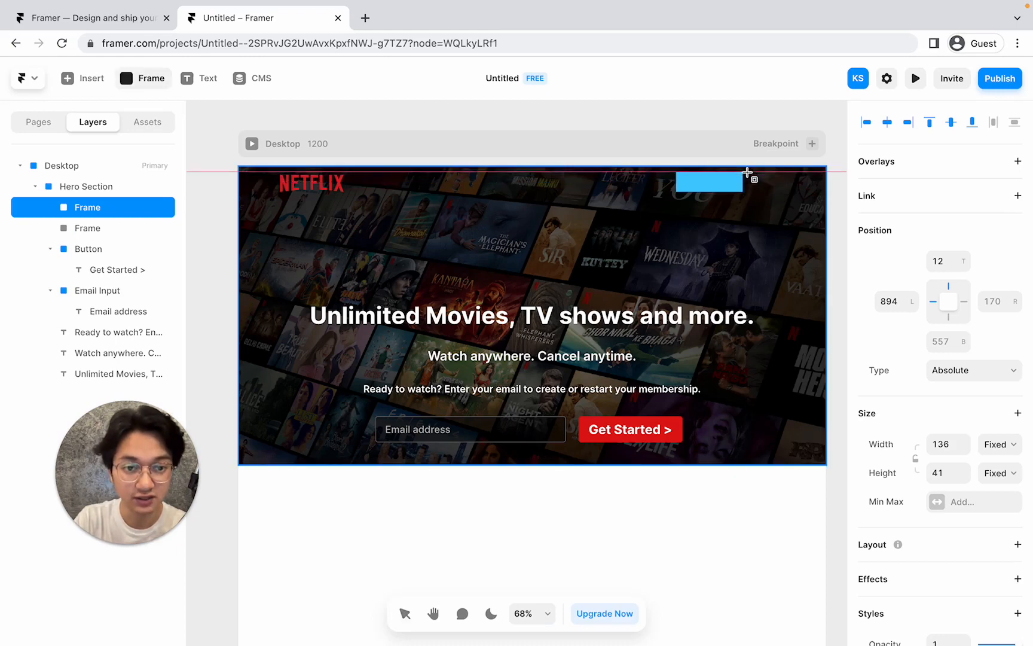
{"action": "left_click_drag", "start_coordinate": [747, 172], "coordinate": [795, 192]}
{"action": "left_click", "coordinate": [721, 223]}
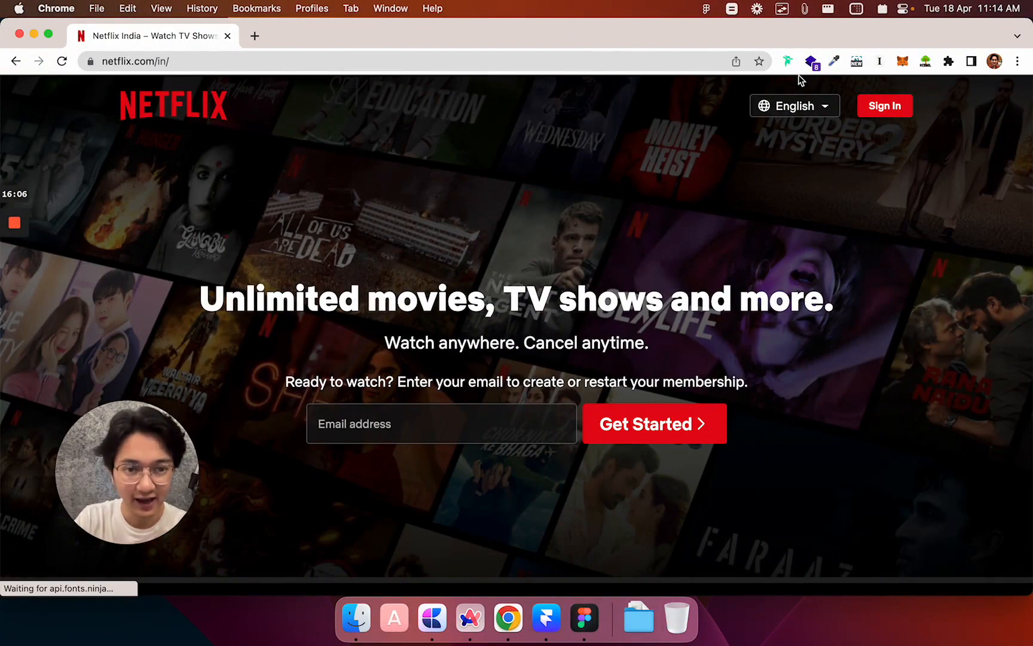
{"action": "scroll", "coordinate": [801, 97], "scroll_direction": "up", "scroll_amount": 3}
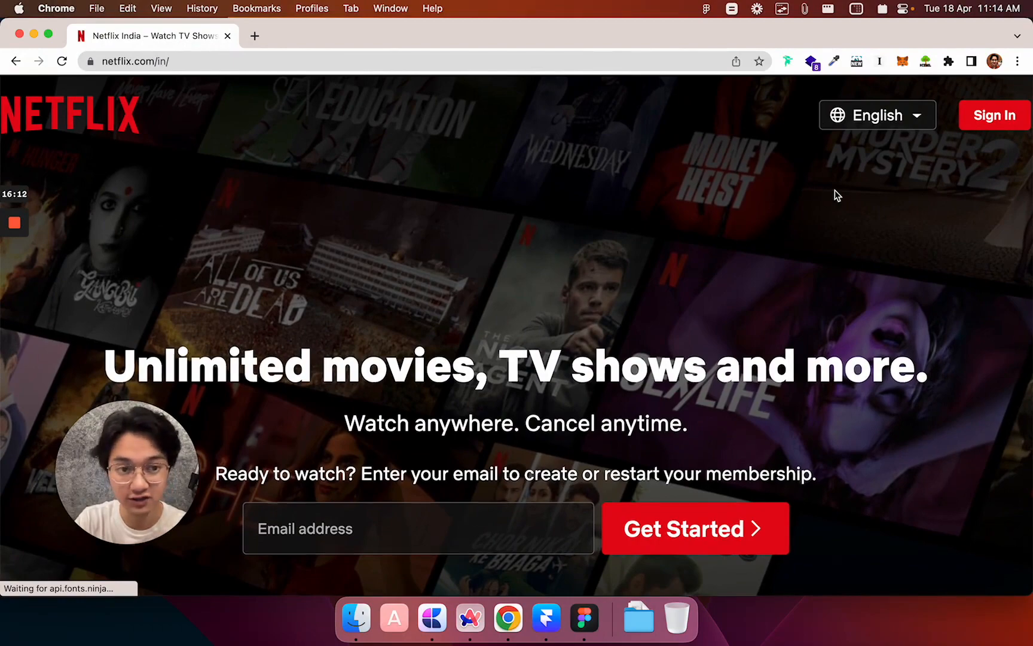
{"action": "scroll", "coordinate": [836, 192], "scroll_direction": "down", "scroll_amount": 3}
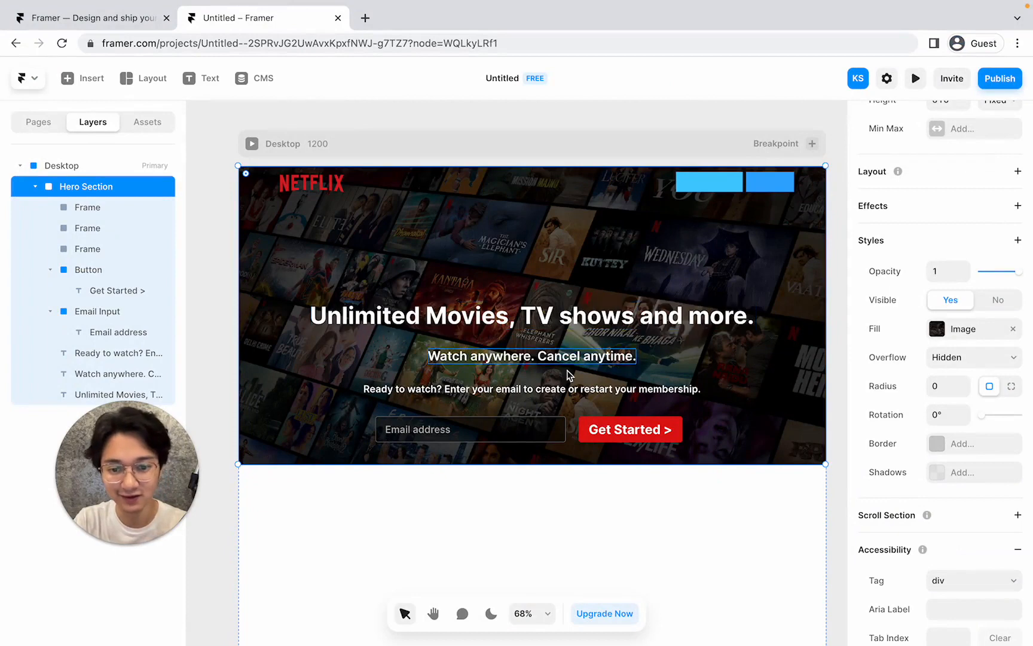
Copy the Email Input's style and paste it onto the first top-right frame, allowing clipboard access.
{"action": "left_click", "coordinate": [506, 429]}
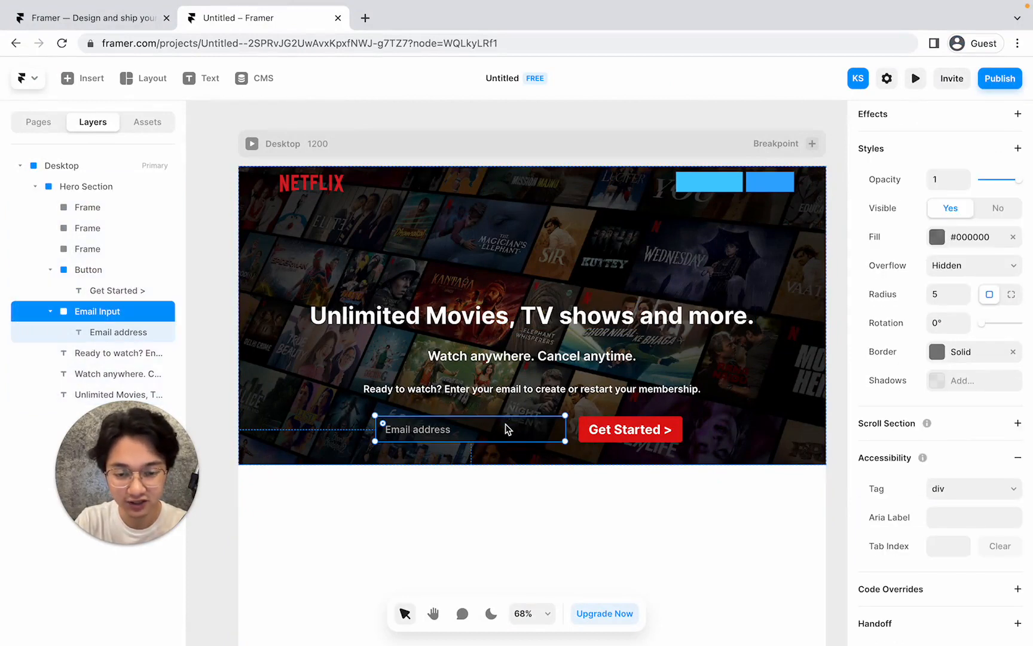
{"action": "right_click", "coordinate": [506, 429]}
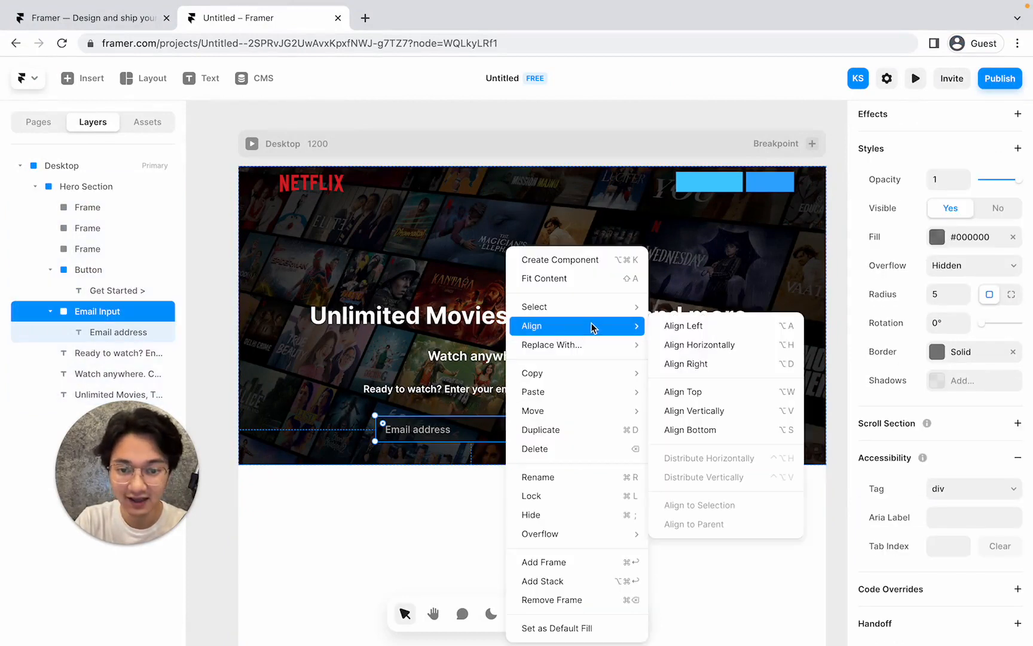
{"action": "mouse_move", "coordinate": [599, 373]}
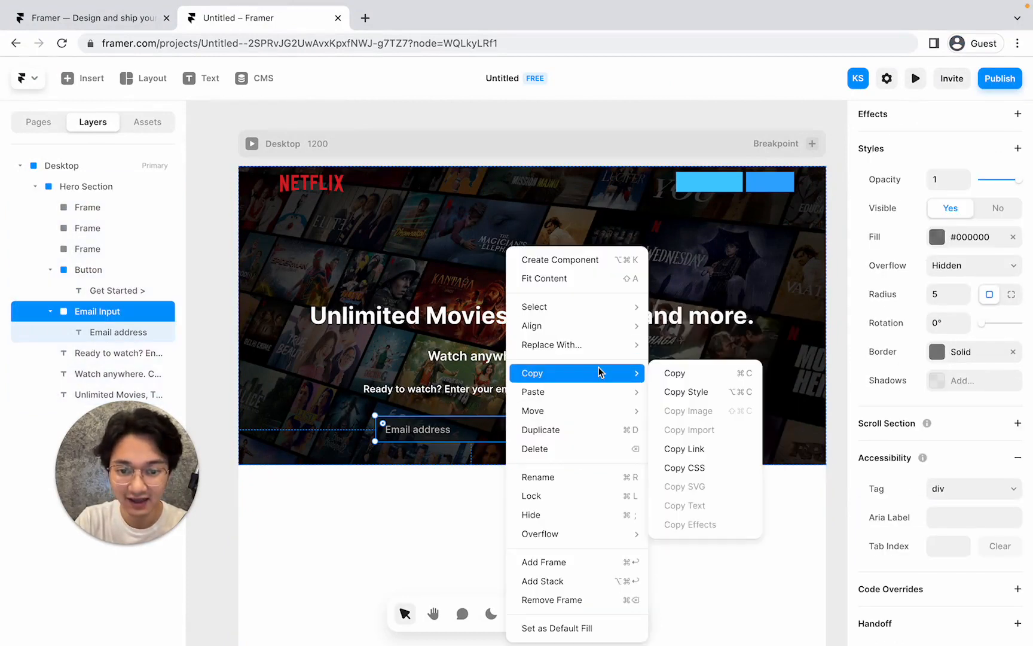
{"action": "left_click", "coordinate": [693, 393]}
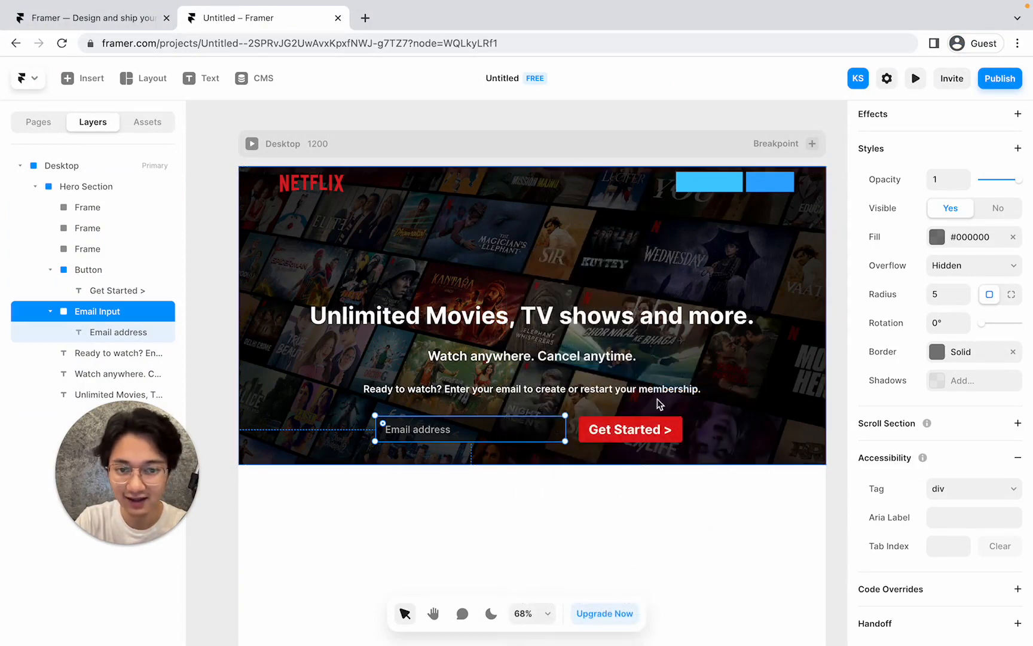
{"action": "left_click", "coordinate": [707, 184]}
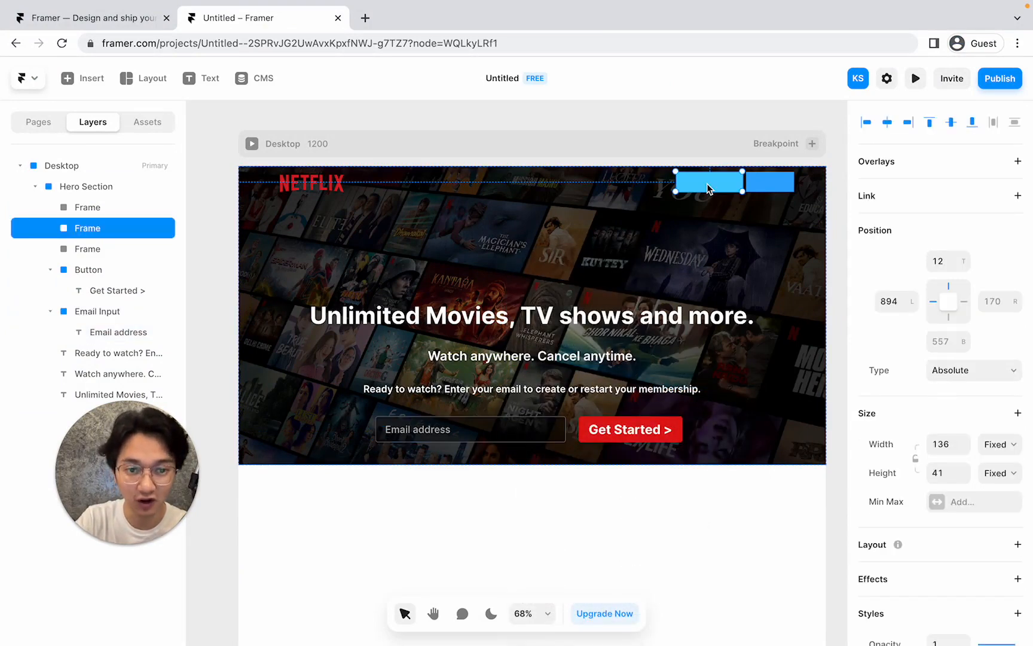
{"action": "right_click", "coordinate": [698, 188]}
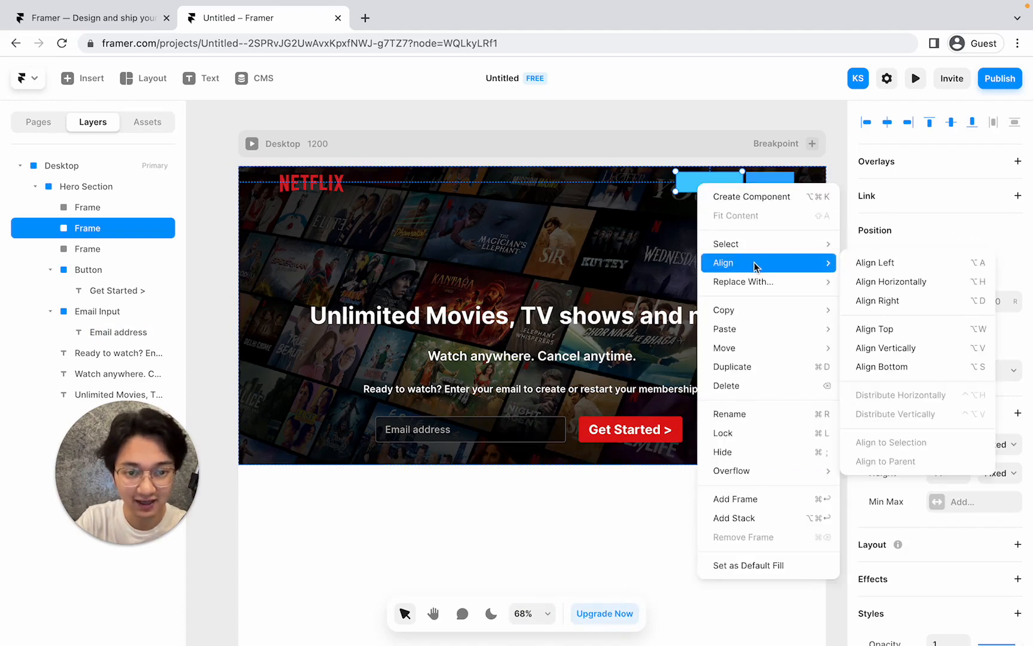
{"action": "mouse_move", "coordinate": [775, 332]}
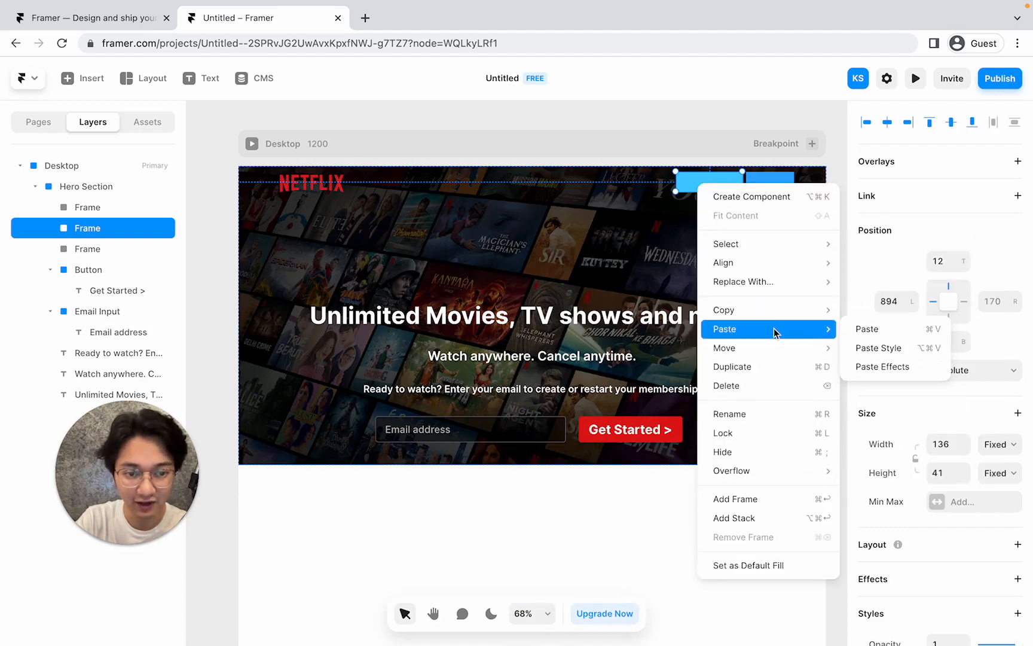
{"action": "left_click", "coordinate": [874, 348]}
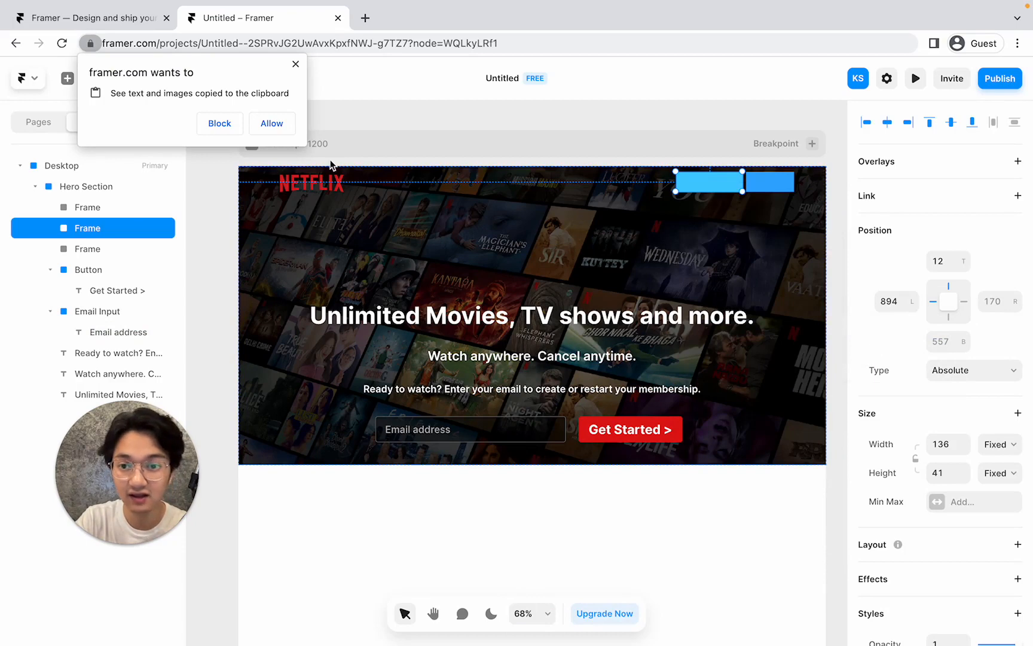
{"action": "left_click", "coordinate": [271, 123]}
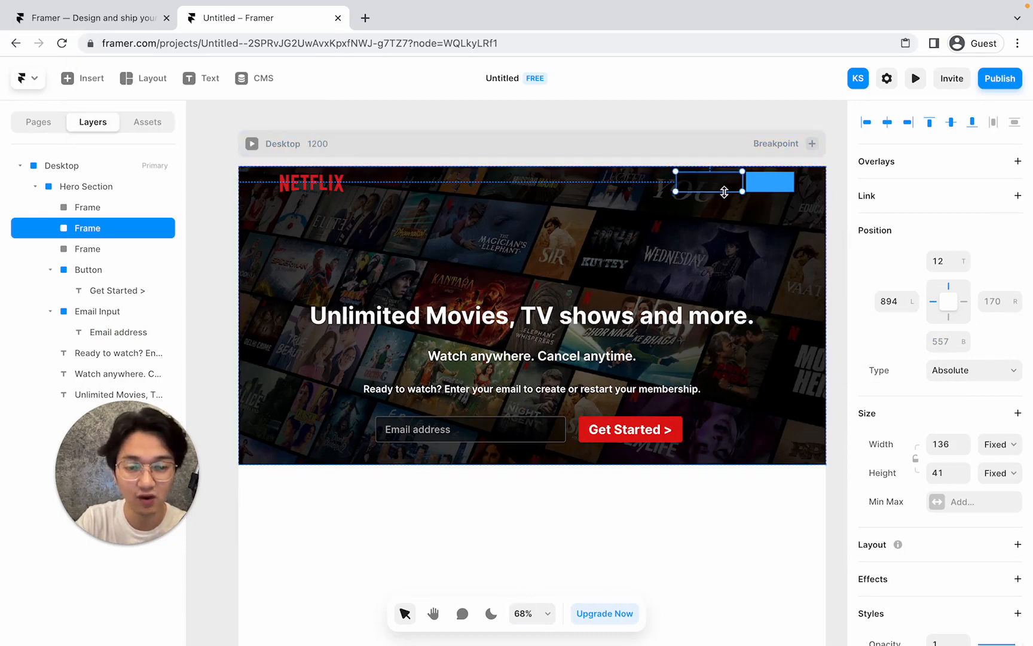
{"action": "left_click", "coordinate": [701, 214]}
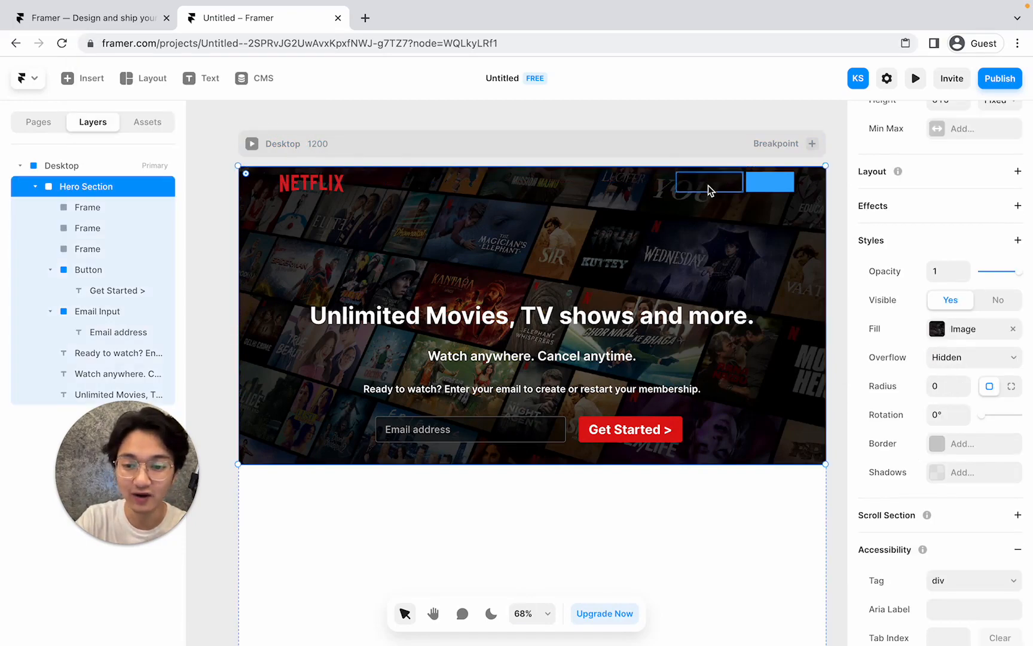
{"action": "scroll", "coordinate": [708, 189], "scroll_direction": "up", "scroll_amount": 5}
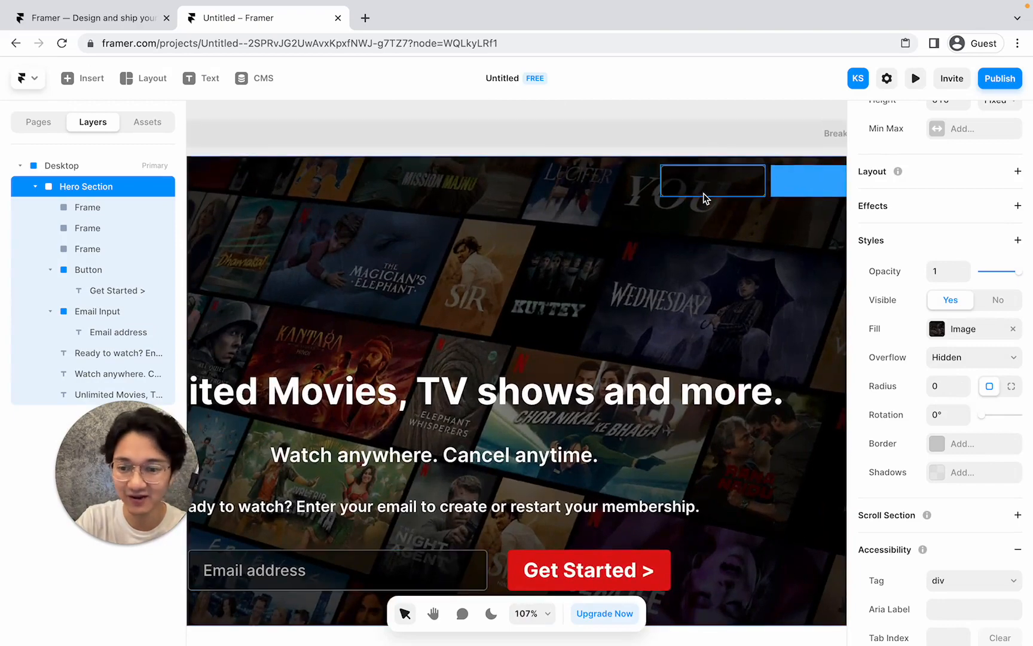
{"action": "key", "text": "ctrl+Left"}
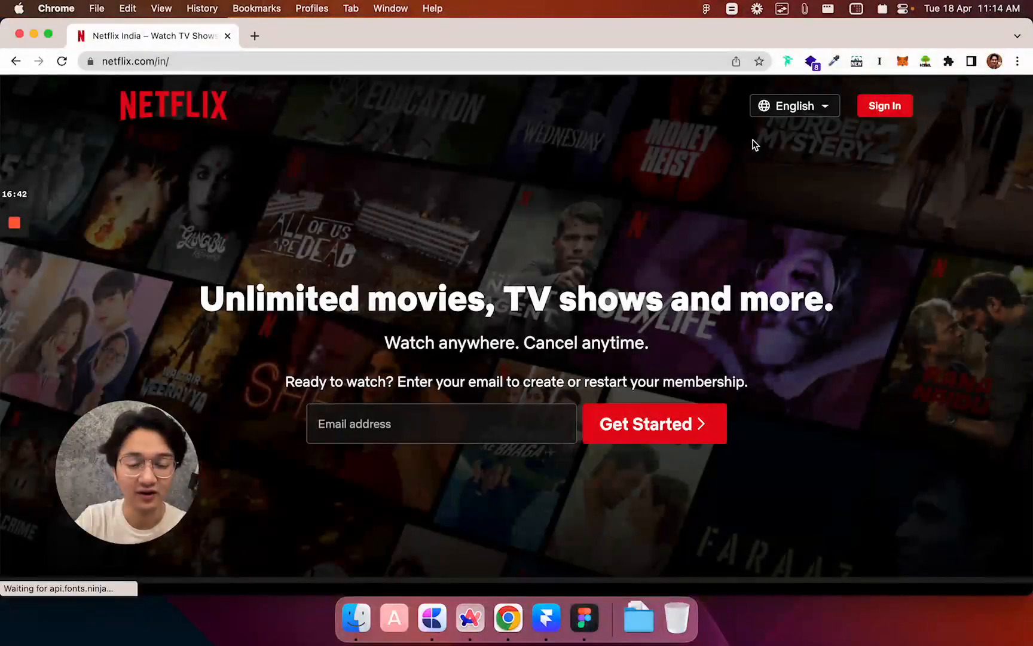
{"action": "key", "text": "ctrl+Right"}
{"action": "key", "text": "ctrl+Left"}
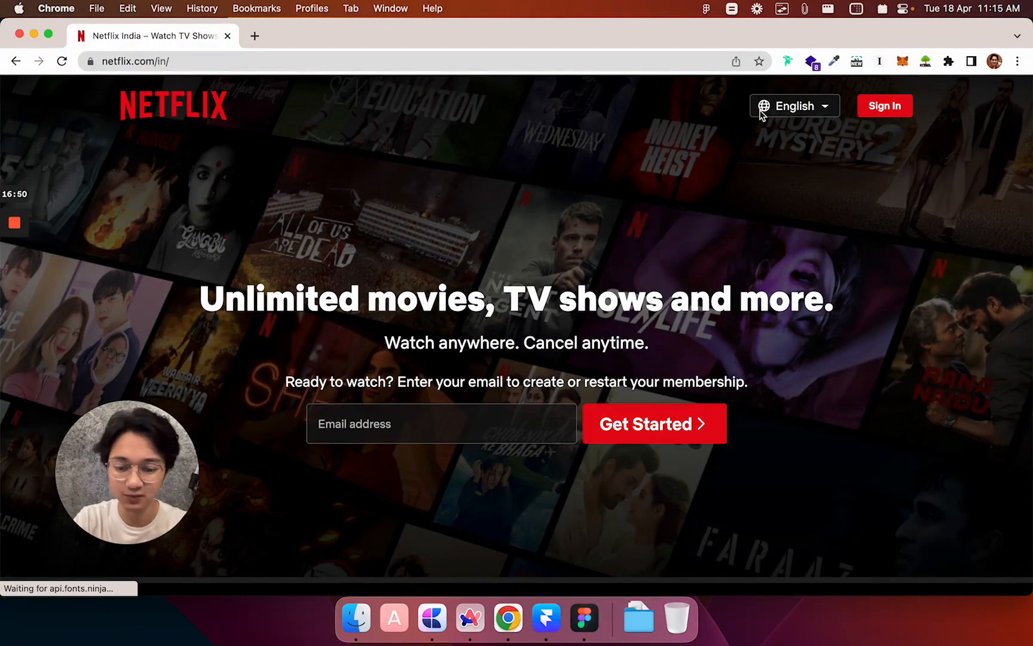
{"action": "key", "text": "ctrl+Right"}
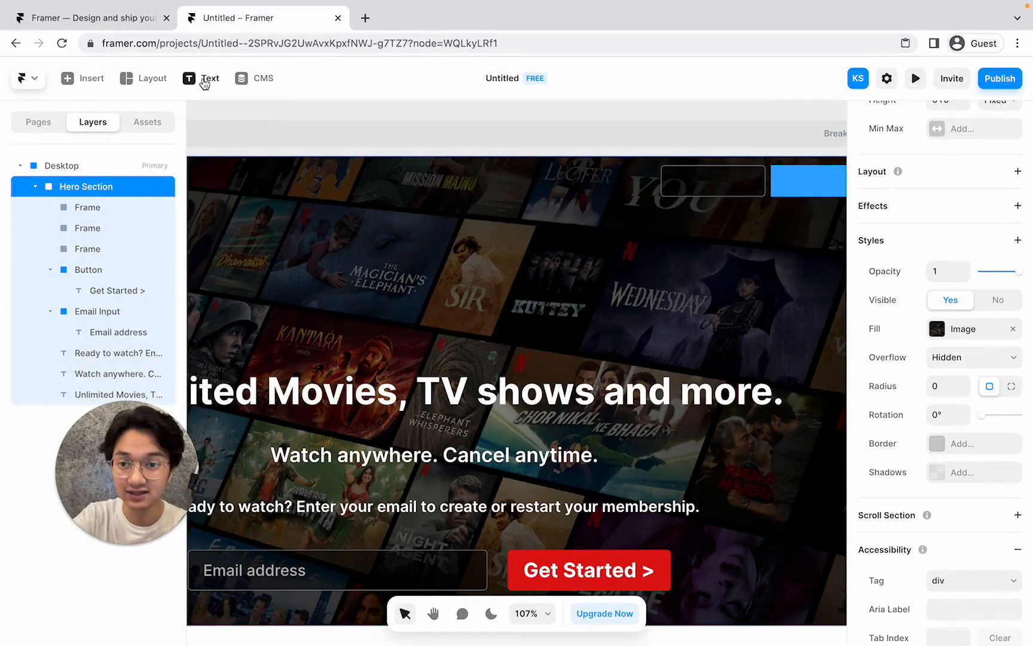
Add an 'English' text layer centred inside the top-right frame.
{"action": "left_click", "coordinate": [203, 78]}
{"action": "left_click", "coordinate": [675, 185]}
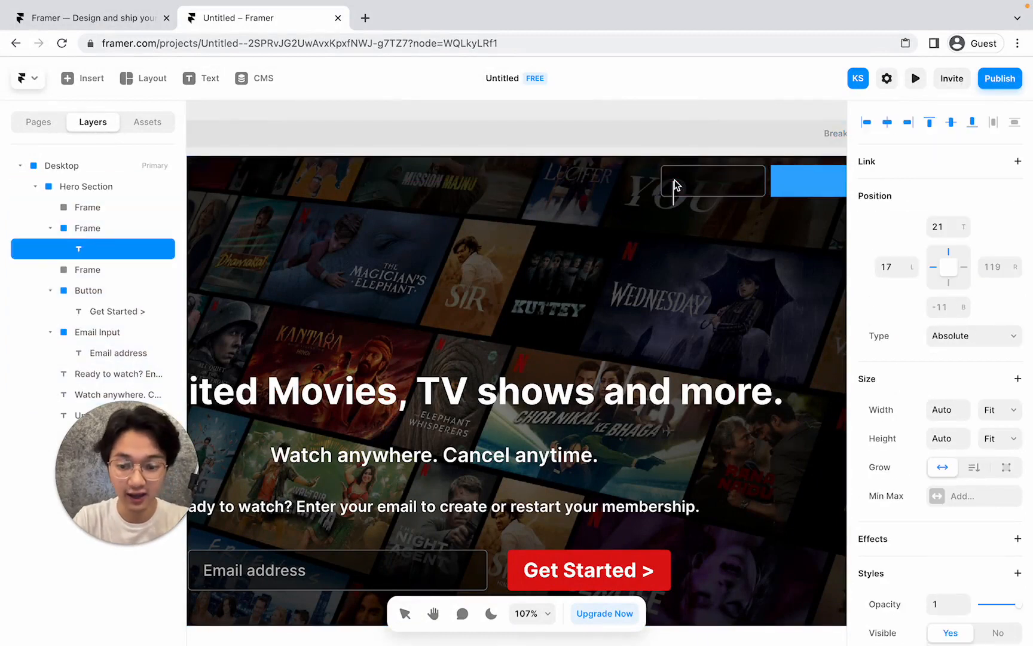
{"action": "type", "text": "English"}
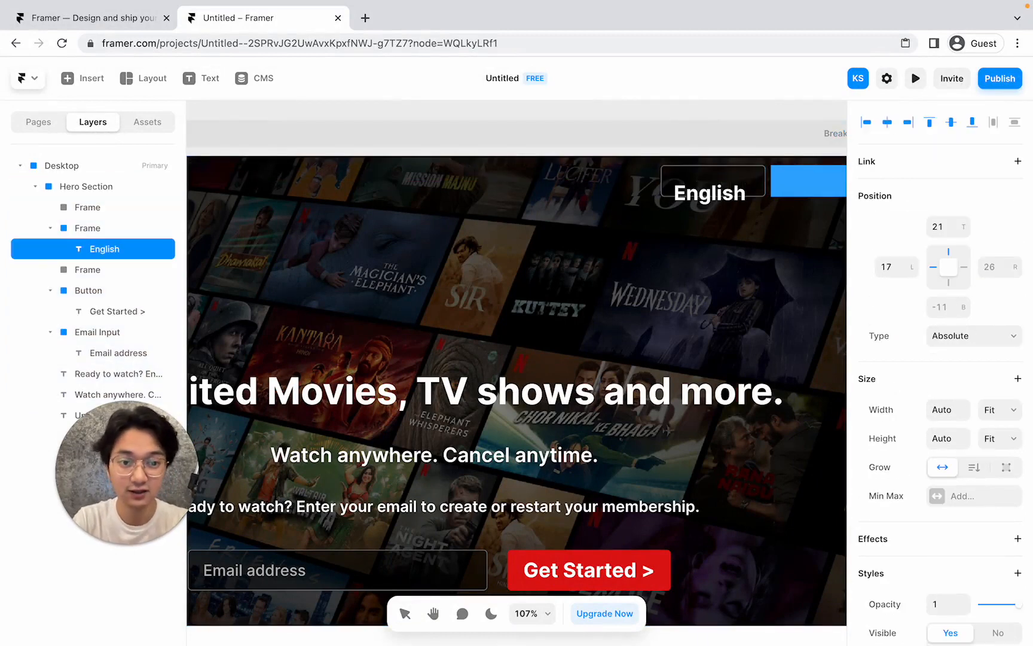
{"action": "key", "text": "Escape"}
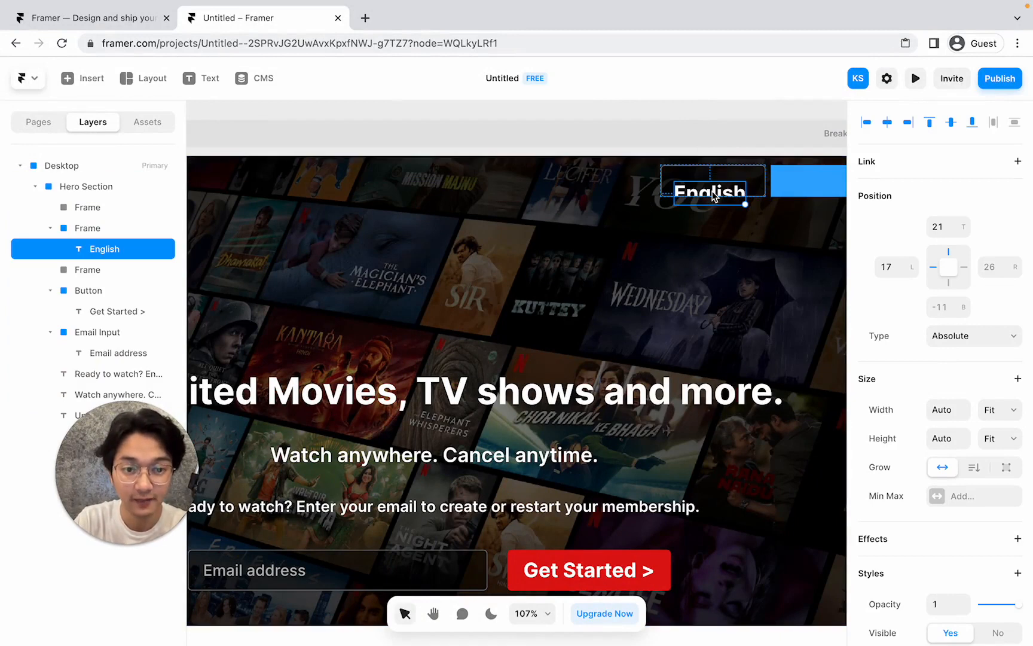
{"action": "left_click_drag", "start_coordinate": [713, 195], "coordinate": [714, 187]}
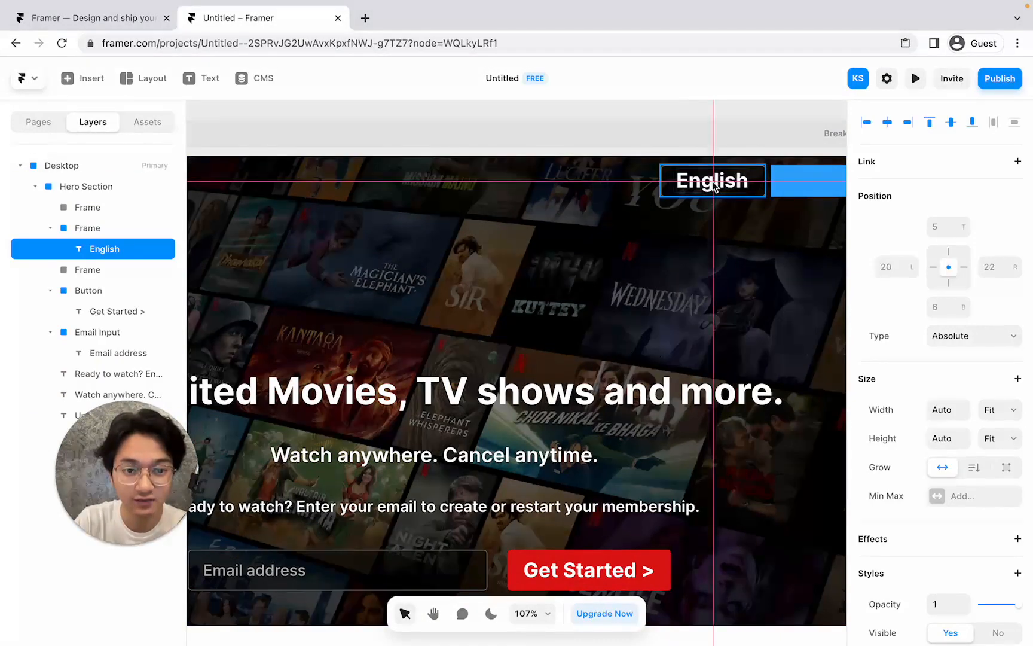
Set the English text to size 18 and Medium weight.
{"action": "scroll", "coordinate": [915, 394], "scroll_direction": "down", "scroll_amount": 7}
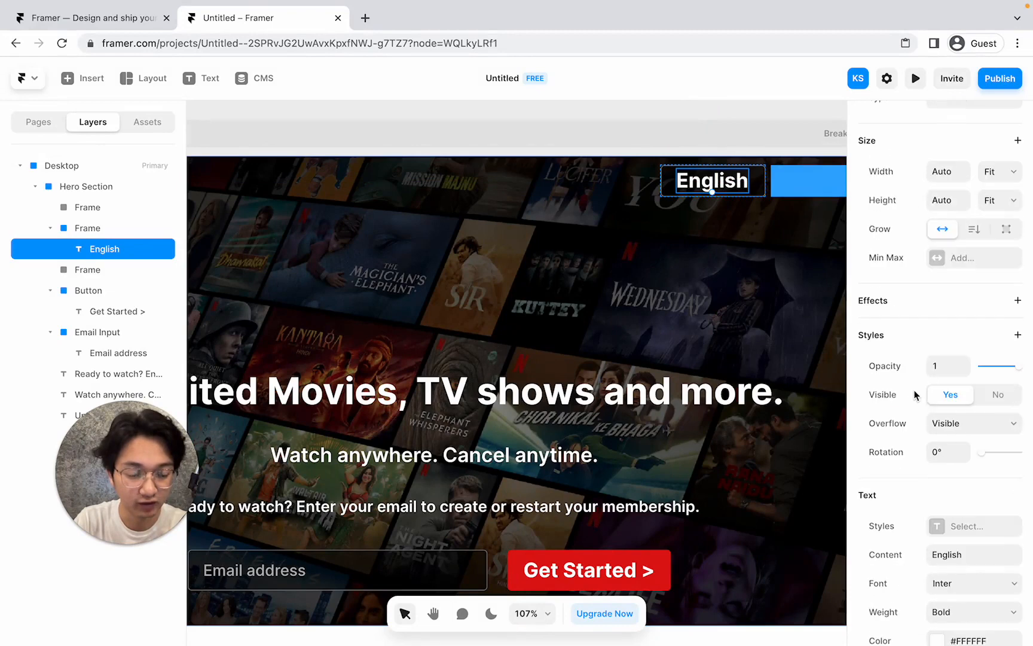
{"action": "scroll", "coordinate": [915, 395], "scroll_direction": "down", "scroll_amount": 3}
{"action": "left_click", "coordinate": [945, 397]}
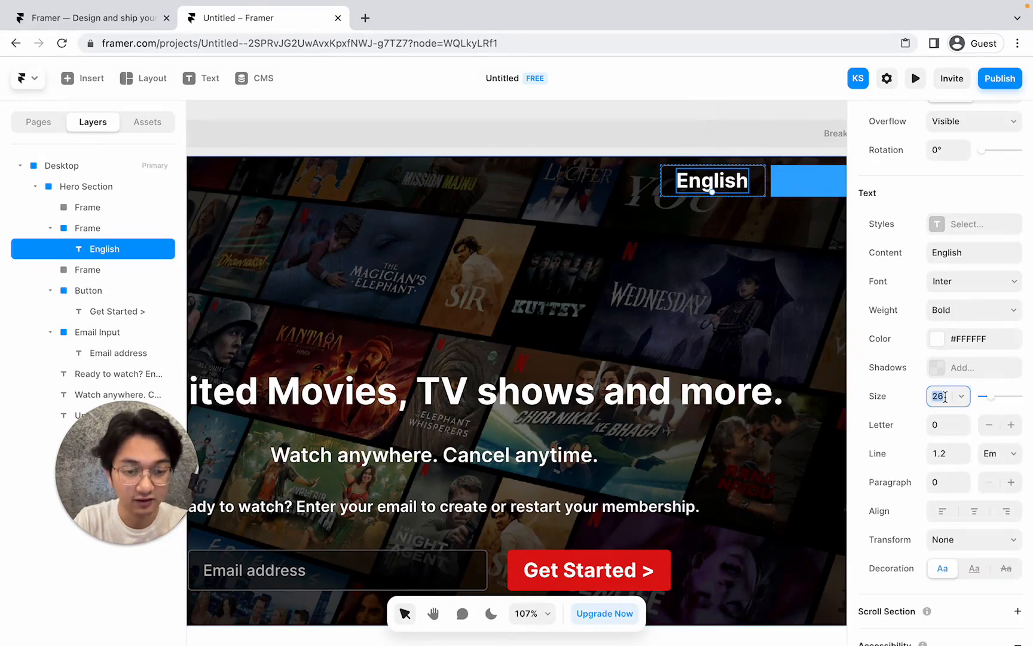
{"action": "key", "text": "Down"}
{"action": "key", "text": "Down"}
{"action": "key", "text": "Down"}
{"action": "key", "text": "Down"}
{"action": "key", "text": "Down"}
{"action": "key", "text": "Down"}
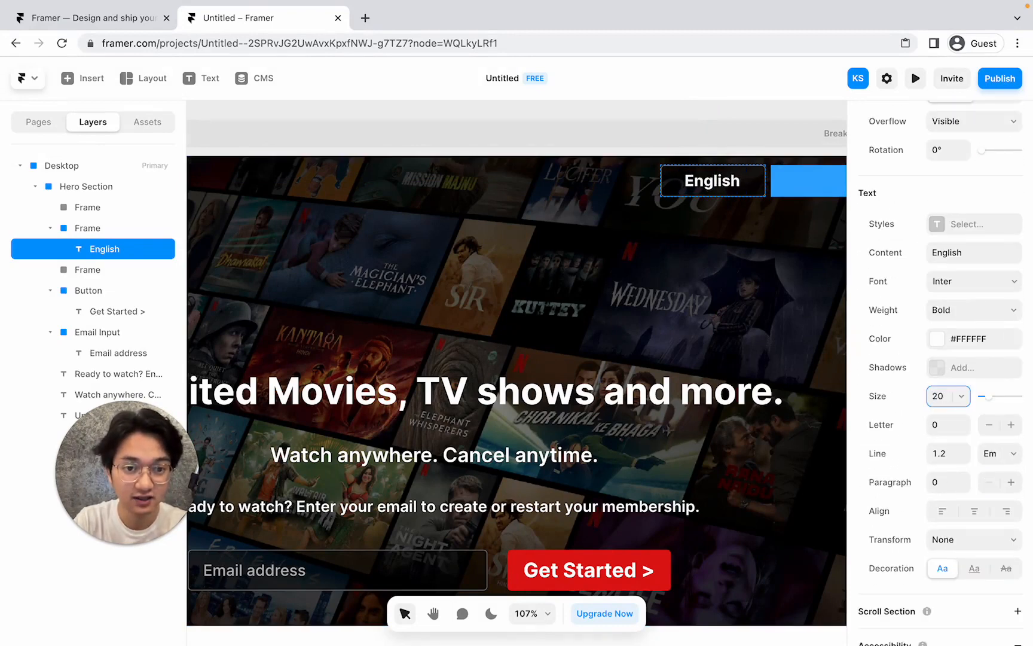
{"action": "key", "text": "Down"}
{"action": "key", "text": "Down"}
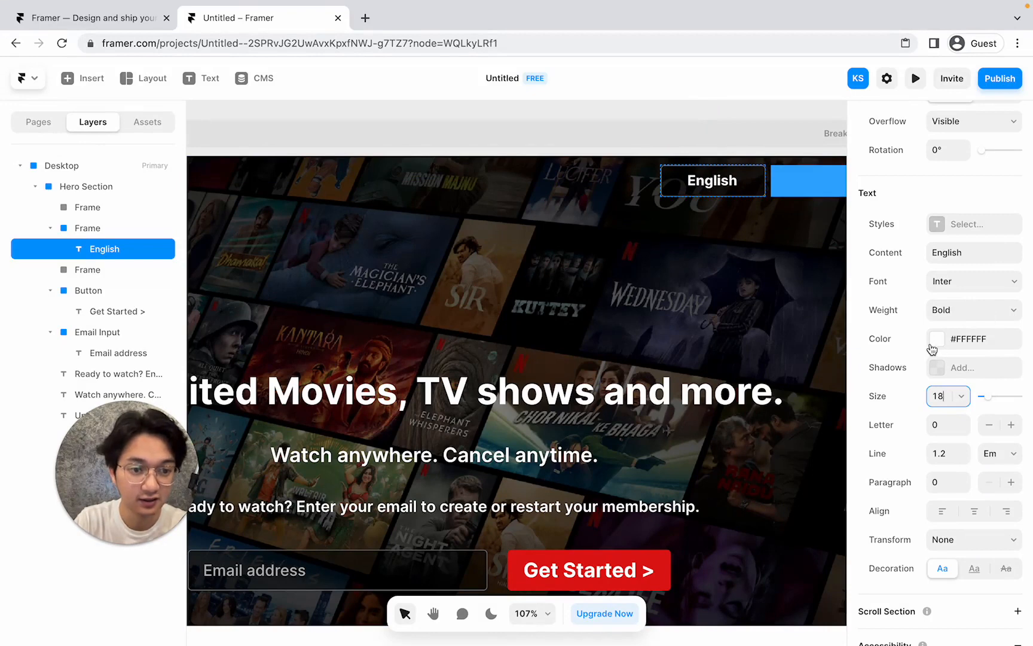
{"action": "left_click", "coordinate": [946, 313]}
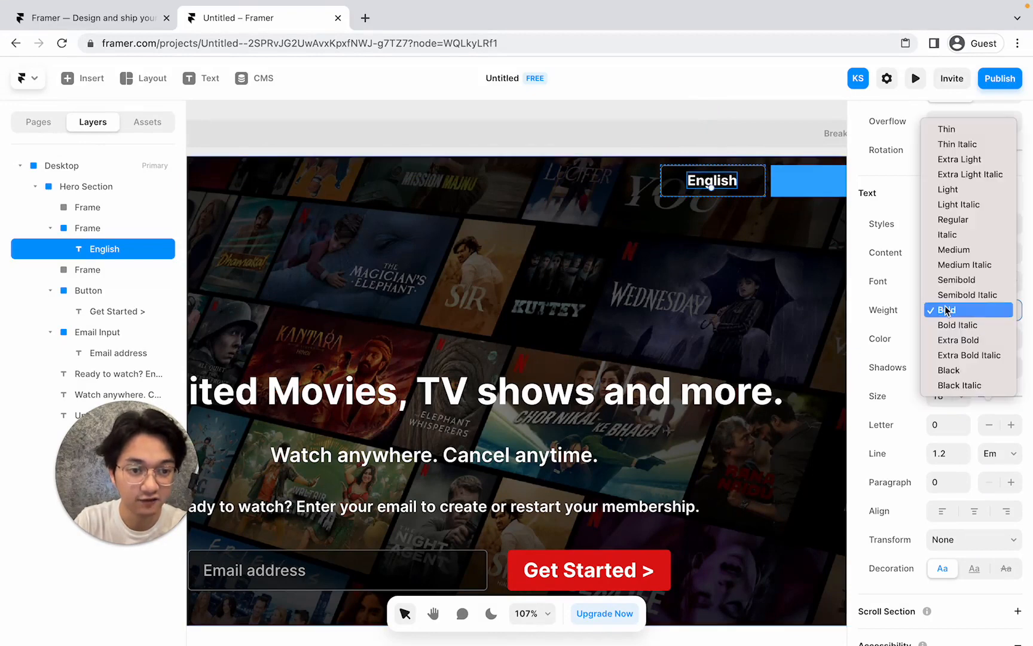
{"action": "left_click", "coordinate": [962, 219]}
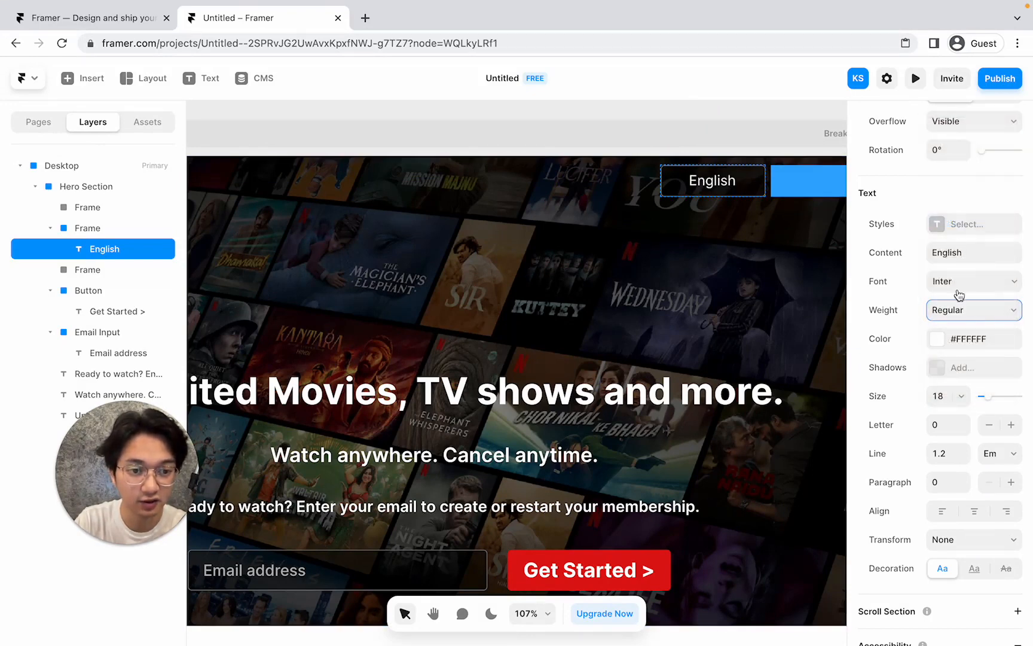
{"action": "left_click", "coordinate": [958, 310]}
{"action": "left_click", "coordinate": [958, 339]}
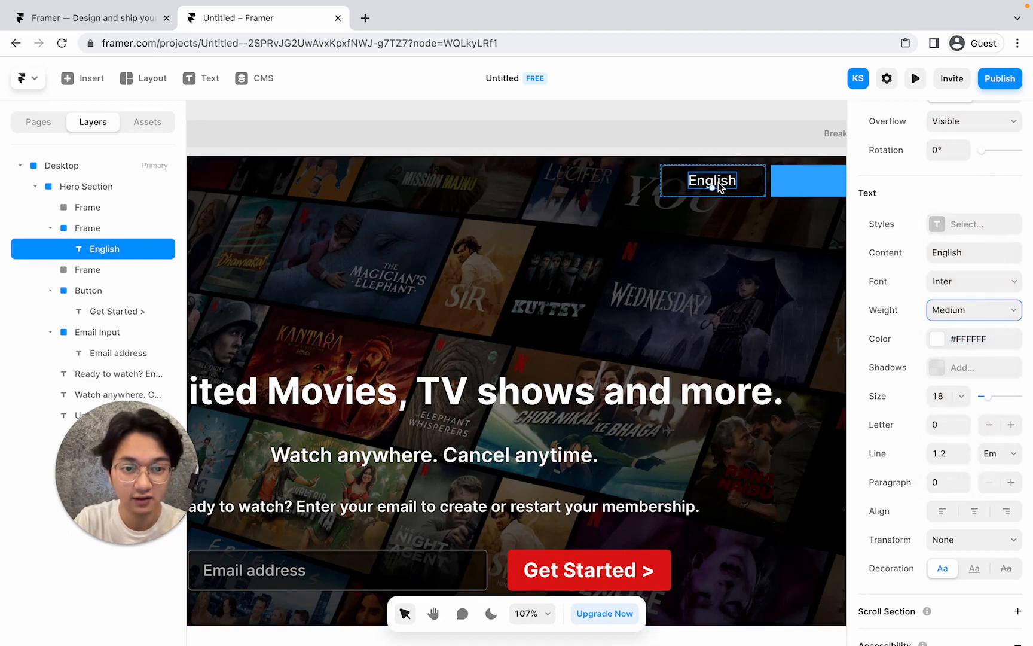
Re-centre the English label in its frame and switch to the Netflix reference page.
{"action": "left_click_drag", "start_coordinate": [719, 183], "coordinate": [719, 182]}
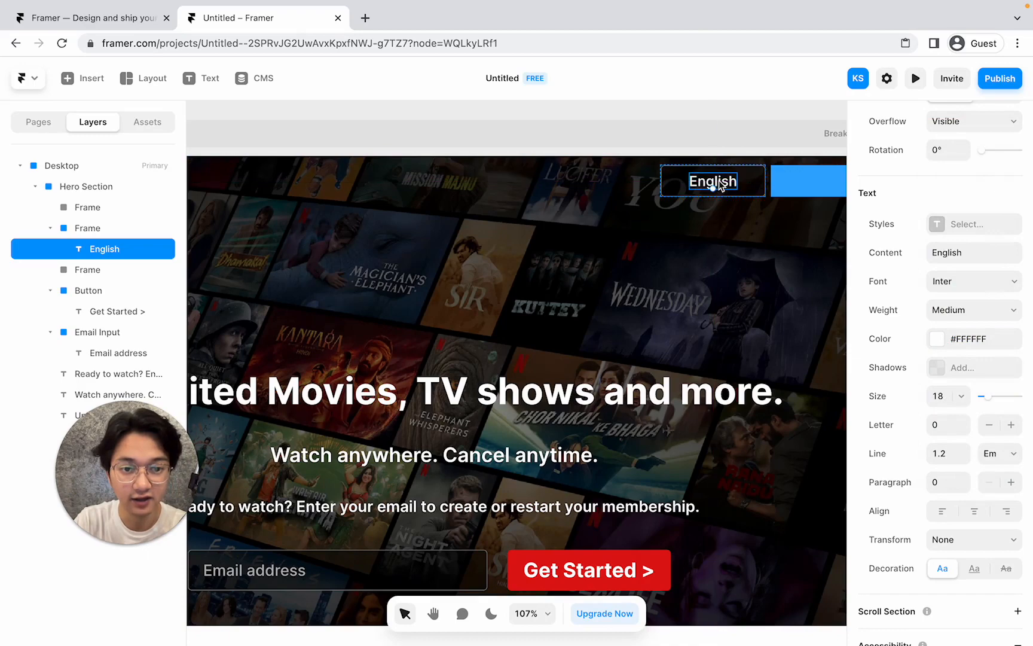
{"action": "left_click", "coordinate": [720, 232]}
{"action": "scroll", "coordinate": [720, 232], "scroll_direction": "right", "scroll_amount": 3}
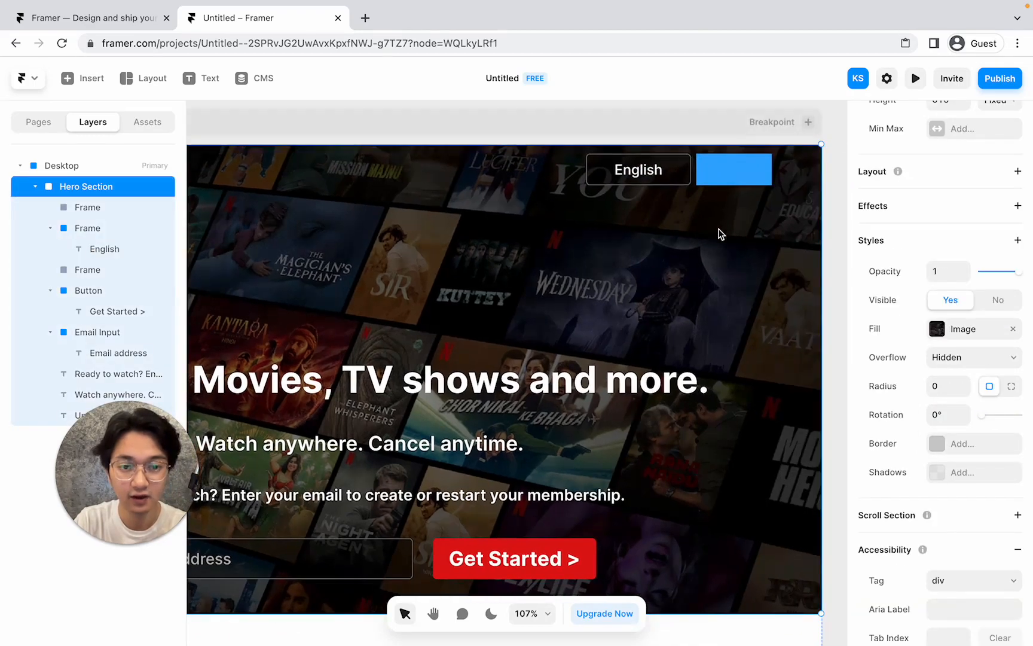
{"action": "scroll", "coordinate": [720, 233], "scroll_direction": "down", "scroll_amount": 1}
{"action": "key", "text": "ctrl+Left"}
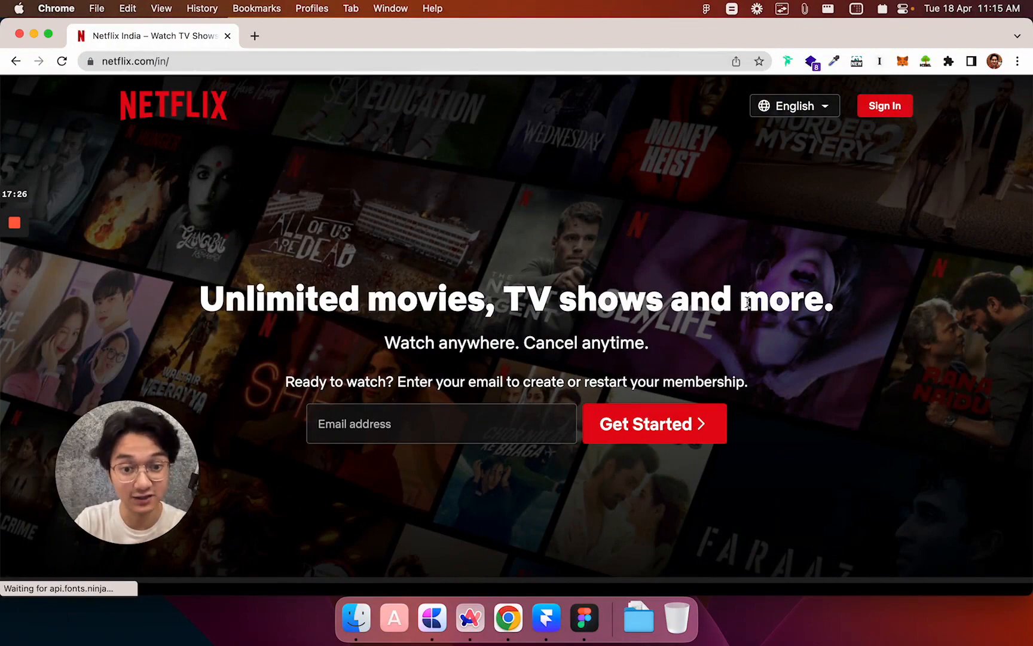
Switch from the Netflix page back to the Framer hero design.
{"action": "key", "text": "ctrl+Right"}
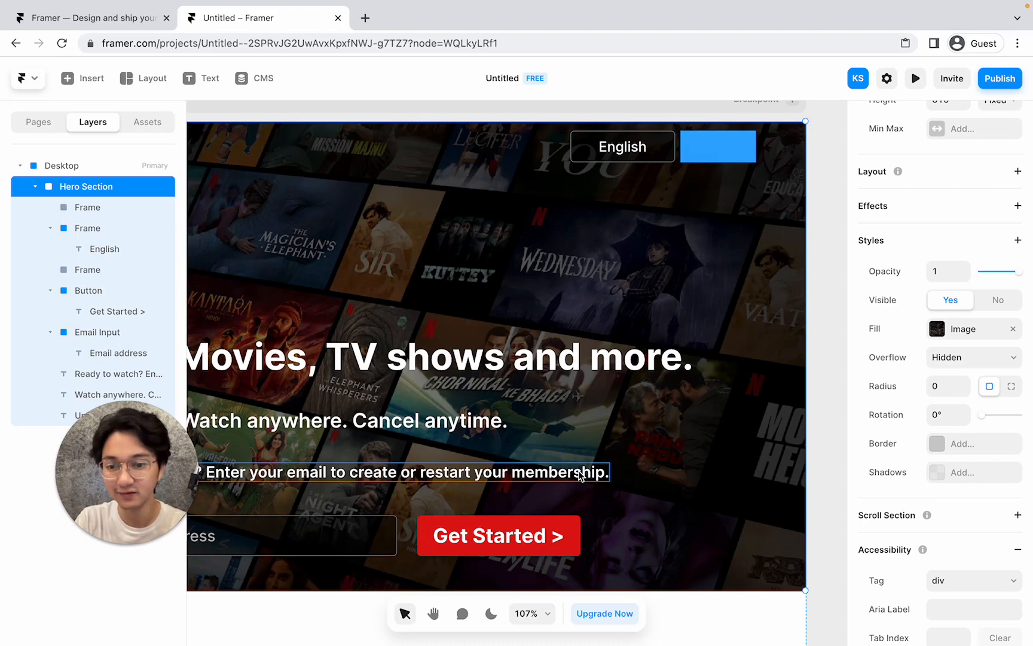
Copy the Get Started button's red style onto the blue top-right frame.
{"action": "left_click", "coordinate": [571, 524]}
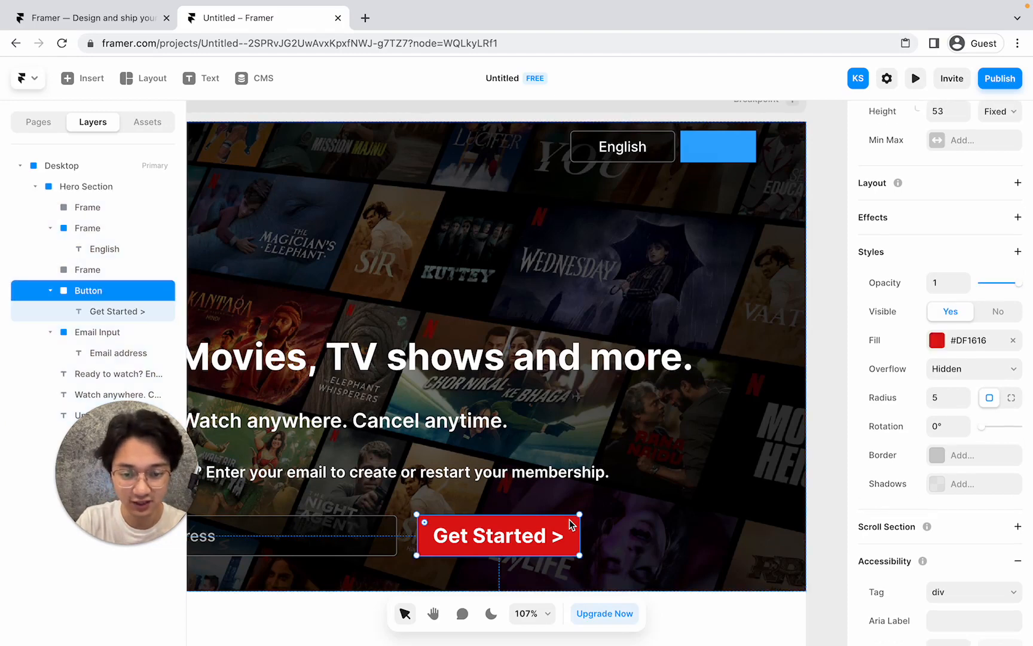
{"action": "right_click", "coordinate": [571, 524]}
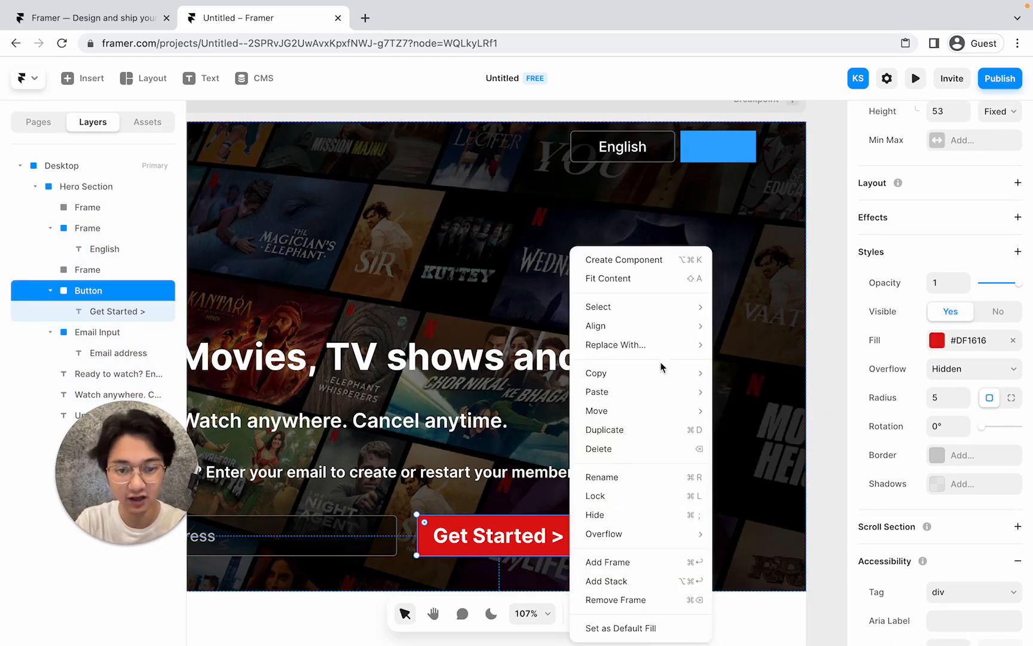
{"action": "mouse_move", "coordinate": [669, 372]}
{"action": "left_click", "coordinate": [766, 391]}
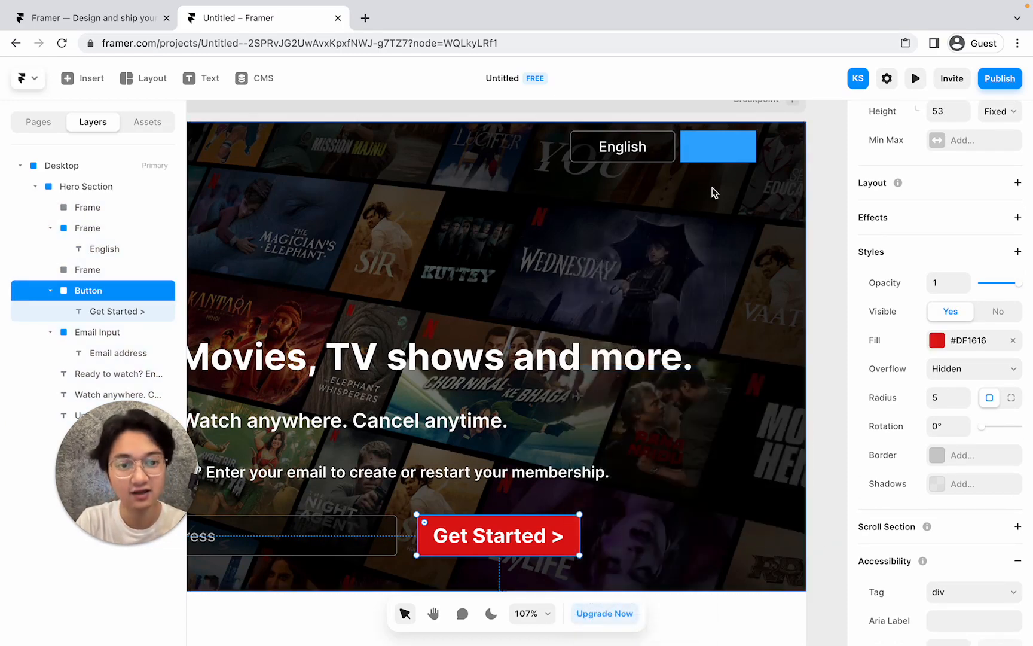
{"action": "left_click", "coordinate": [721, 153]}
{"action": "right_click", "coordinate": [721, 153]}
{"action": "mouse_move", "coordinate": [796, 295]}
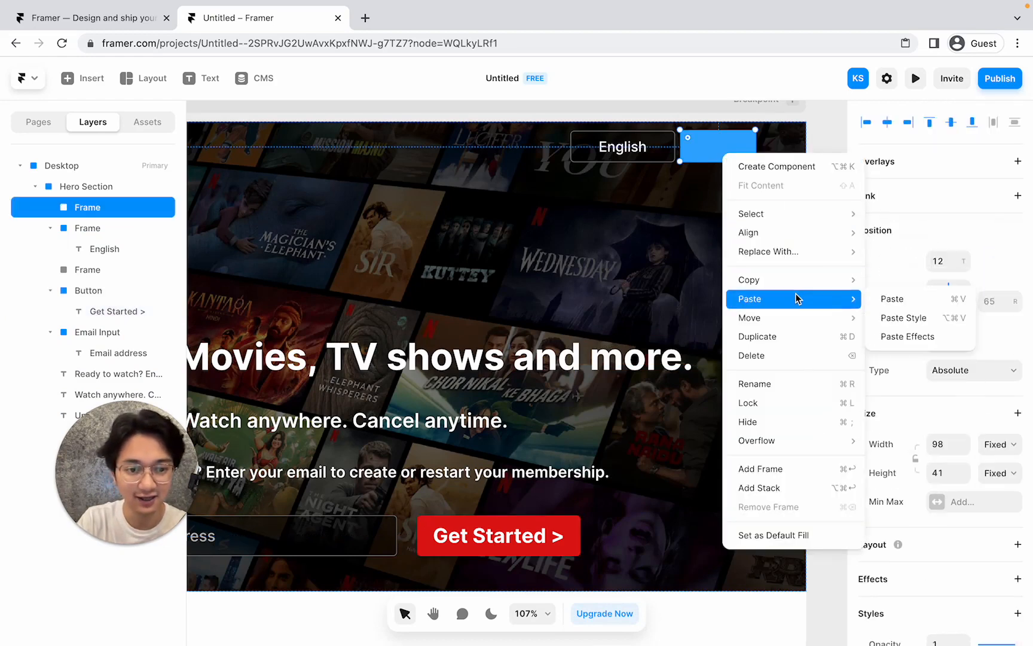
{"action": "left_click", "coordinate": [904, 321]}
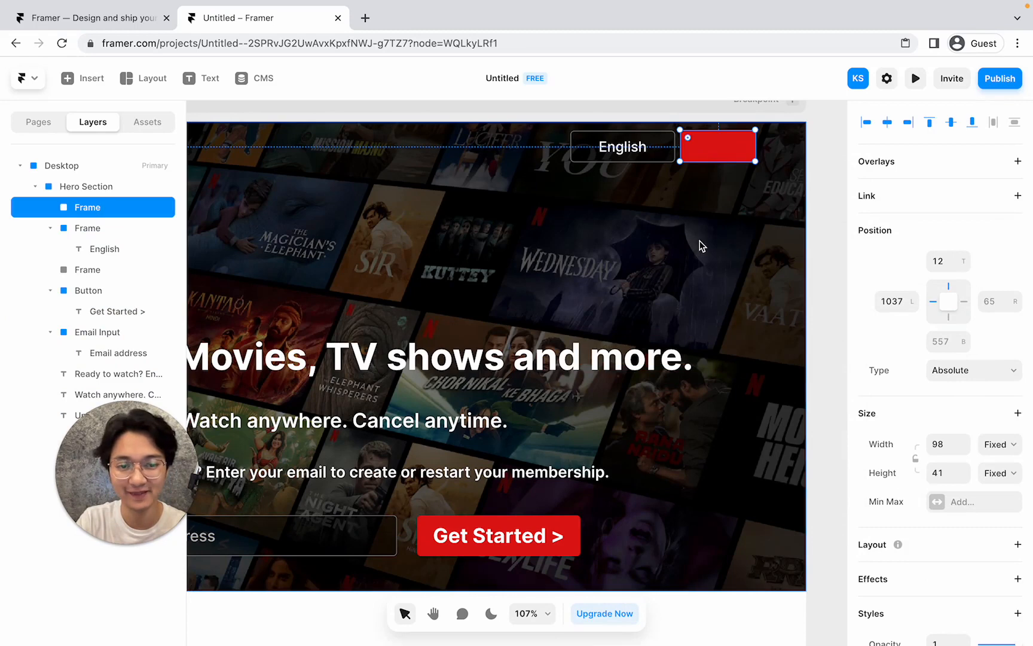
{"action": "left_click", "coordinate": [689, 219]}
Add a 'Sign In' label centred inside the red header frame.
{"action": "key", "text": "t"}
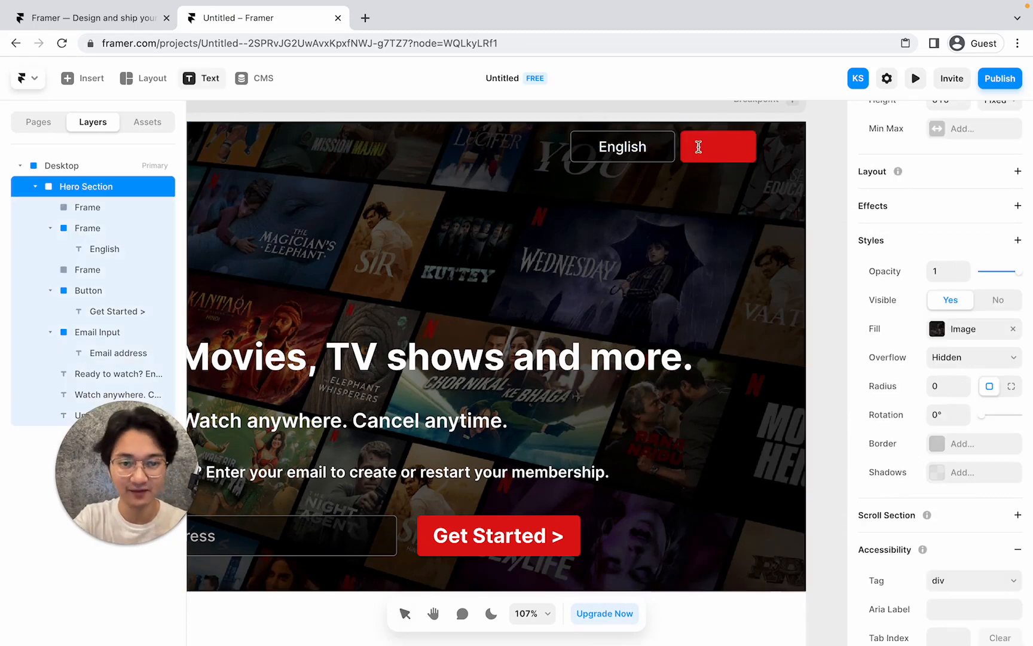
{"action": "left_click", "coordinate": [696, 148]}
{"action": "type", "text": "Sign In"}
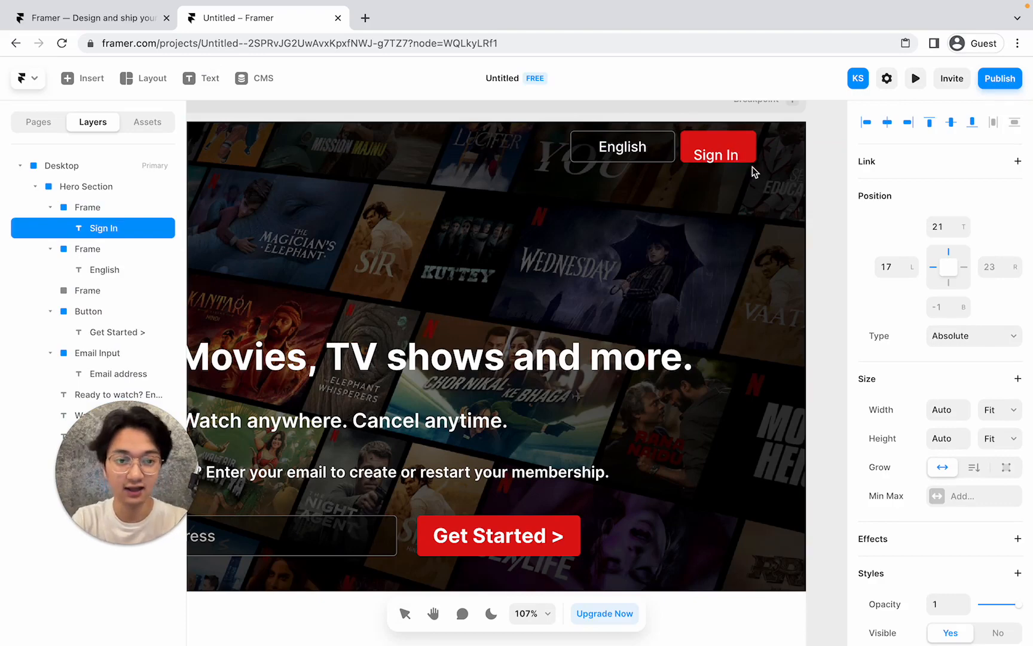
{"action": "key", "text": "Escape"}
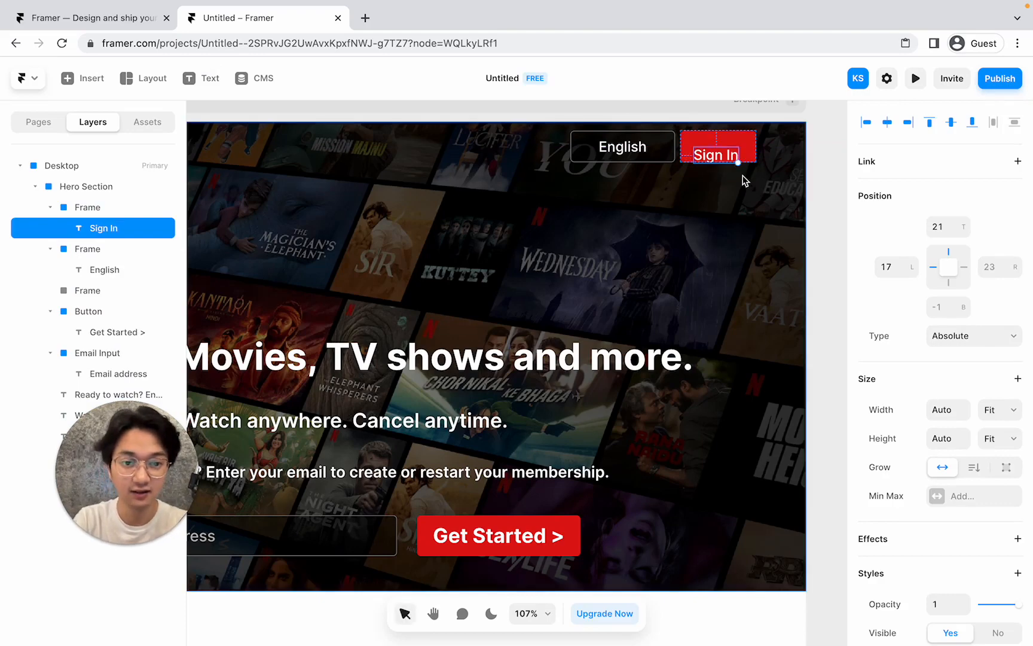
{"action": "left_click_drag", "start_coordinate": [728, 156], "coordinate": [723, 149]}
{"action": "left_click", "coordinate": [616, 204]}
{"action": "scroll", "coordinate": [615, 204], "scroll_direction": "down", "scroll_amount": 1}
{"action": "scroll", "coordinate": [616, 206], "scroll_direction": "down", "scroll_amount": 5}
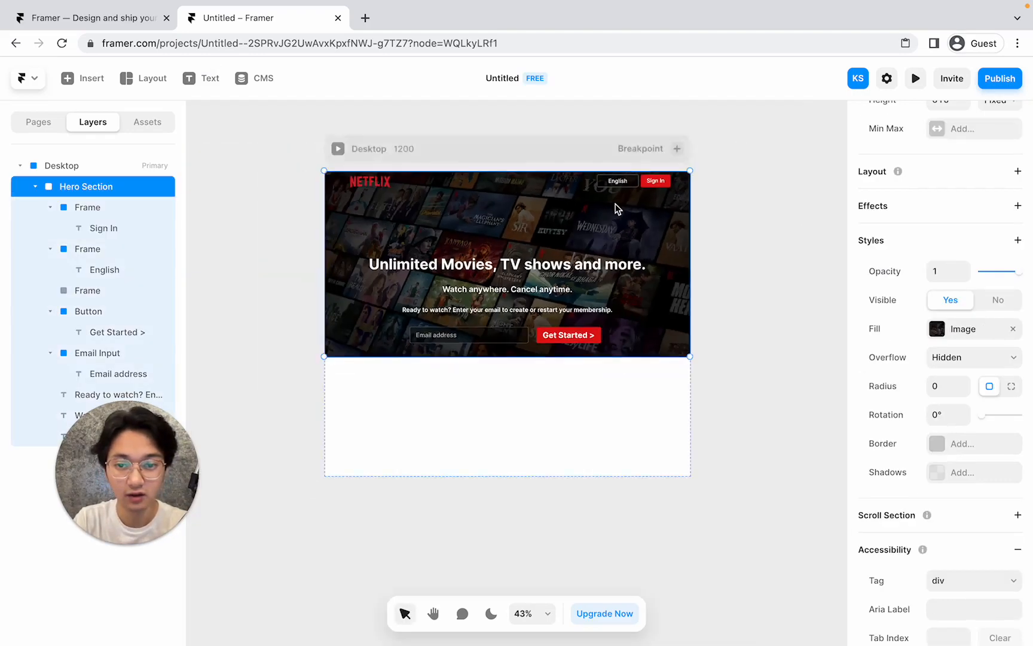
Raise the headline, subtitle and Ready to watch paragraph together by about 30 px.
{"action": "scroll", "coordinate": [545, 281], "scroll_direction": "up", "scroll_amount": 3}
{"action": "scroll", "coordinate": [546, 281], "scroll_direction": "down", "scroll_amount": 2}
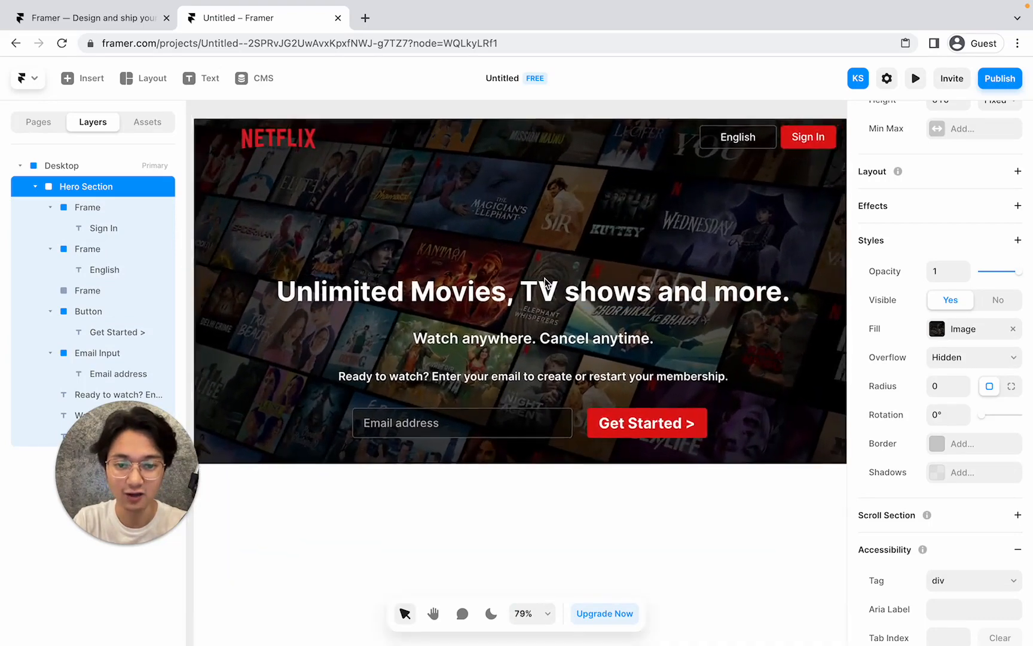
{"action": "left_click", "coordinate": [546, 281]}
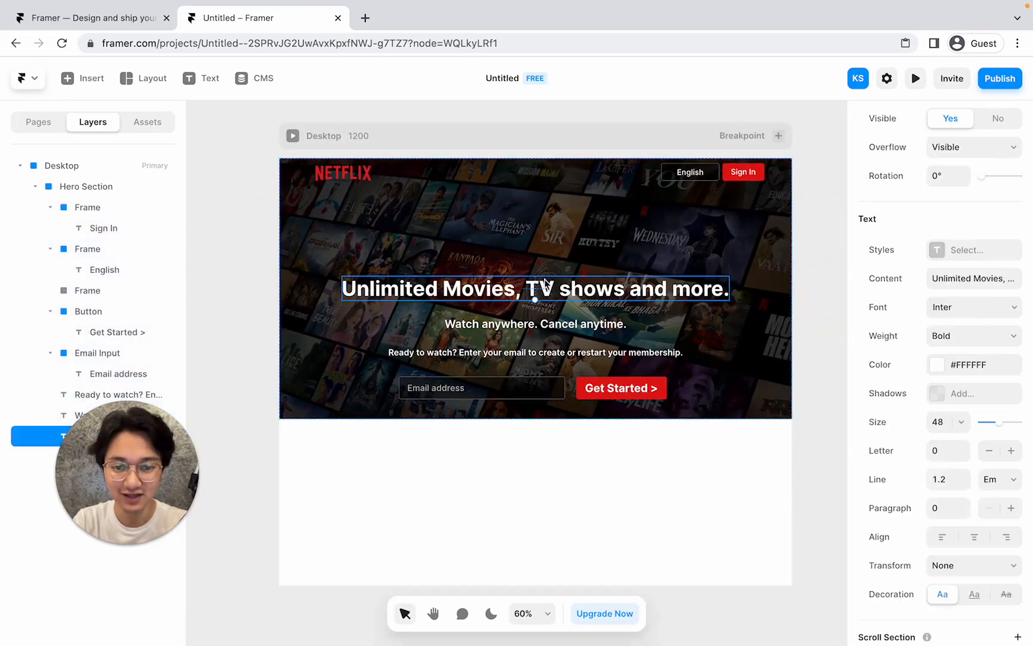
{"action": "left_click", "coordinate": [548, 326], "text": "shift"}
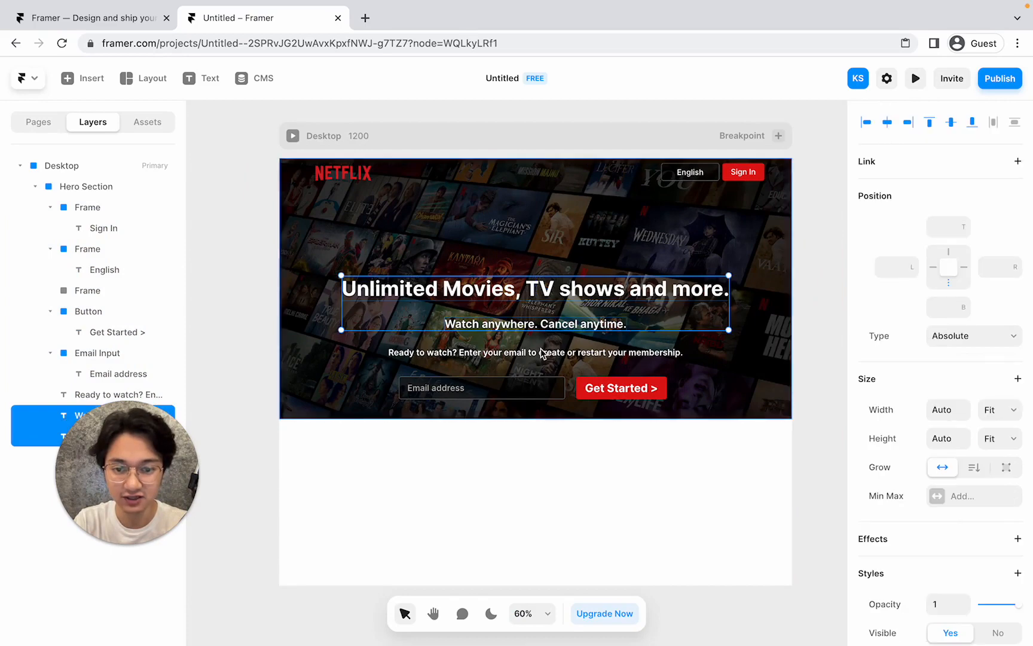
{"action": "left_click", "coordinate": [540, 352], "text": "shift"}
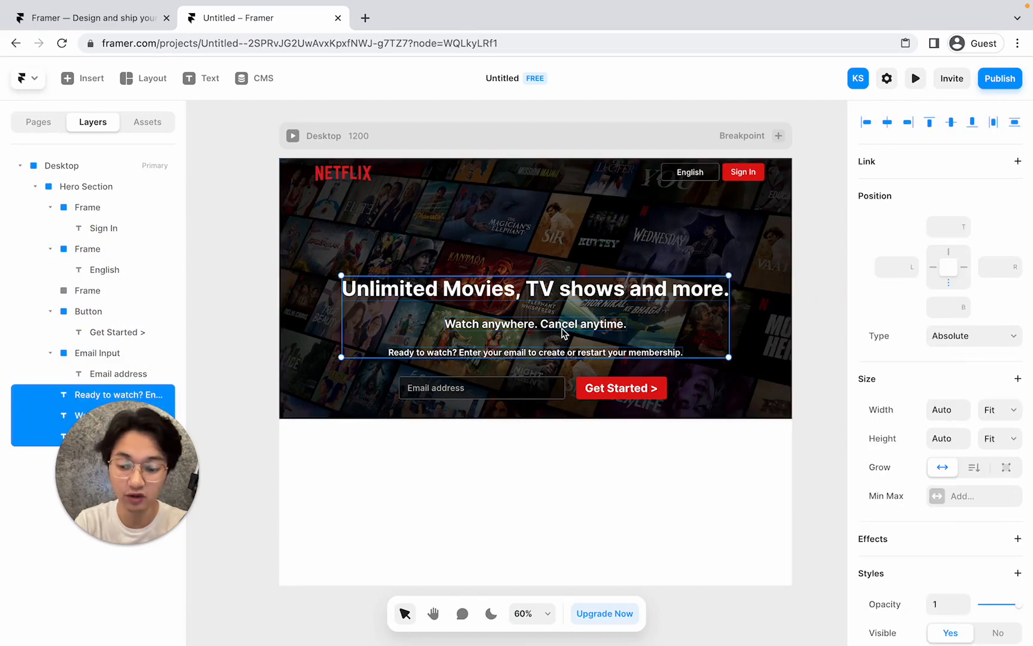
{"action": "left_click_drag", "start_coordinate": [562, 333], "coordinate": [565, 305]}
Move the email field and Get Started button up together, then switch to the Netflix page.
{"action": "left_click", "coordinate": [544, 388]}
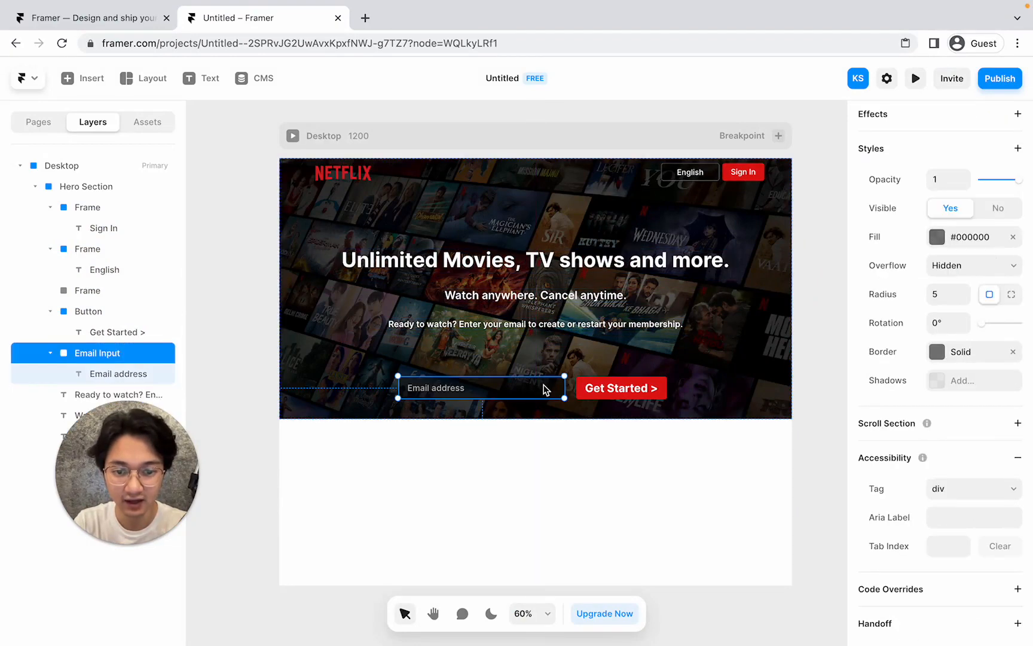
{"action": "left_click", "coordinate": [581, 387], "text": "shift"}
{"action": "left_click_drag", "start_coordinate": [581, 387], "coordinate": [582, 368]}
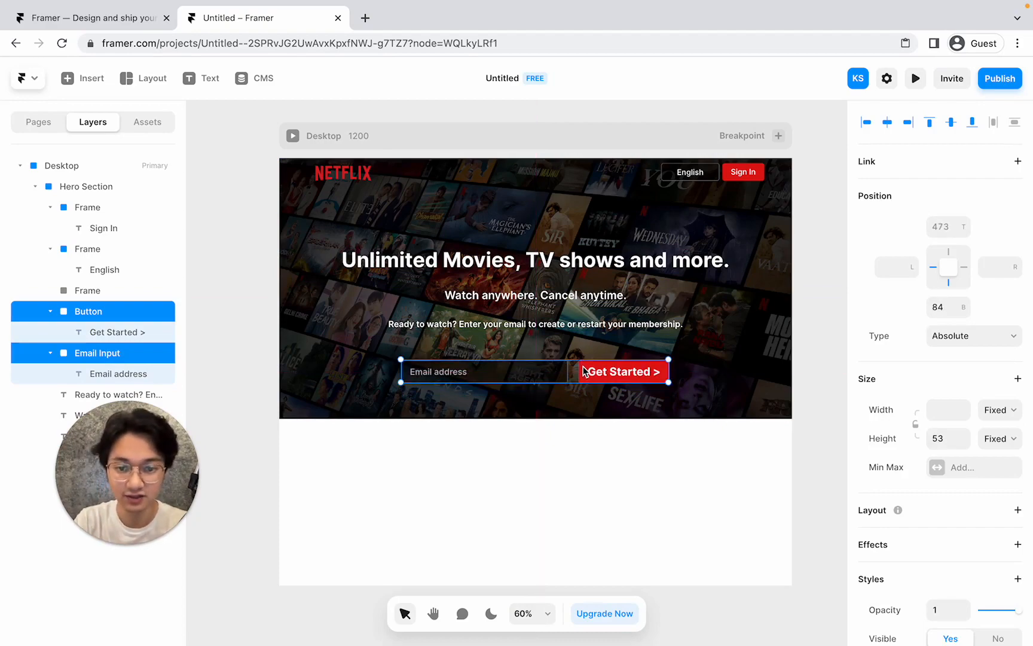
{"action": "left_click", "coordinate": [729, 285]}
{"action": "key", "text": "ctrl+Left"}
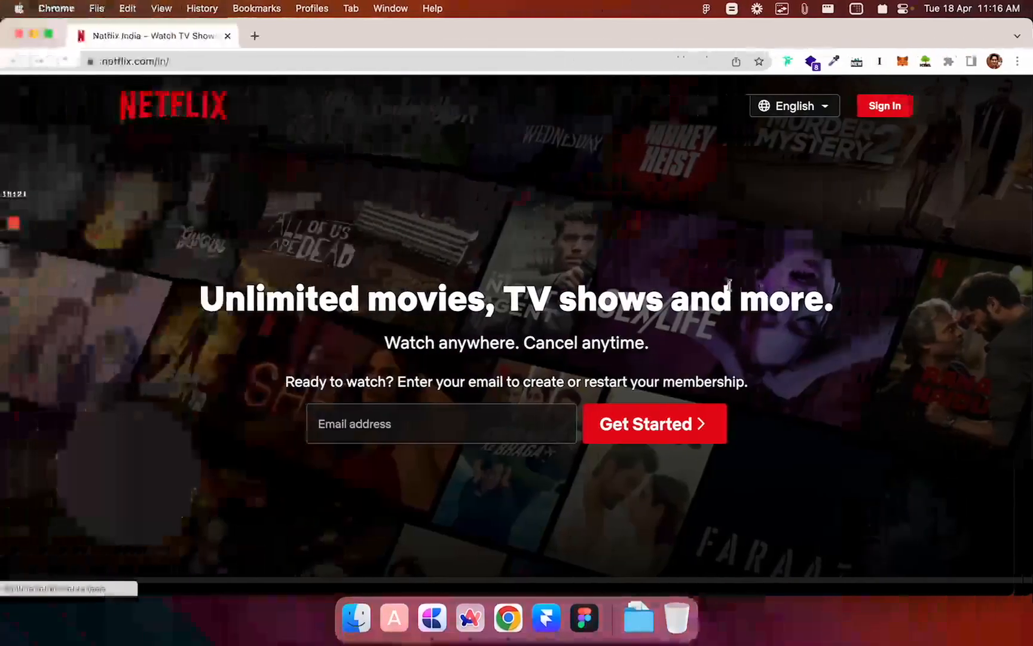
{"action": "key", "text": "ctrl+Right"}
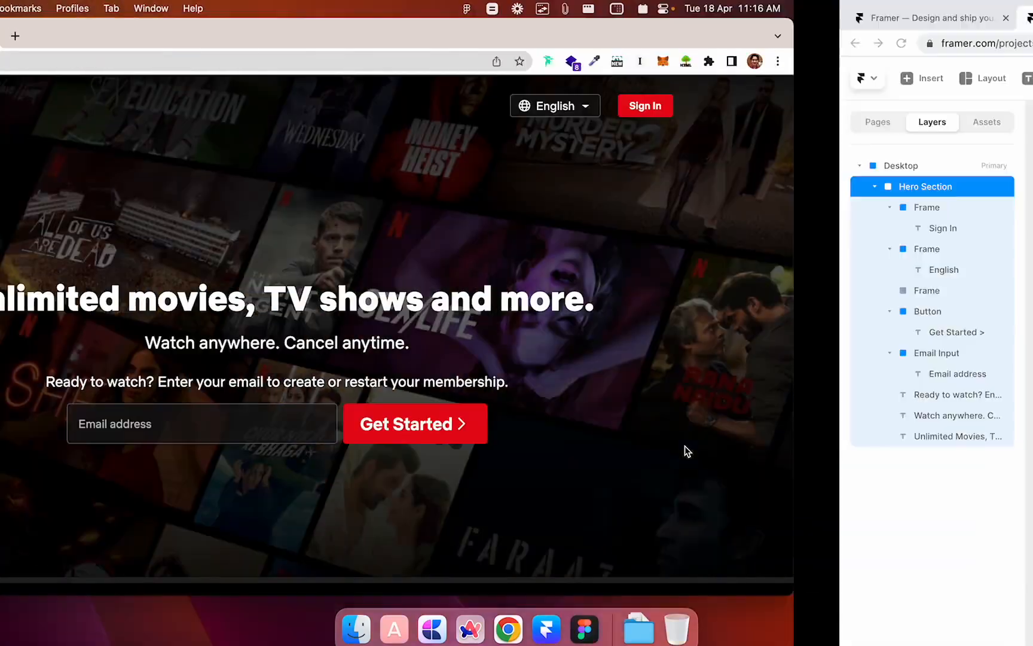
{"action": "key", "text": "ctrl+Left"}
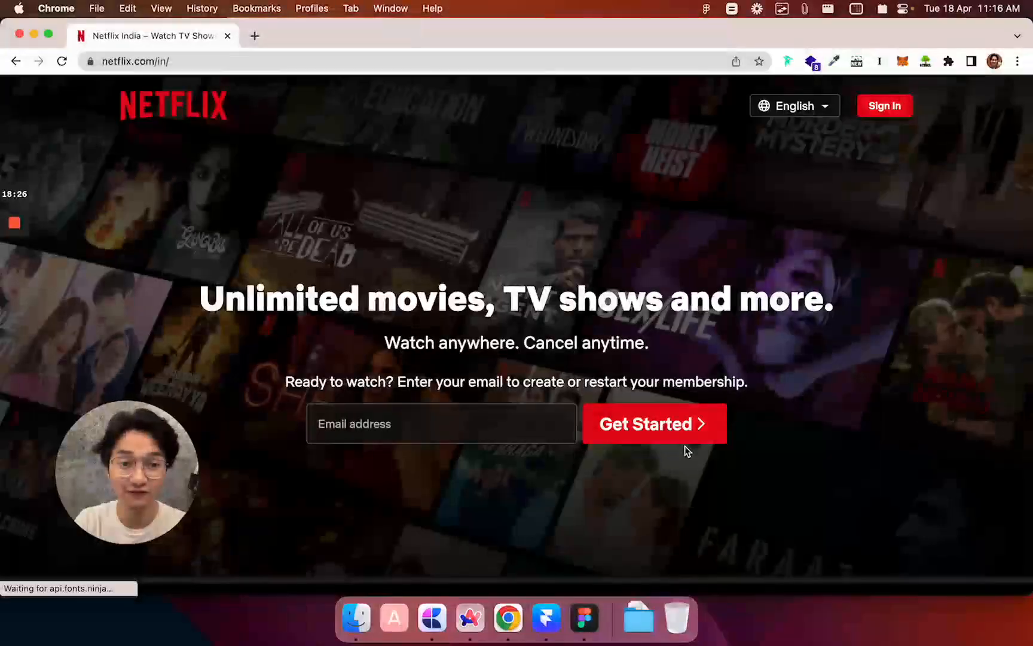
{"action": "key", "text": "ctrl+Right"}
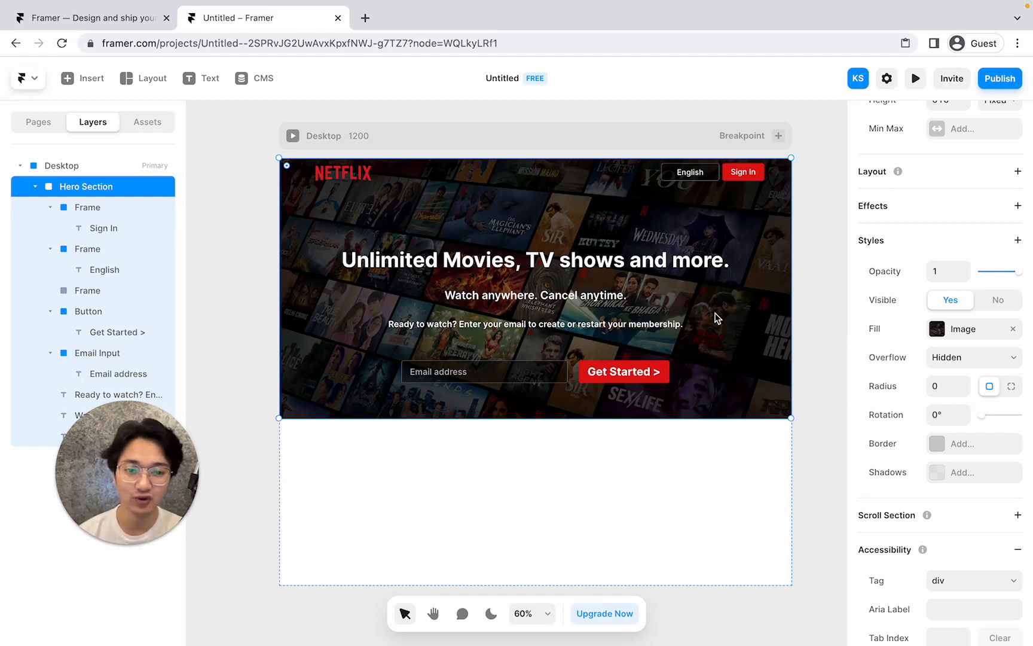
{"action": "key", "text": "ctrl+Left"}
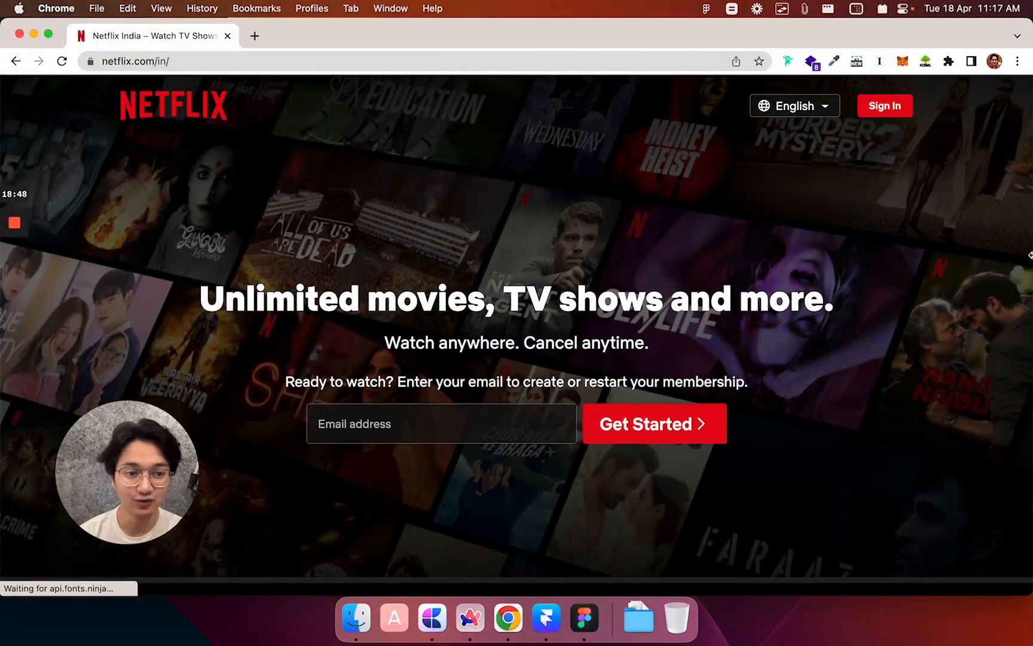
{"action": "left_click_drag", "start_coordinate": [1031, 293], "coordinate": [1031, 251]}
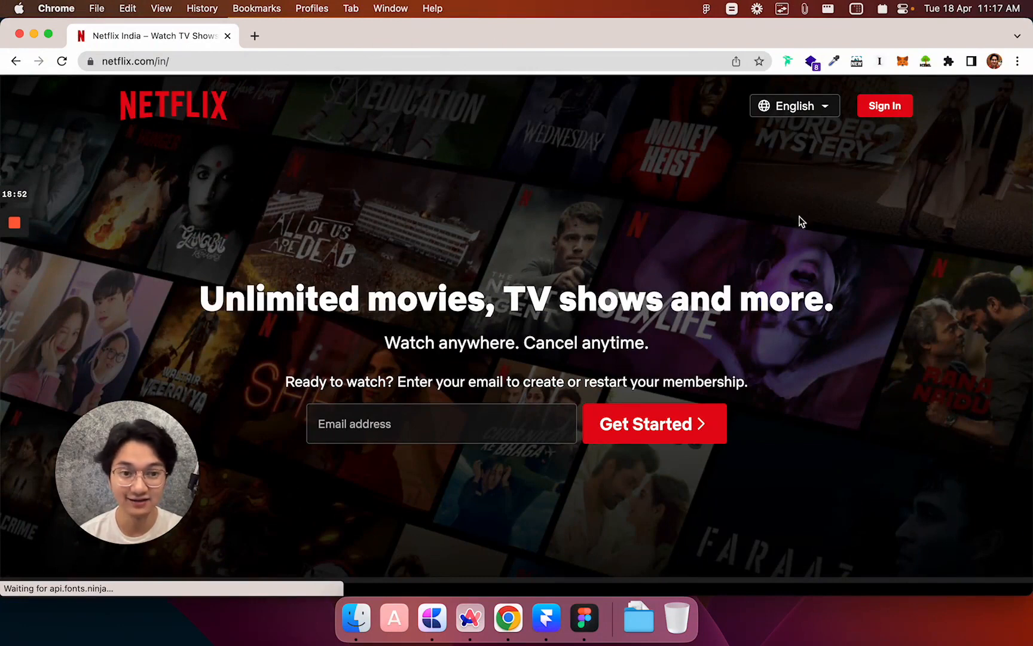
Check Netflix's language dropdown, scroll through the page to the footer, and return to Framer.
{"action": "left_click", "coordinate": [835, 99]}
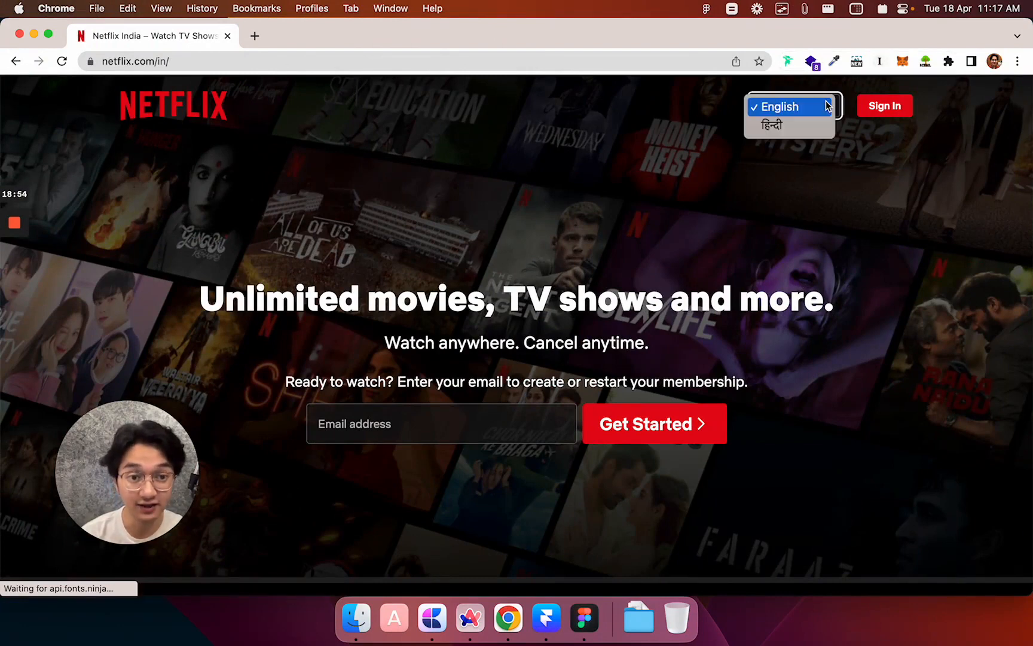
{"action": "left_click", "coordinate": [861, 133]}
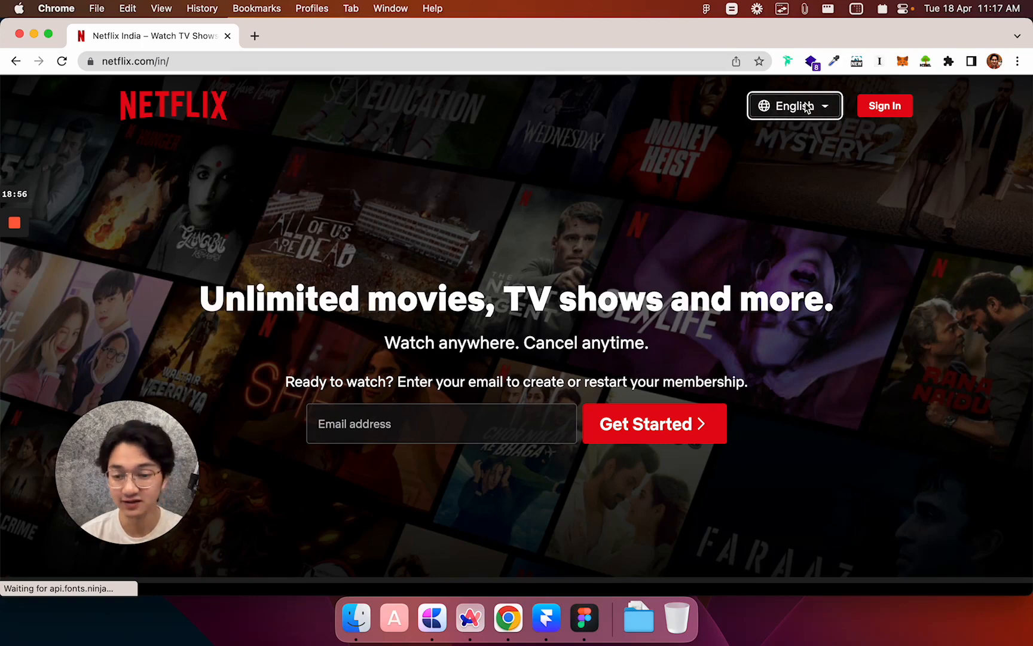
{"action": "left_click", "coordinate": [790, 256]}
{"action": "scroll", "coordinate": [791, 256], "scroll_direction": "down", "scroll_amount": 3}
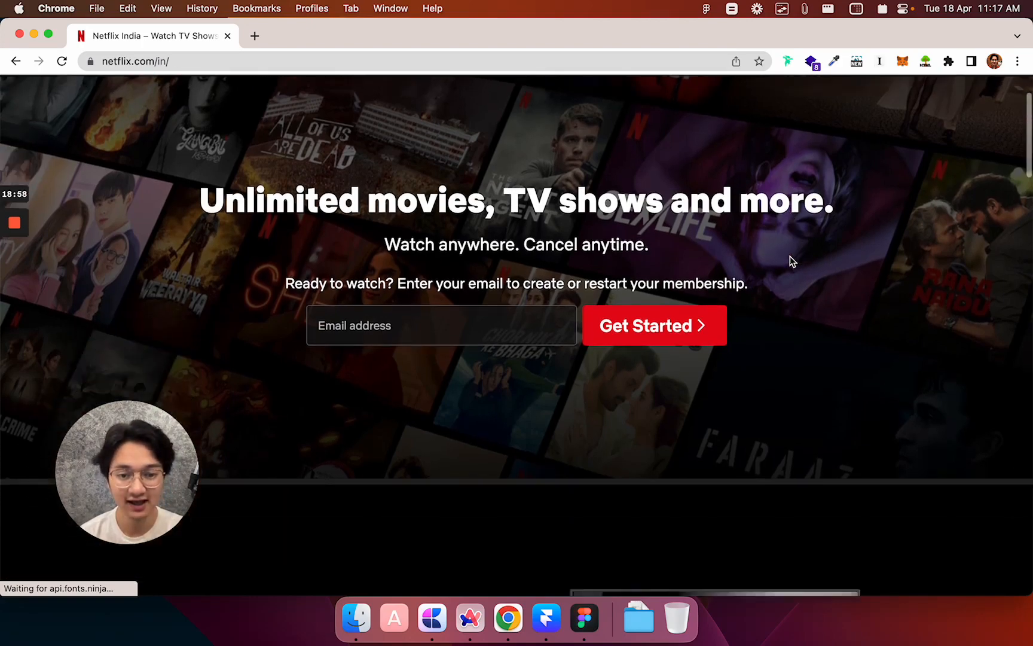
{"action": "scroll", "coordinate": [650, 306], "scroll_direction": "down", "scroll_amount": 10}
{"action": "scroll", "coordinate": [650, 306], "scroll_direction": "down", "scroll_amount": 8}
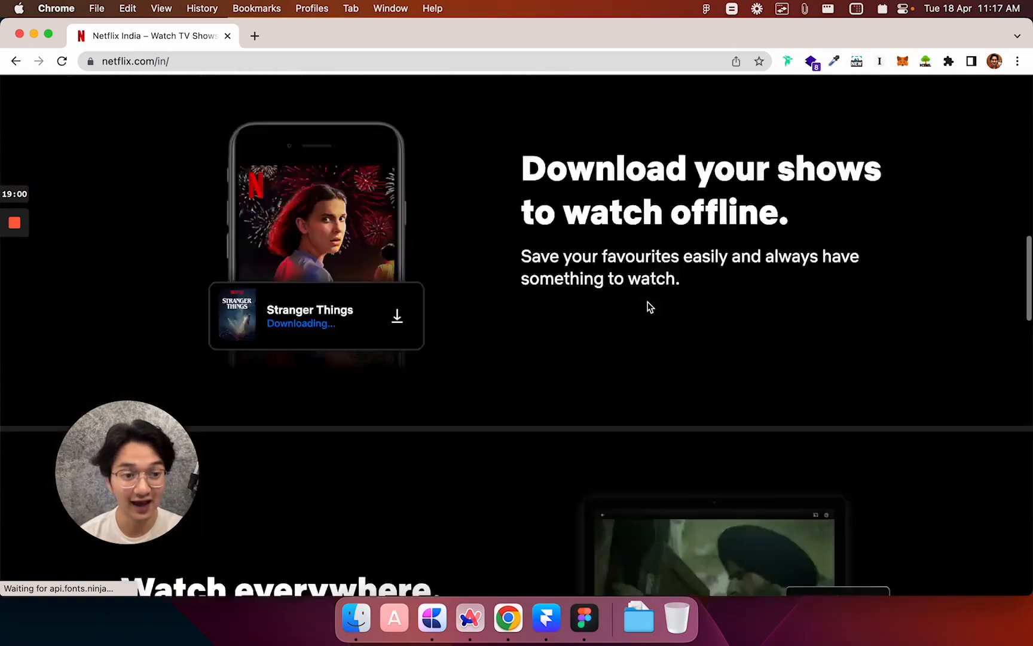
{"action": "scroll", "coordinate": [649, 306], "scroll_direction": "up", "scroll_amount": 7}
{"action": "scroll", "coordinate": [650, 307], "scroll_direction": "down", "scroll_amount": 15}
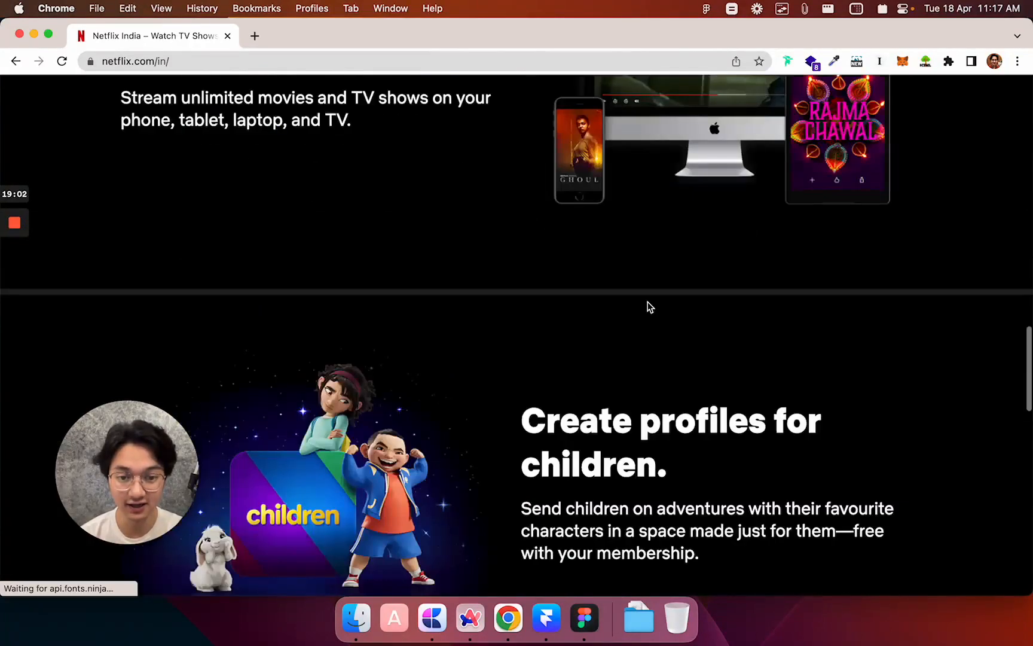
{"action": "scroll", "coordinate": [650, 306], "scroll_direction": "up", "scroll_amount": 12}
{"action": "scroll", "coordinate": [650, 307], "scroll_direction": "down", "scroll_amount": 15}
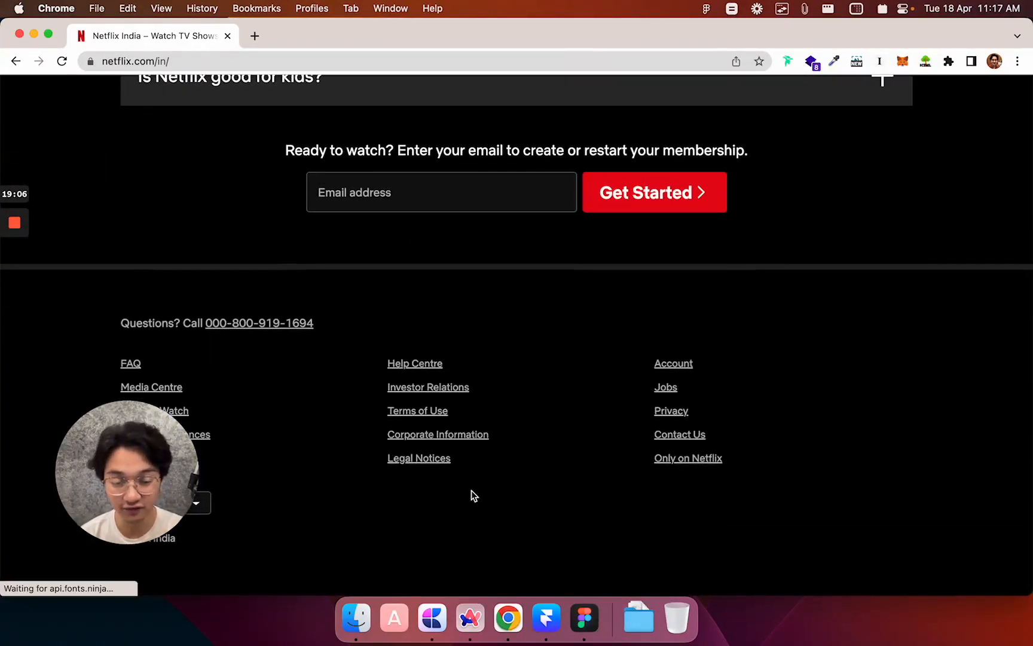
{"action": "scroll", "coordinate": [471, 489], "scroll_direction": "up", "scroll_amount": 20}
{"action": "key", "text": "ctrl+Right"}
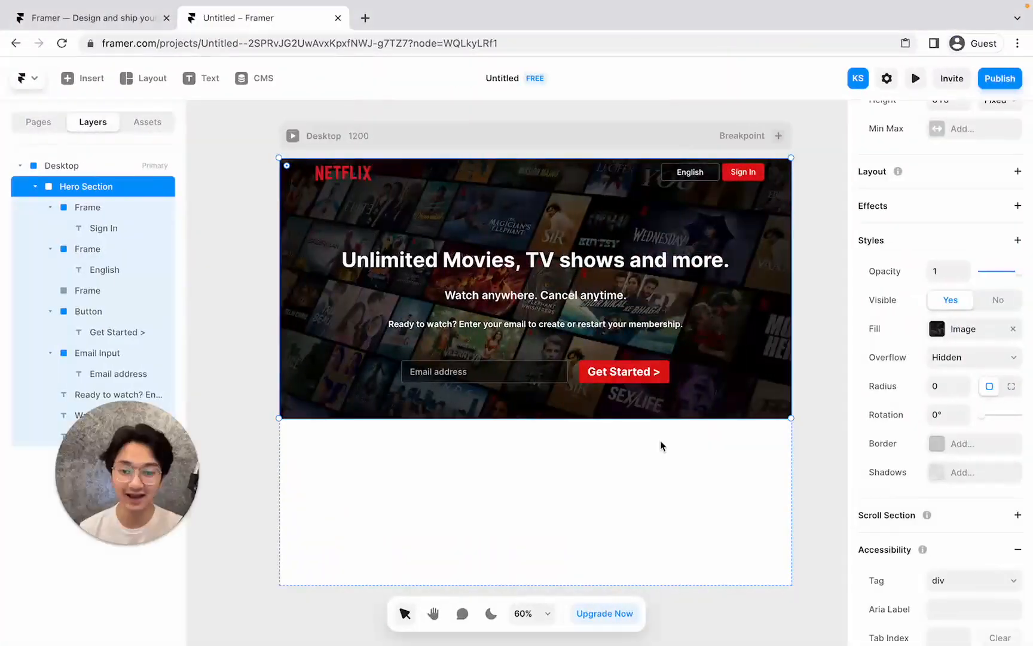